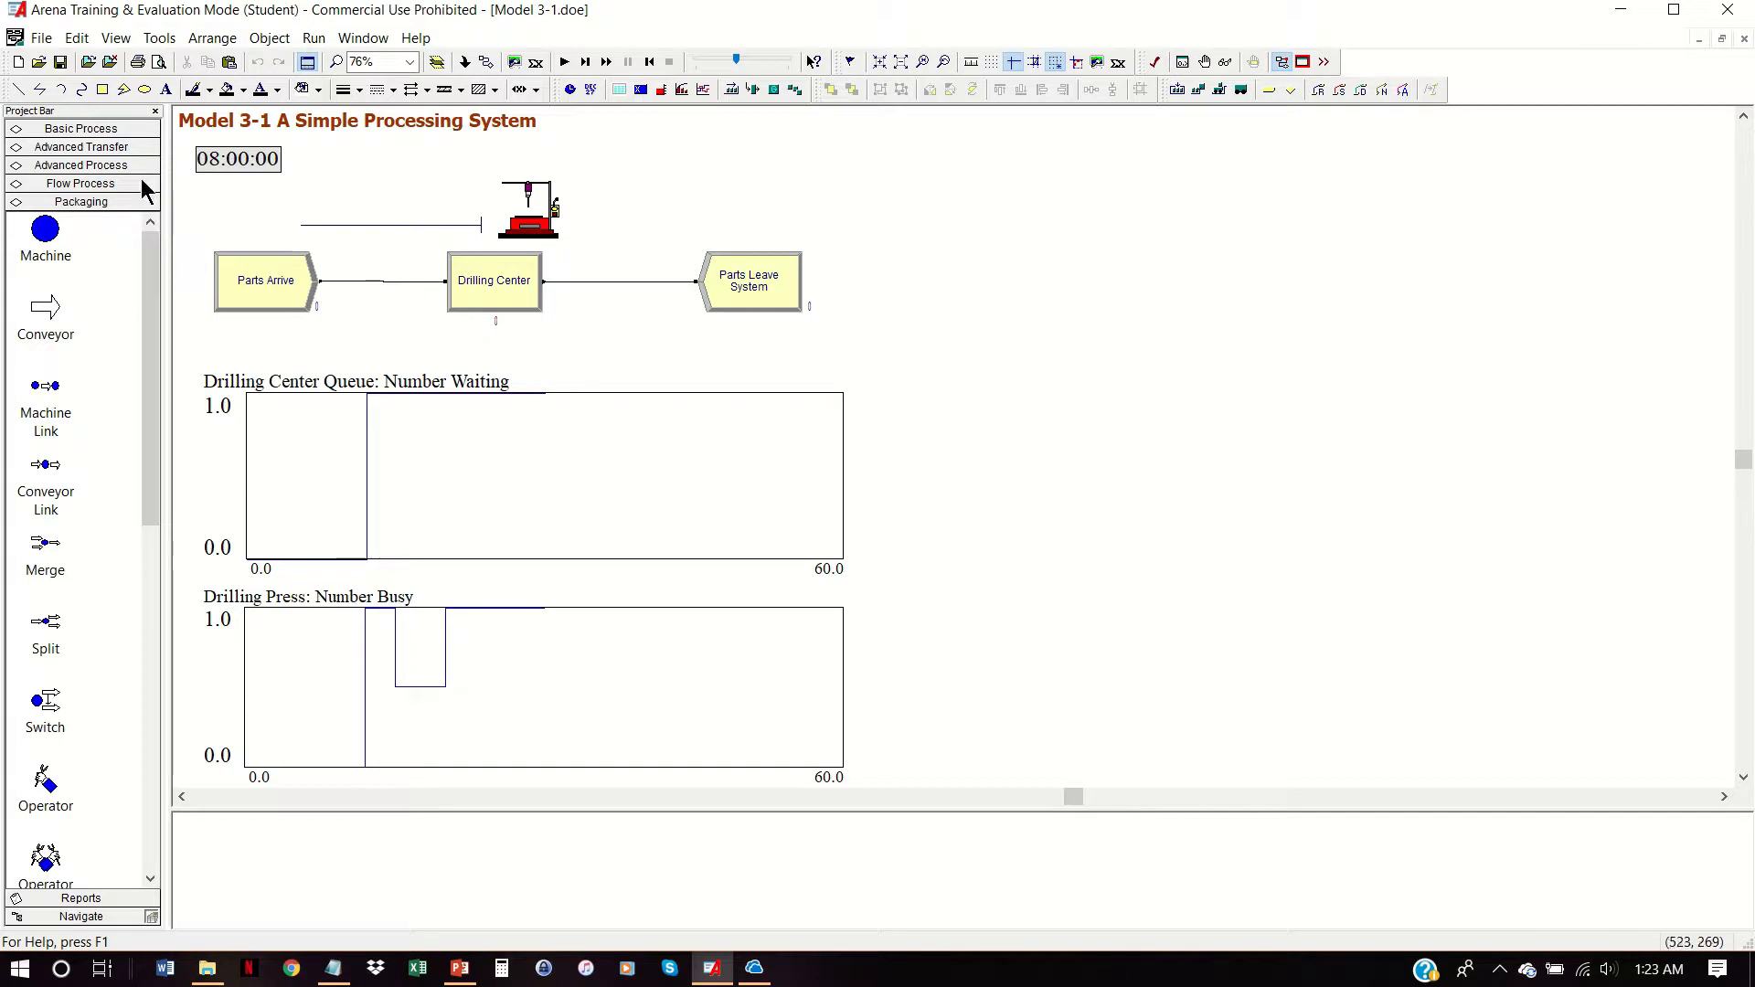
# Step: Show the Basic Process modules and review the arrival settings of the Parts Arrive module
pyautogui.click(128, 131)
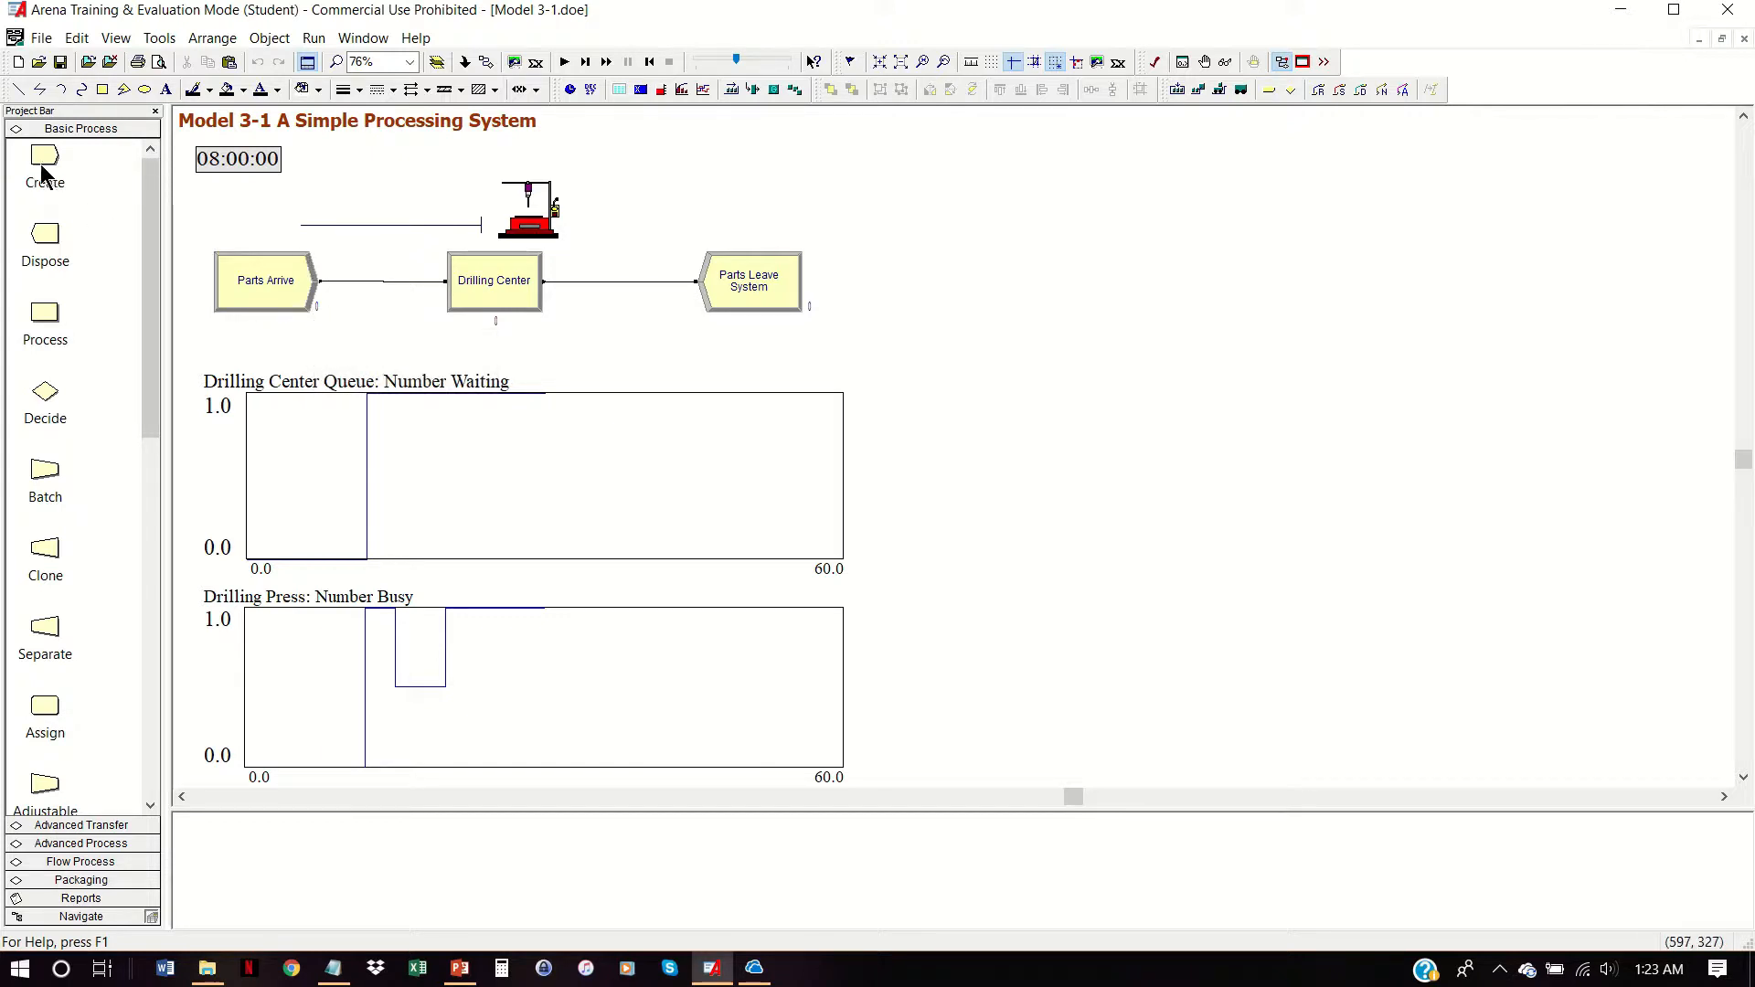
pyautogui.doubleClick(272, 289)
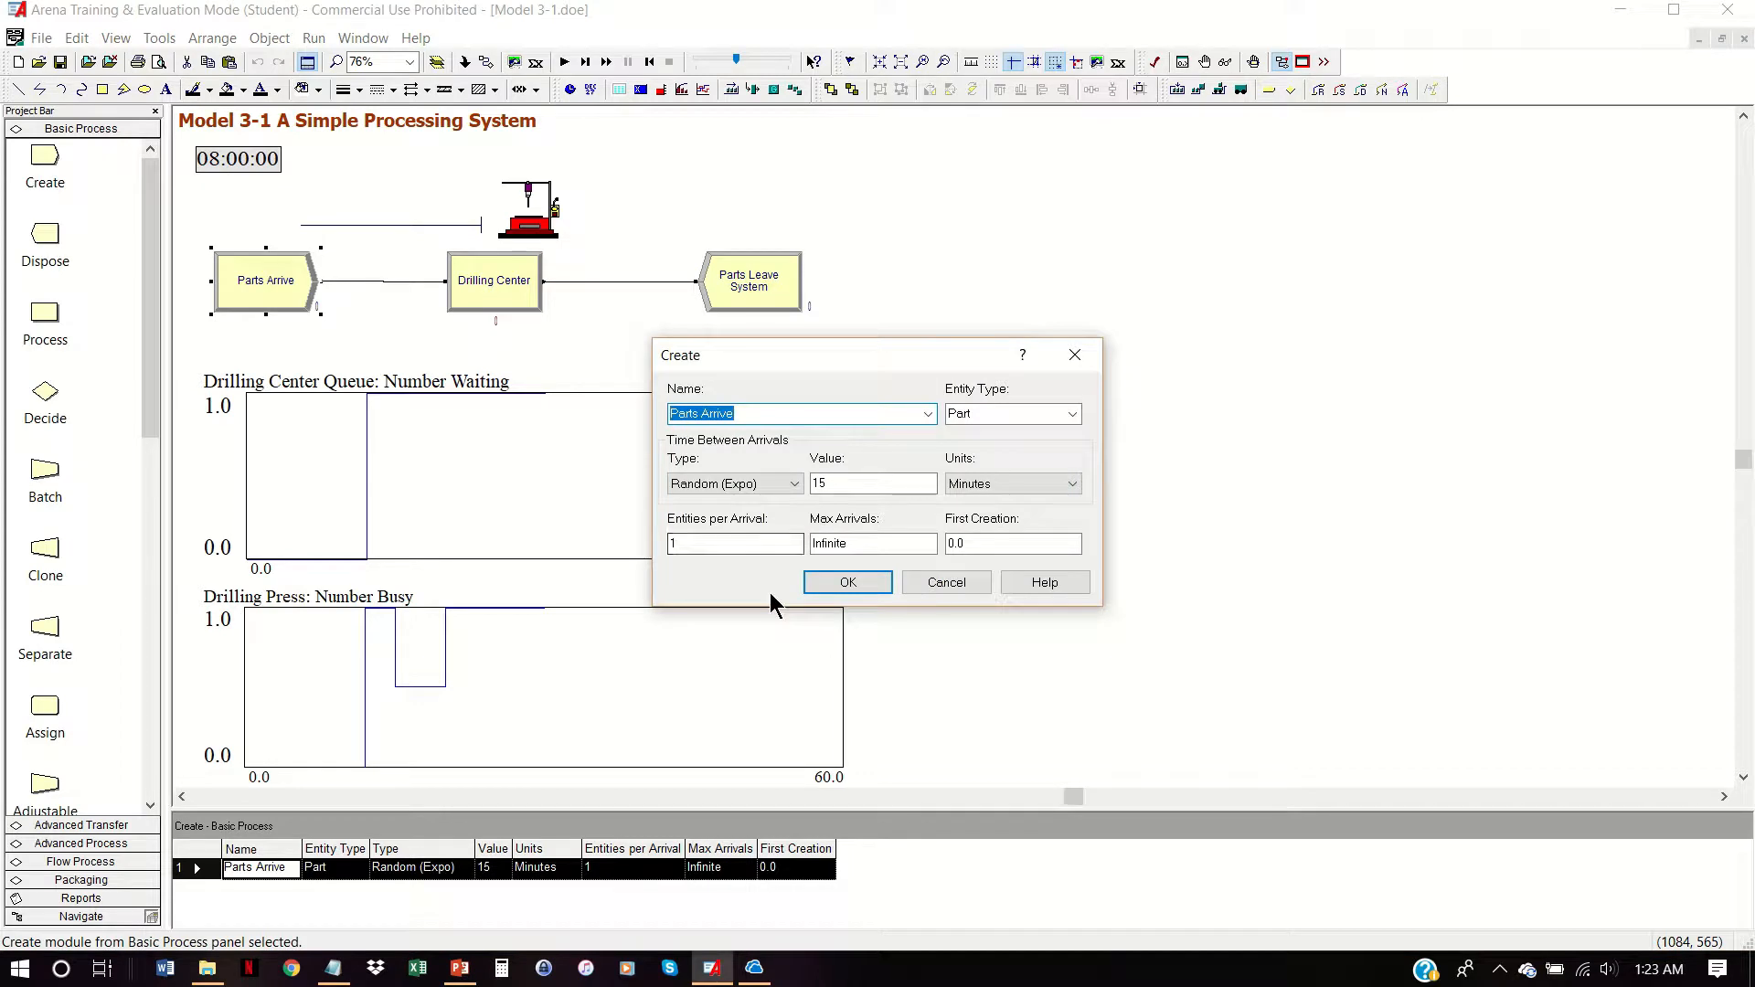
pyautogui.click(769, 415)
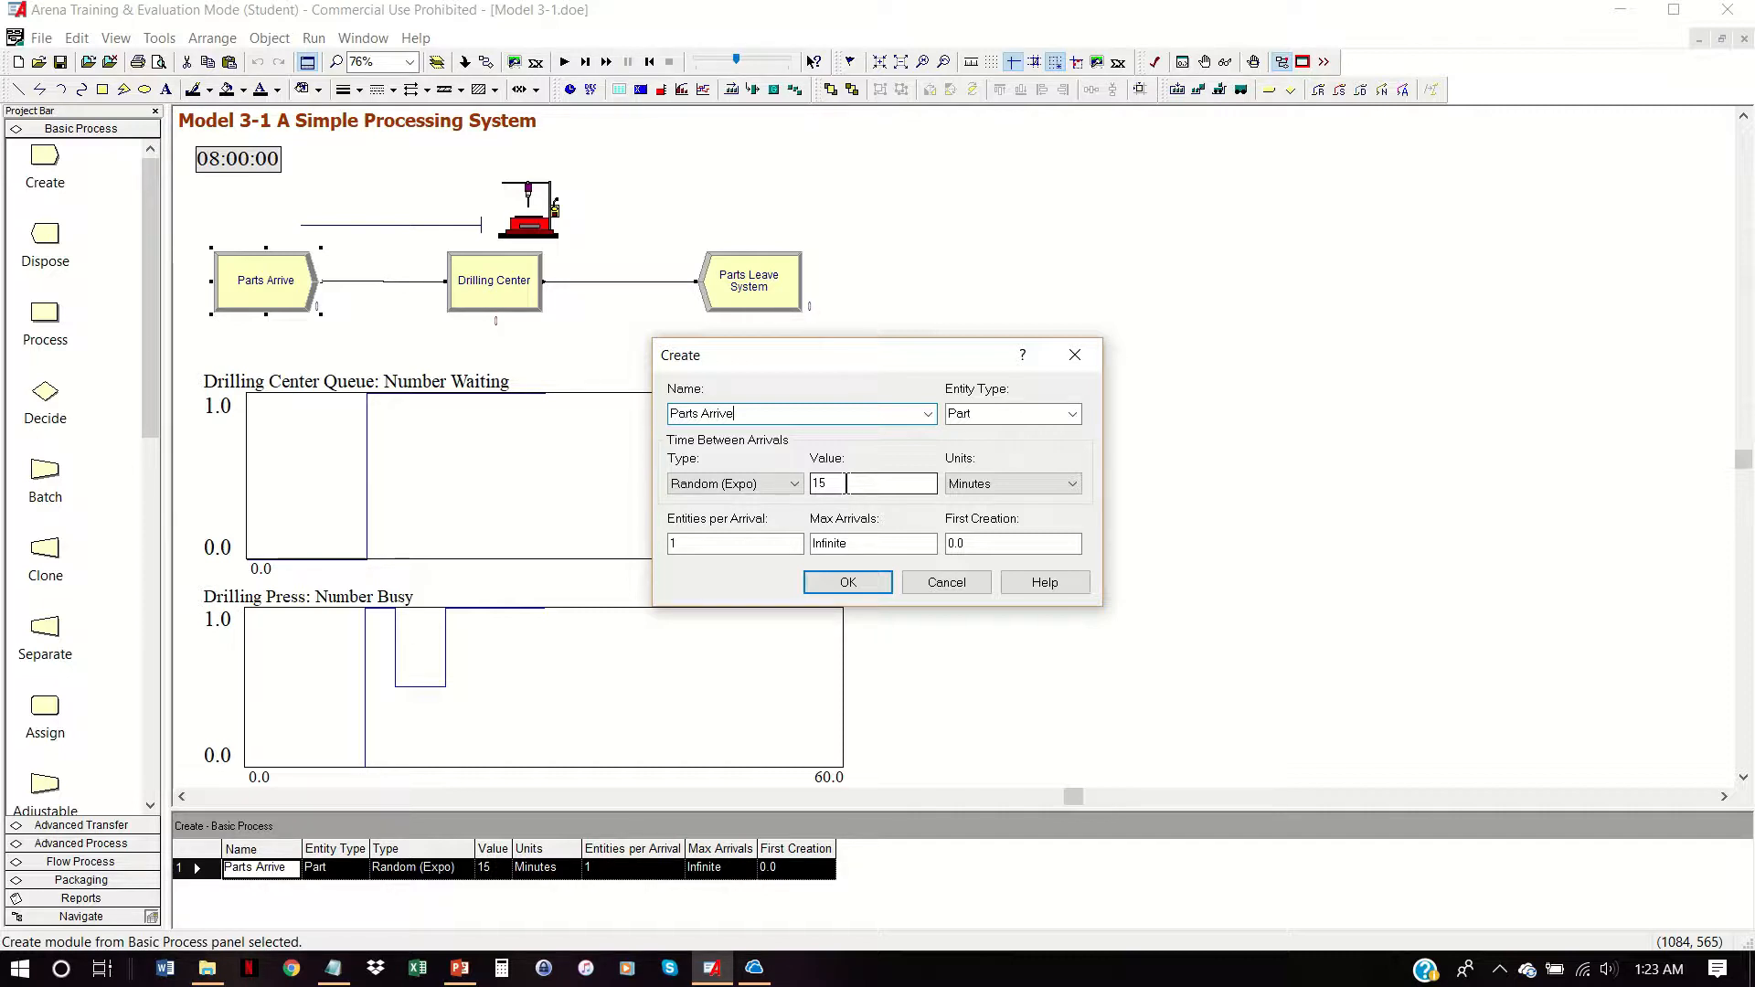
pyautogui.doubleClick(819, 484)
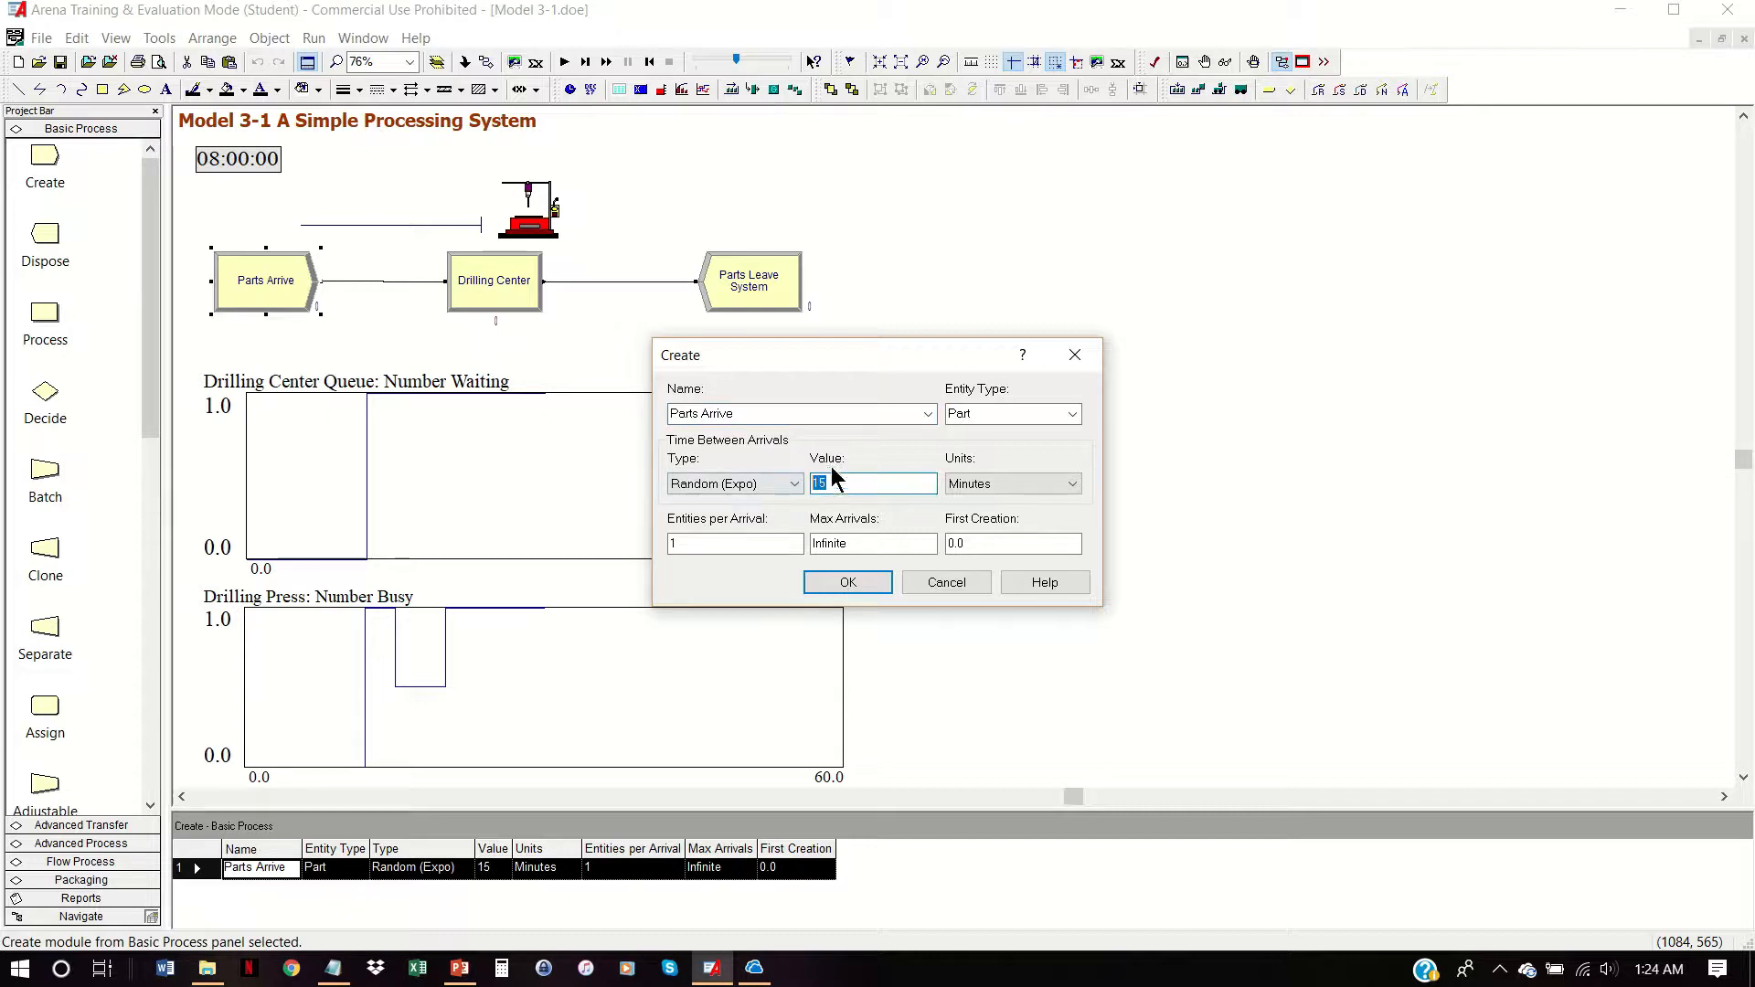
pyautogui.click(834, 485)
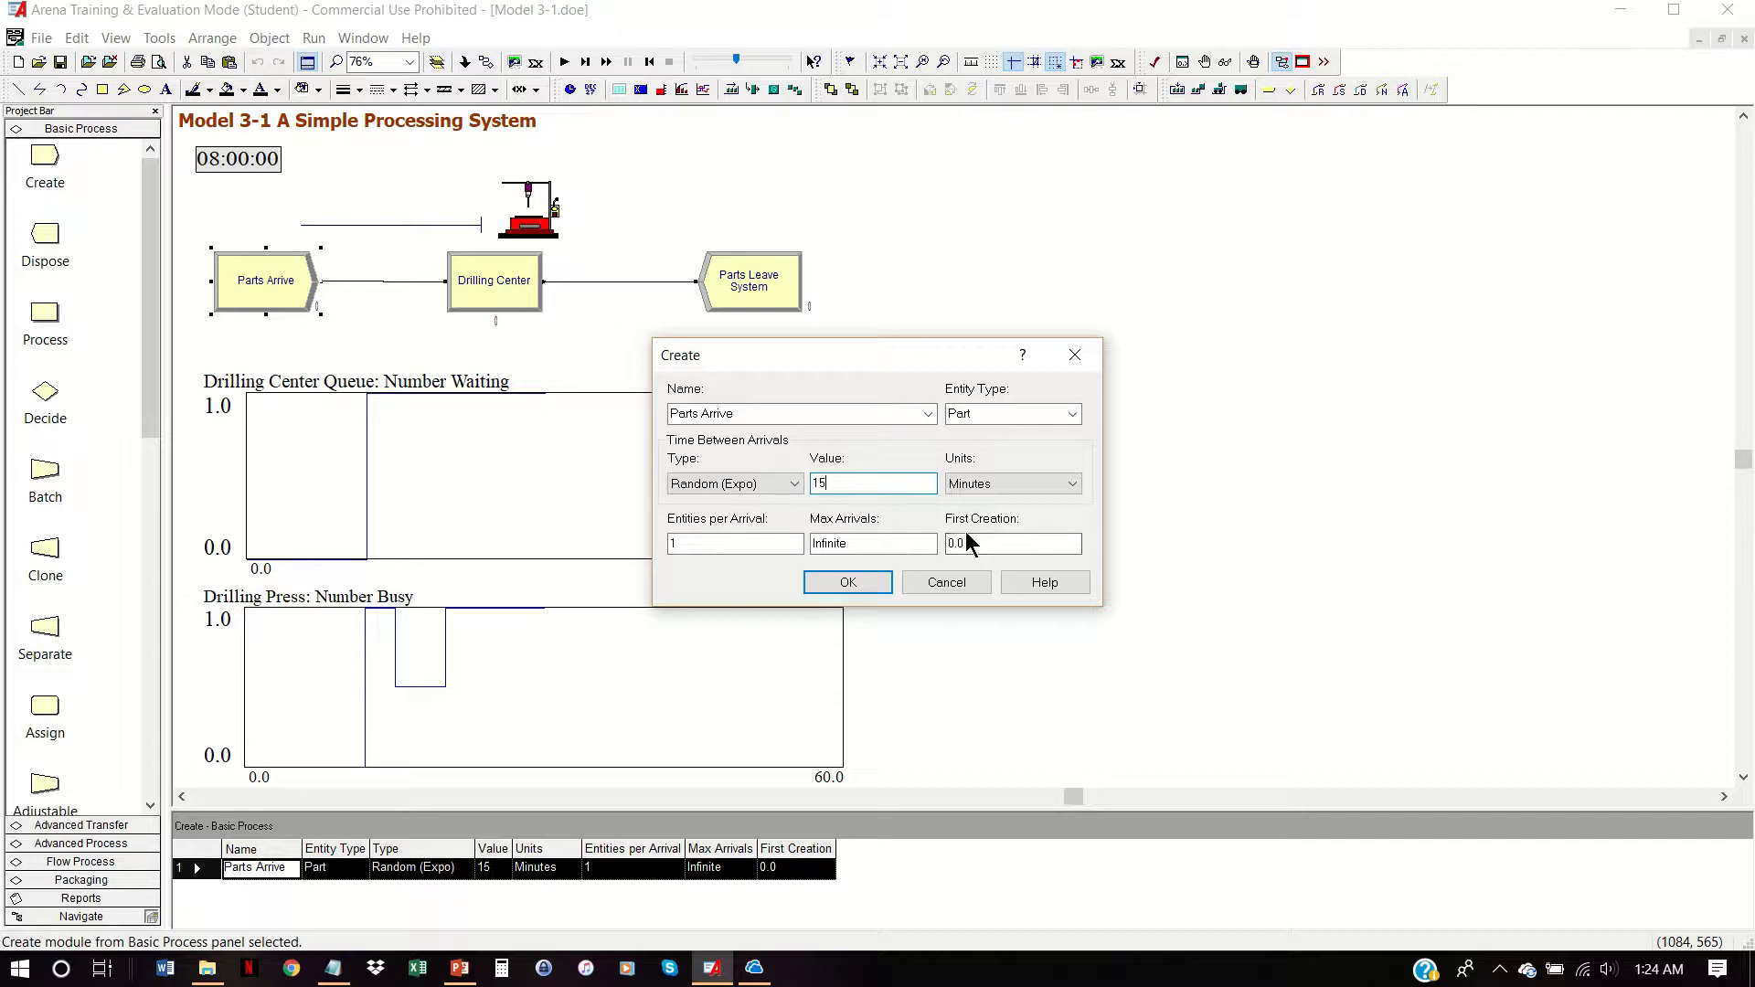
pyautogui.click(837, 588)
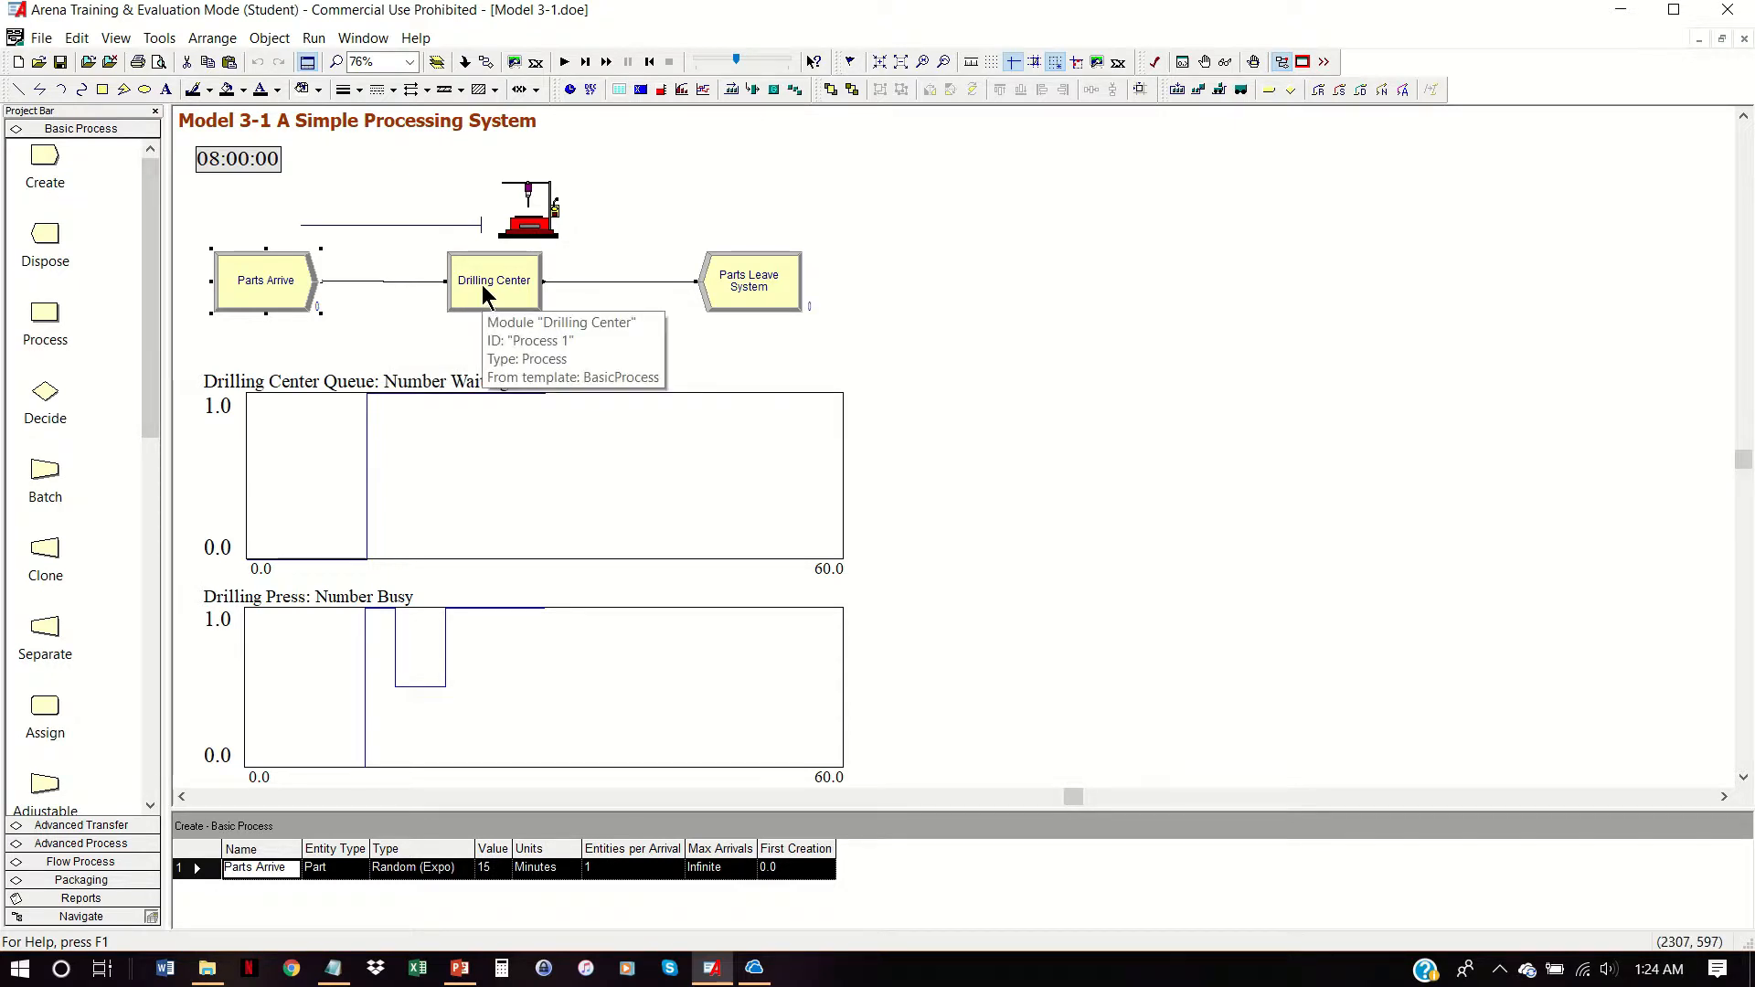
# Step: Review the Drilling Center process settings, including the type options and details of its Drill Press resource
pyautogui.doubleClick(483, 291)
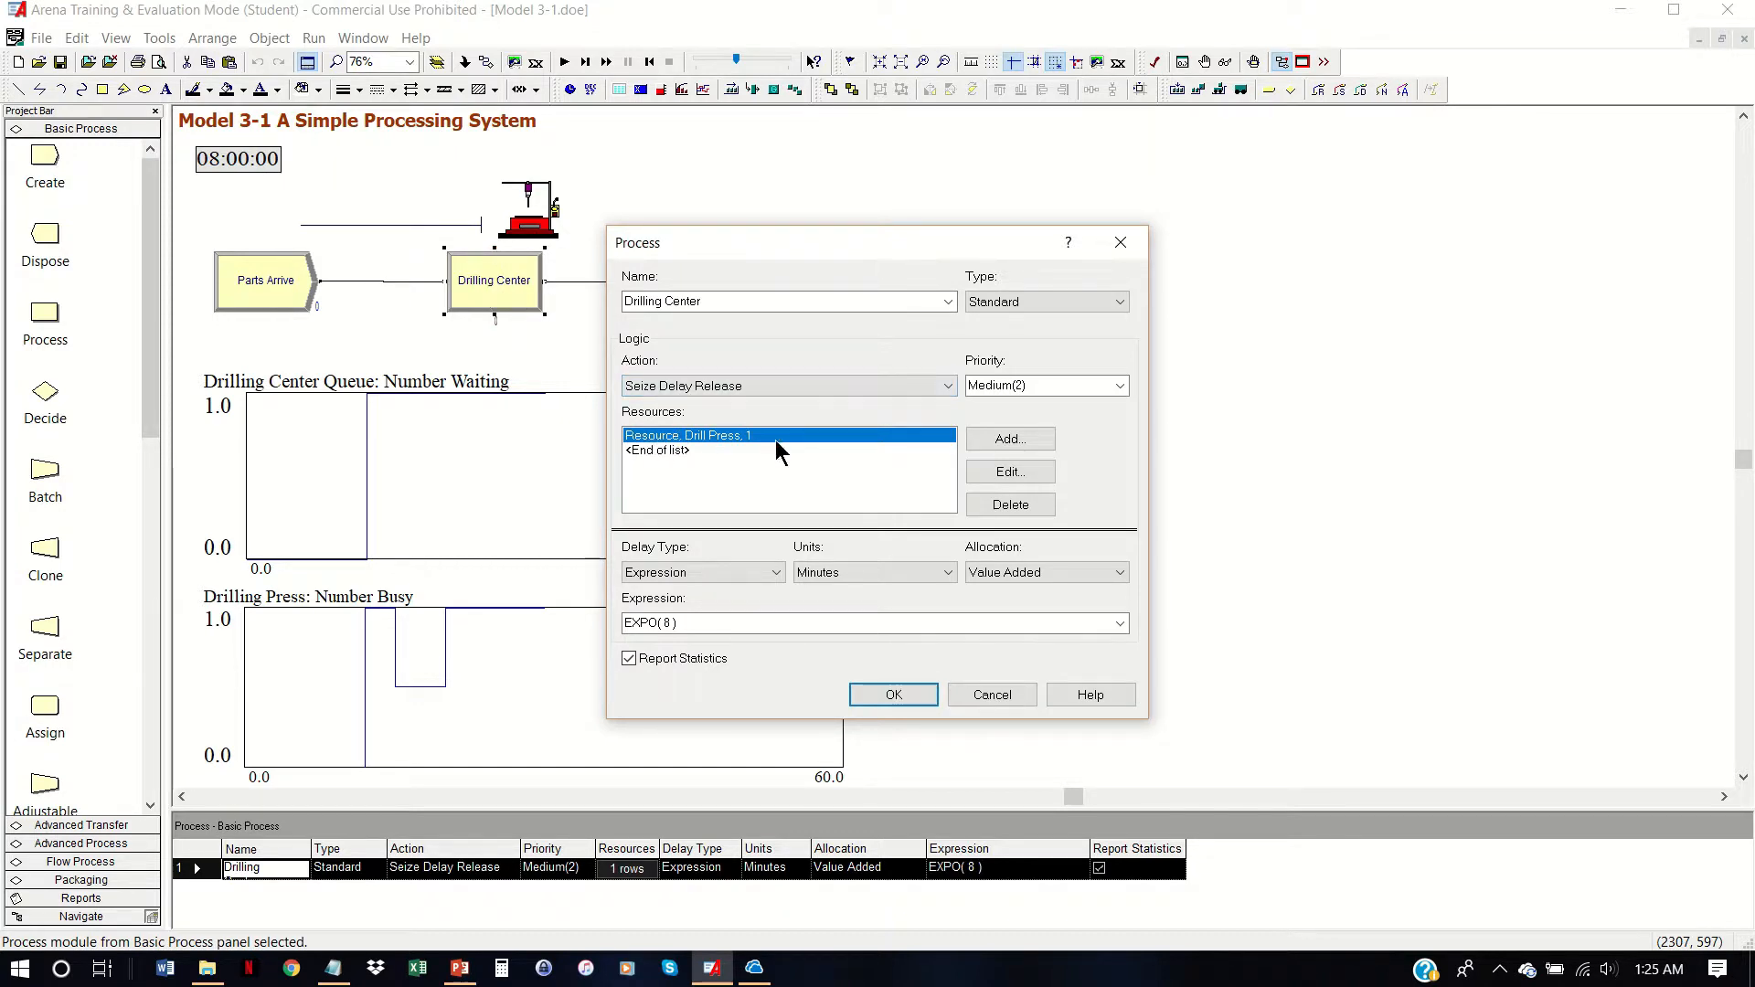
pyautogui.click(995, 468)
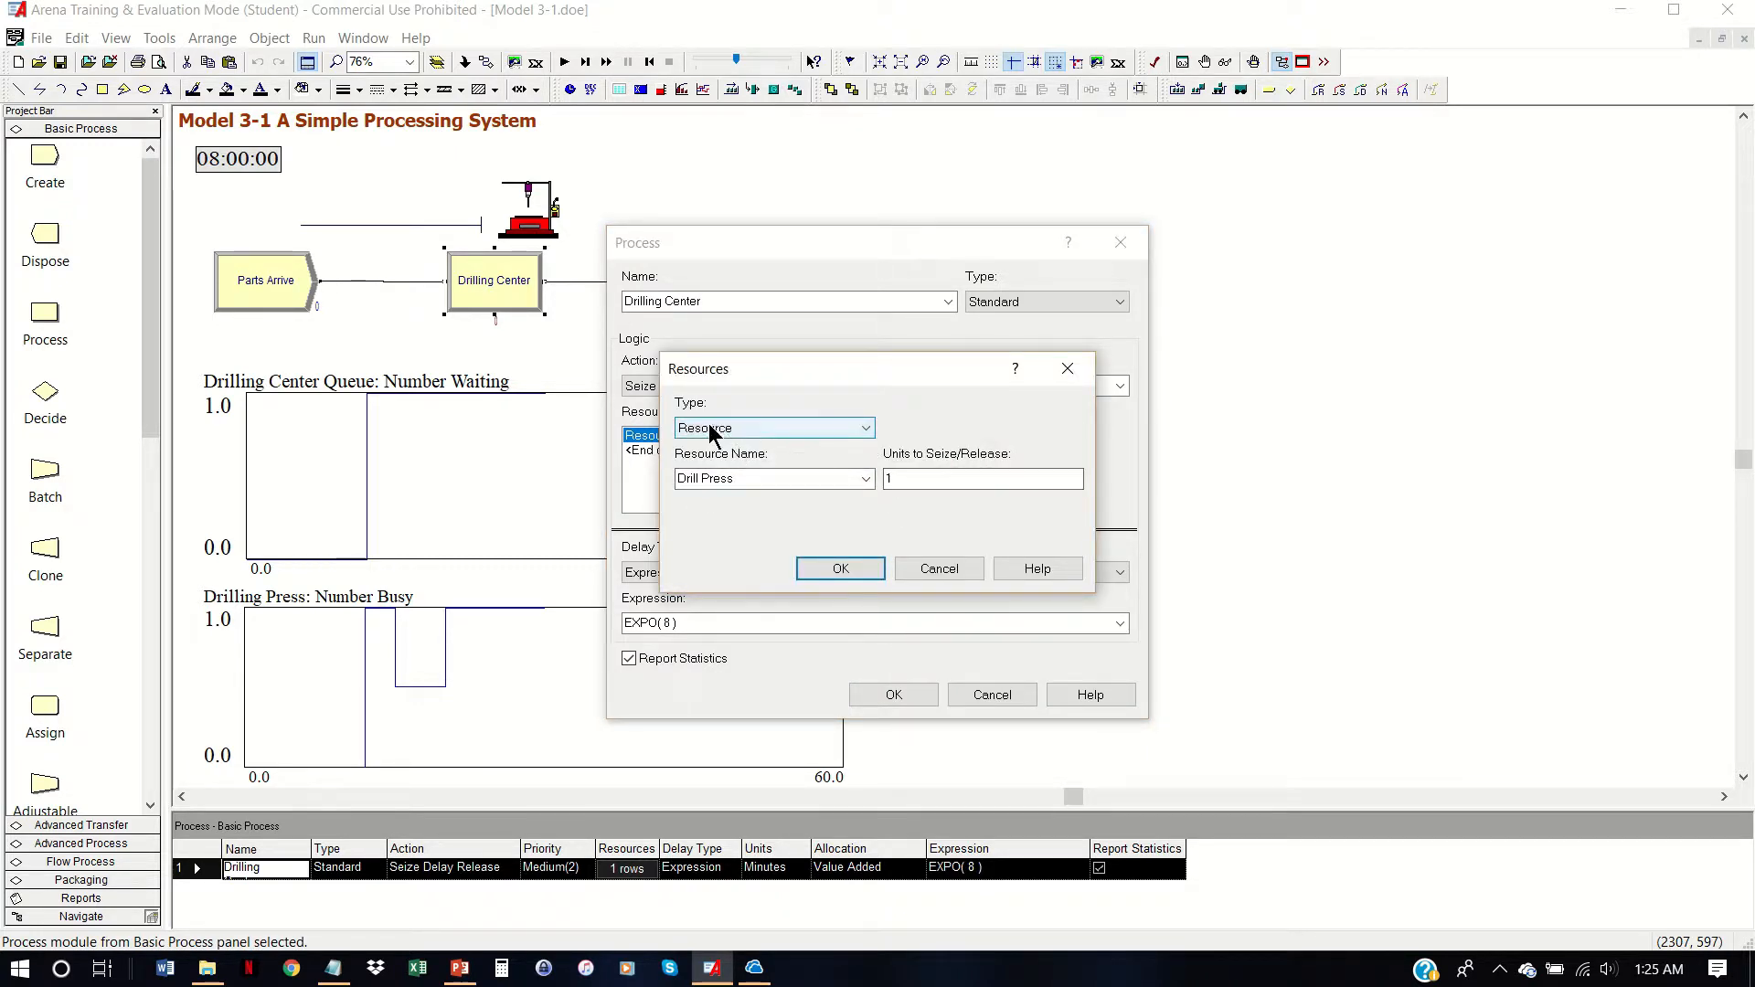
pyautogui.click(865, 431)
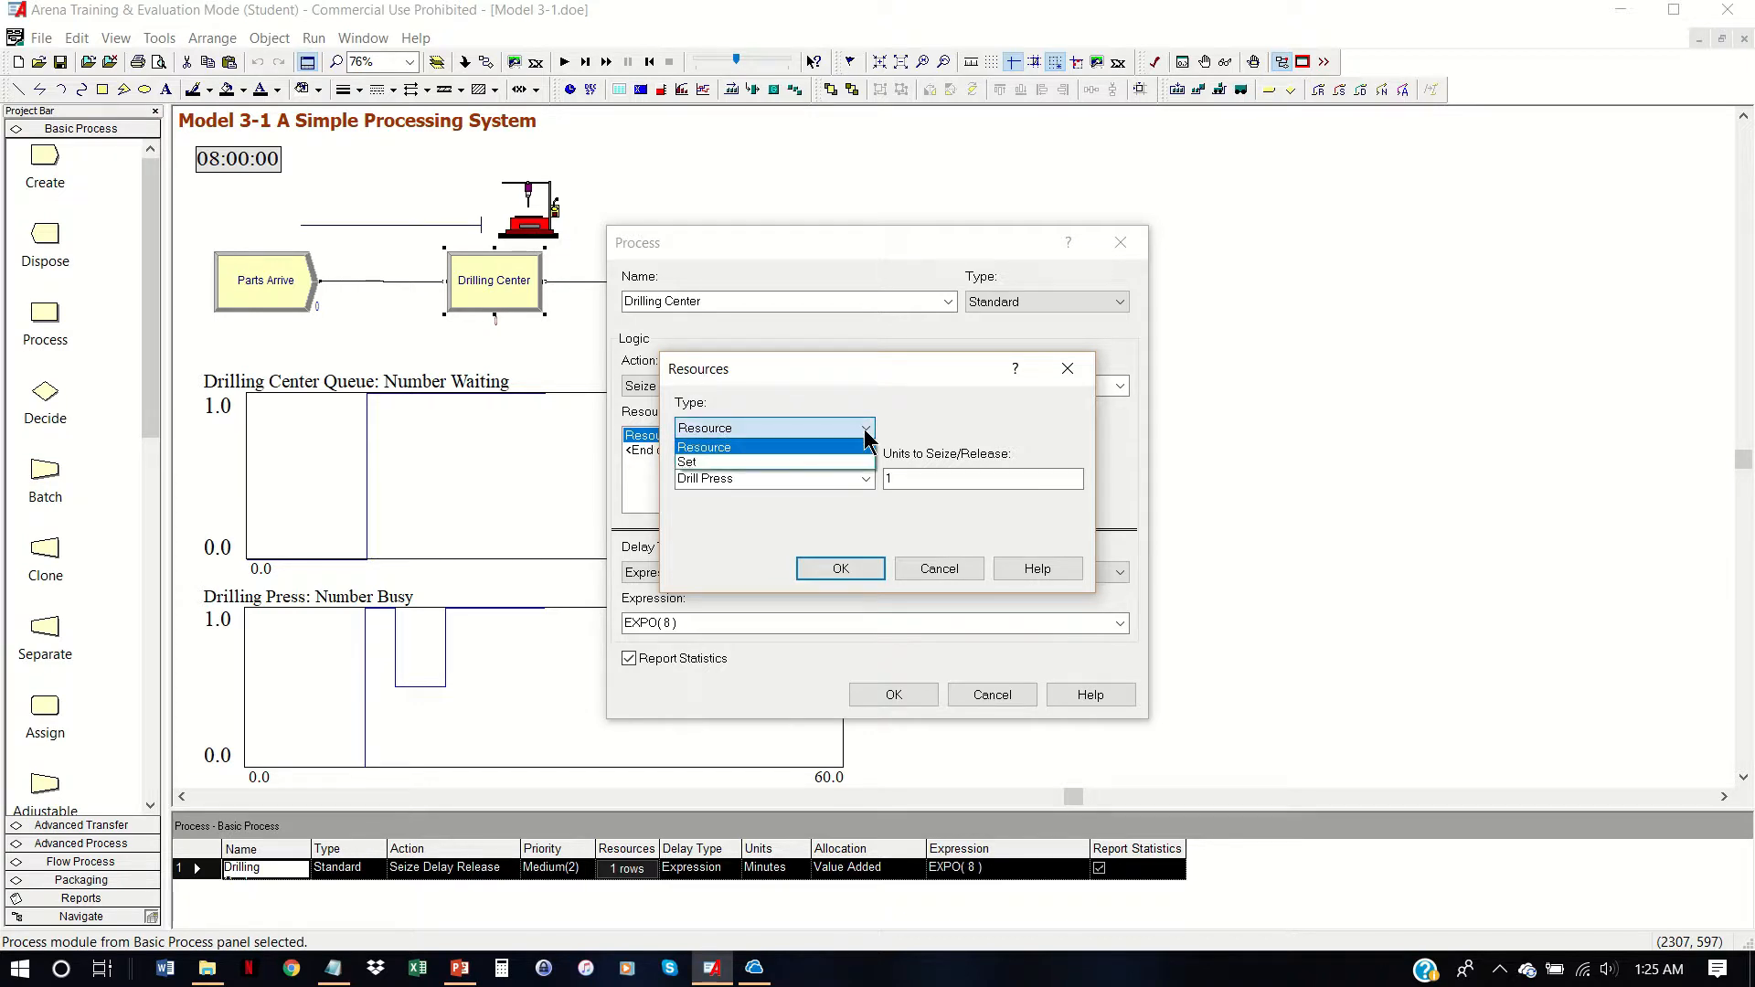
pyautogui.click(812, 448)
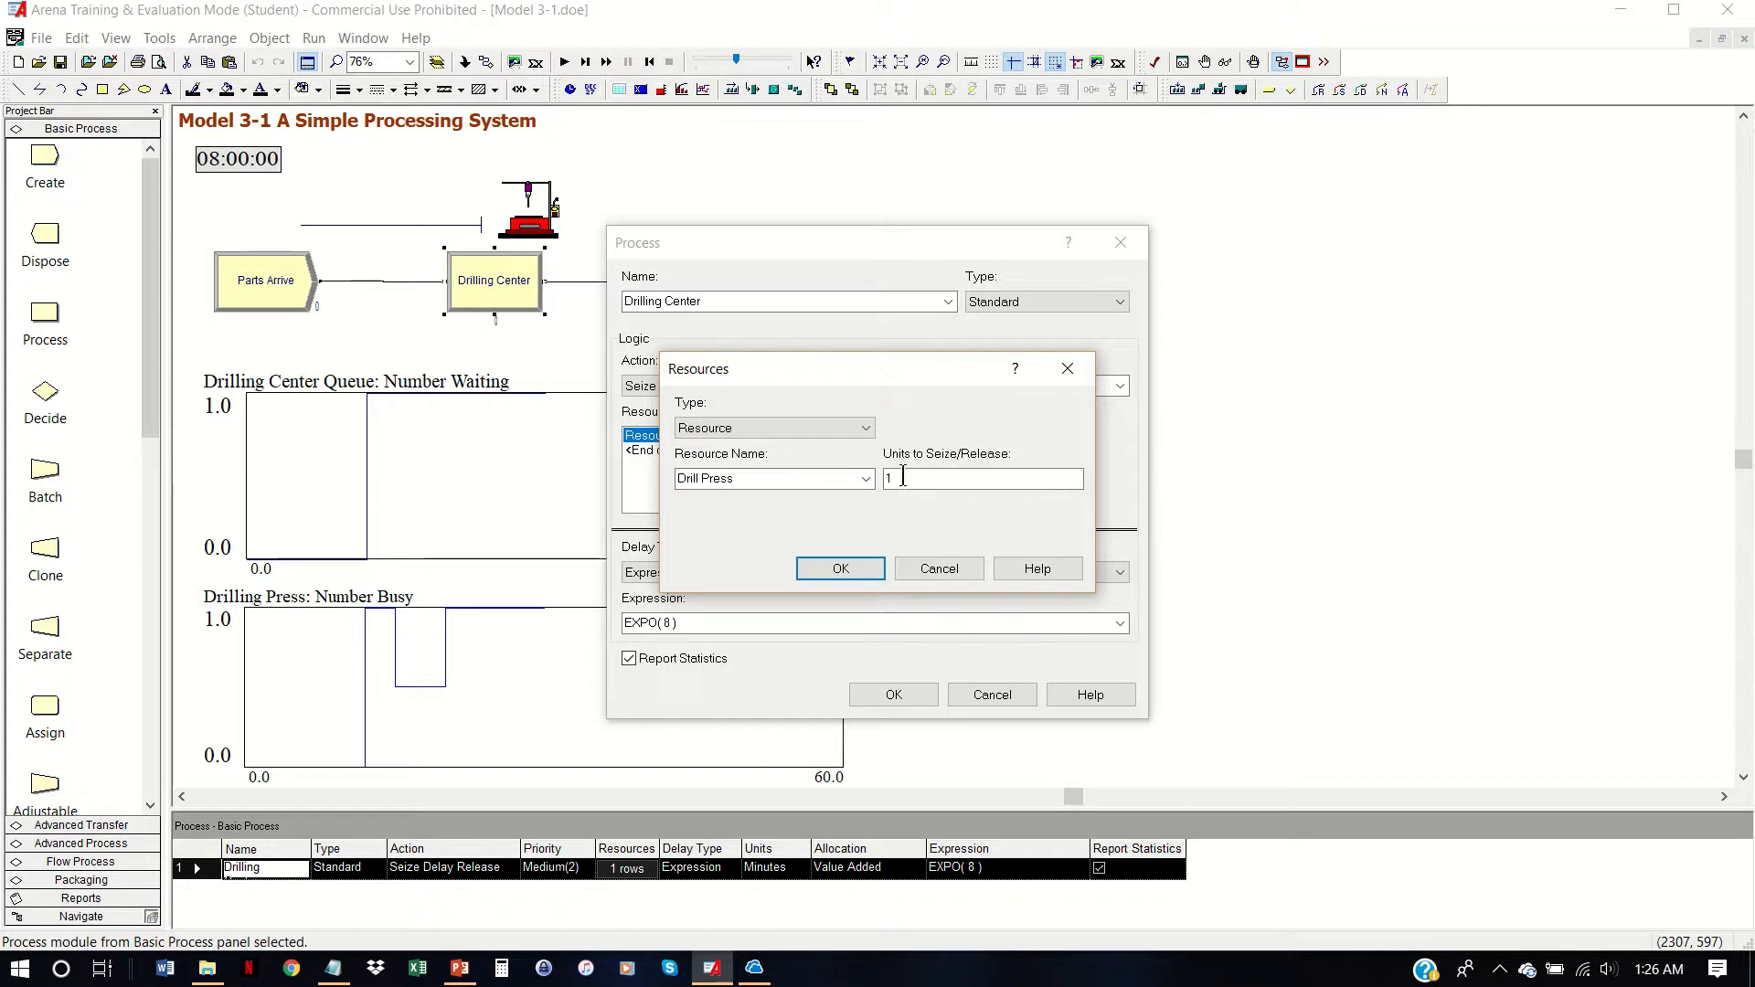
pyautogui.click(862, 570)
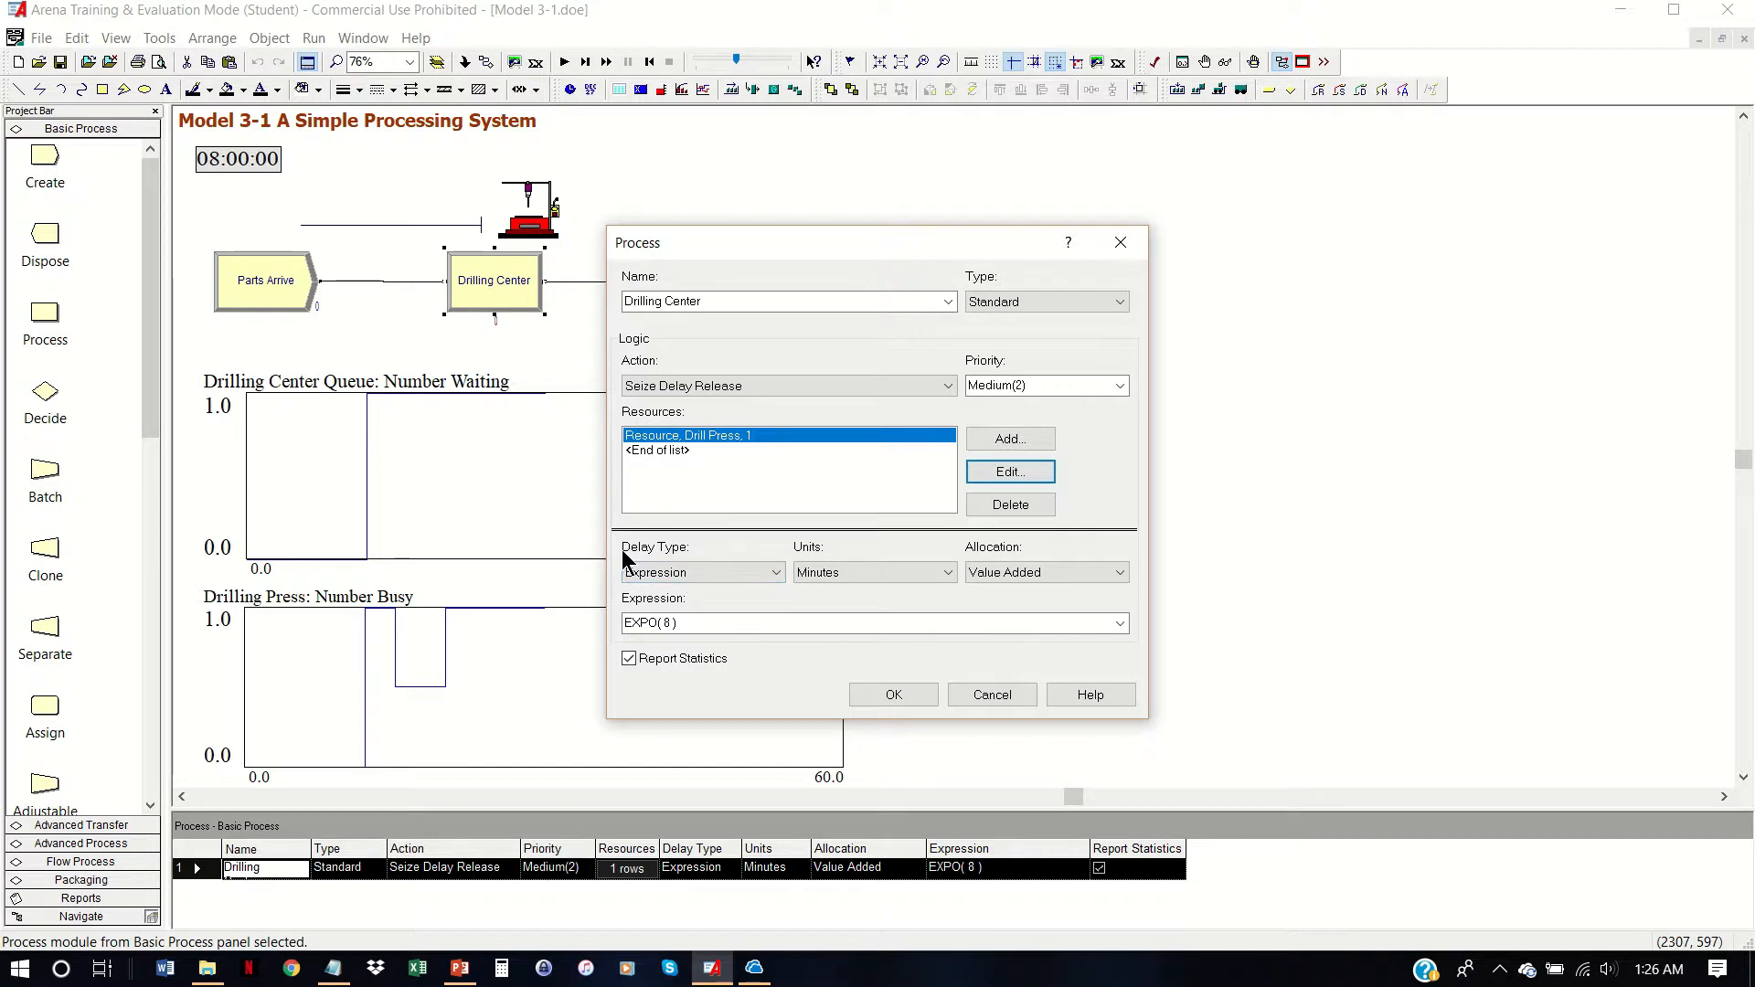
# Step: Try the Normal delay type for the Drilling Center process, restore Expression with EXPO( 8 ), and accept the settings
pyautogui.click(772, 576)
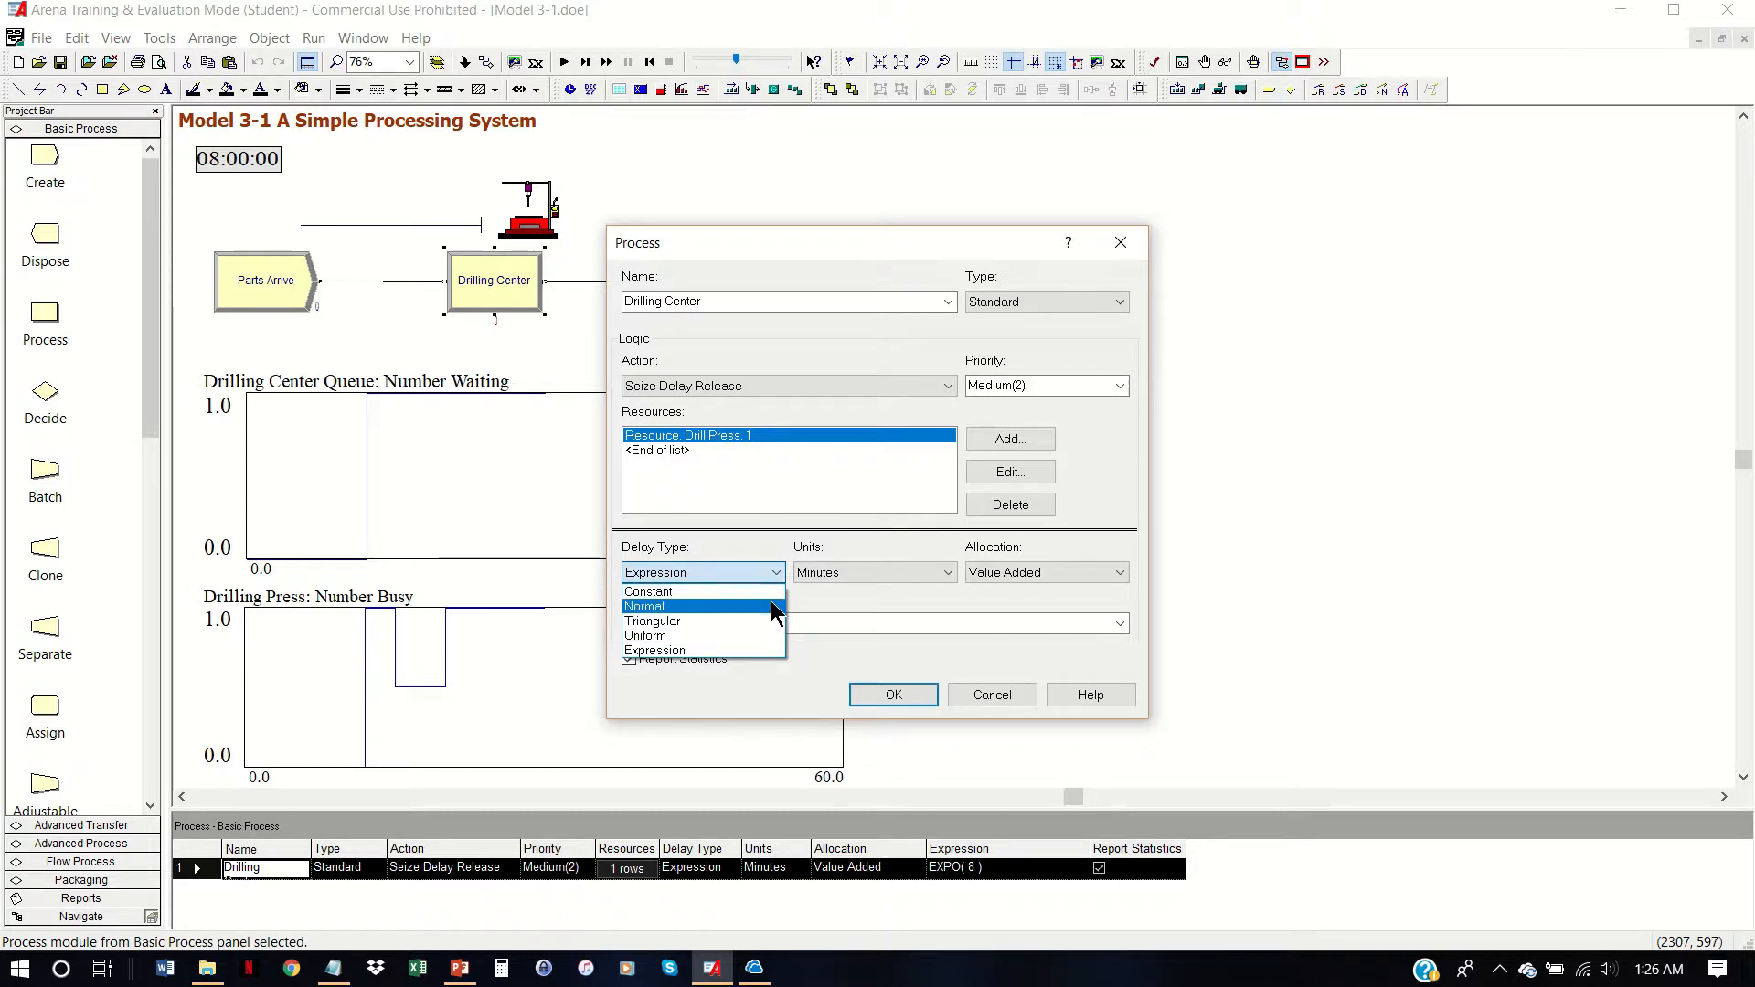
pyautogui.click(773, 605)
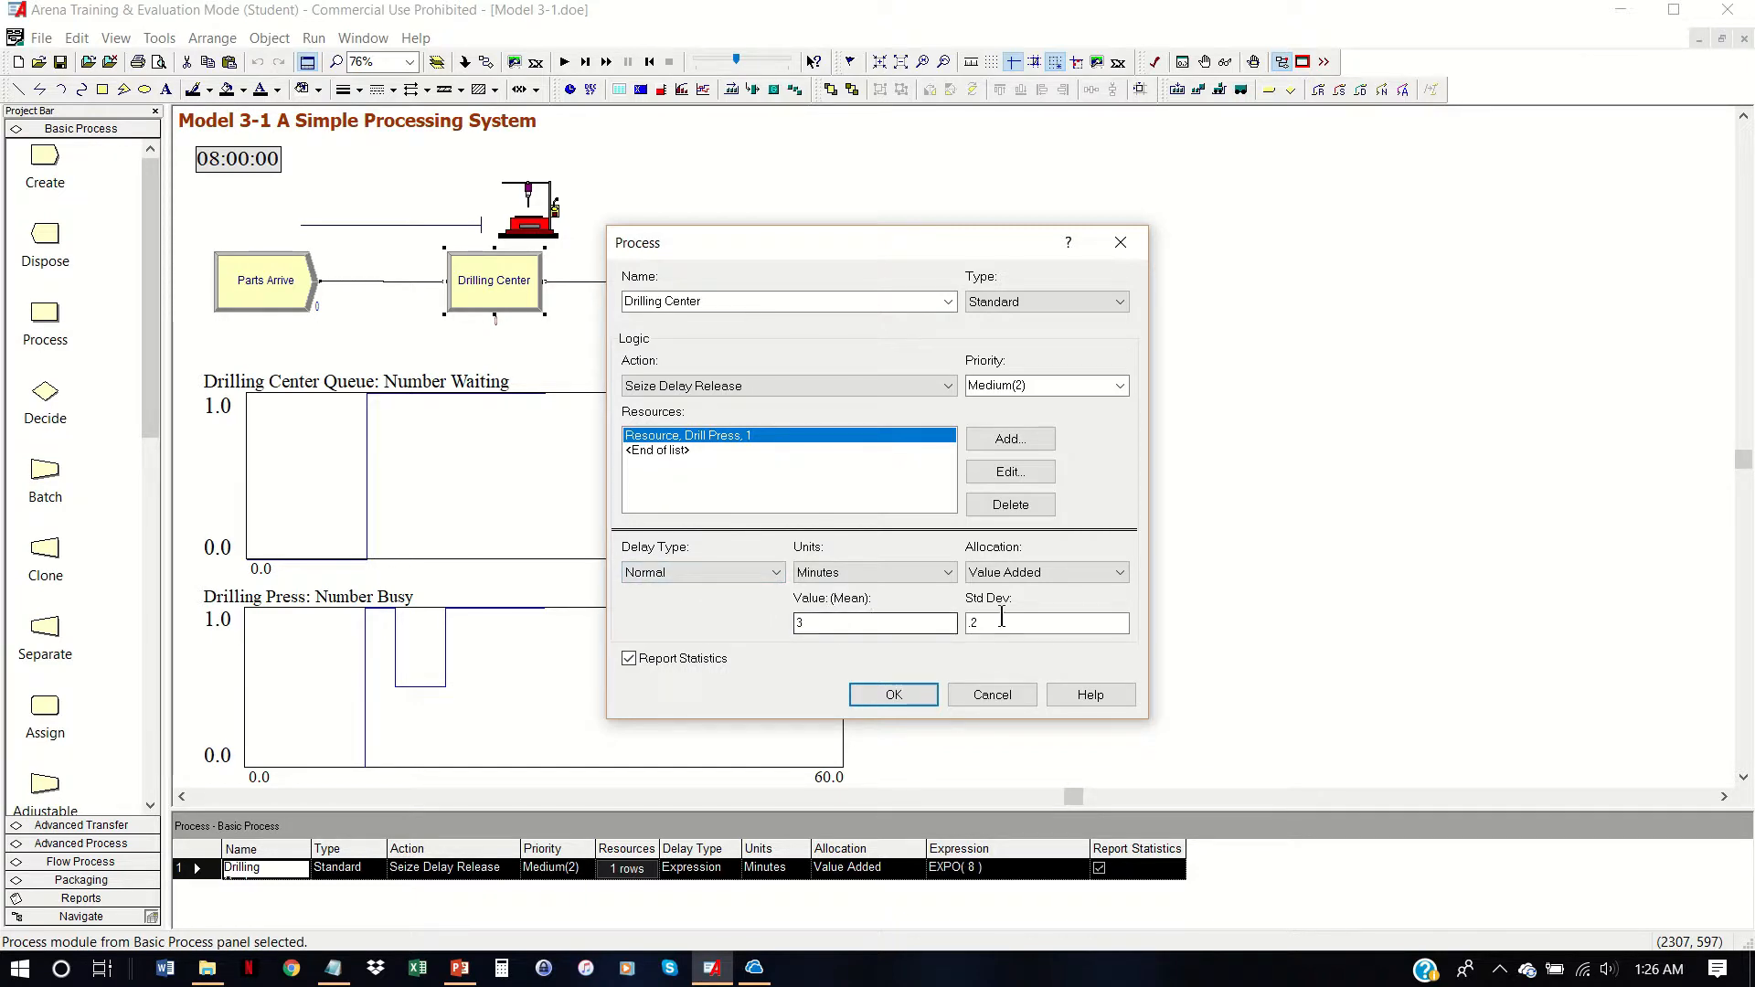
pyautogui.click(773, 574)
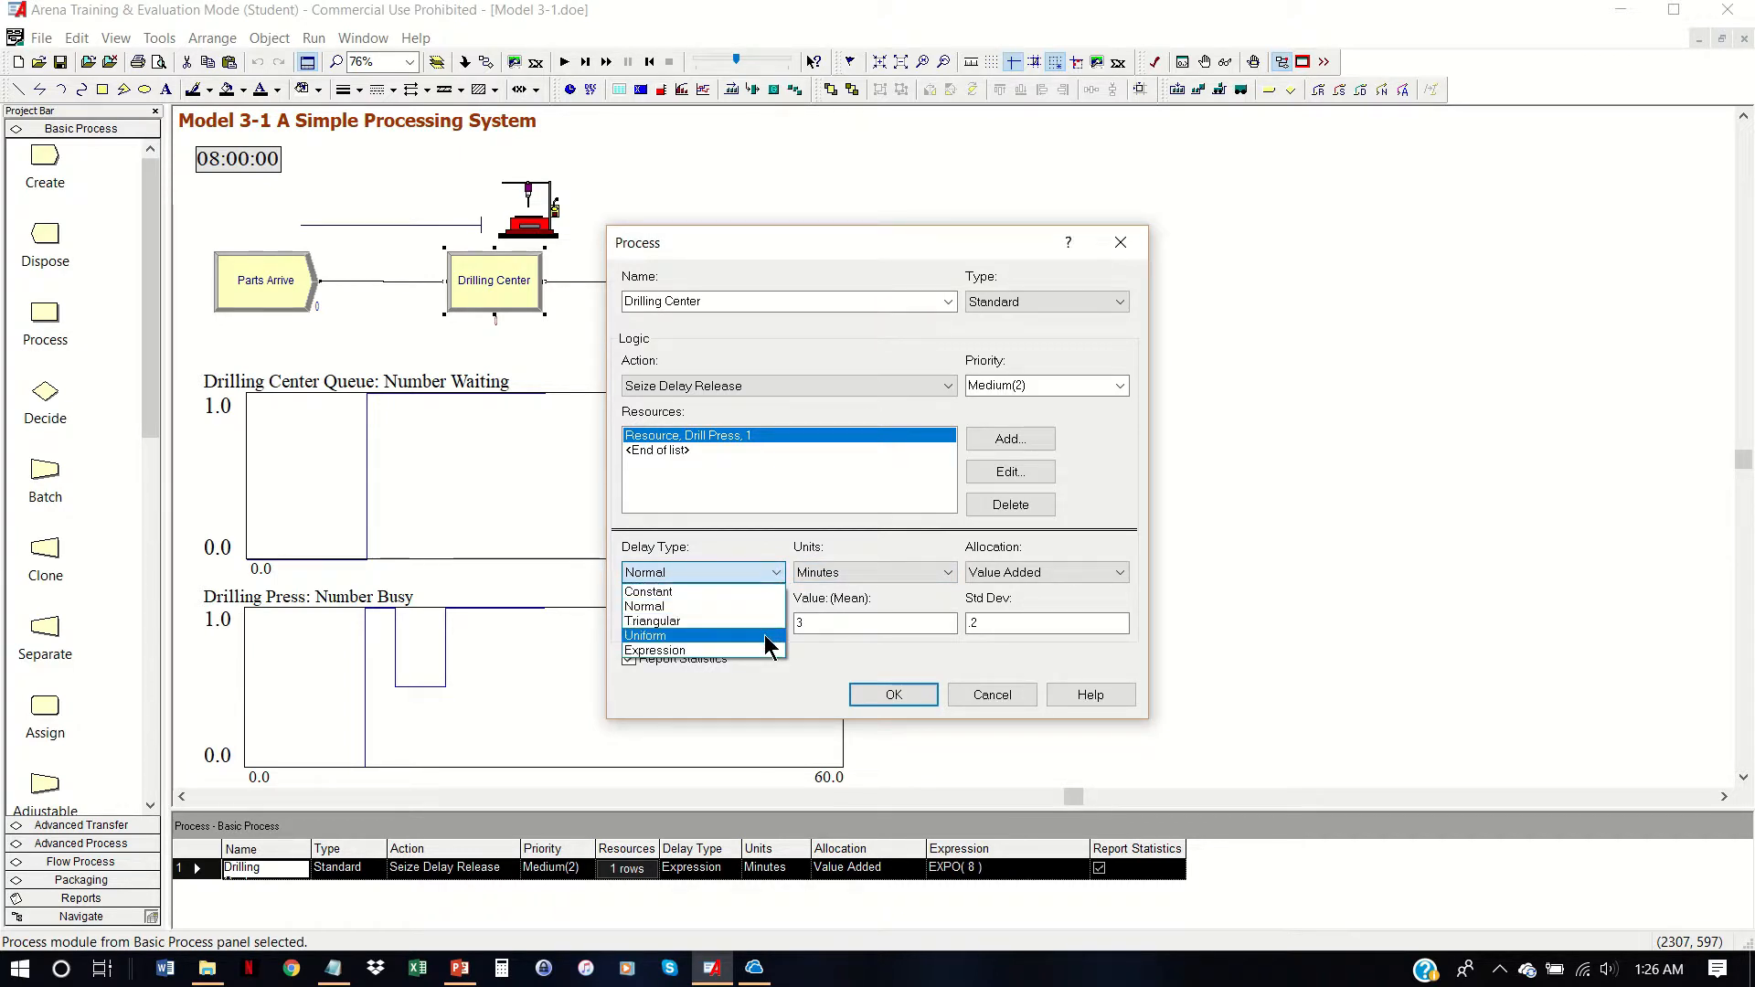
pyautogui.click(656, 651)
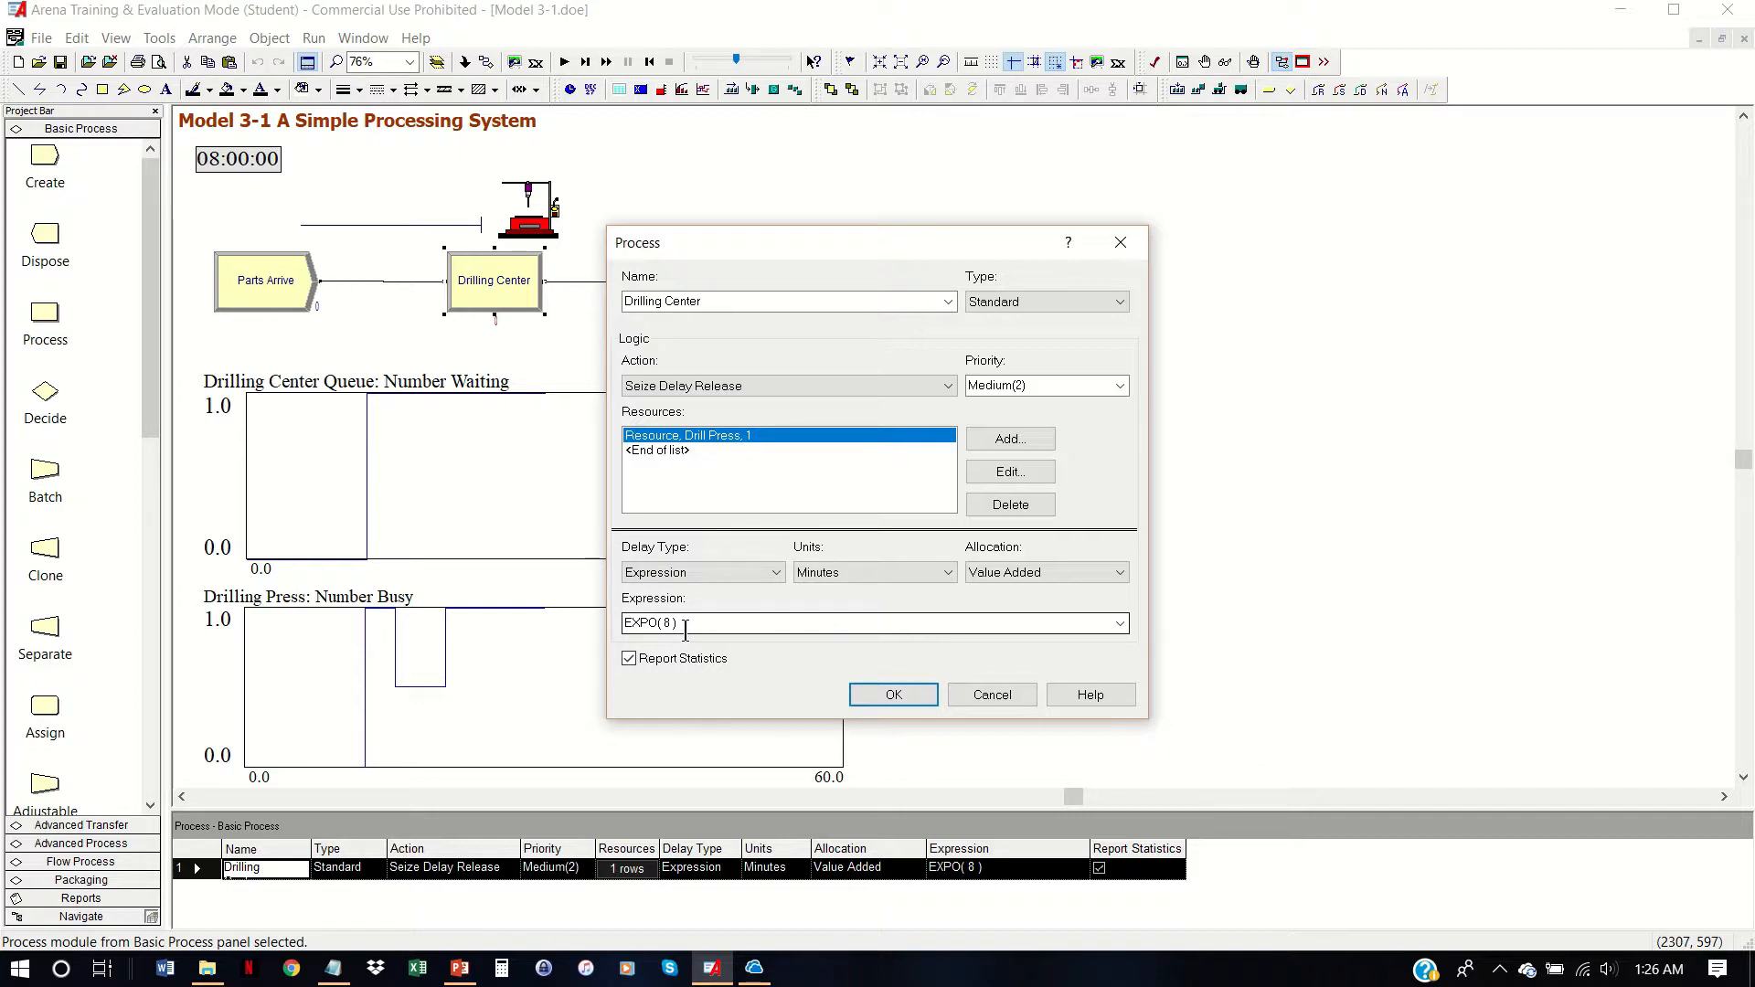
pyautogui.press('BackSpace')
pyautogui.press('BackSpace')
pyautogui.click(868, 693)
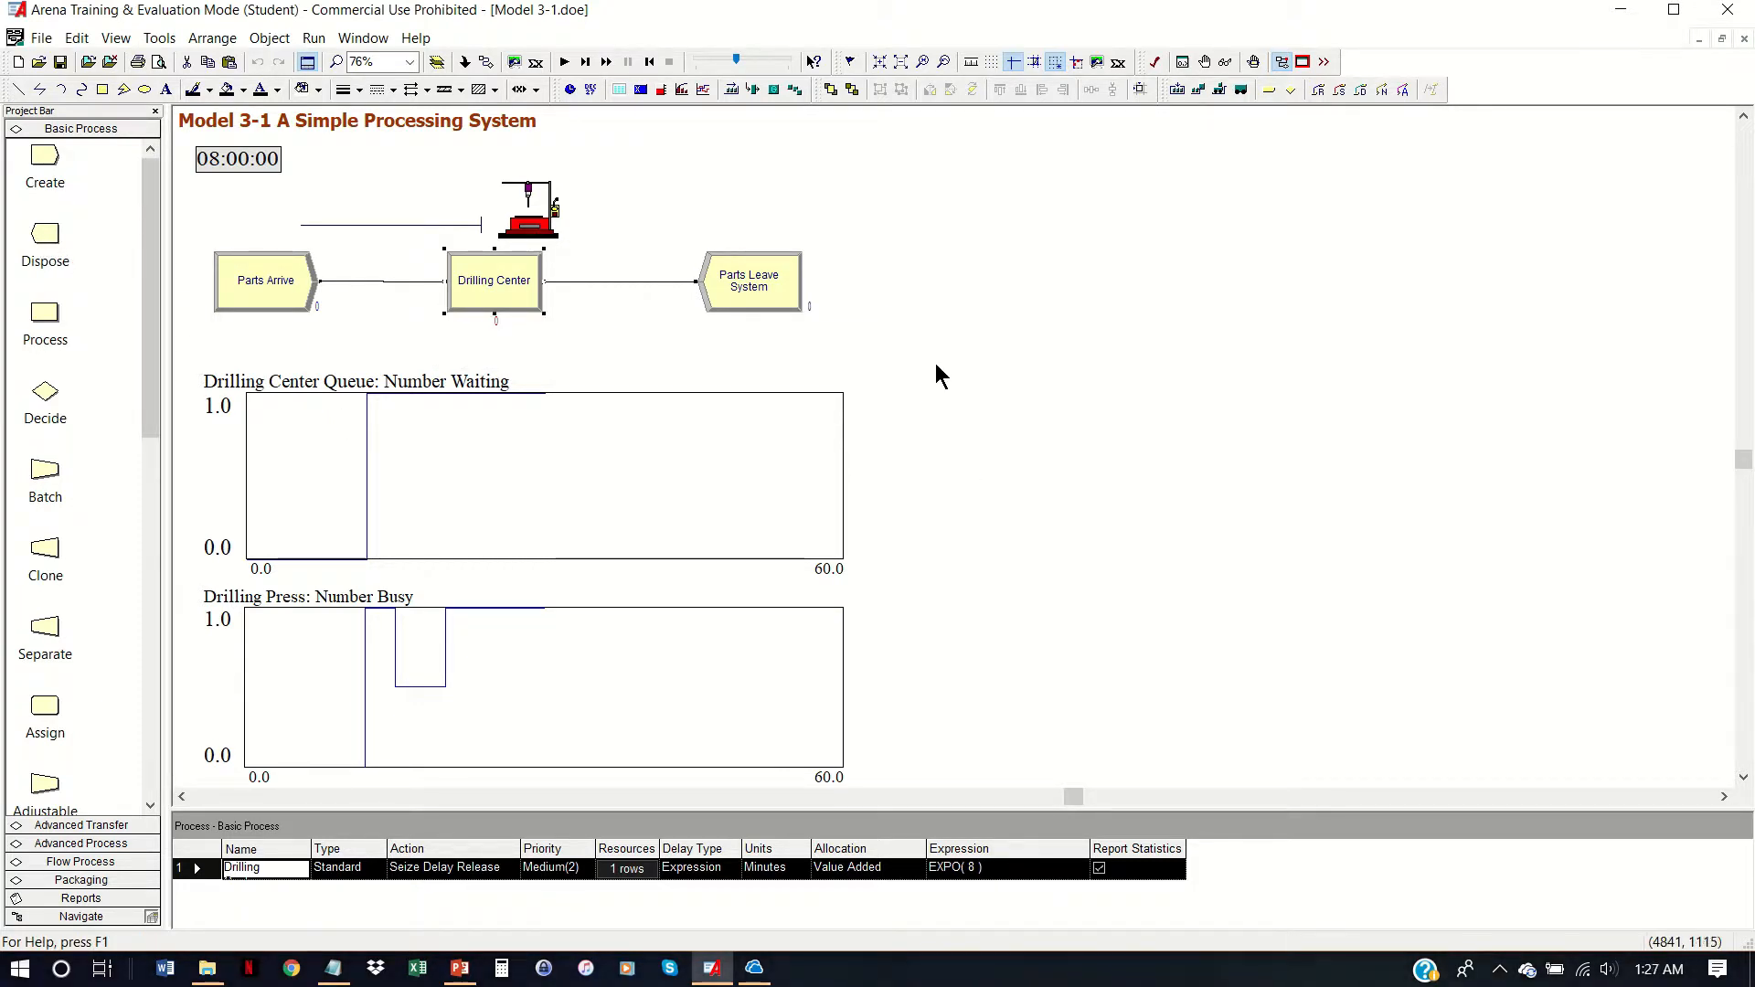
# Step: Review the name and entity statistics setting of the Parts Leave System module
pyautogui.click(759, 287)
pyautogui.doubleClick(759, 287)
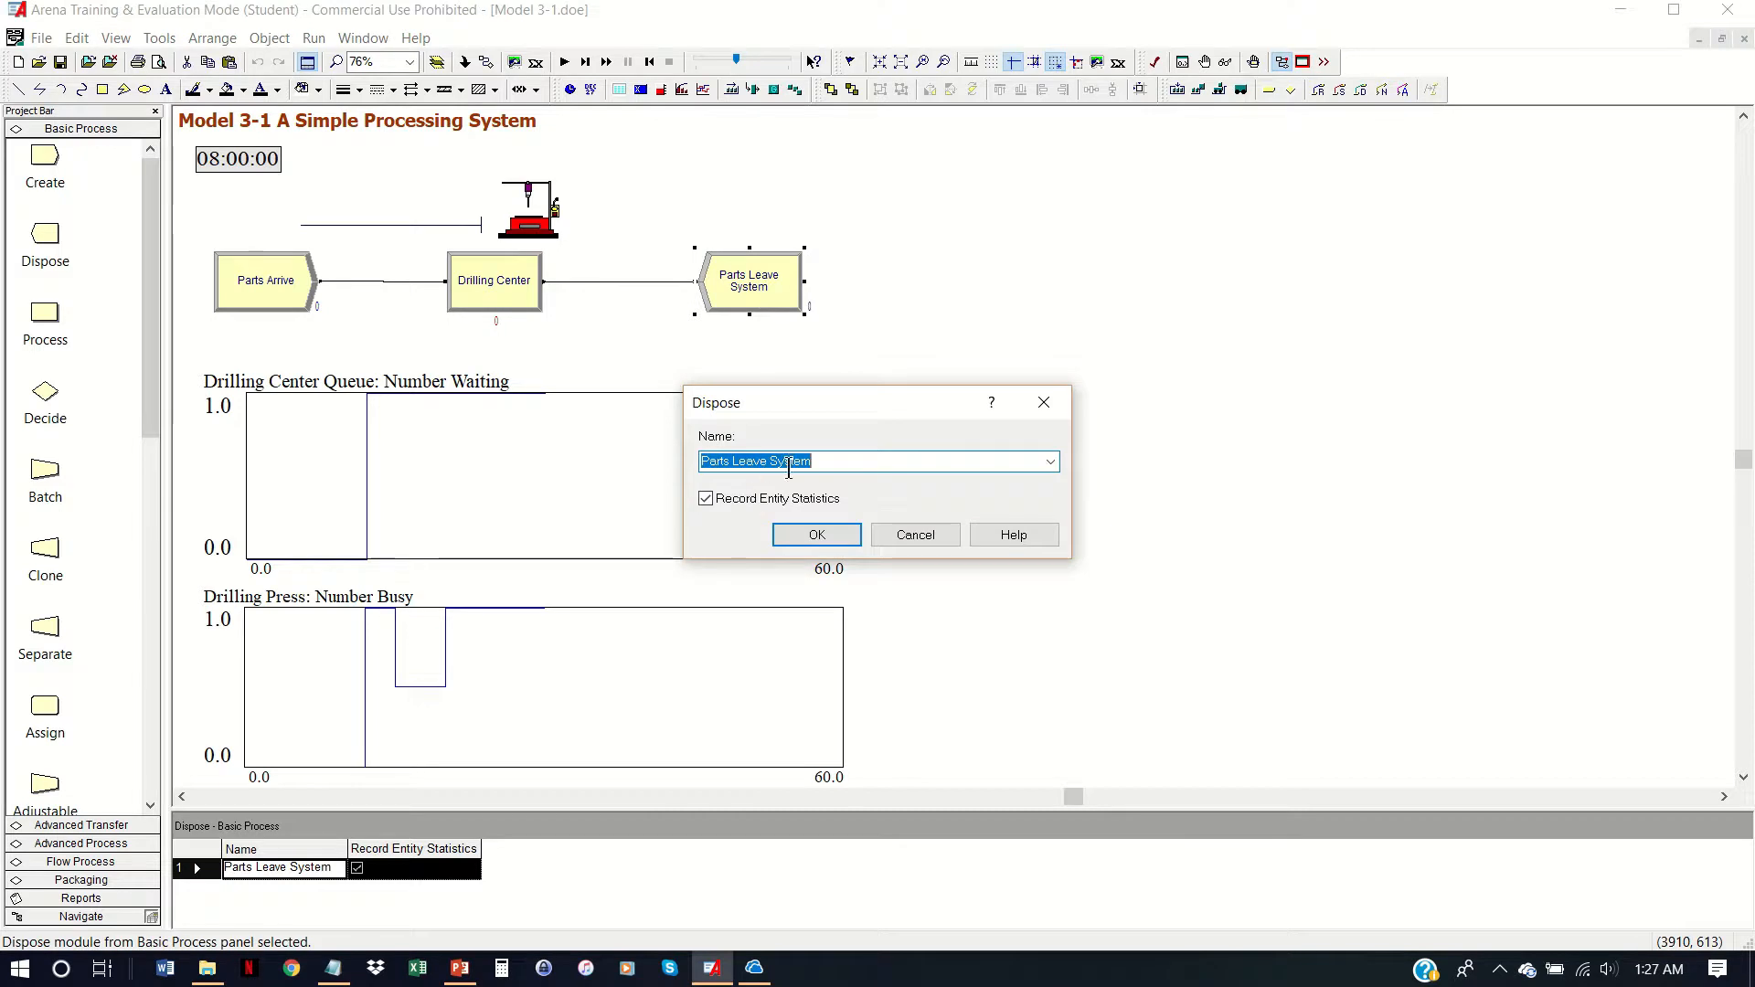
pyautogui.click(854, 464)
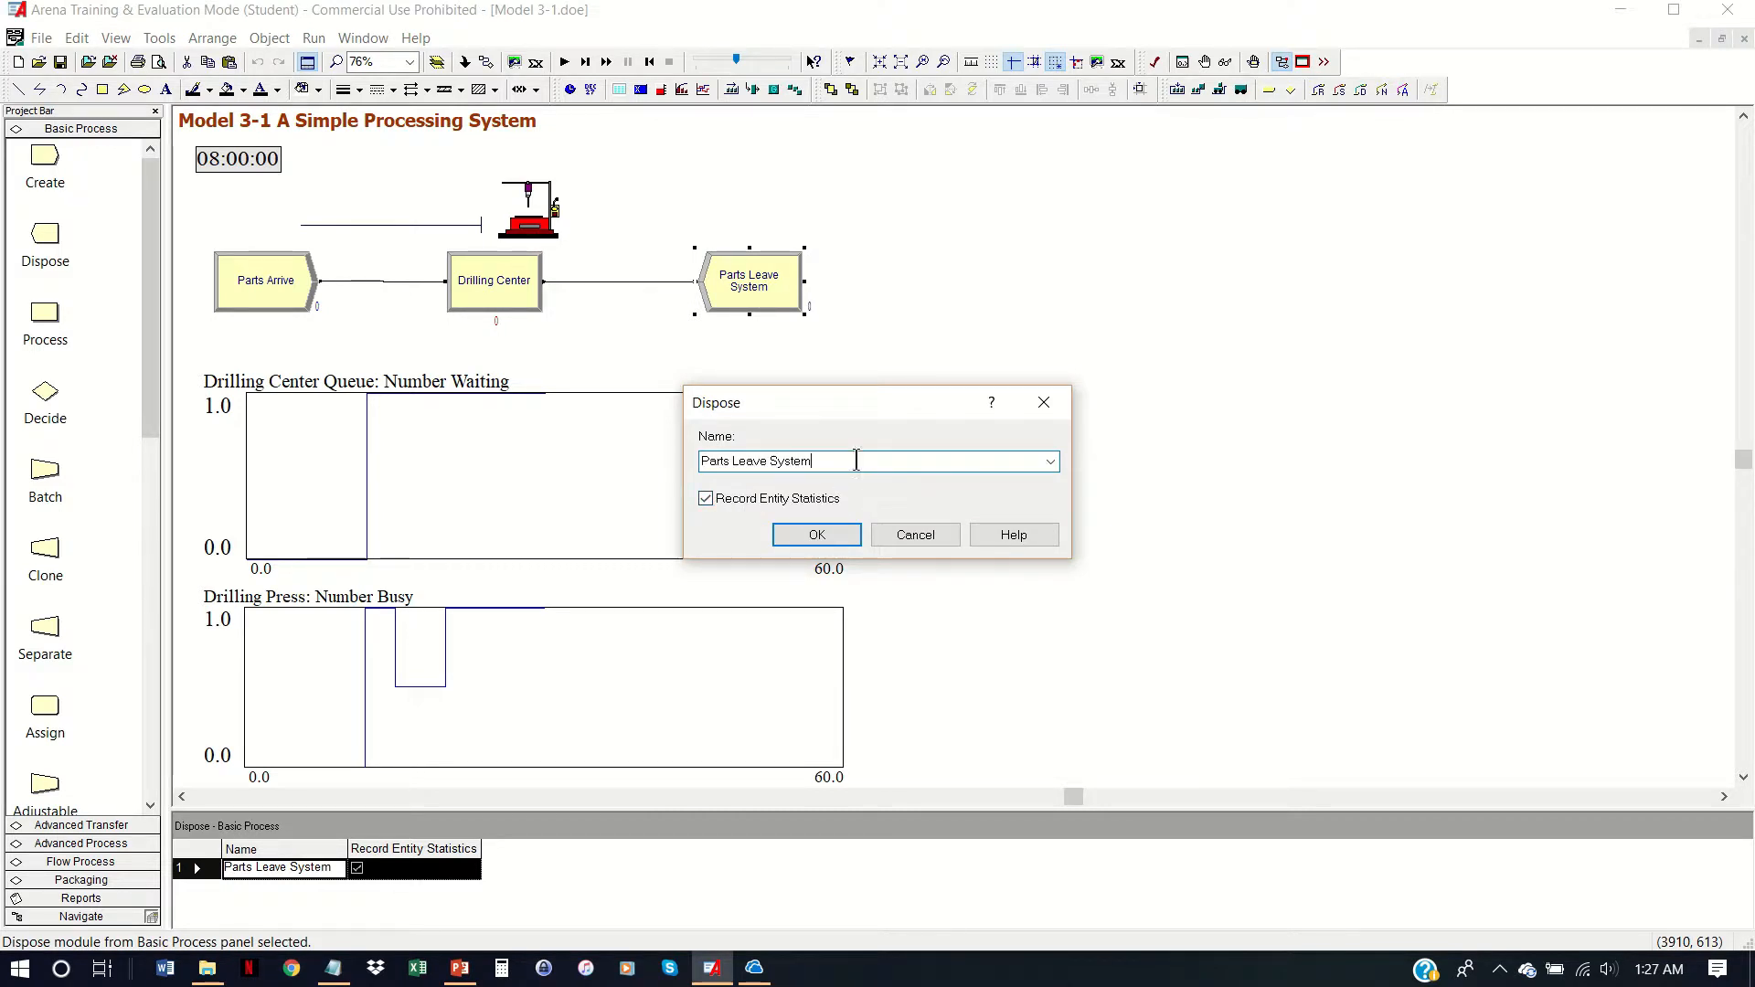
pyautogui.moveTo(805, 402); pyautogui.dragTo(434, 359)
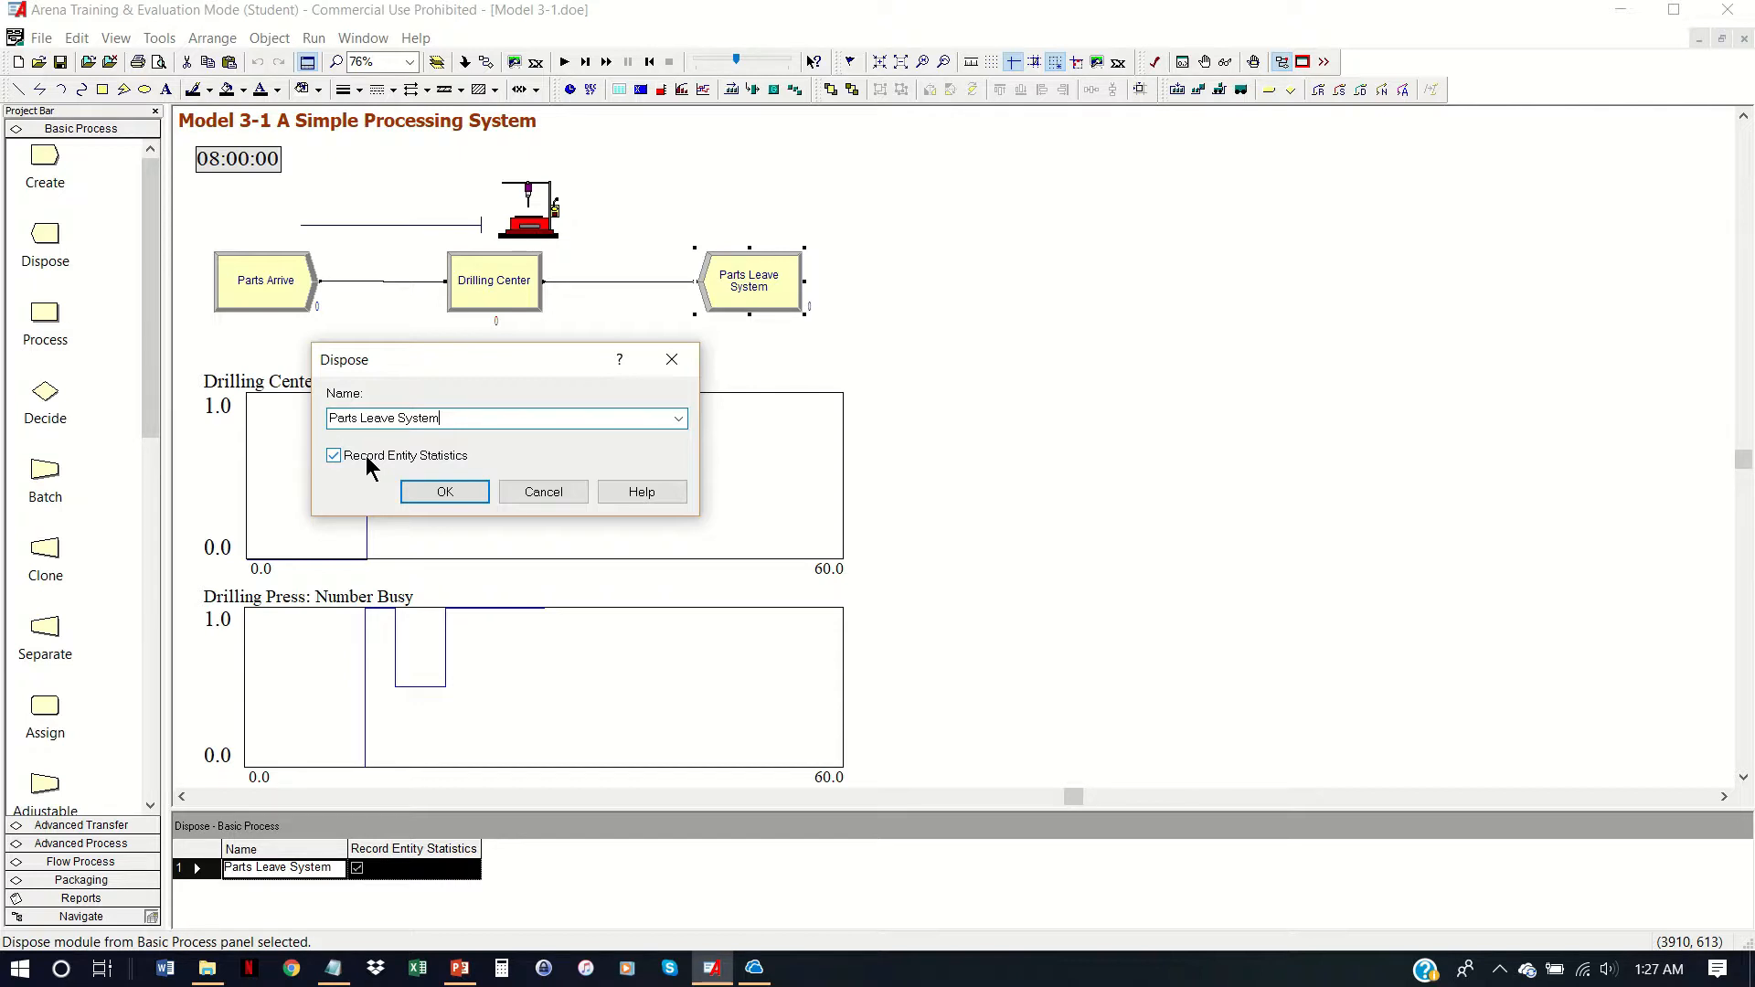
pyautogui.click(448, 492)
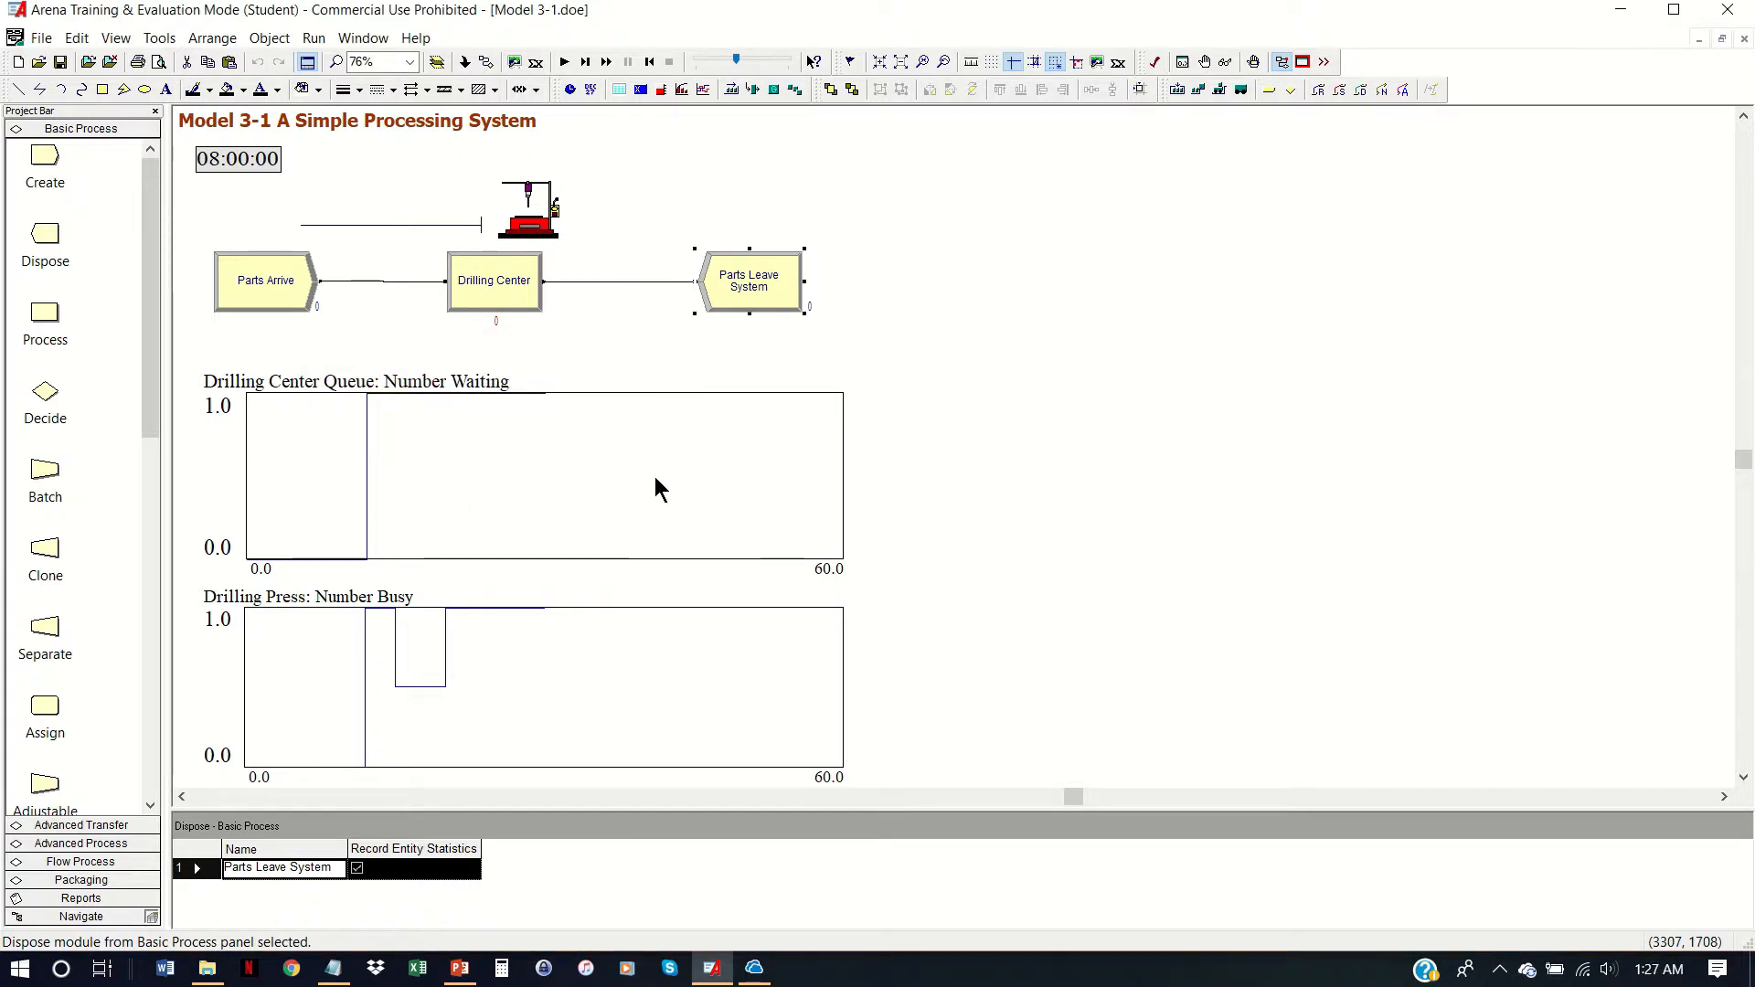
pyautogui.click(600, 345)
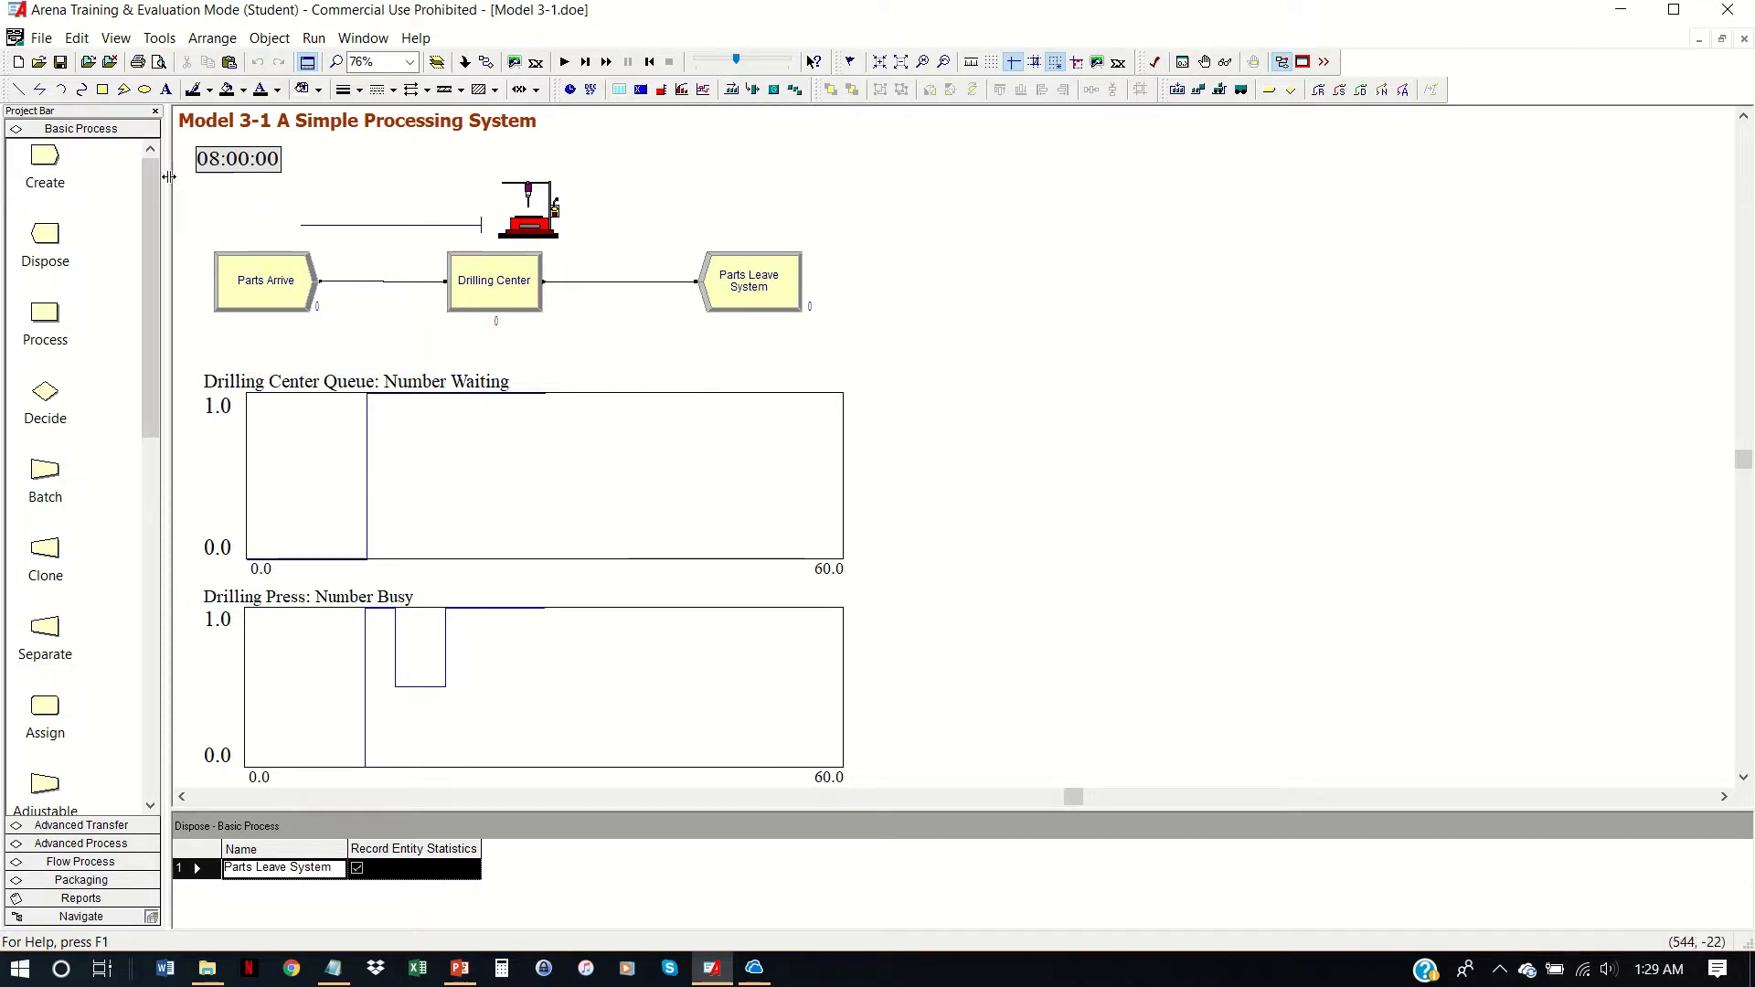
# Step: Examine the Attribute, Entity and Queue data modules, including the type options of the Drilling Center queue
pyautogui.moveTo(149, 170); pyautogui.dragTo(129, 562)
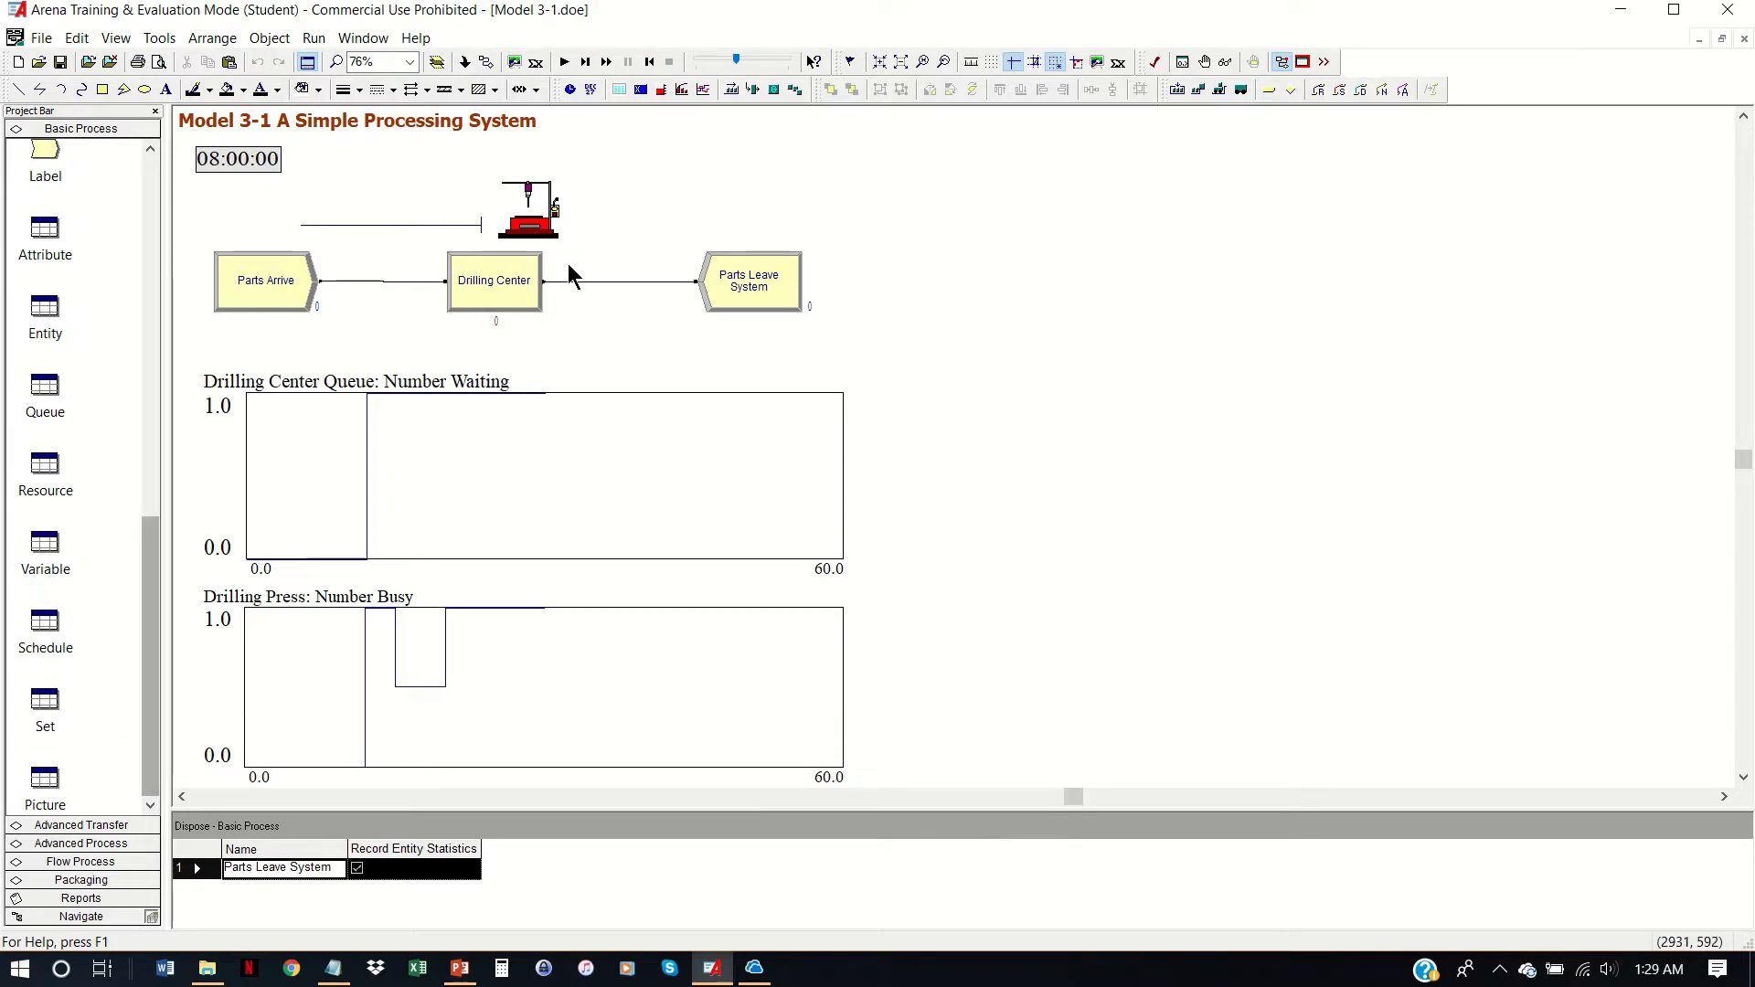
pyautogui.click(51, 236)
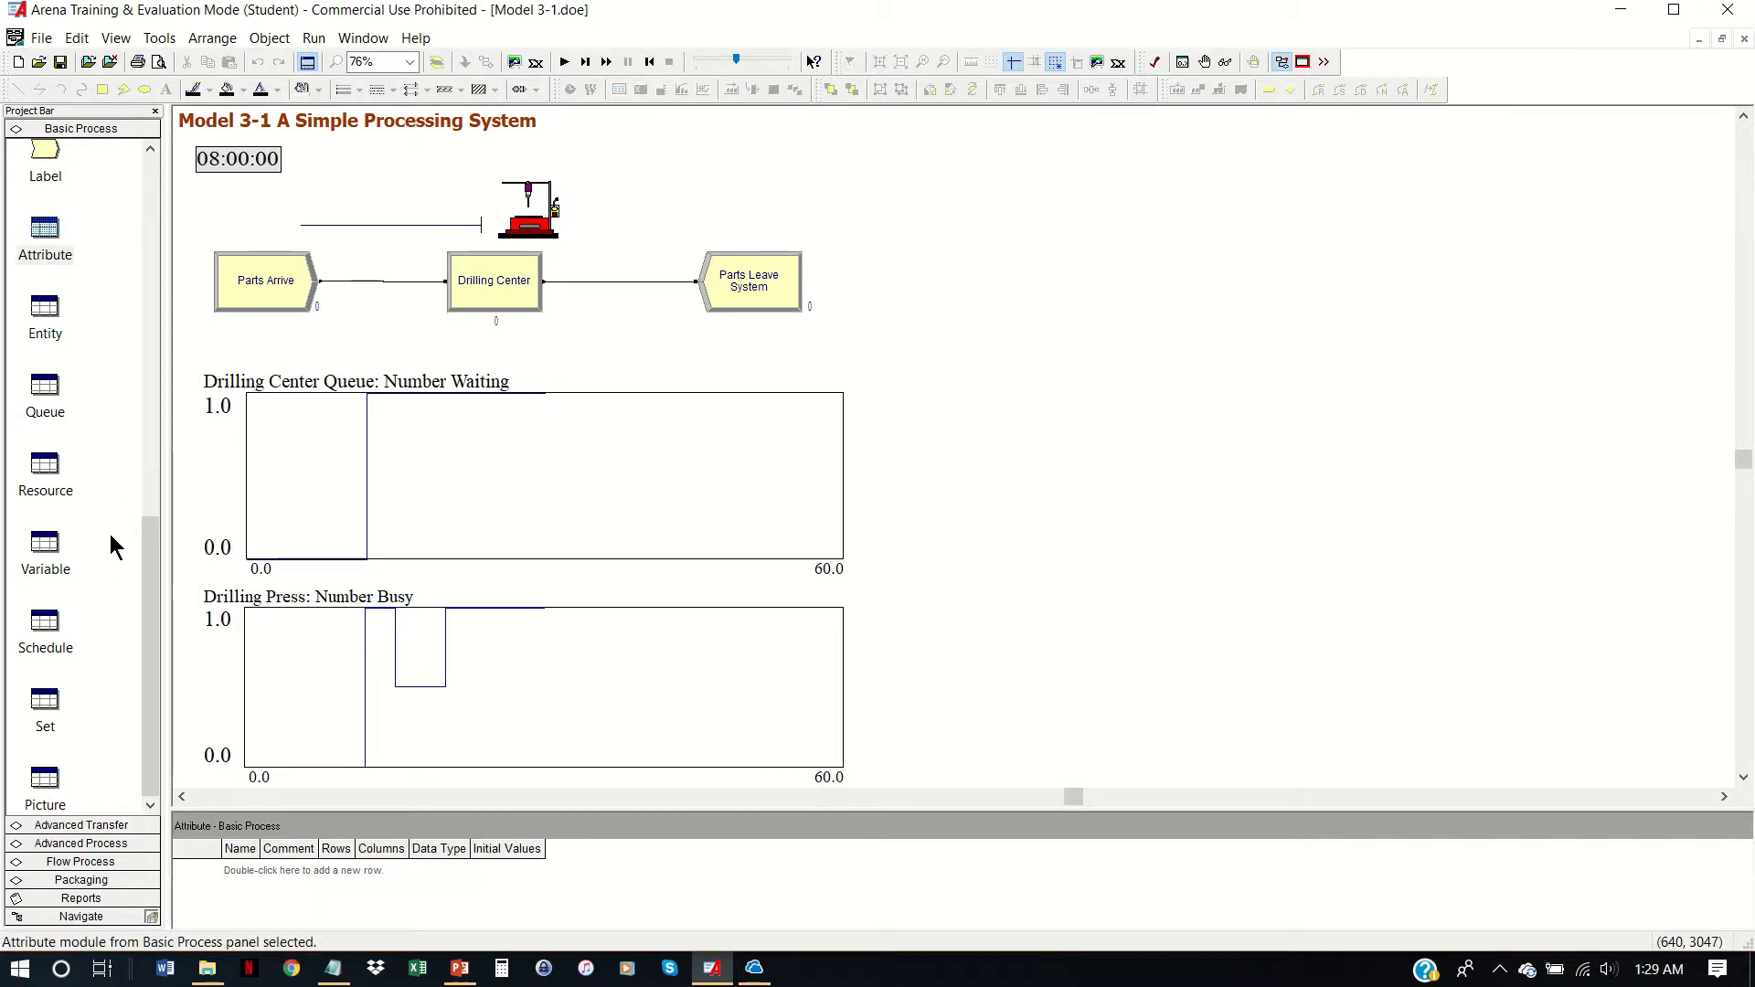
pyautogui.click(58, 316)
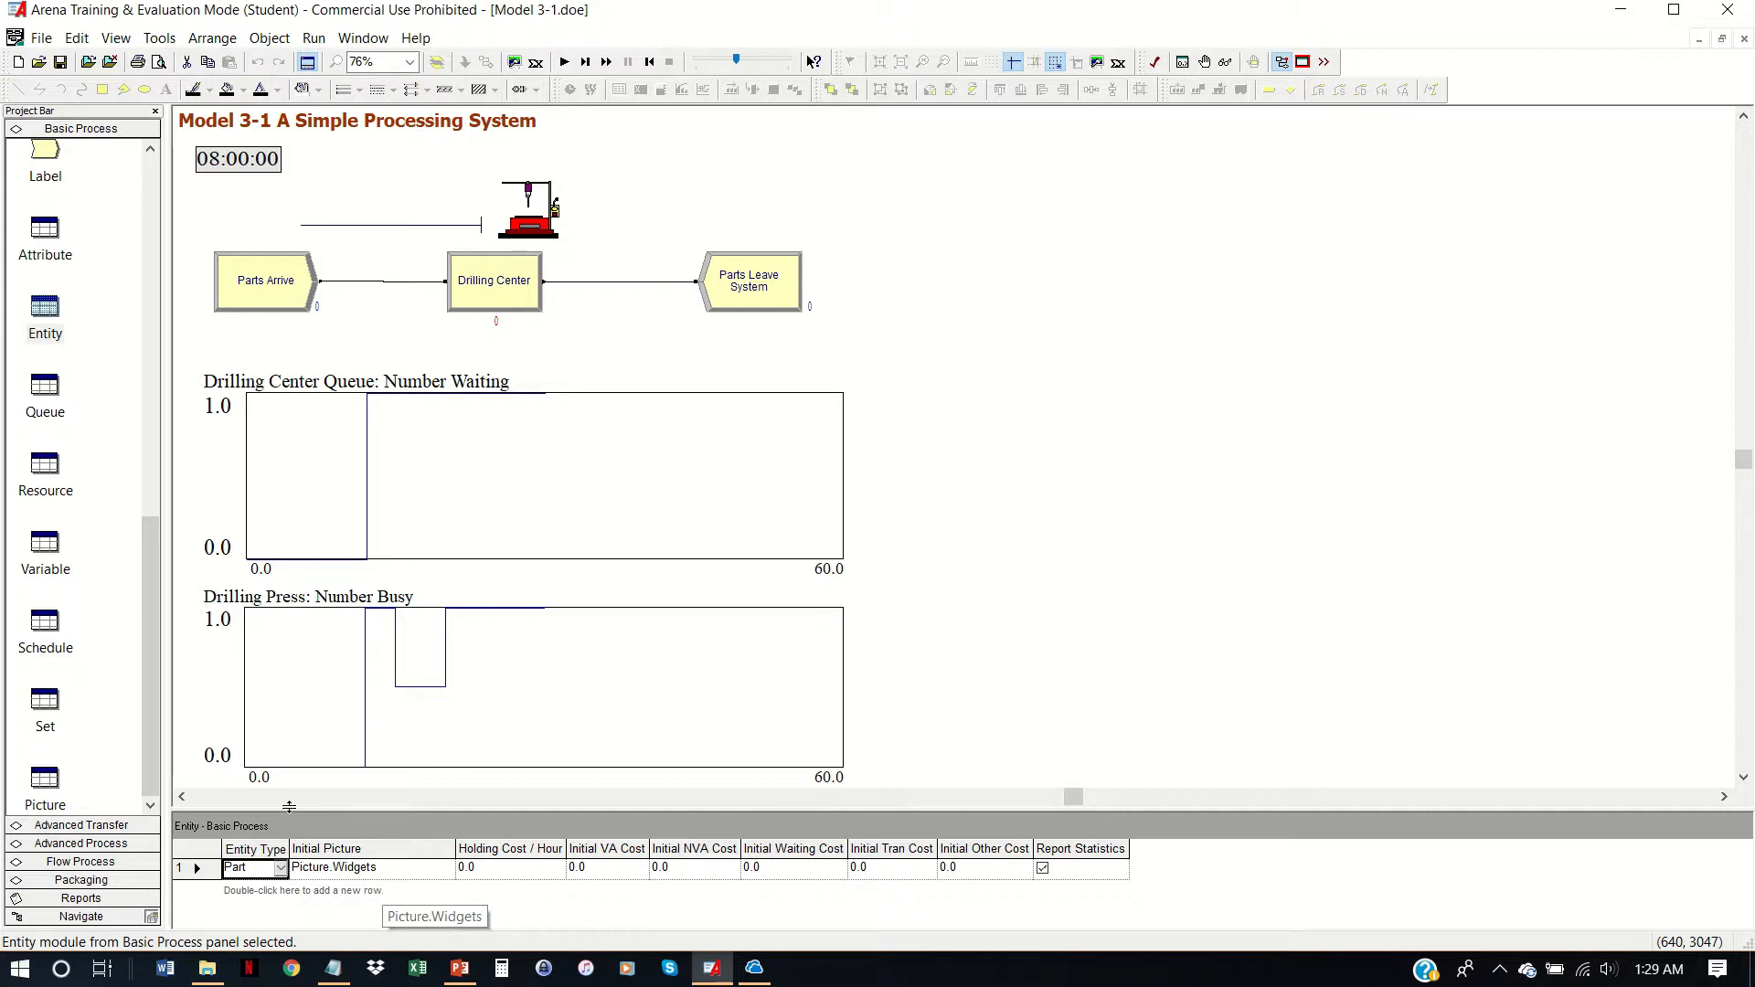
pyautogui.click(50, 395)
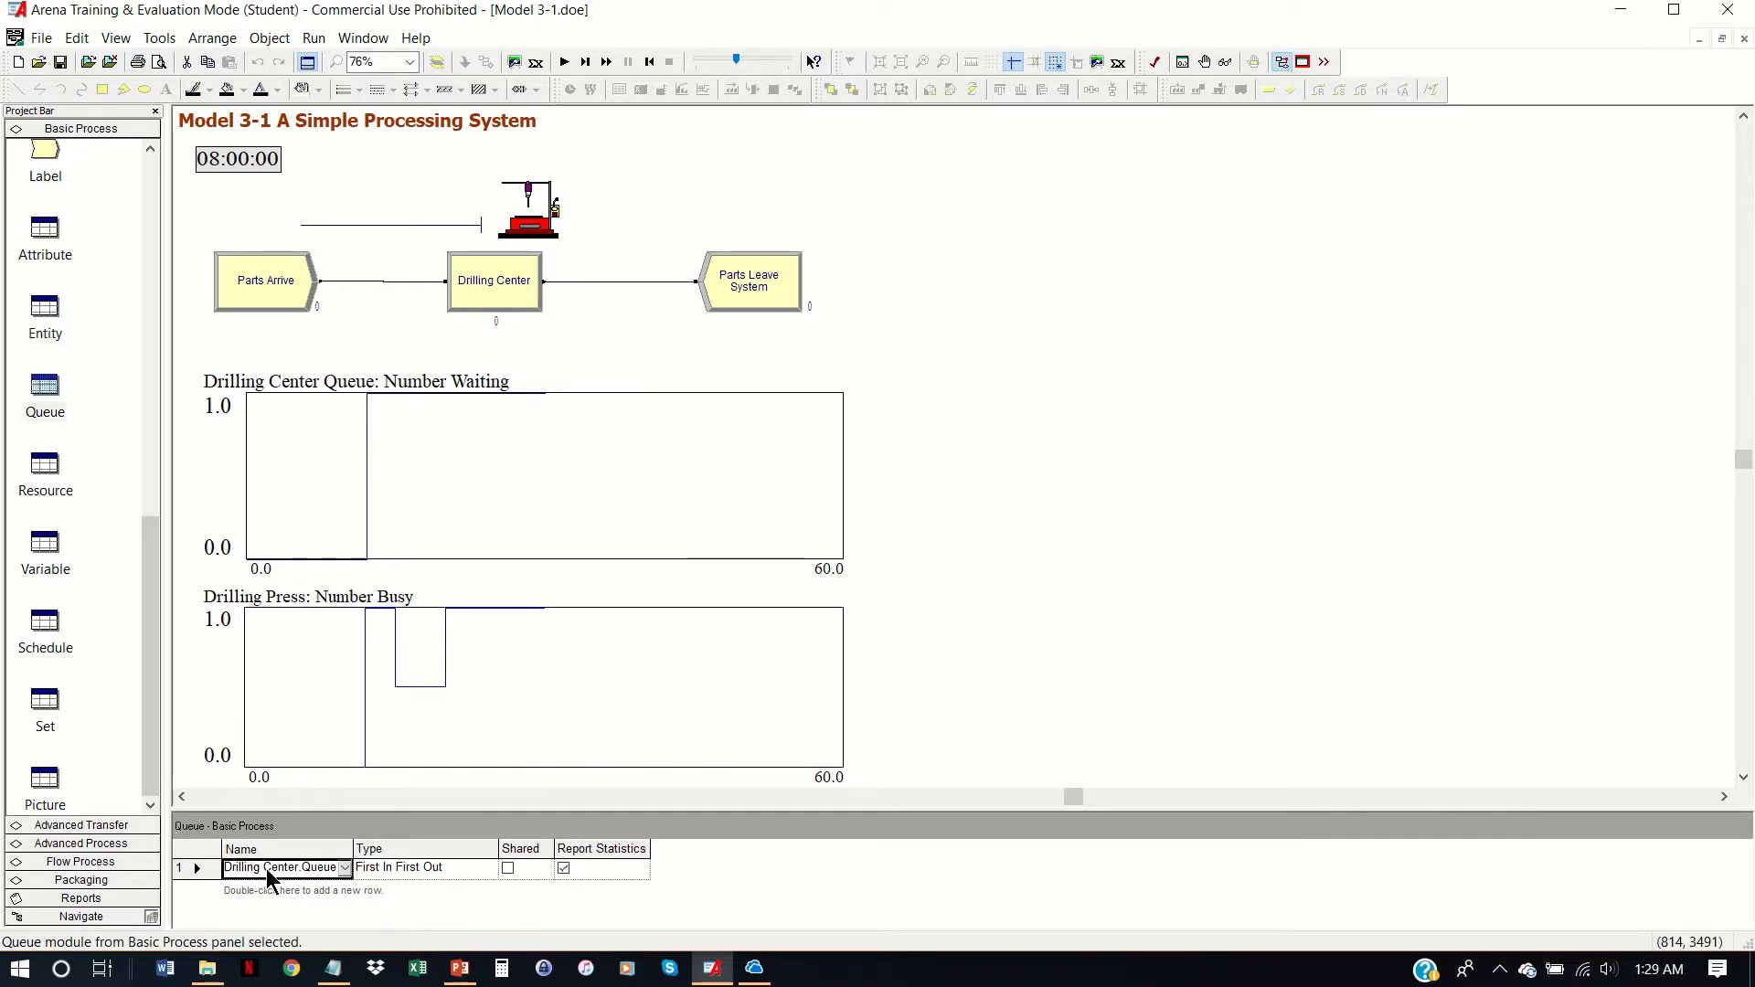
pyautogui.click(489, 868)
pyautogui.click(490, 868)
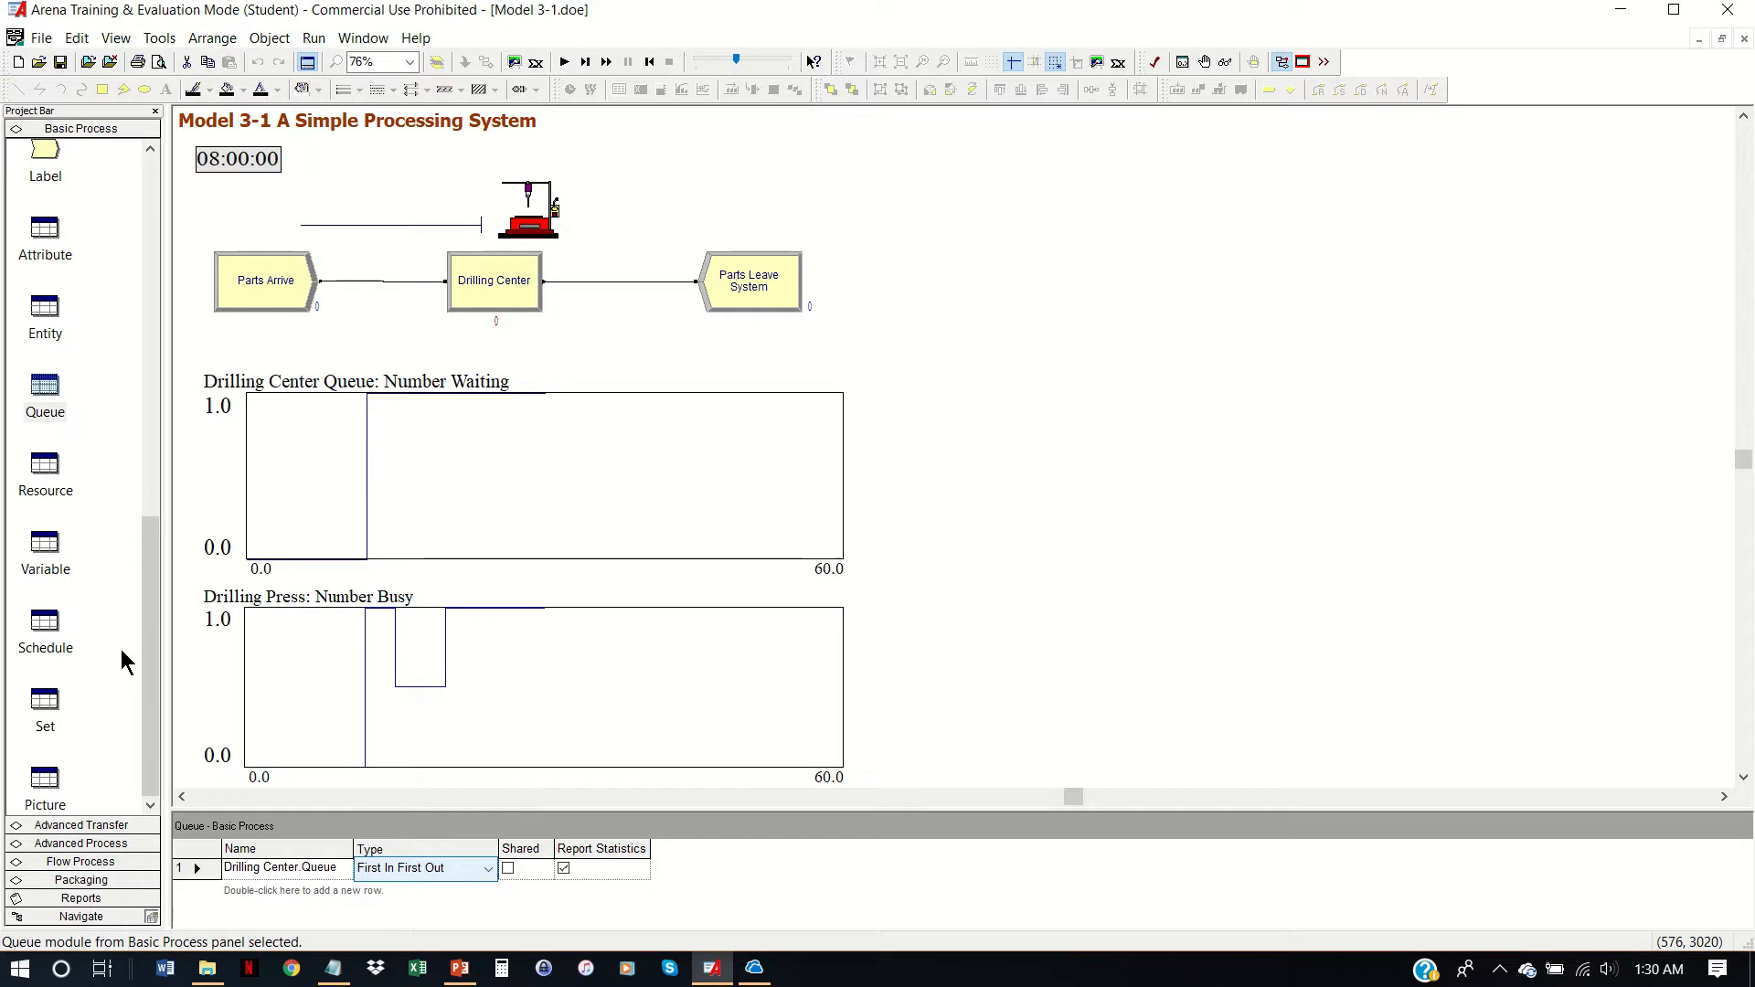
# Step: Try a capacity of 2 for the Drill Press resource, and restore it to 1
pyautogui.click(47, 471)
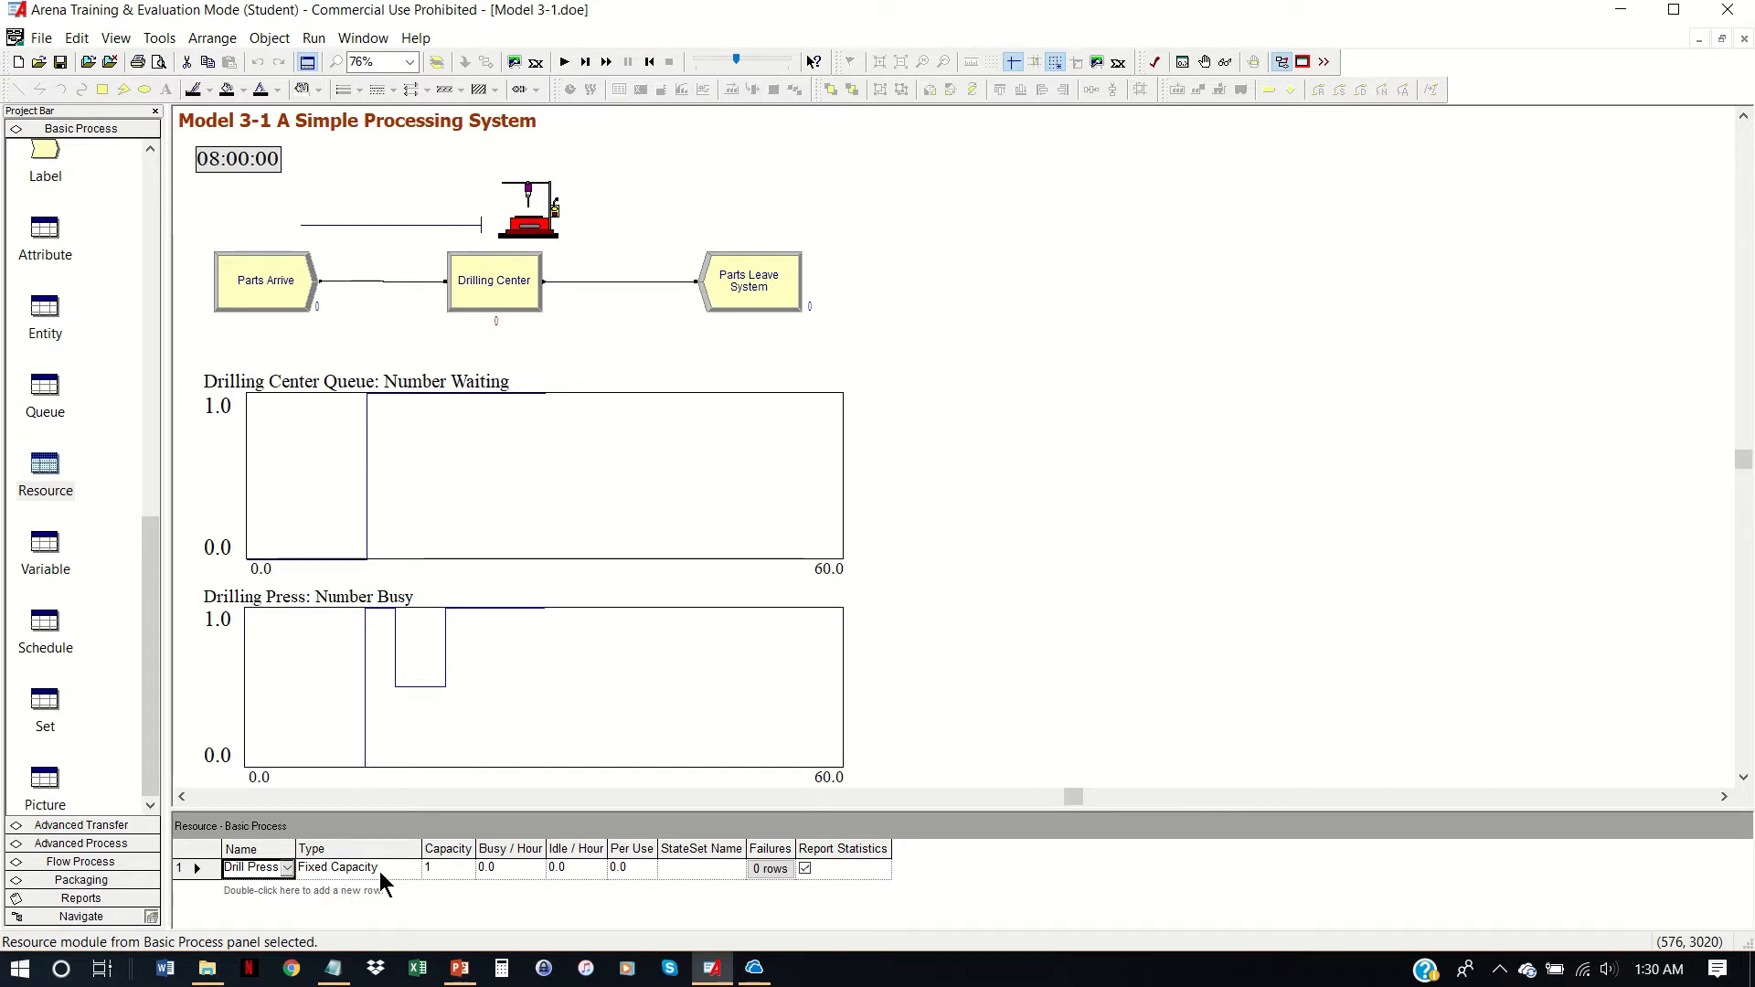
pyautogui.click(437, 868)
pyautogui.write('2')
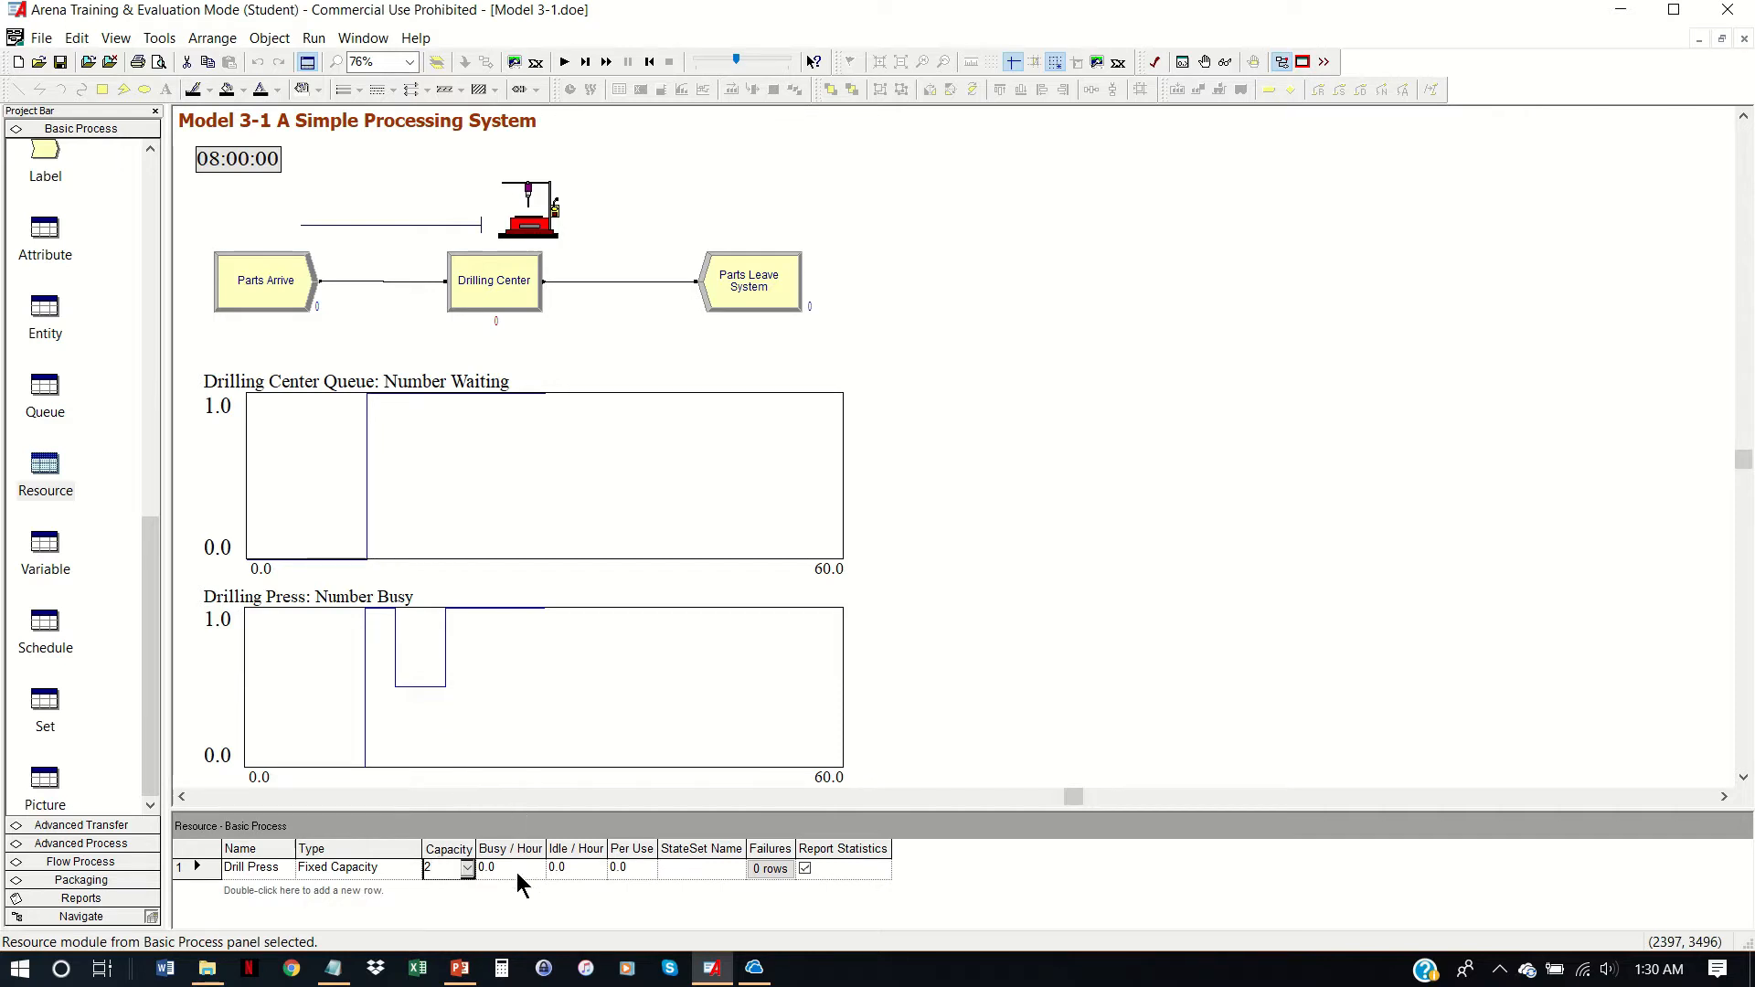
pyautogui.click(402, 867)
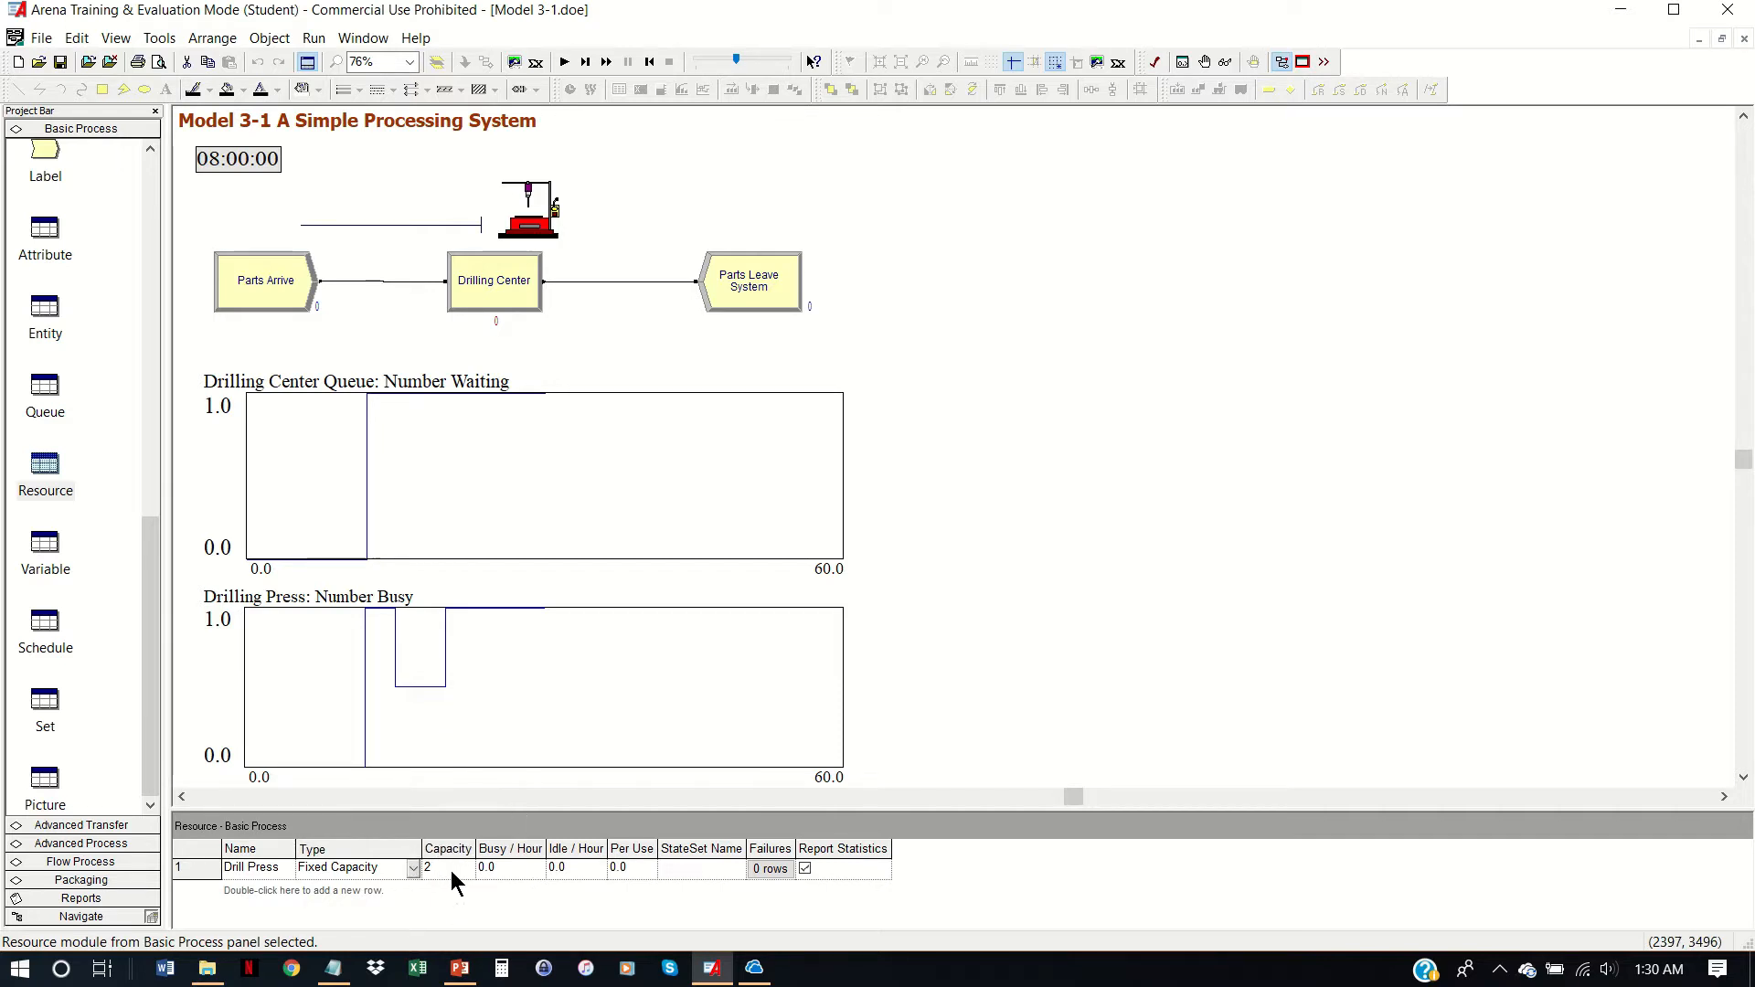
pyautogui.click(447, 873)
pyautogui.write('1')
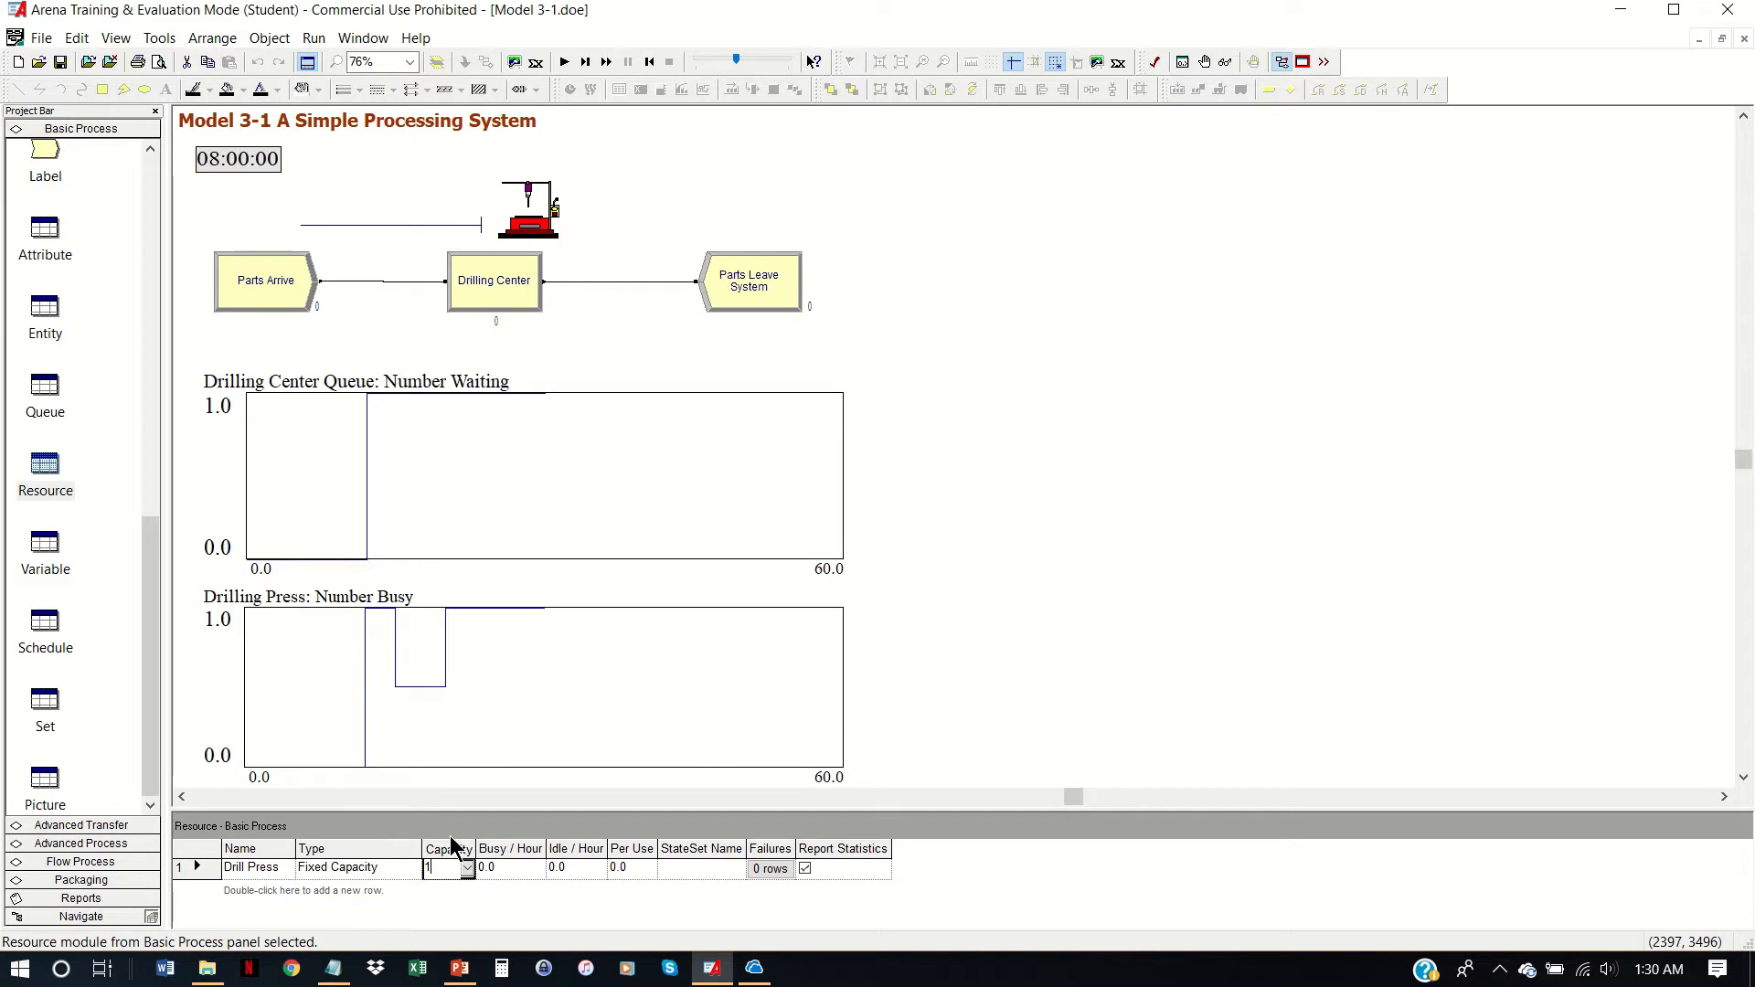
pyautogui.click(239, 873)
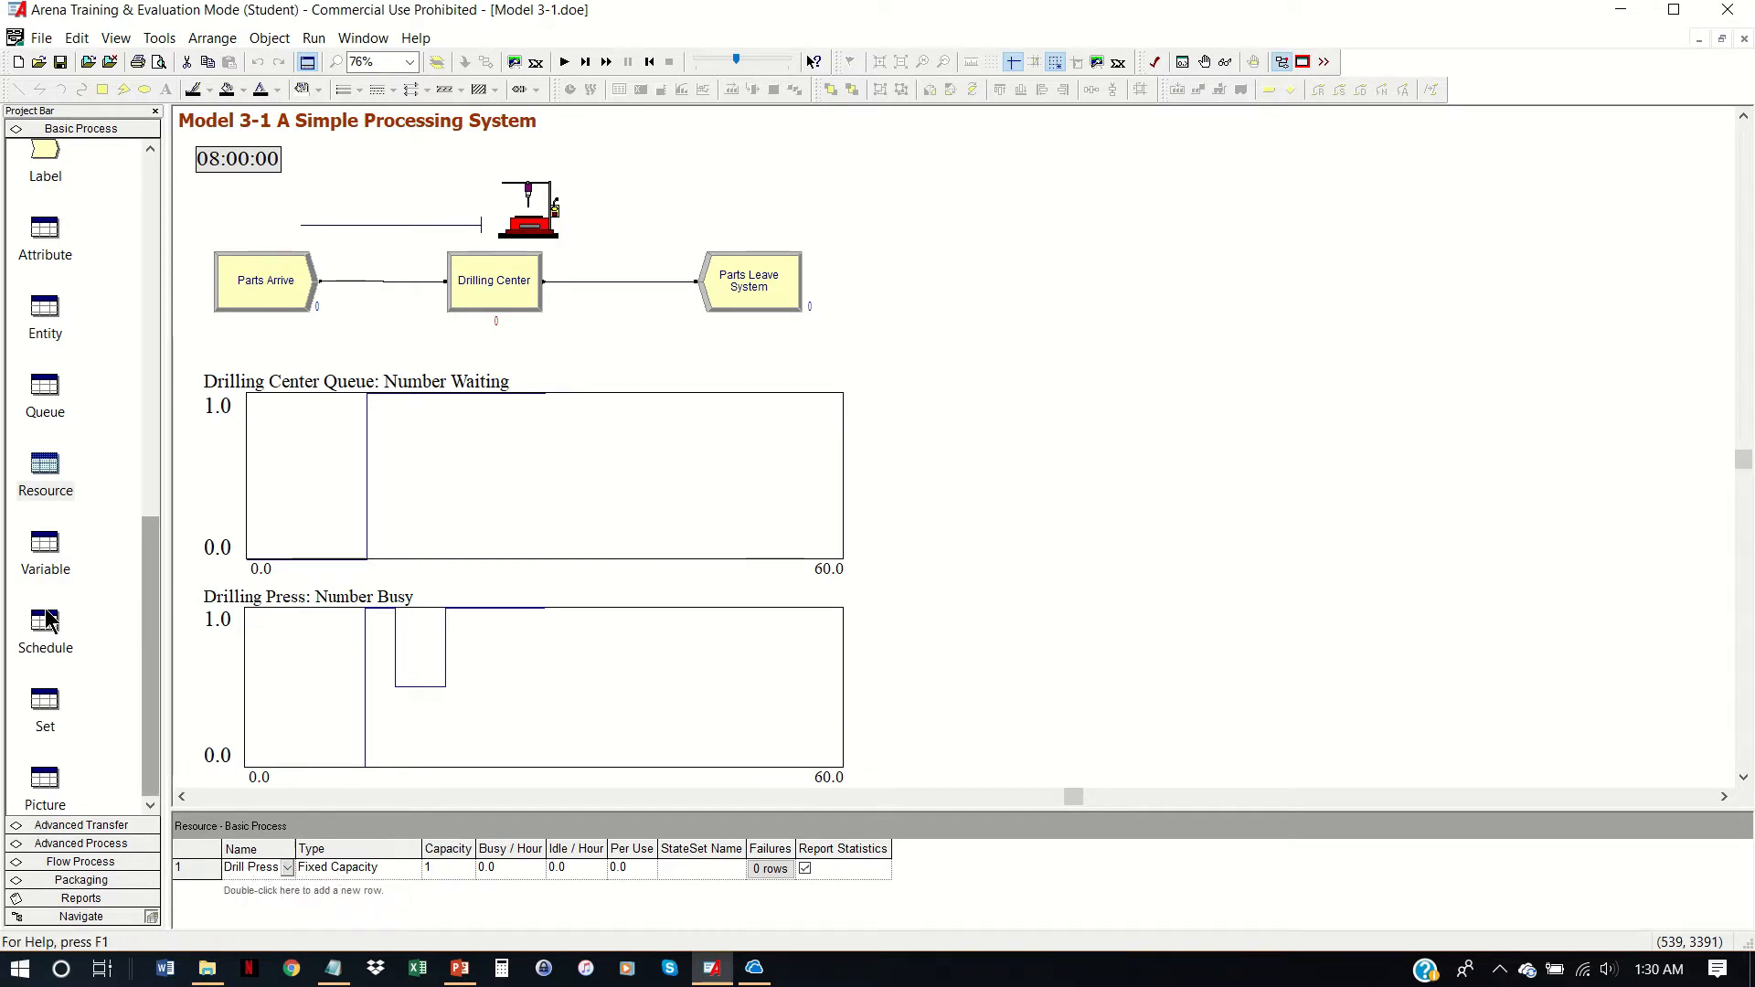
# Step: Examine the Variable, Schedule, Set and Picture data modules of the Basic Process template
pyautogui.click(50, 565)
pyautogui.click(46, 627)
pyautogui.click(47, 710)
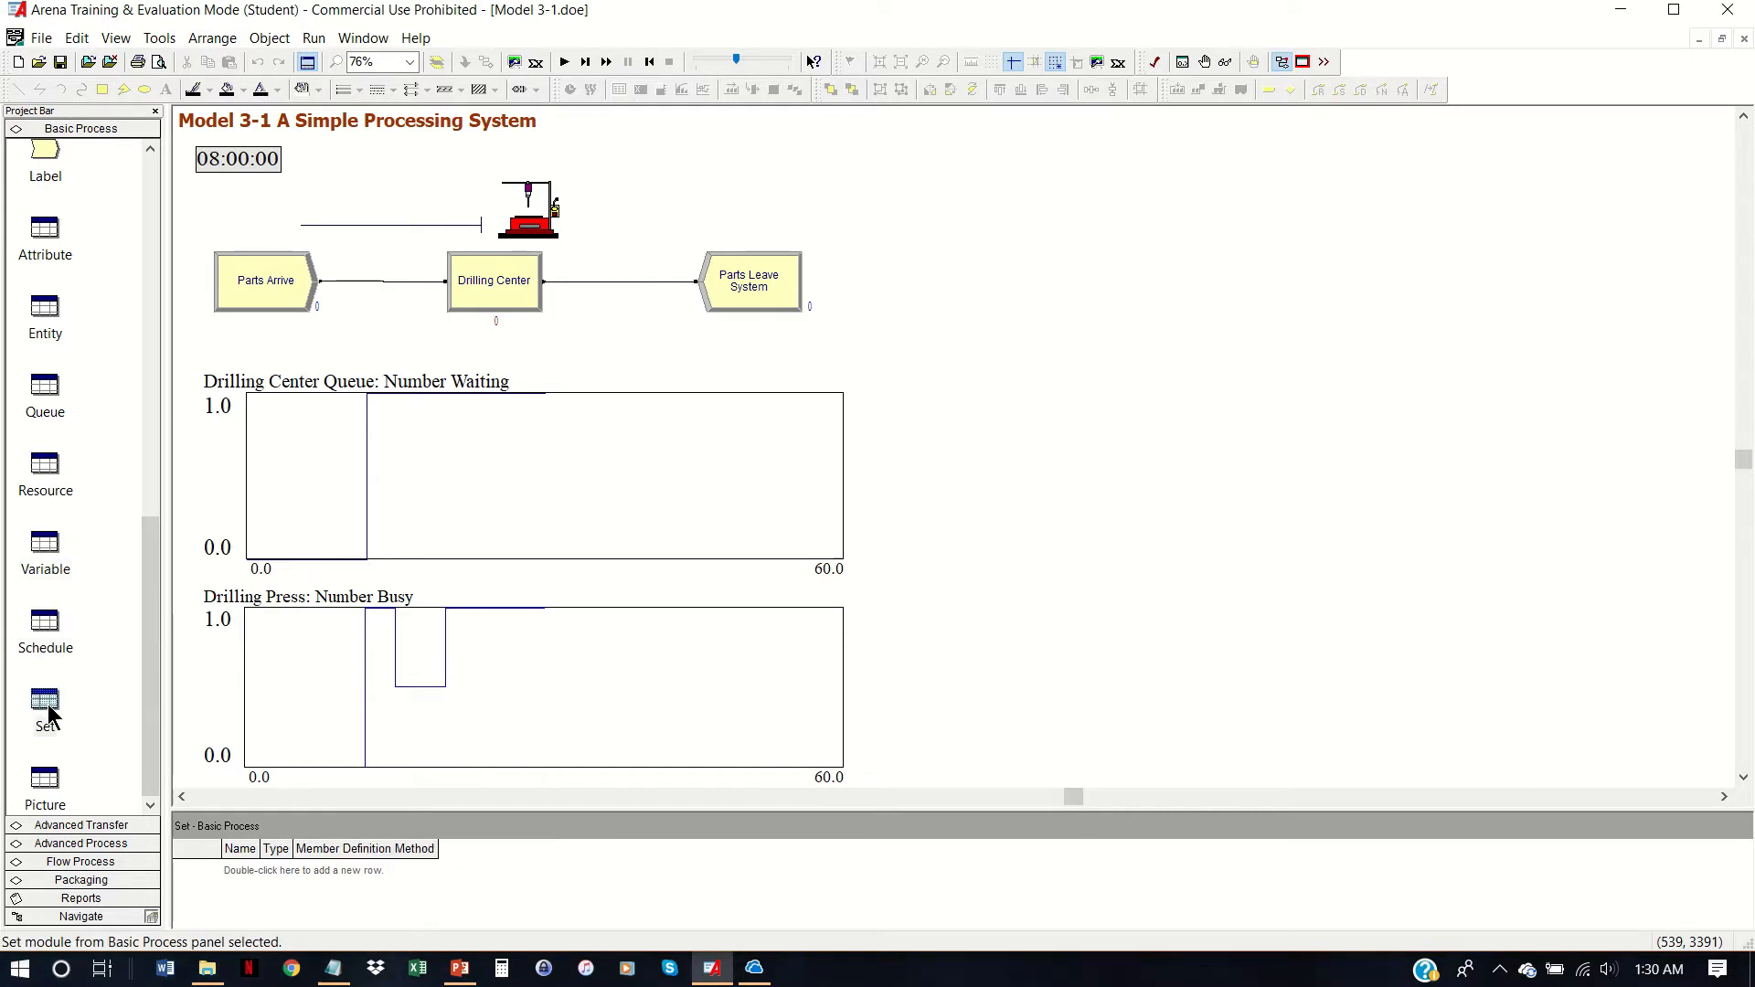
pyautogui.click(46, 781)
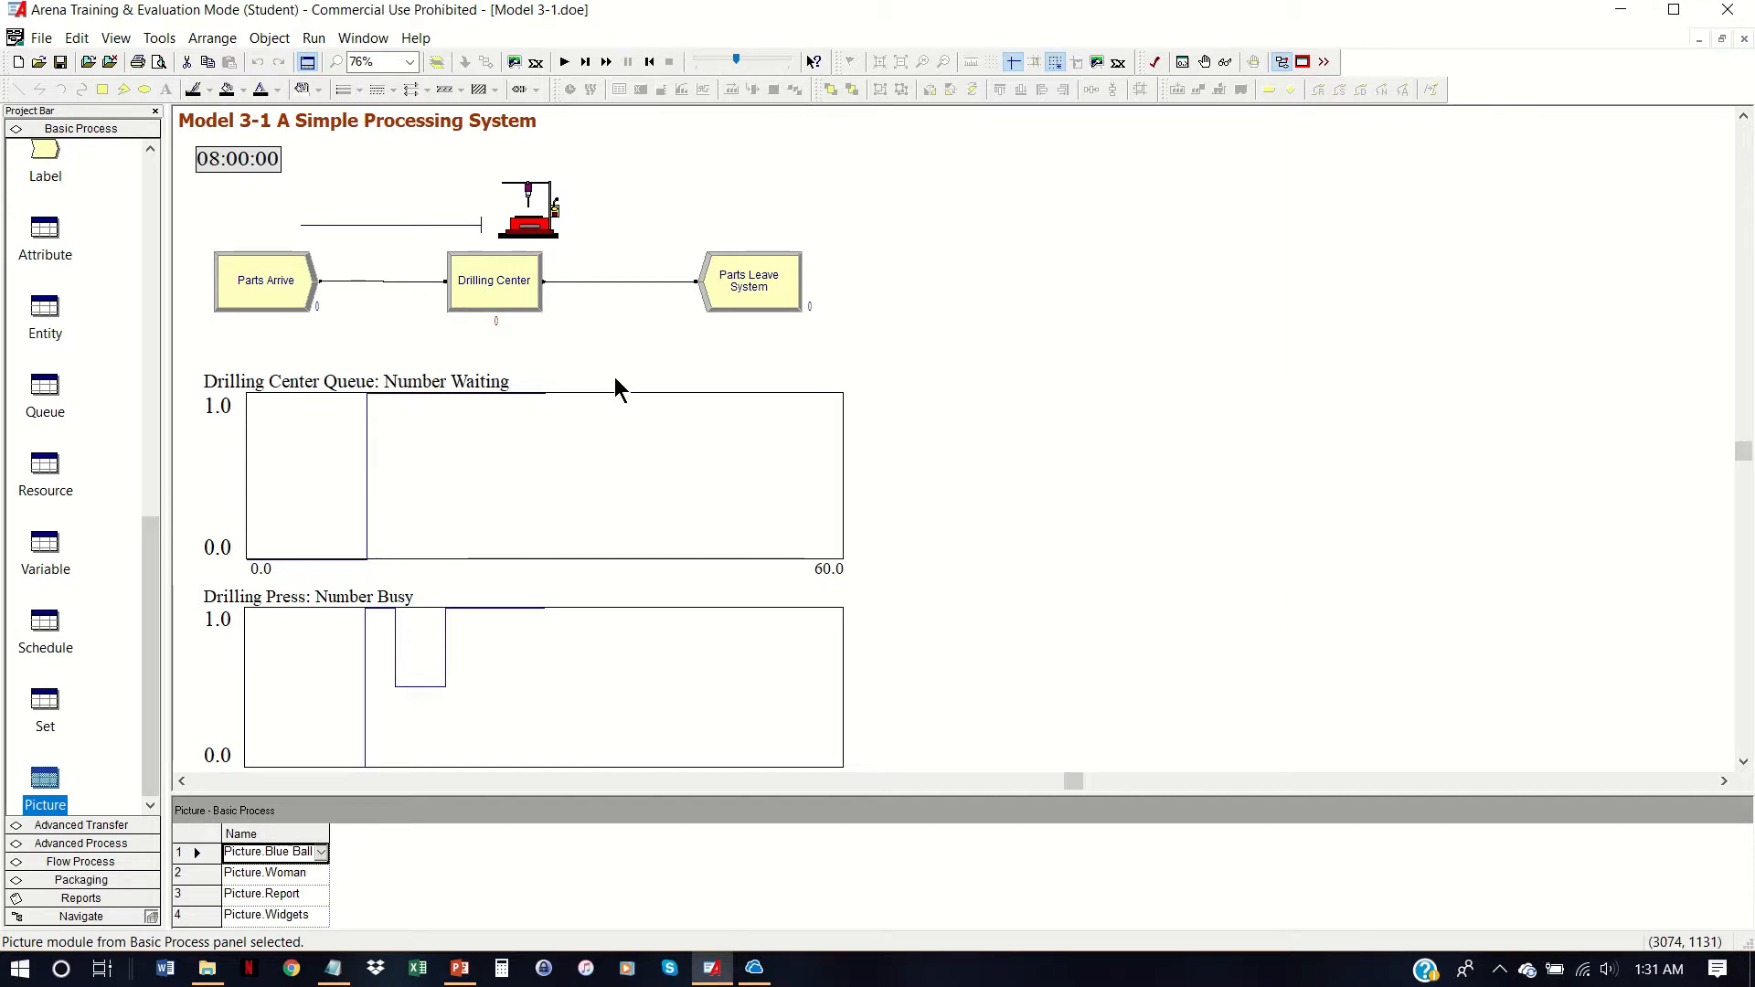
# Step: Review the replication parameters in the run setup, including number of replications, warm-up period, replication length and base time units
pyautogui.click(325, 40)
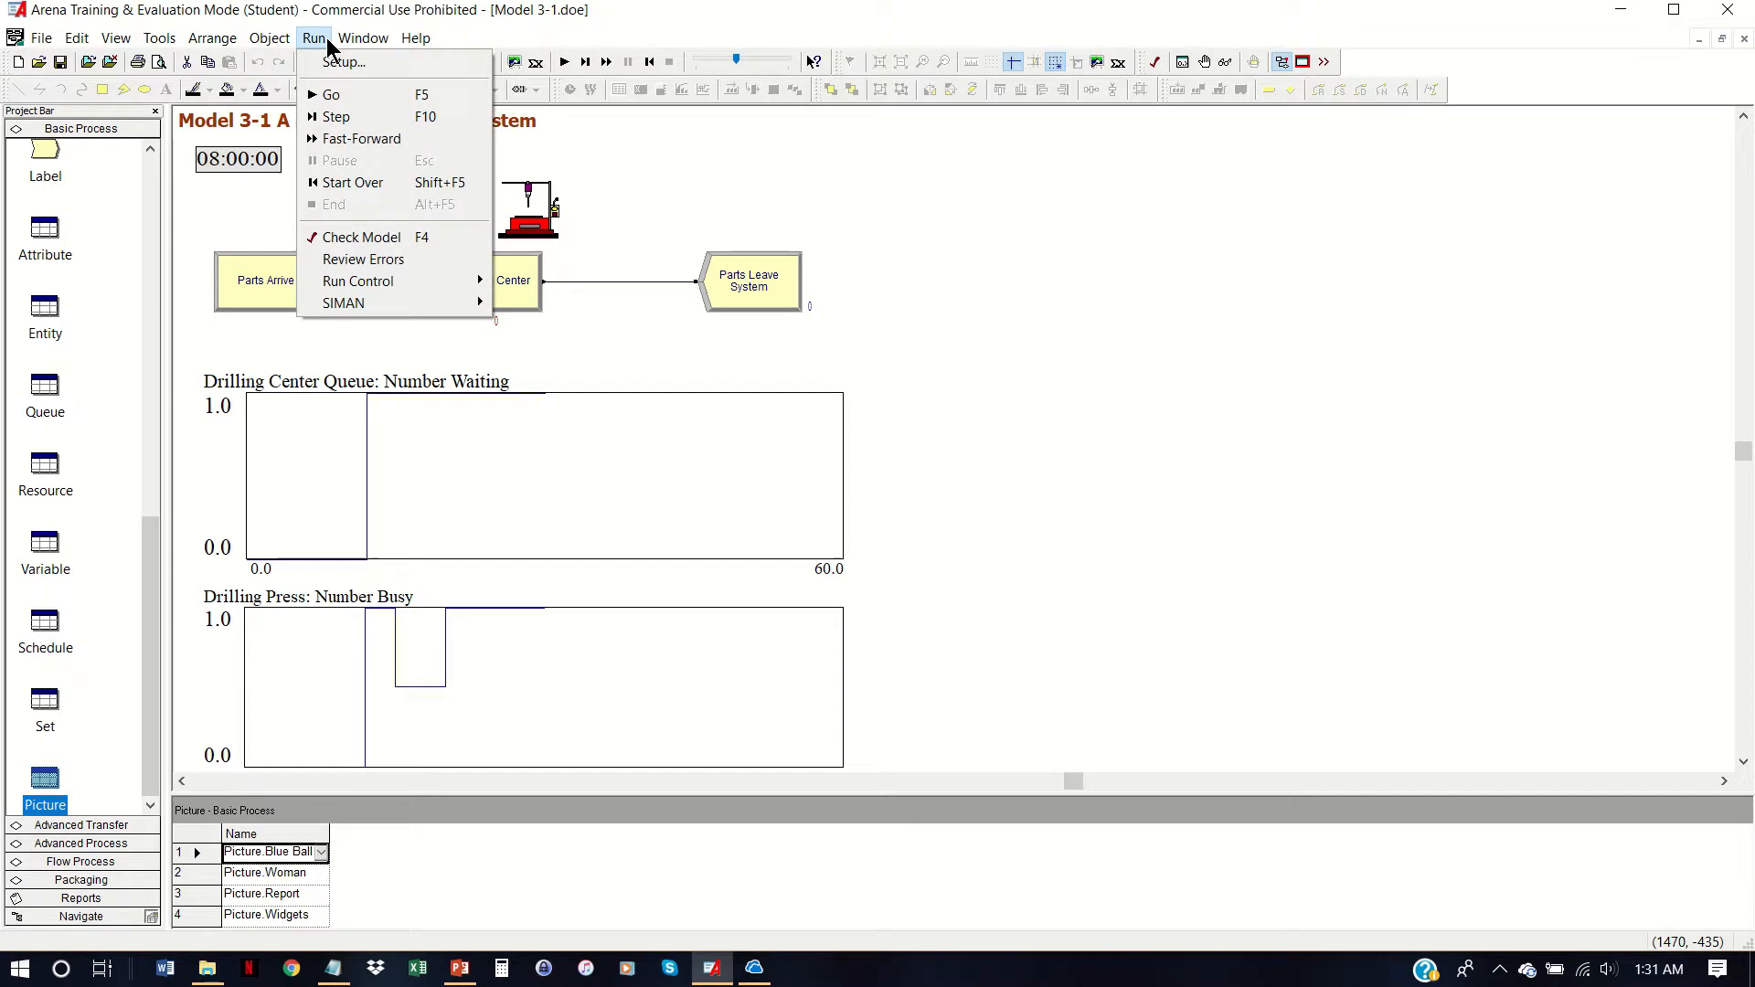
pyautogui.click(340, 63)
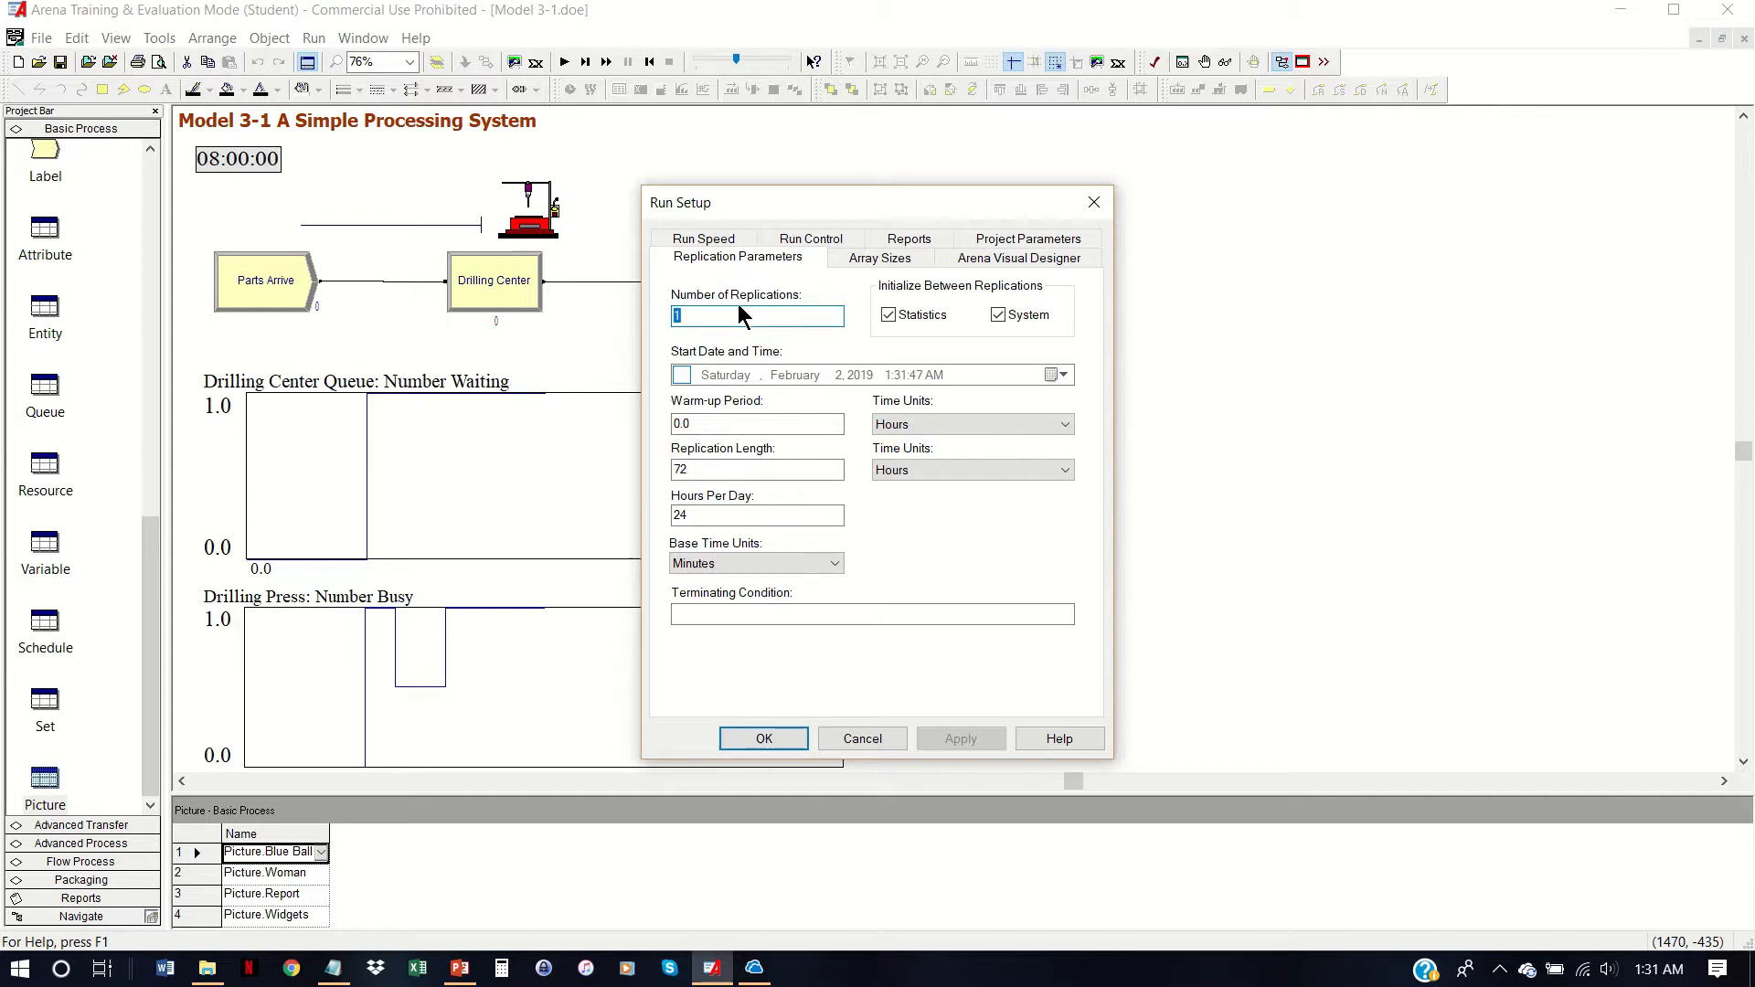
pyautogui.click(681, 317)
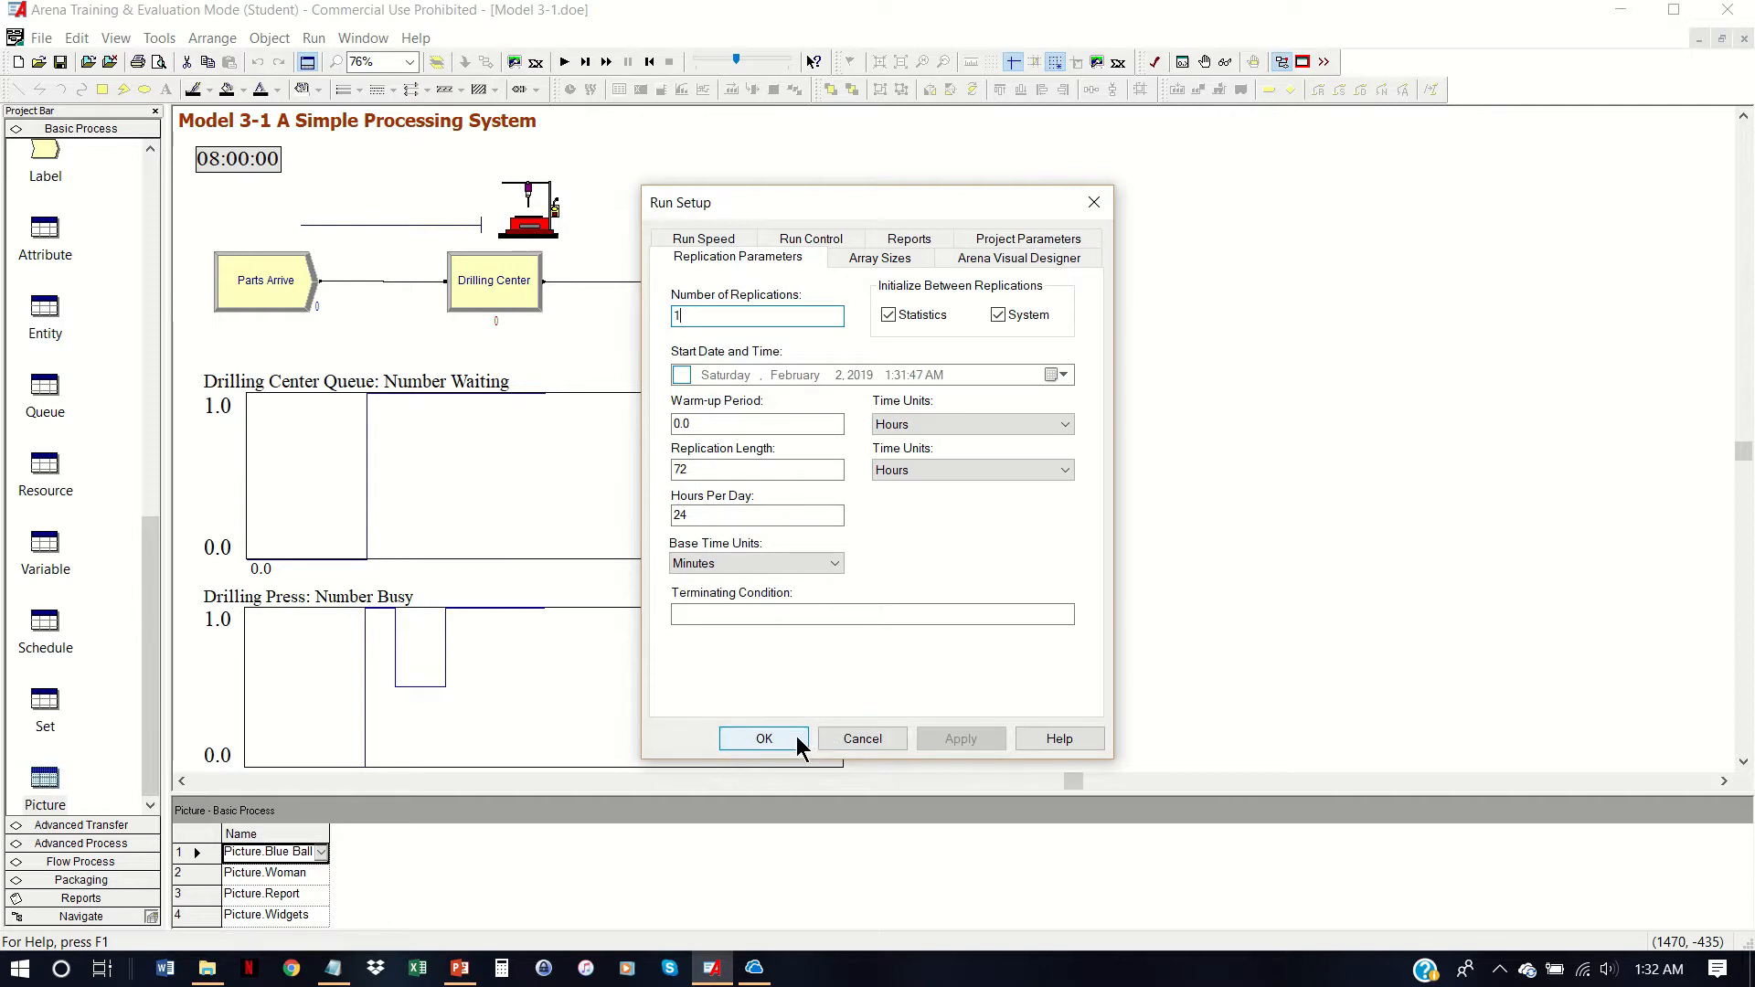
pyautogui.click(765, 738)
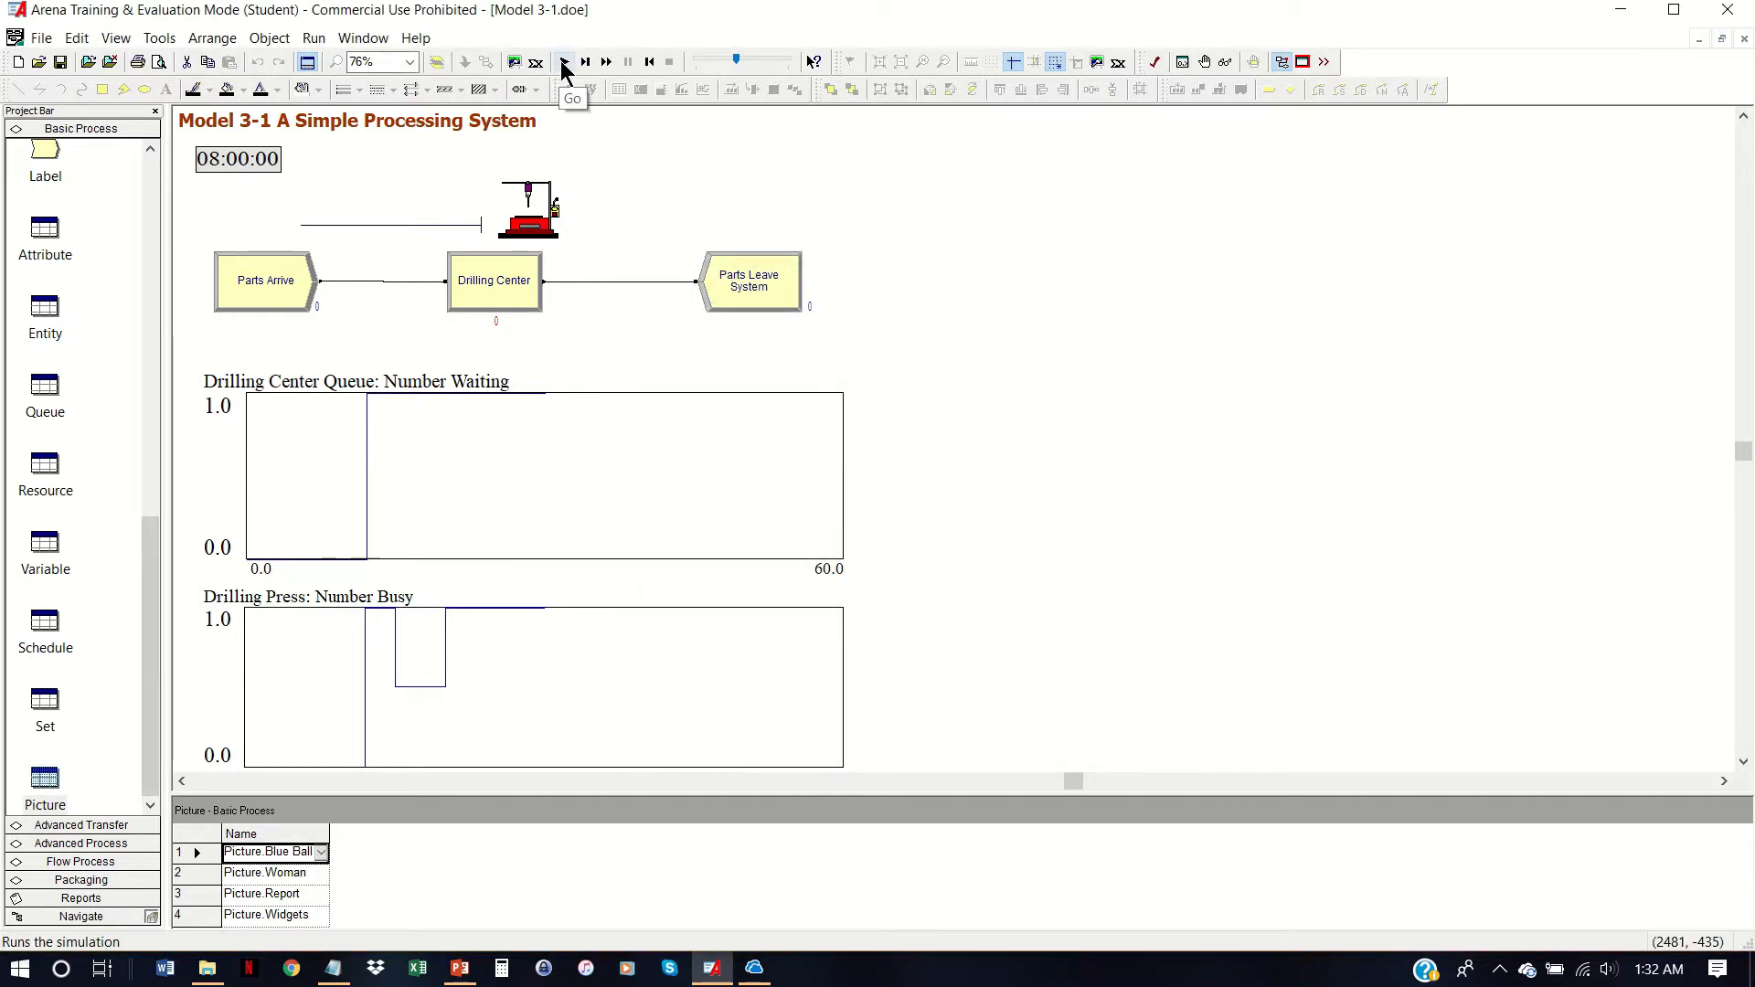
# Step: Run the simulation with the animation speed factor lowered to about 0.002, and open the results report at completion
pyautogui.click(315, 41)
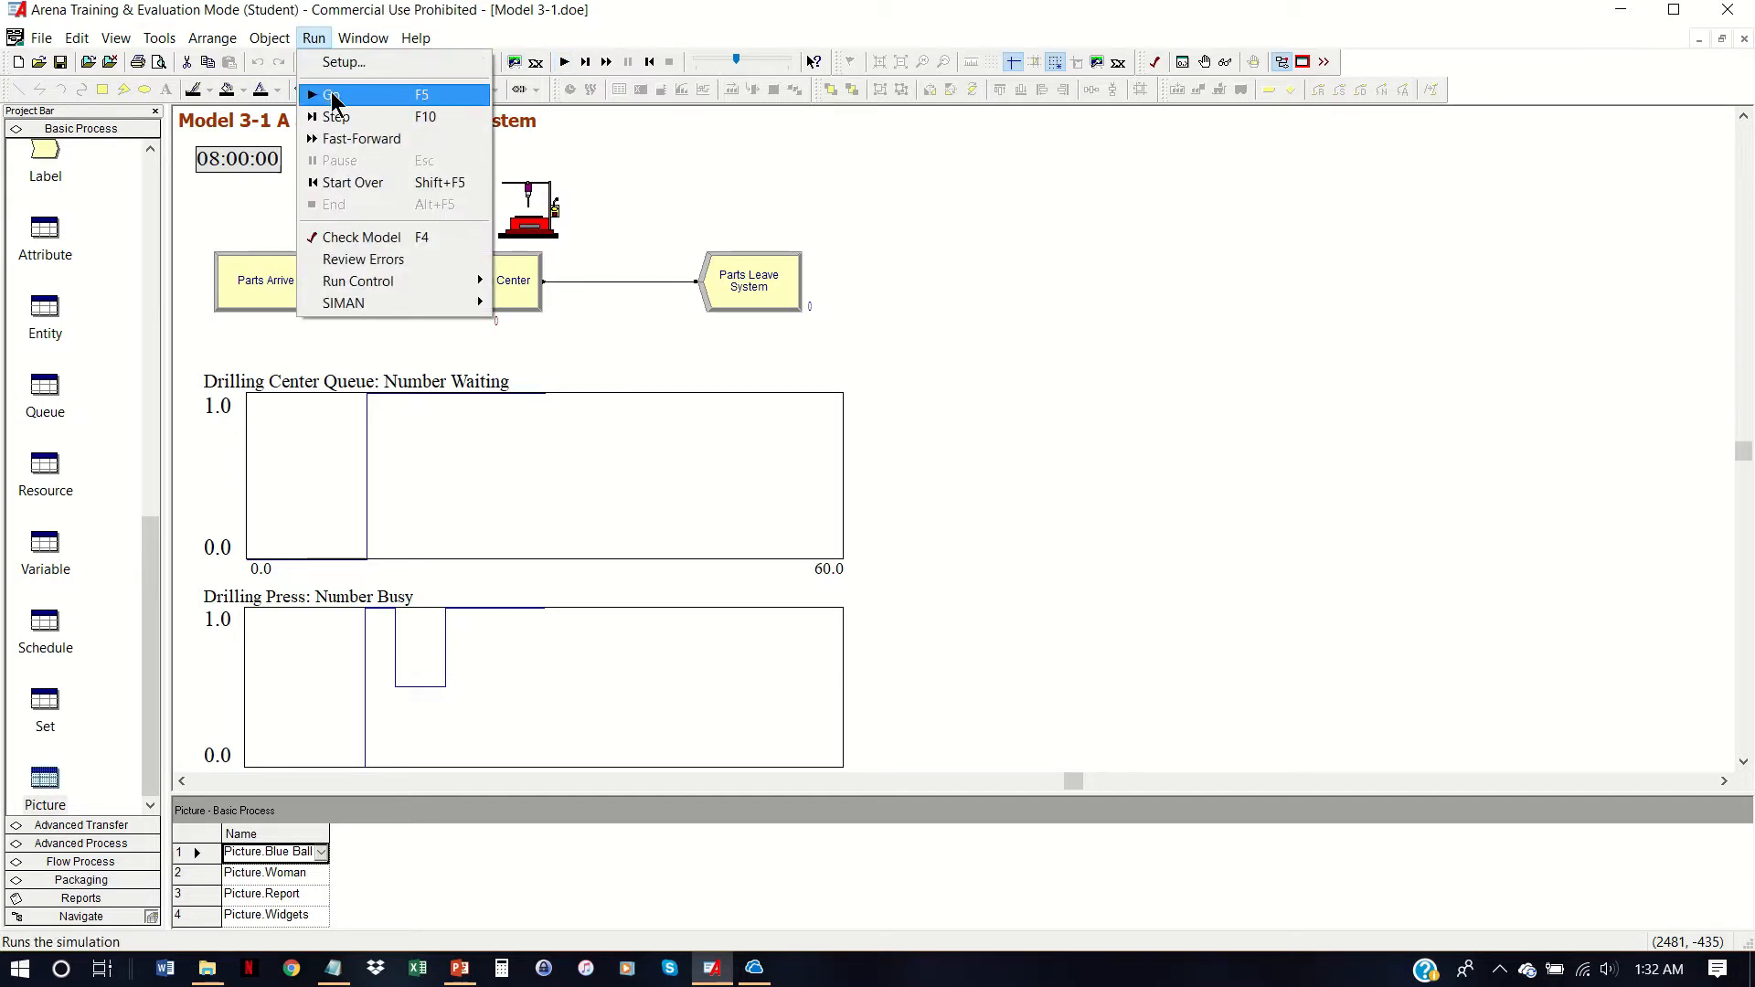
pyautogui.click(334, 97)
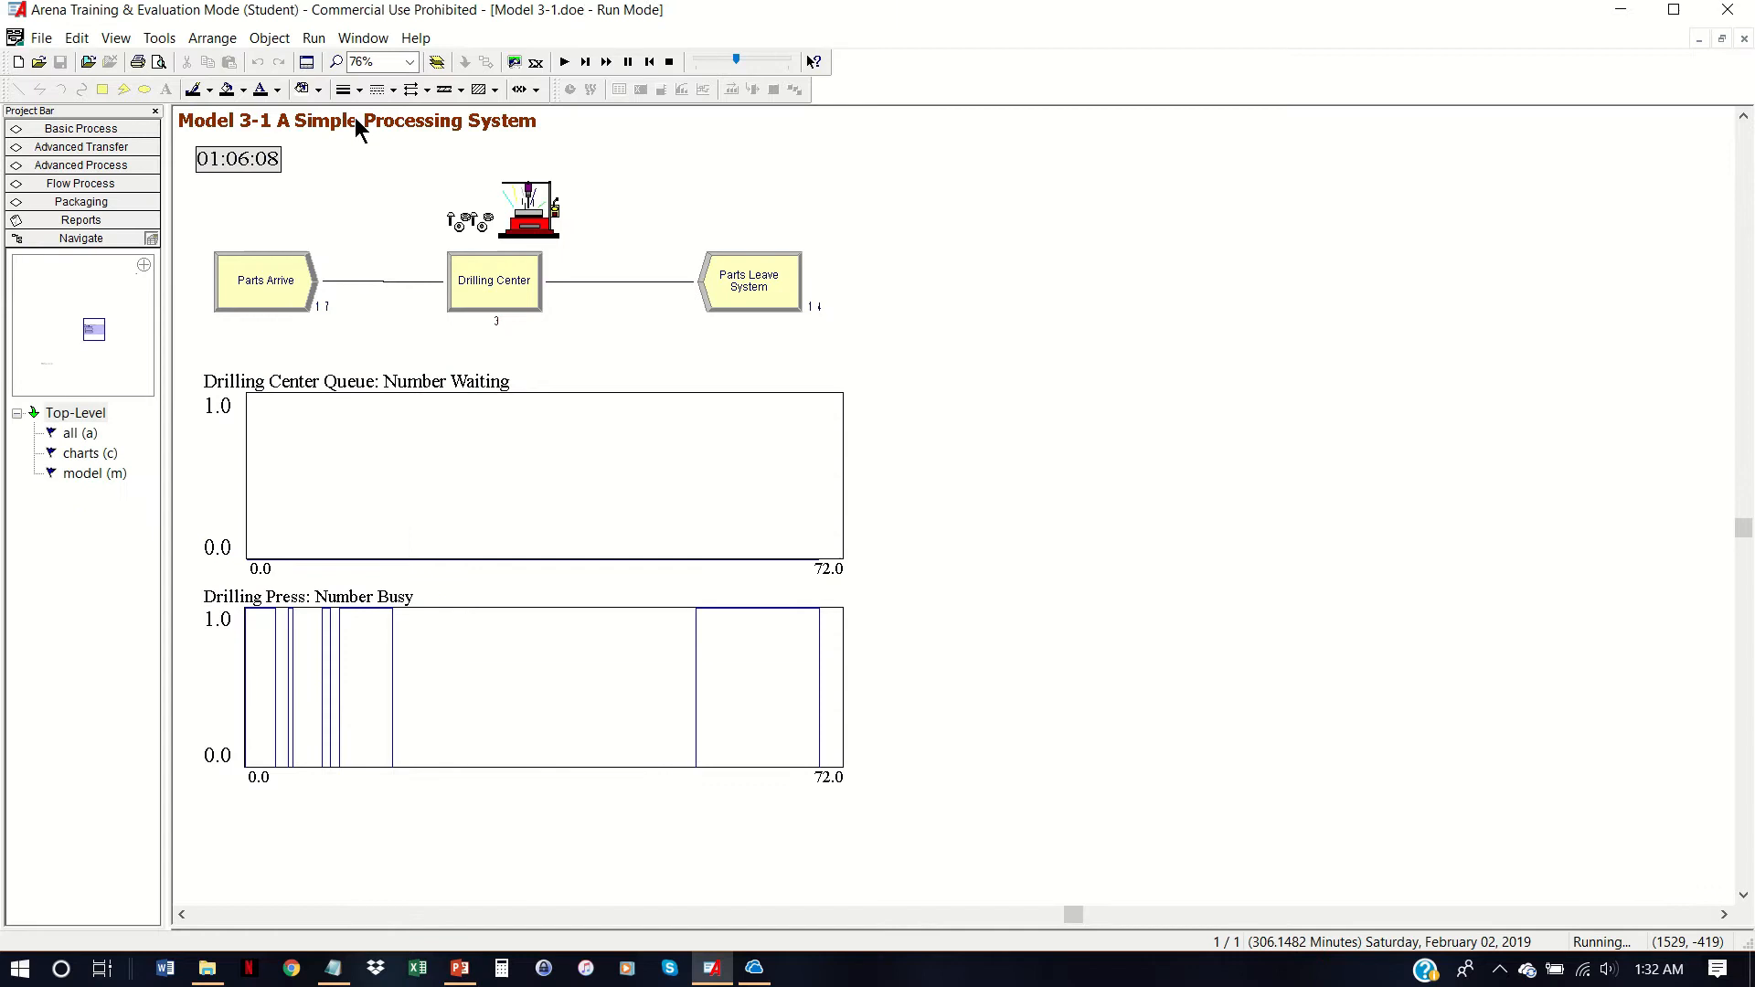
pyautogui.moveTo(734, 60); pyautogui.dragTo(700, 61)
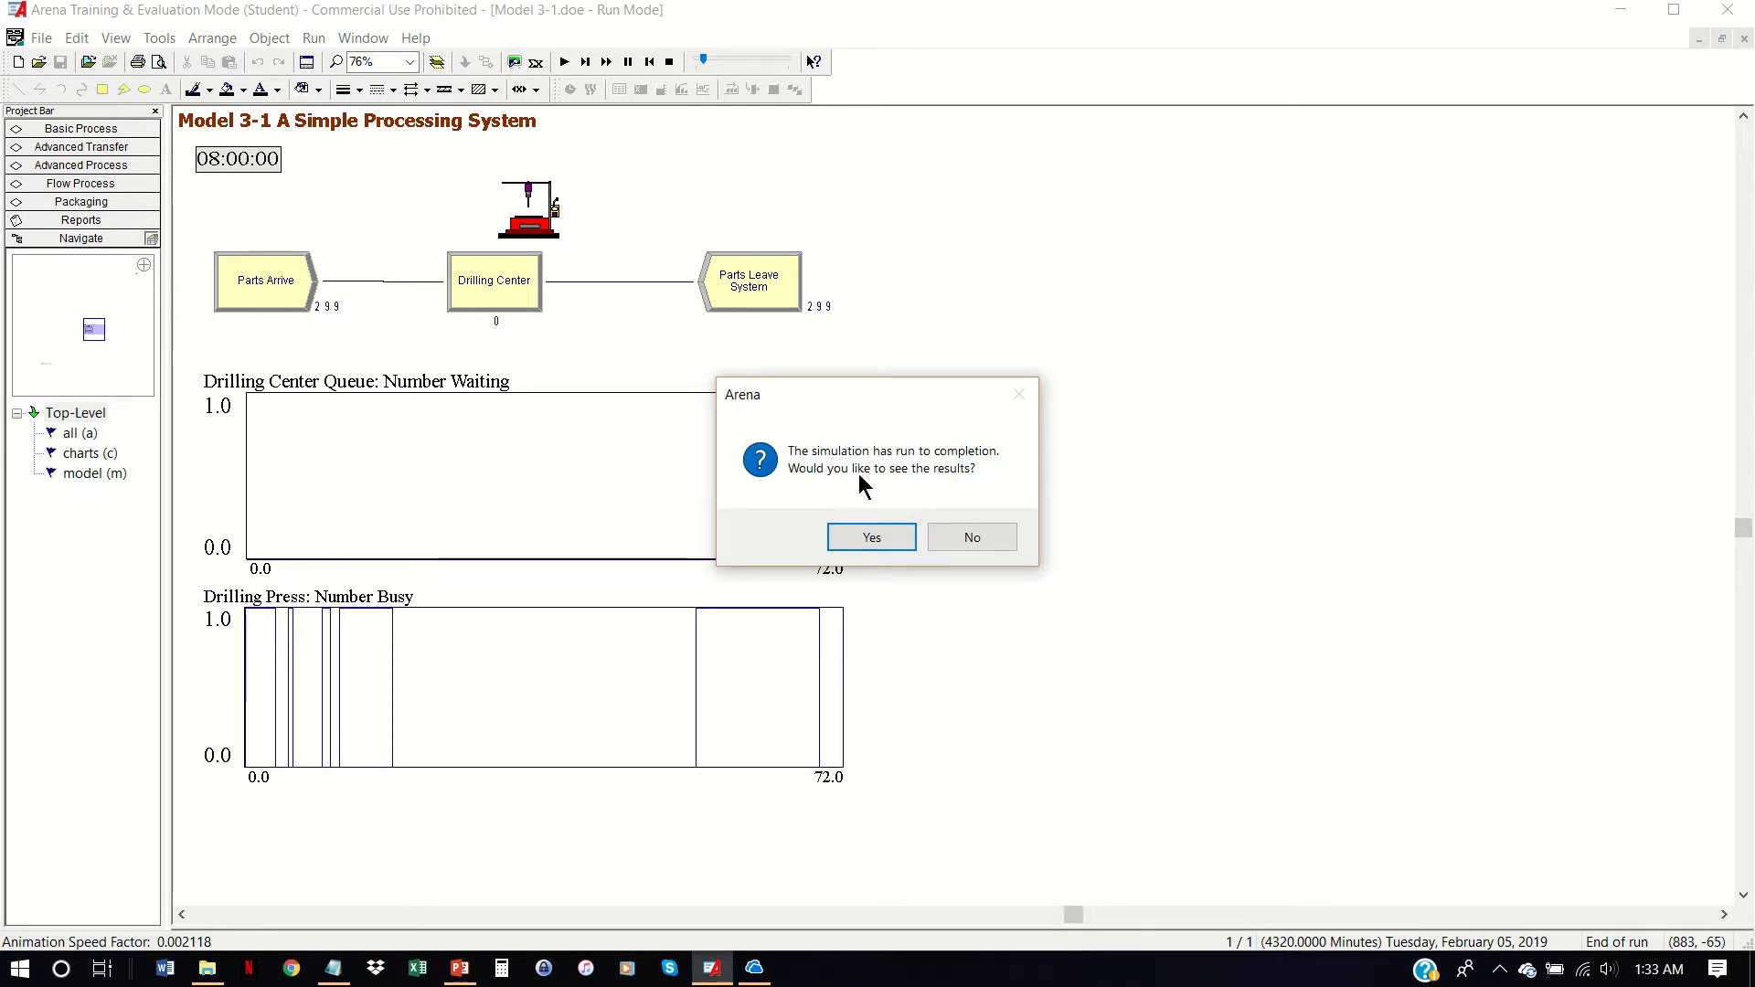
pyautogui.click(900, 537)
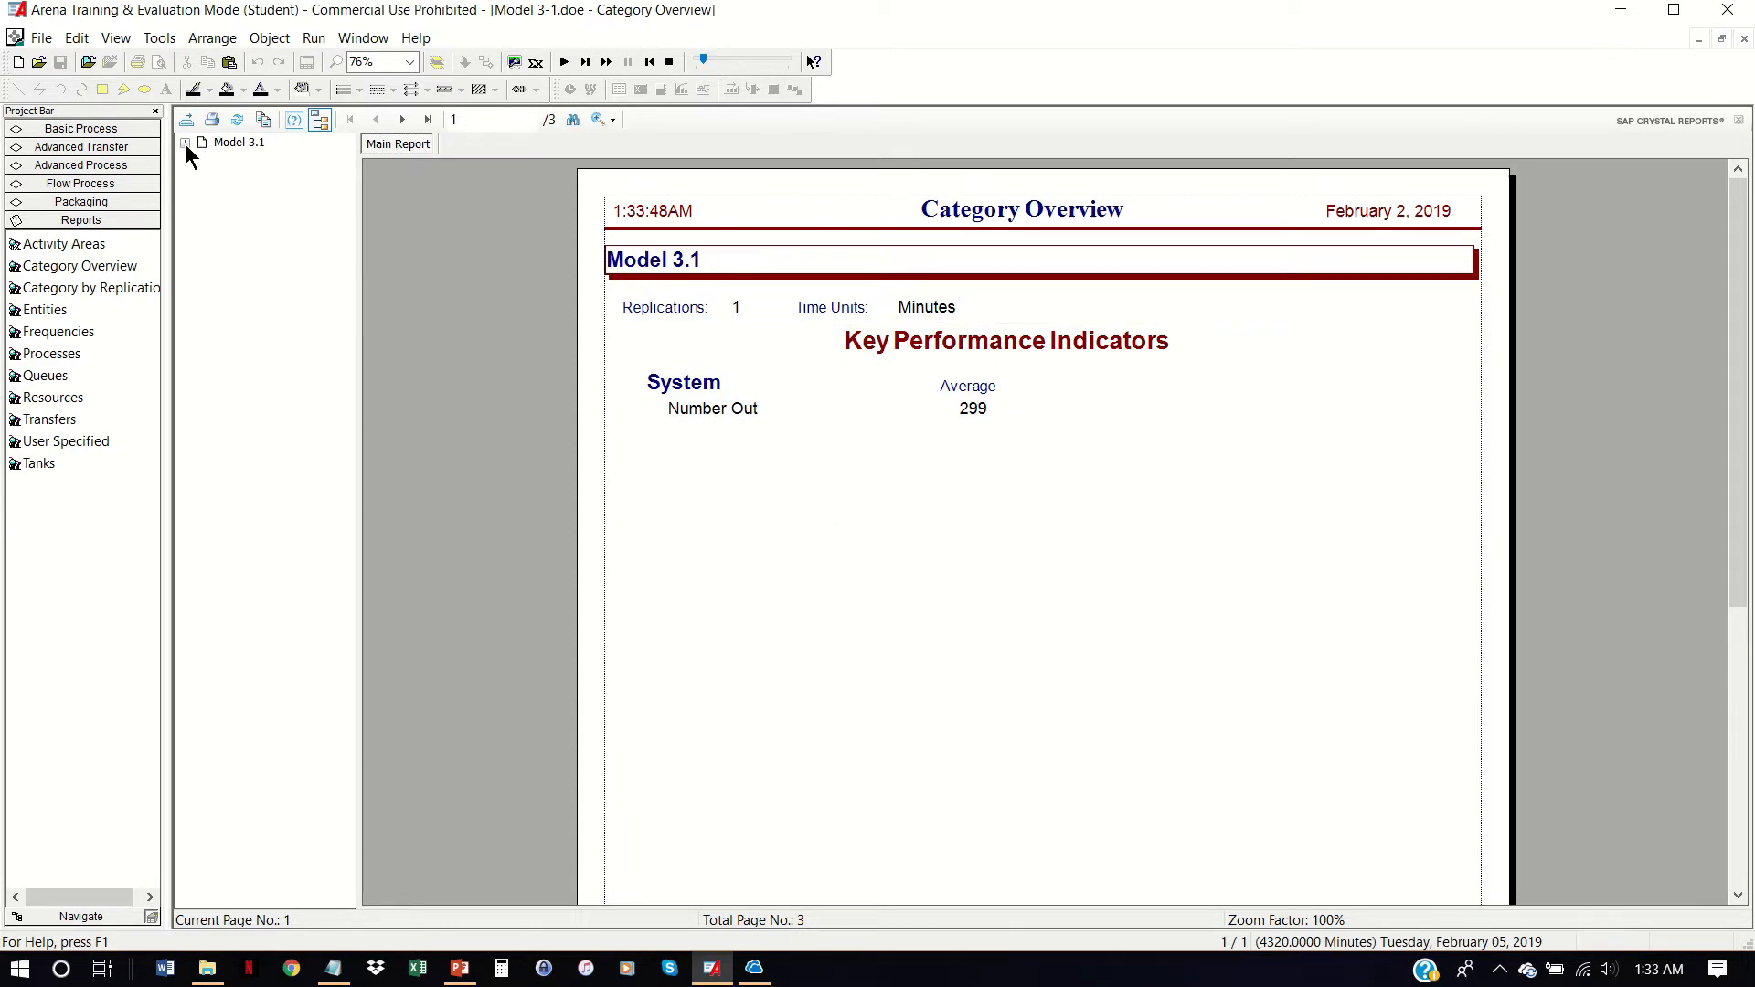
# Step: Examine the Entity section of the Category Overview report, covering the part times, number in, number out and WIP
pyautogui.click(184, 143)
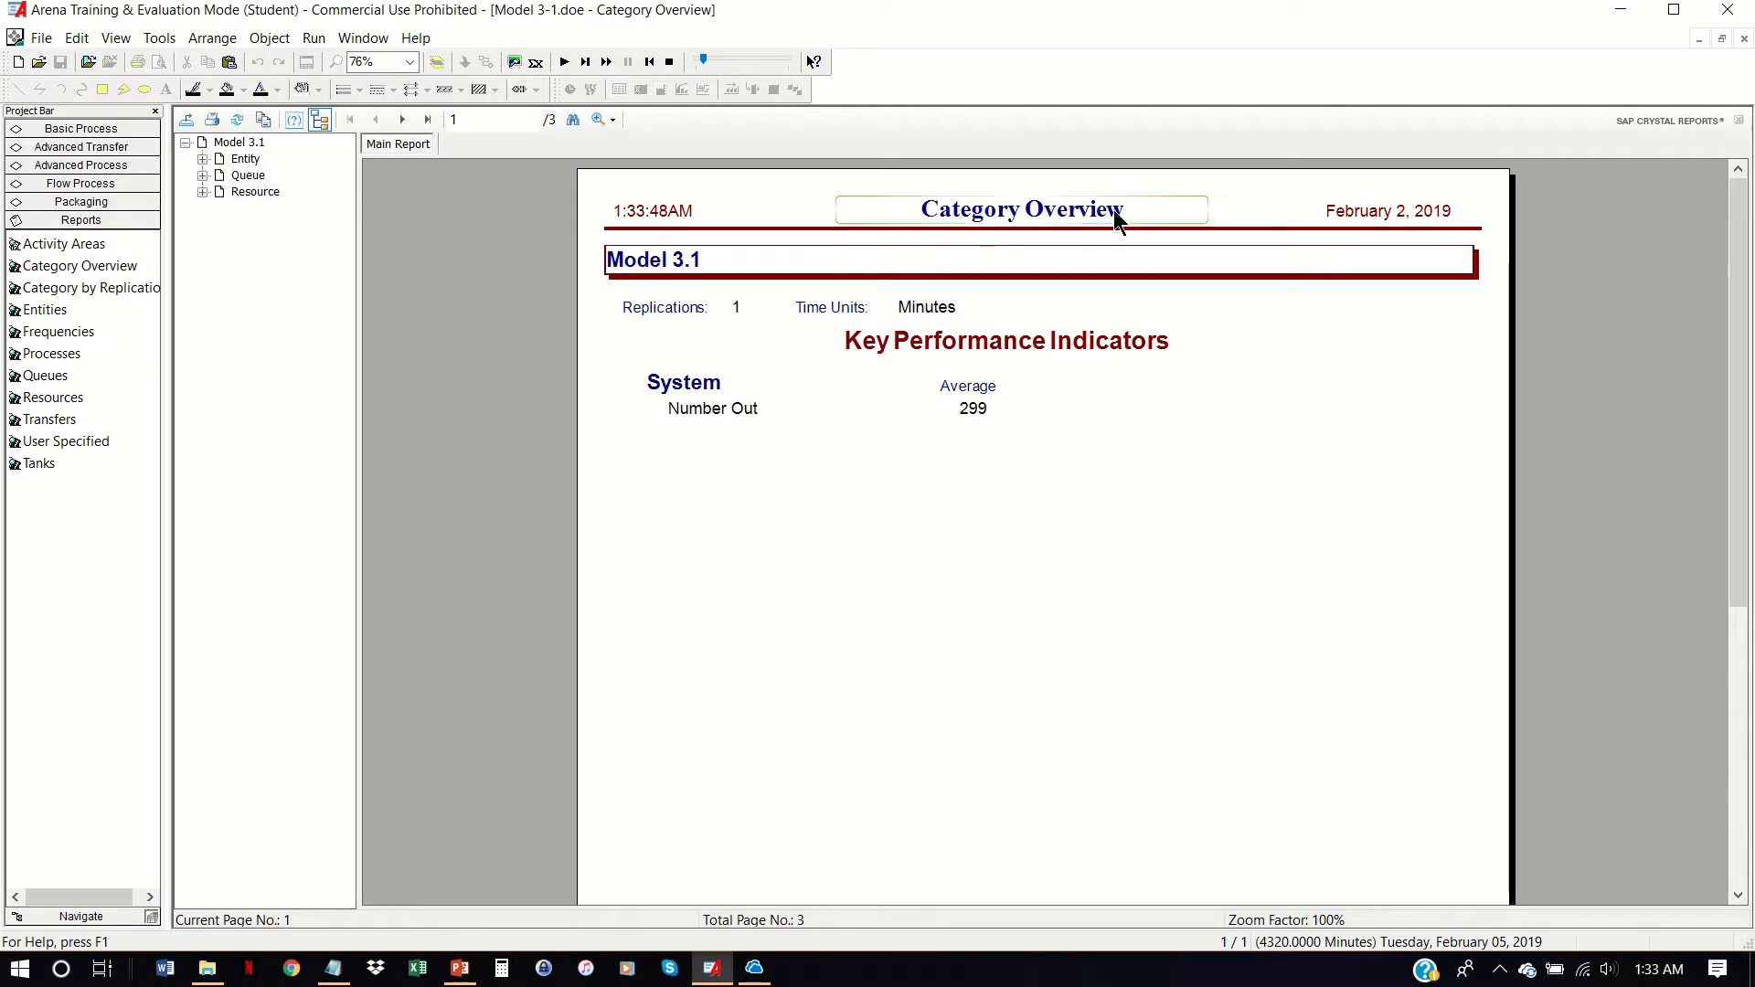
pyautogui.click(245, 160)
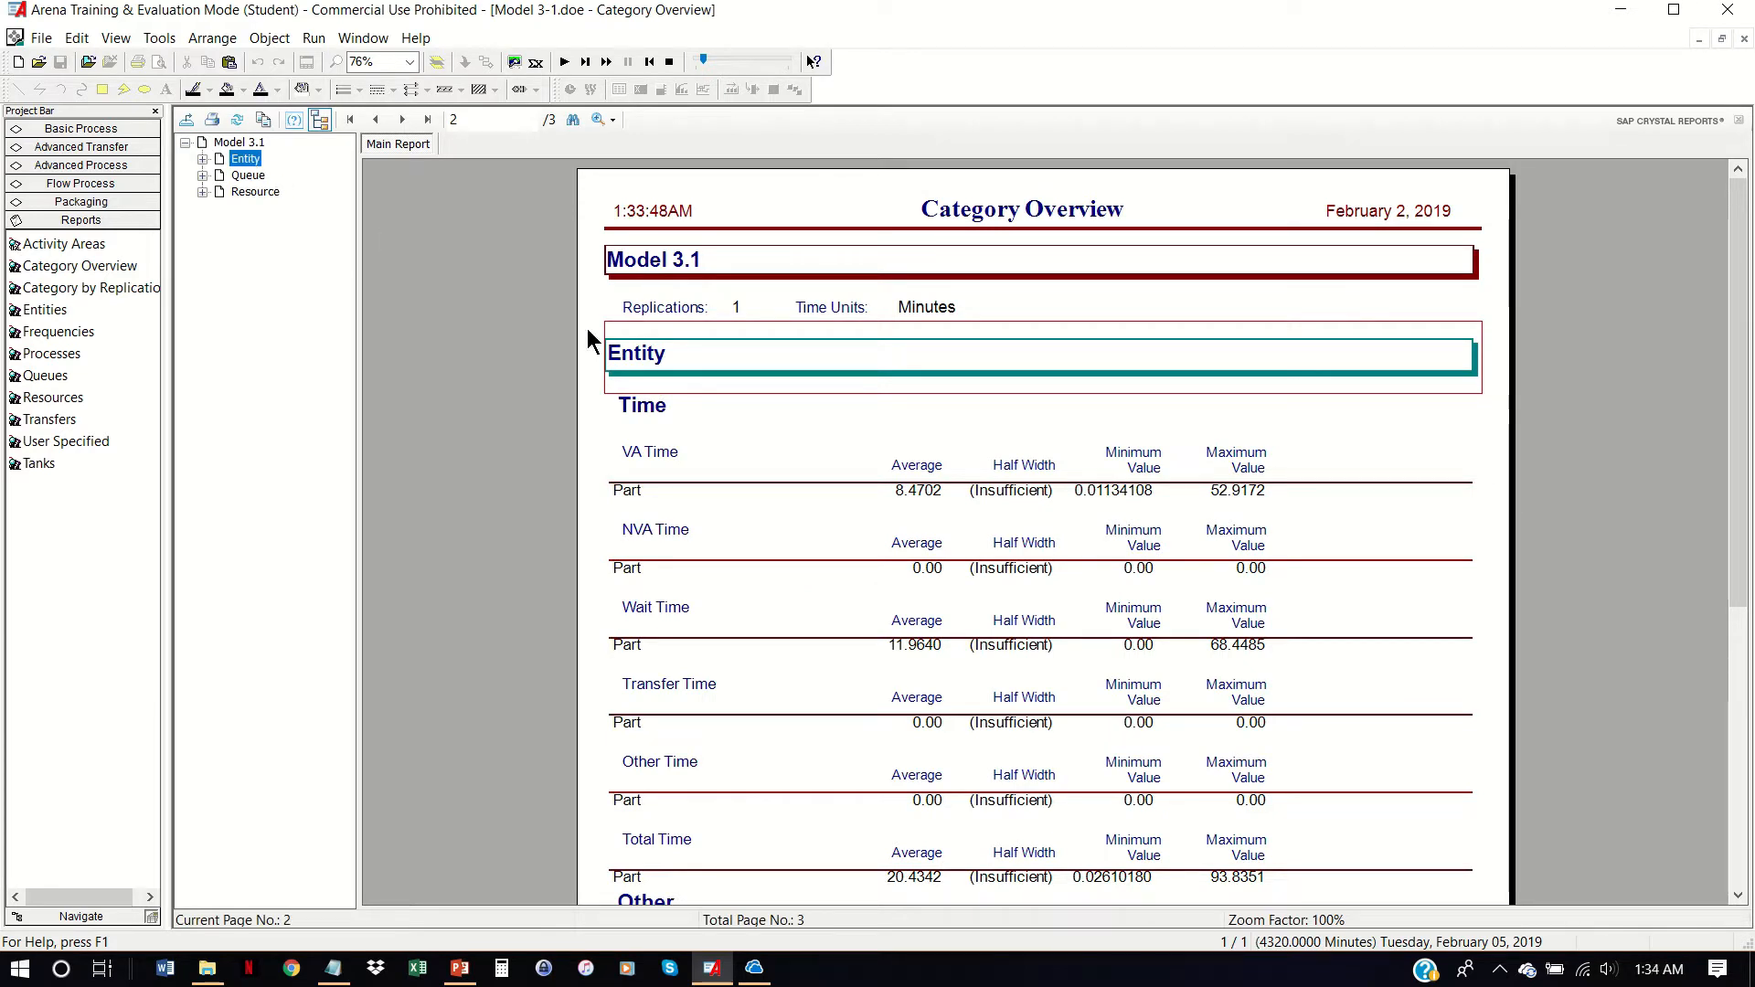
pyautogui.scroll(-2, 940, 458)
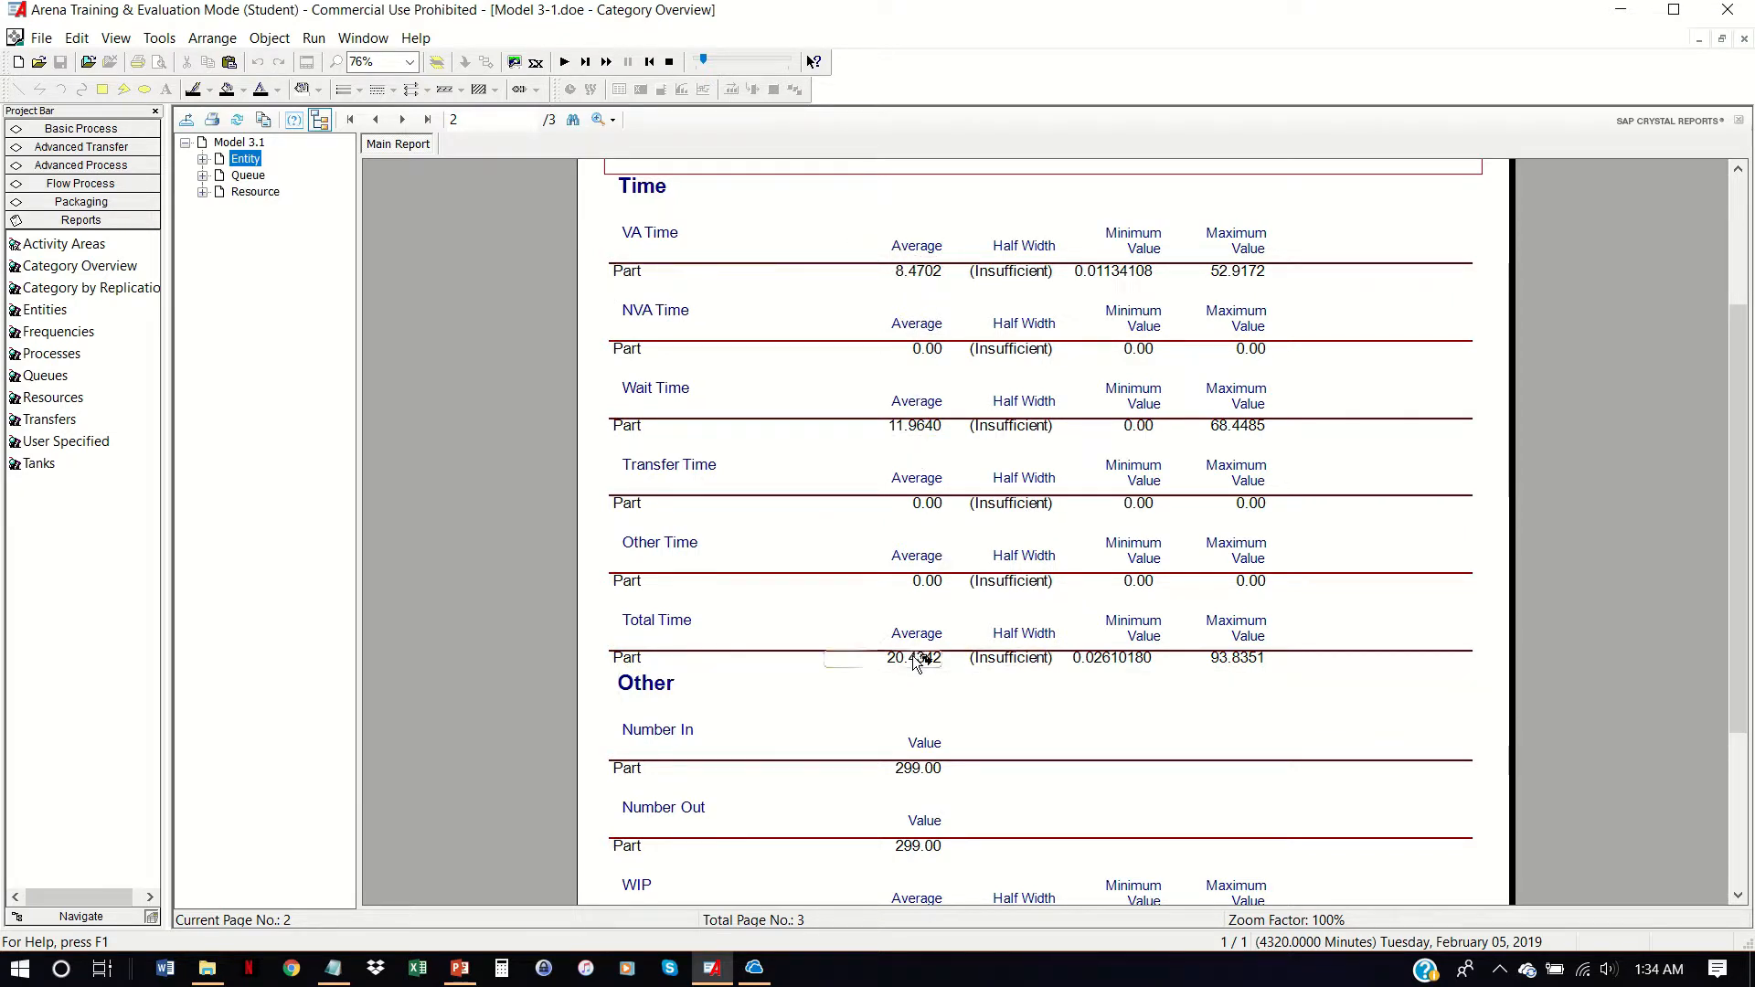
pyautogui.scroll(-3, 917, 660)
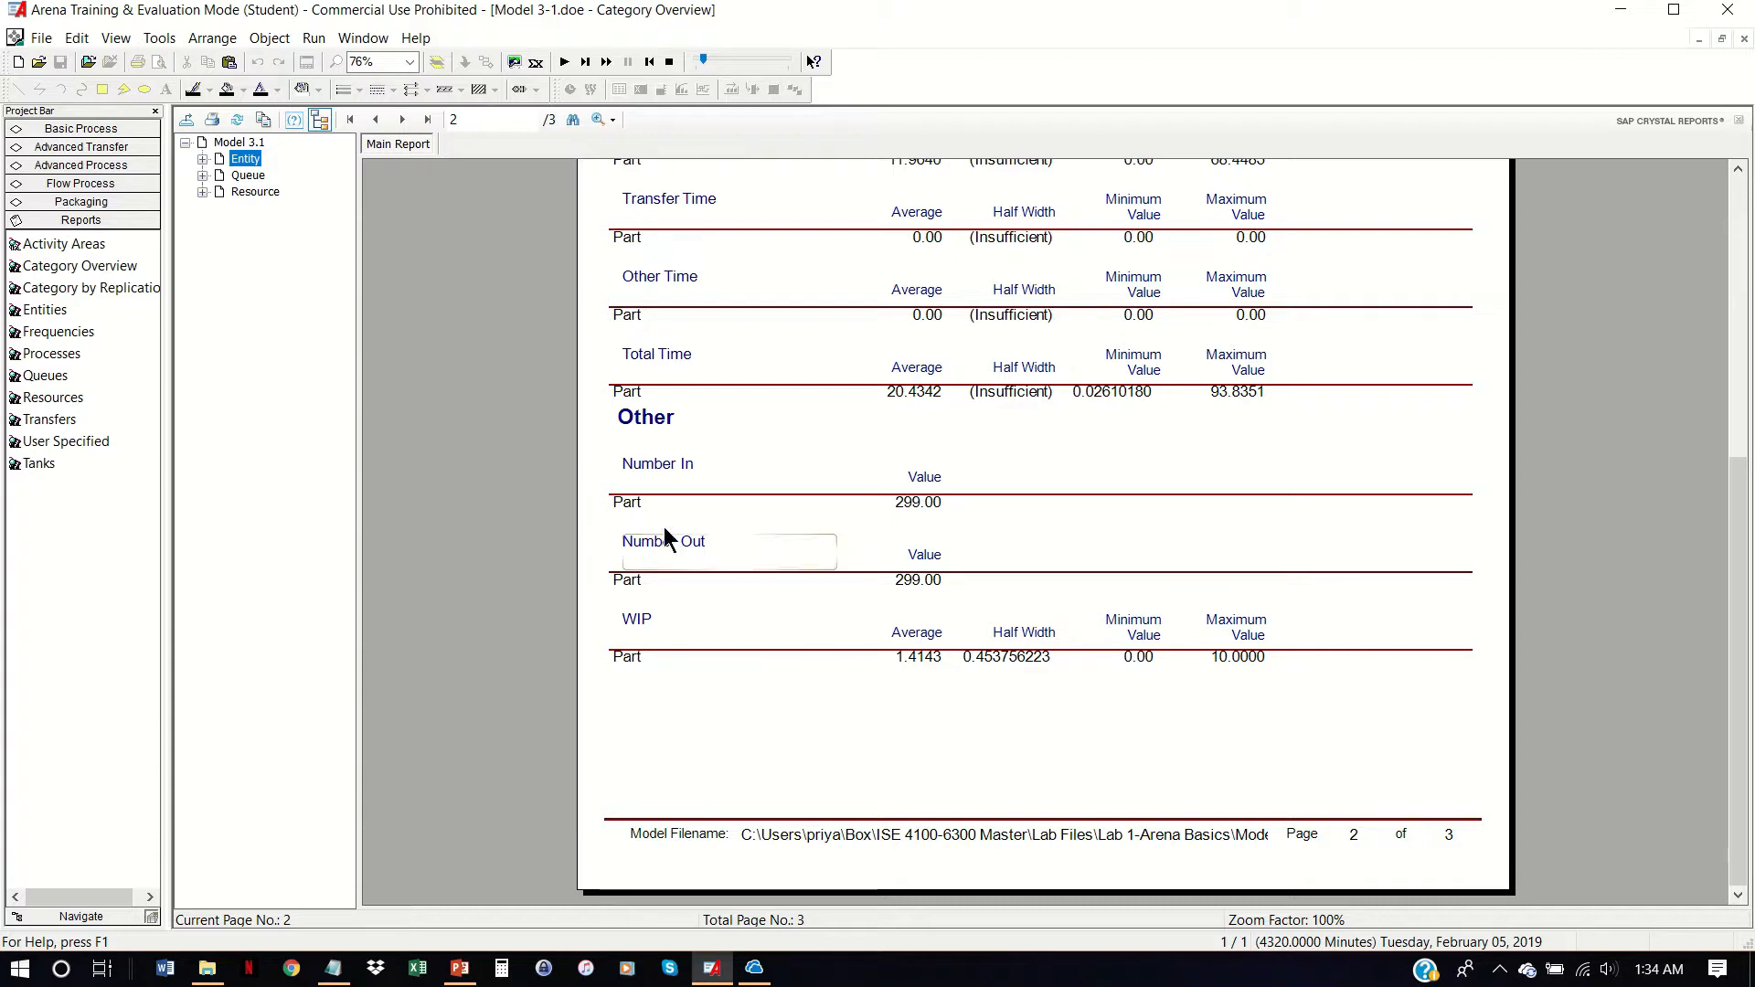
# Step: Examine the Drilling Center queue's waiting statistics and the Drill Press usage statistics in the Category Overview report
pyautogui.click(239, 178)
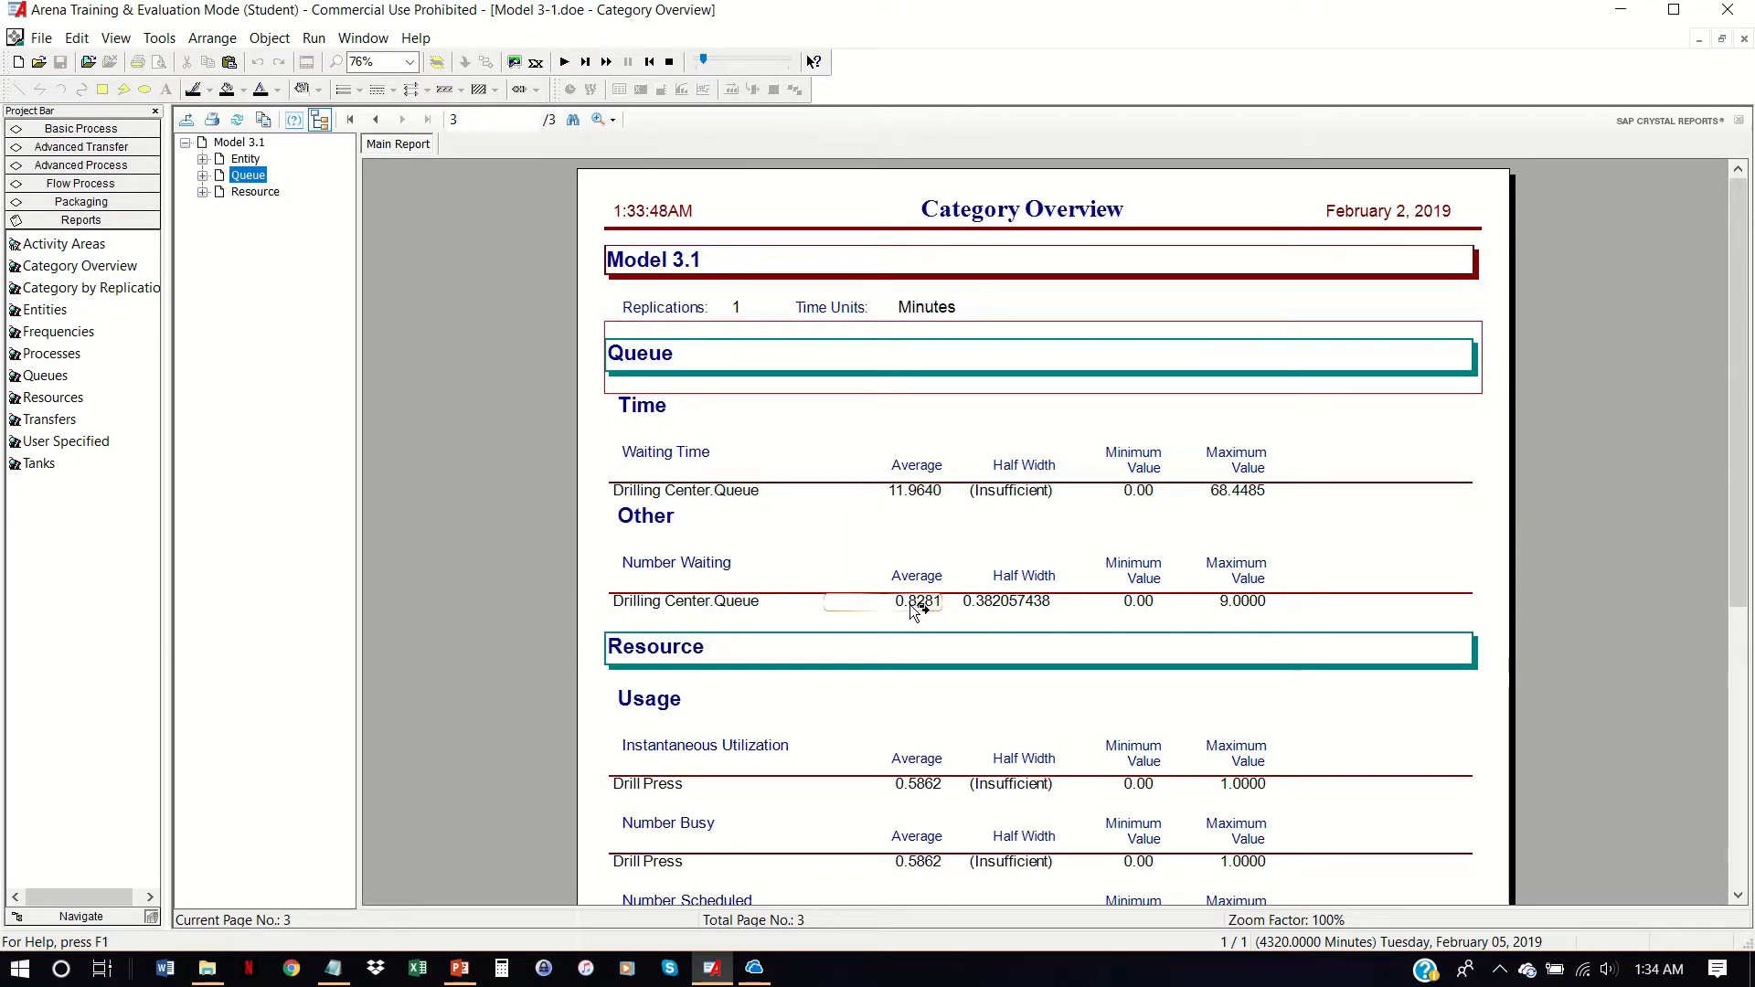
pyautogui.scroll(-4, 921, 610)
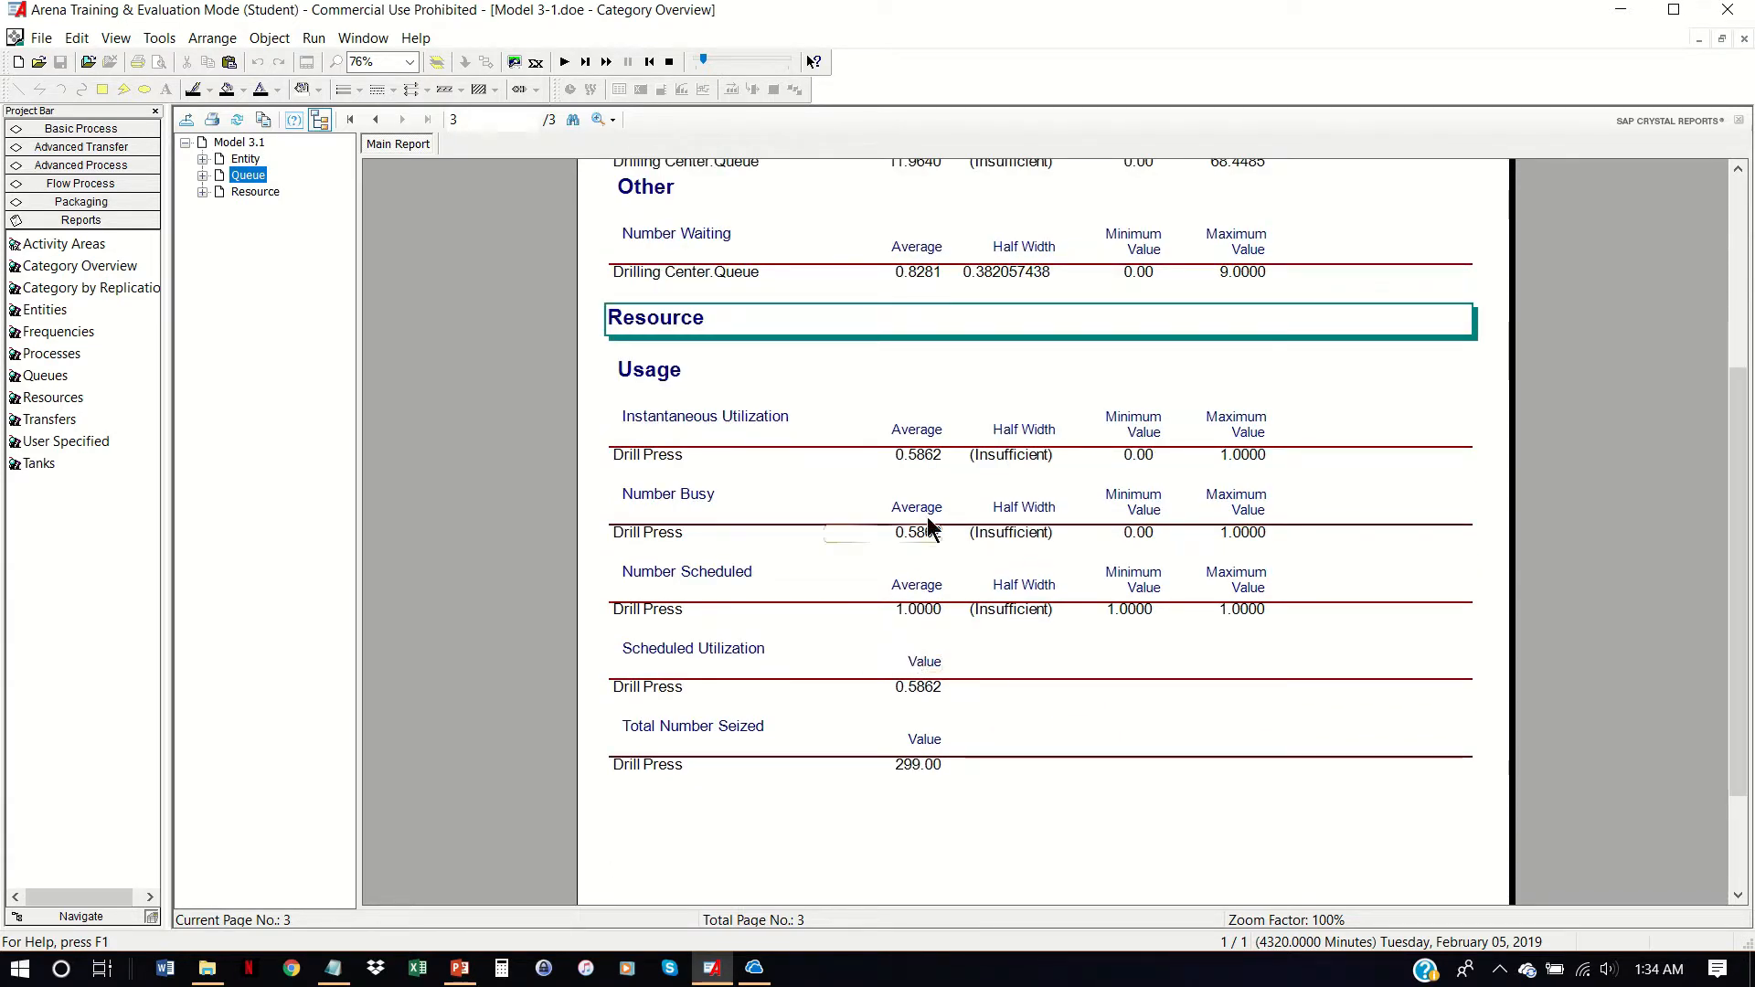
pyautogui.scroll(4, 954, 539)
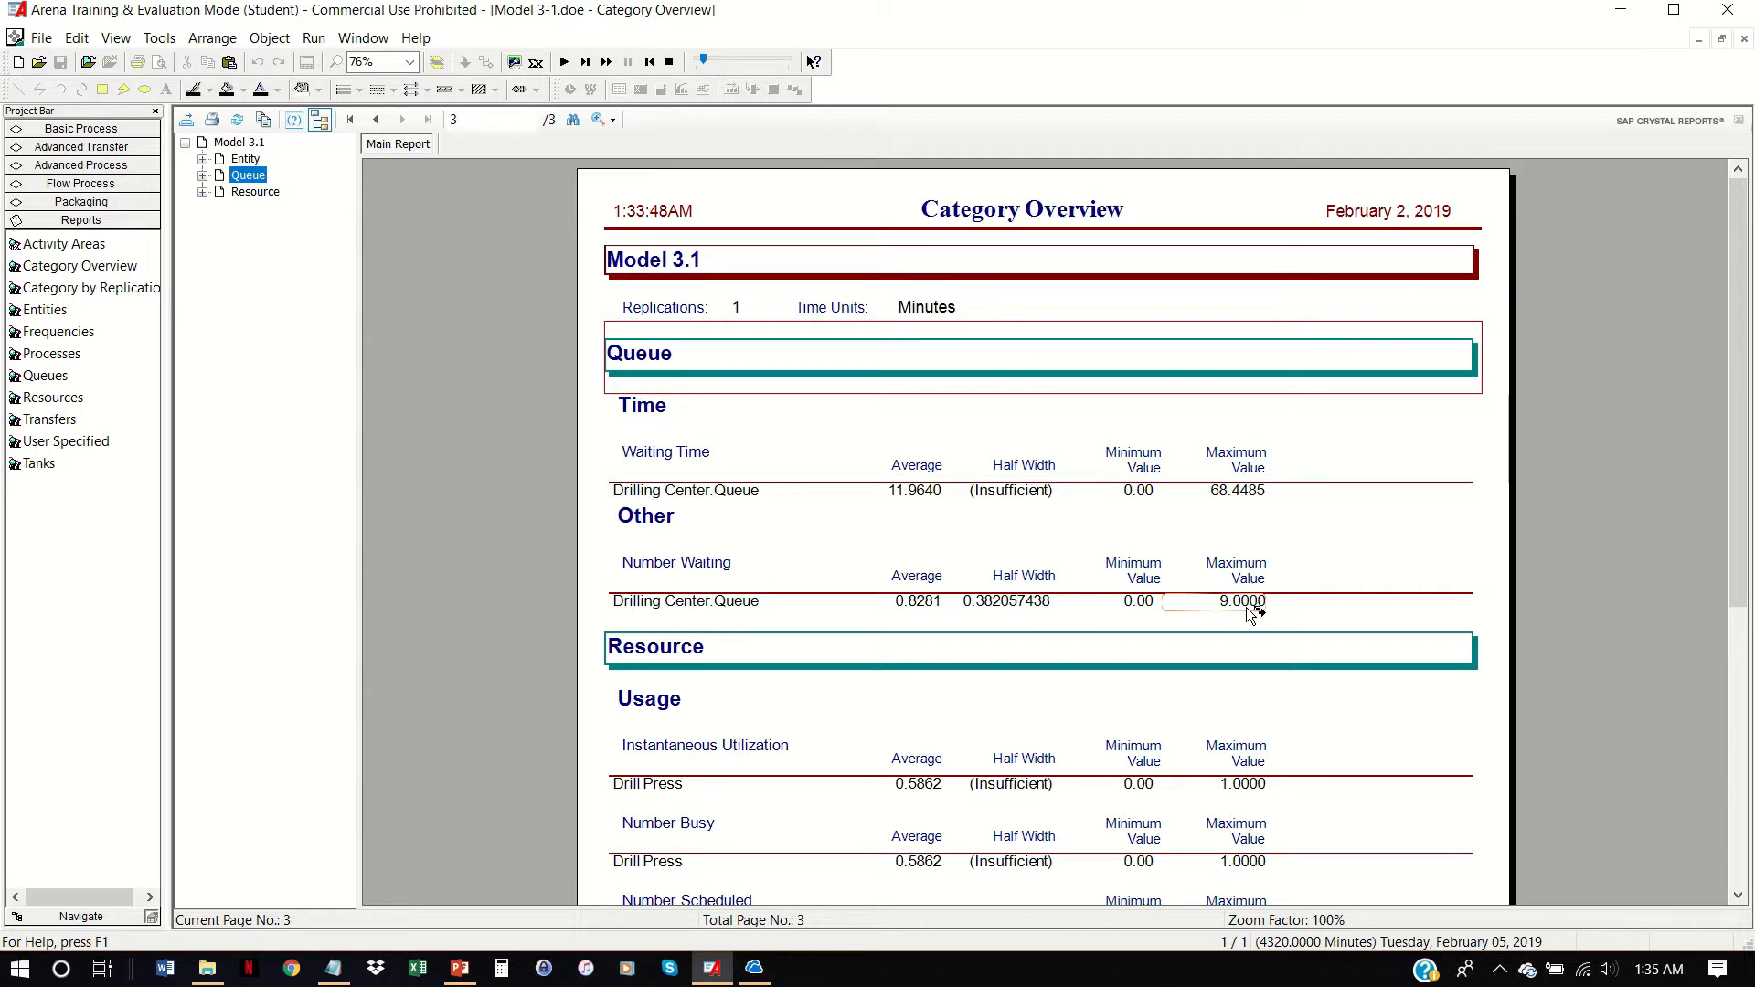
pyautogui.scroll(-2, 1248, 609)
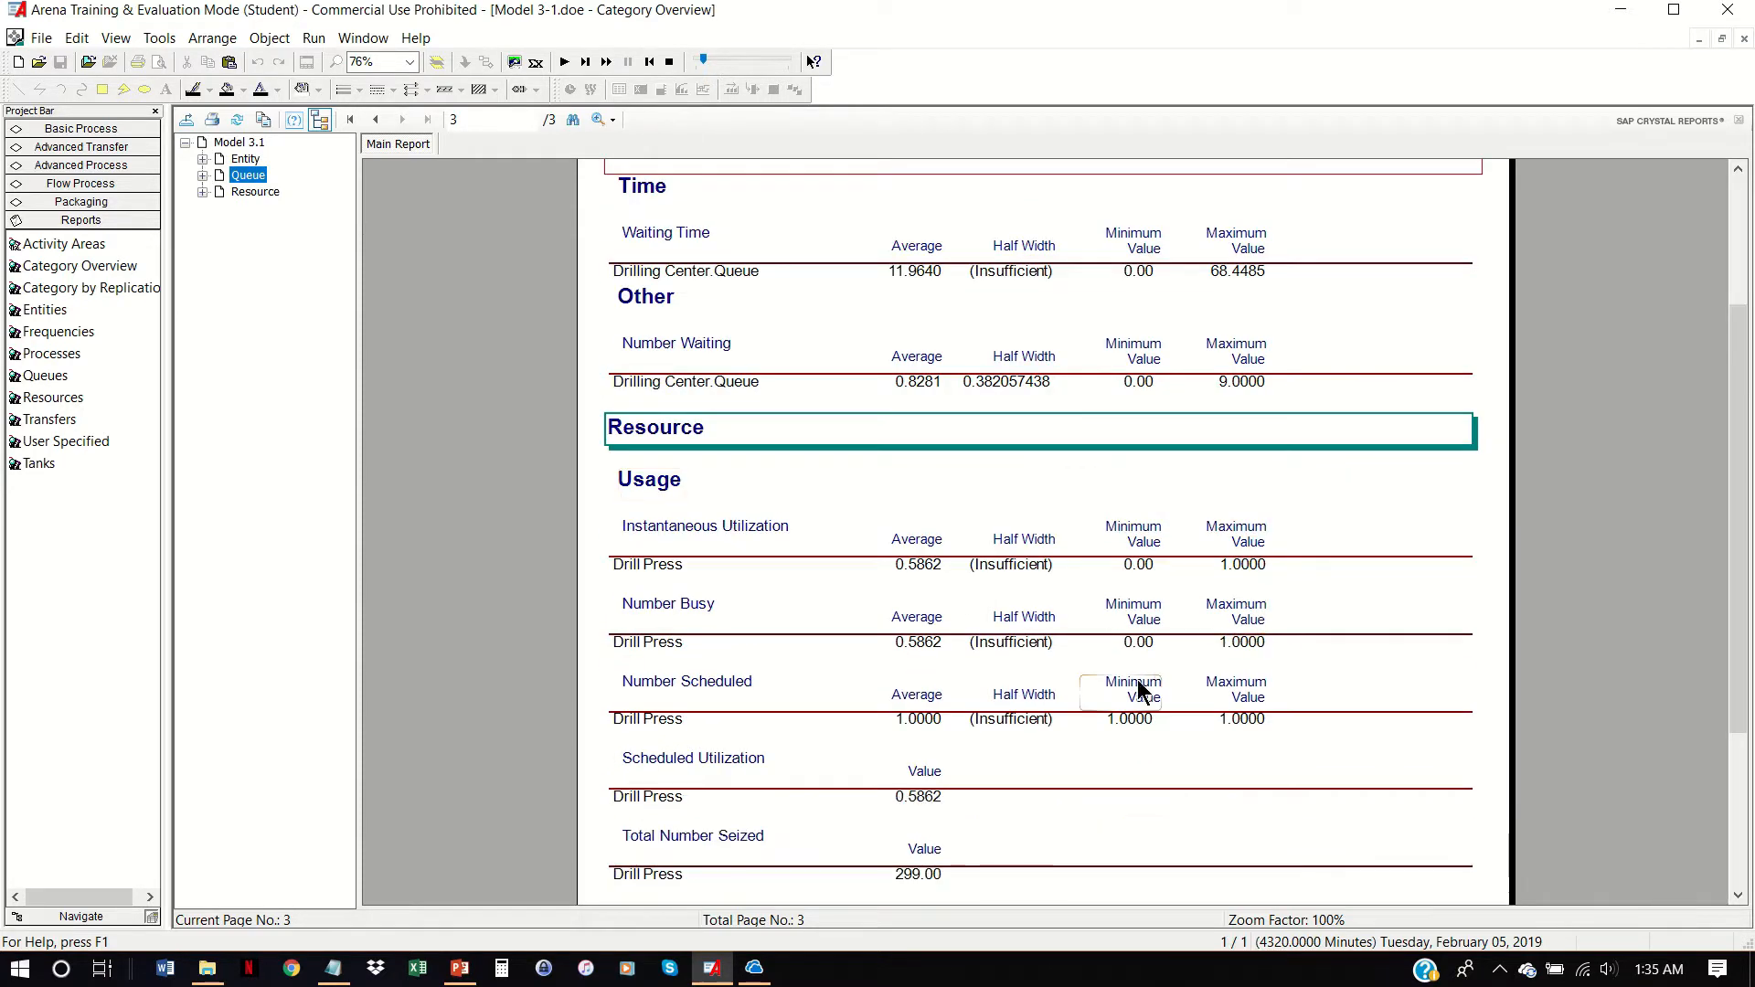
pyautogui.click(265, 194)
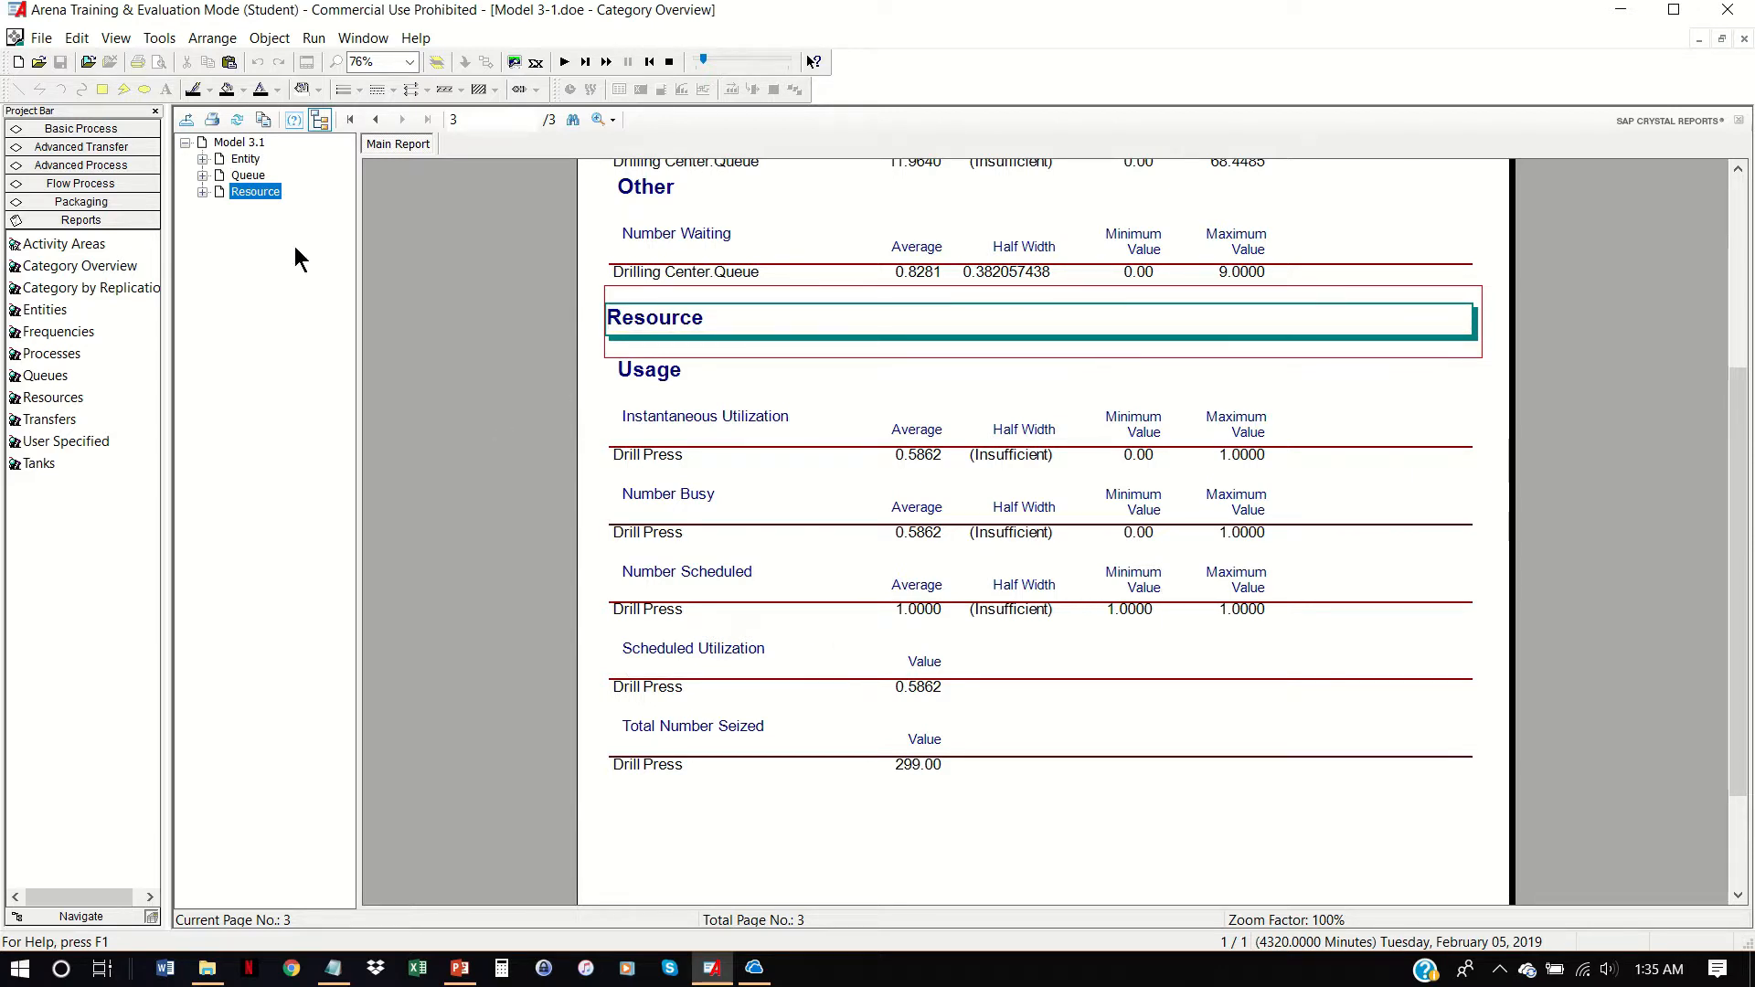
pyautogui.click(238, 142)
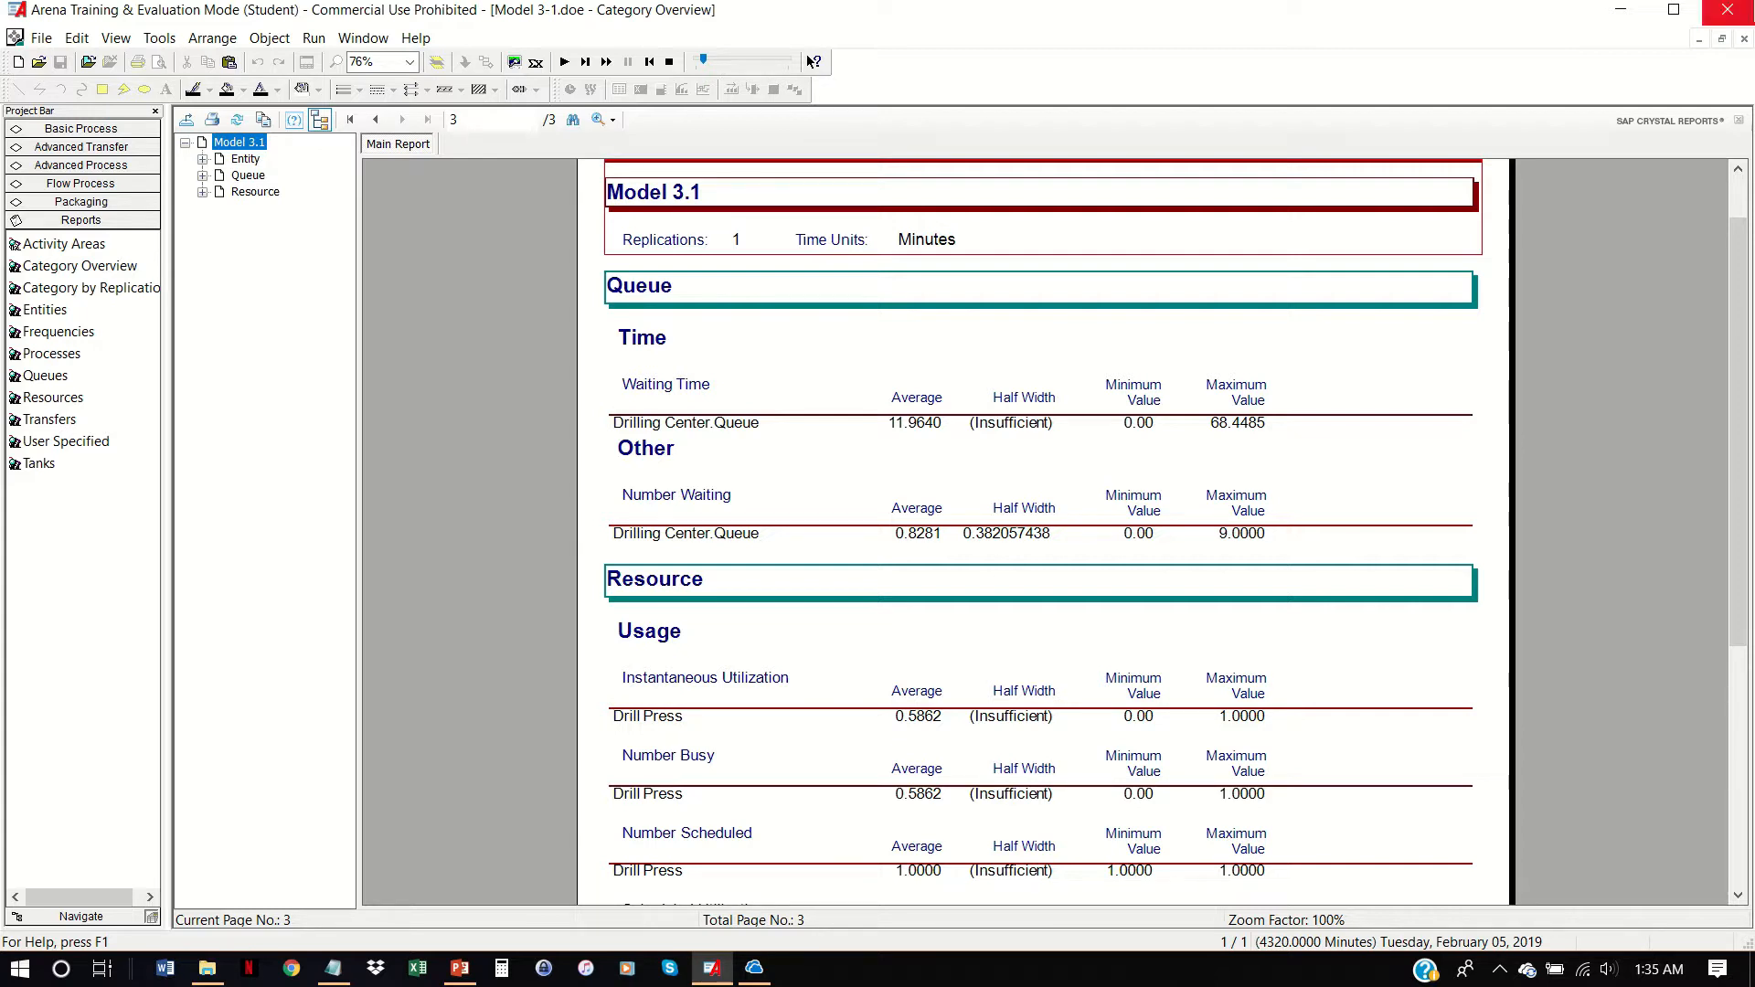
# Step: Close the report to end the finished run, and set the number of replications to 10 in the run setup
pyautogui.click(1744, 38)
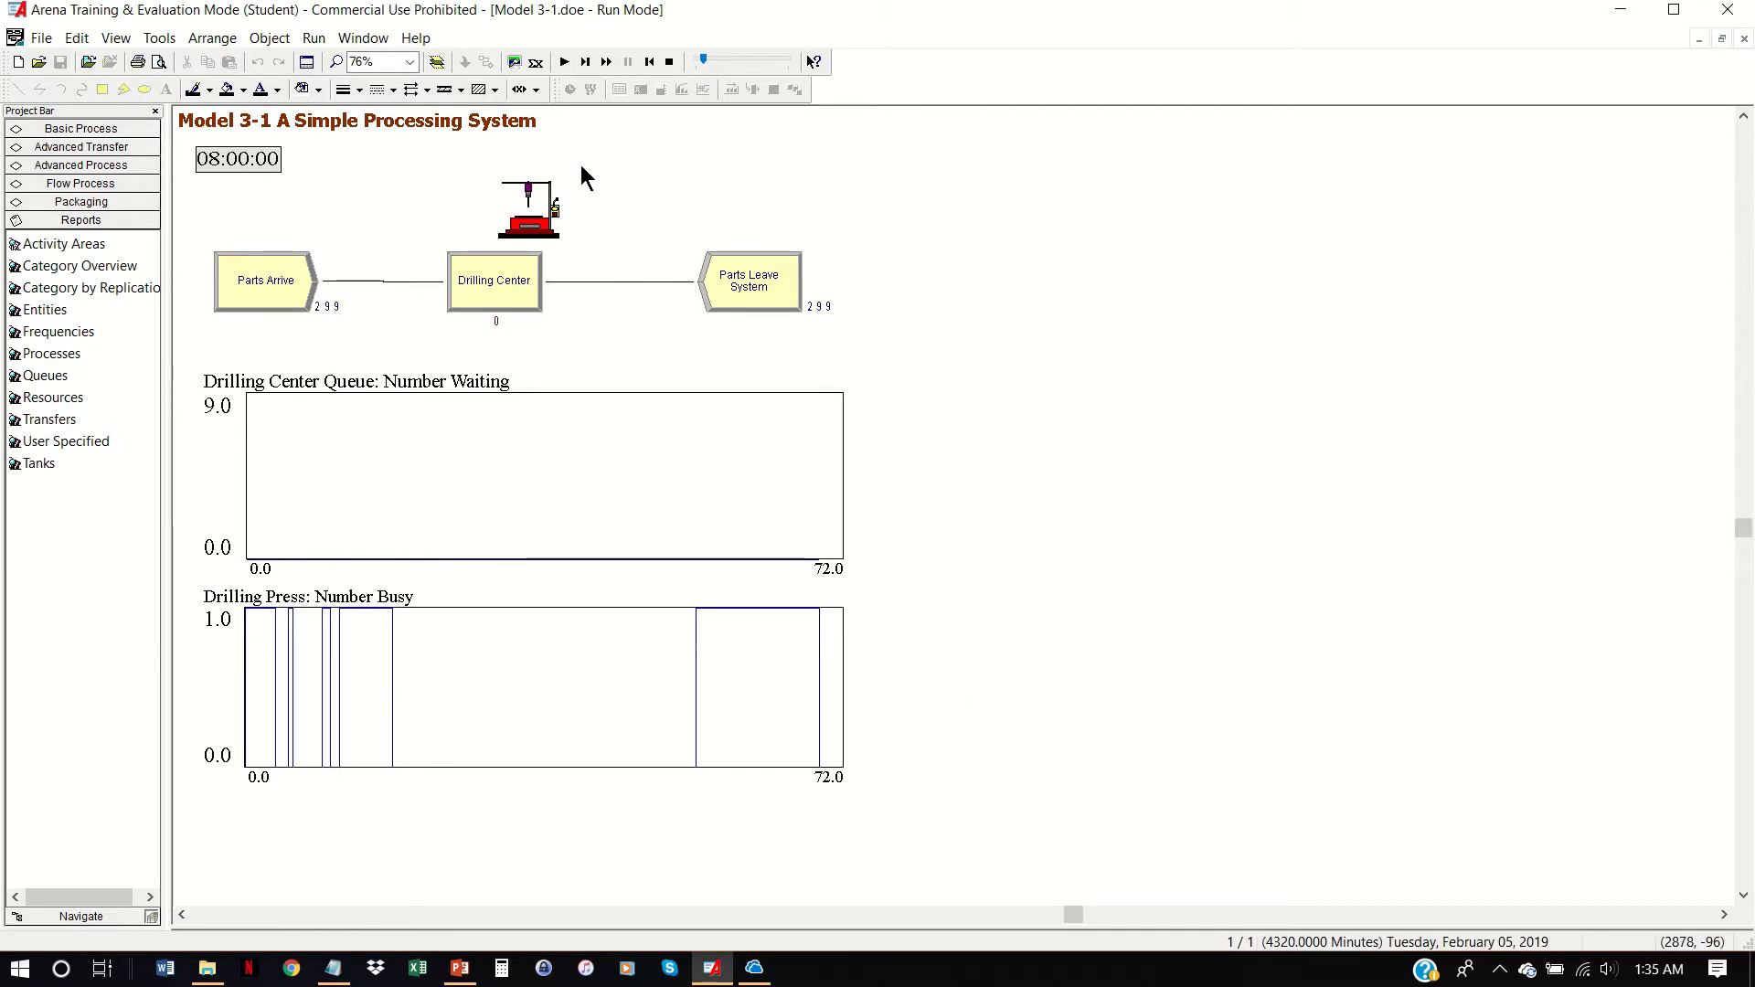
pyautogui.click(670, 64)
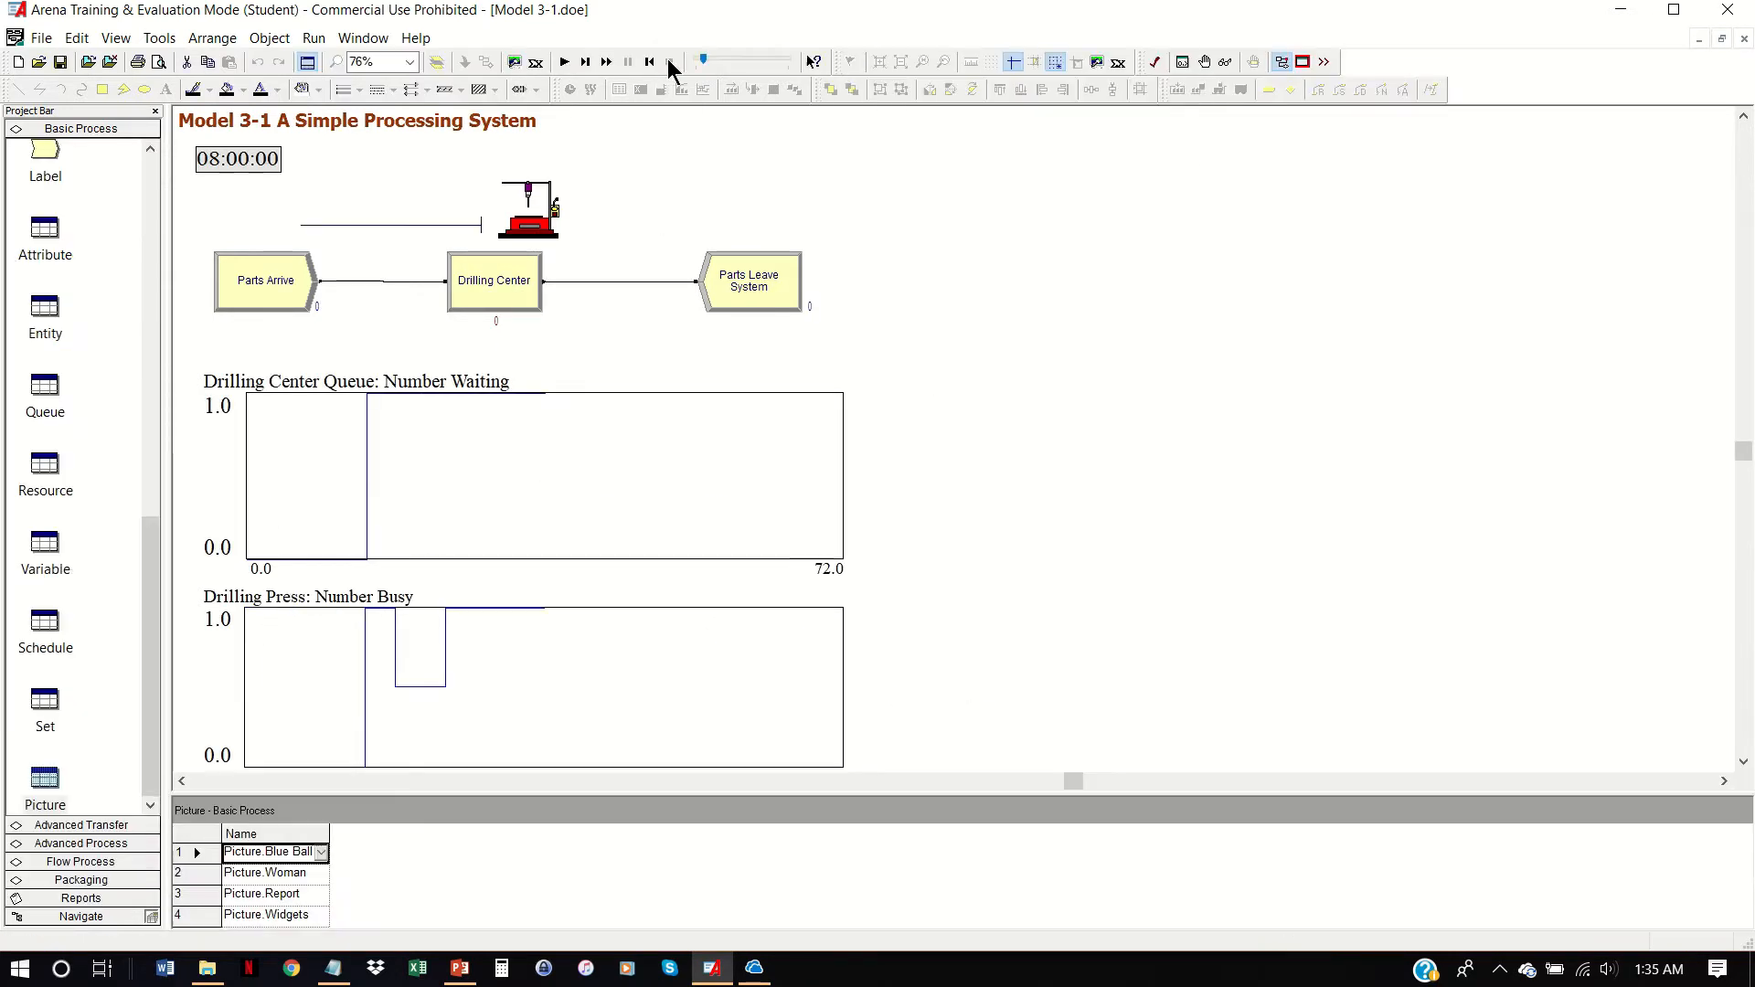
pyautogui.click(314, 39)
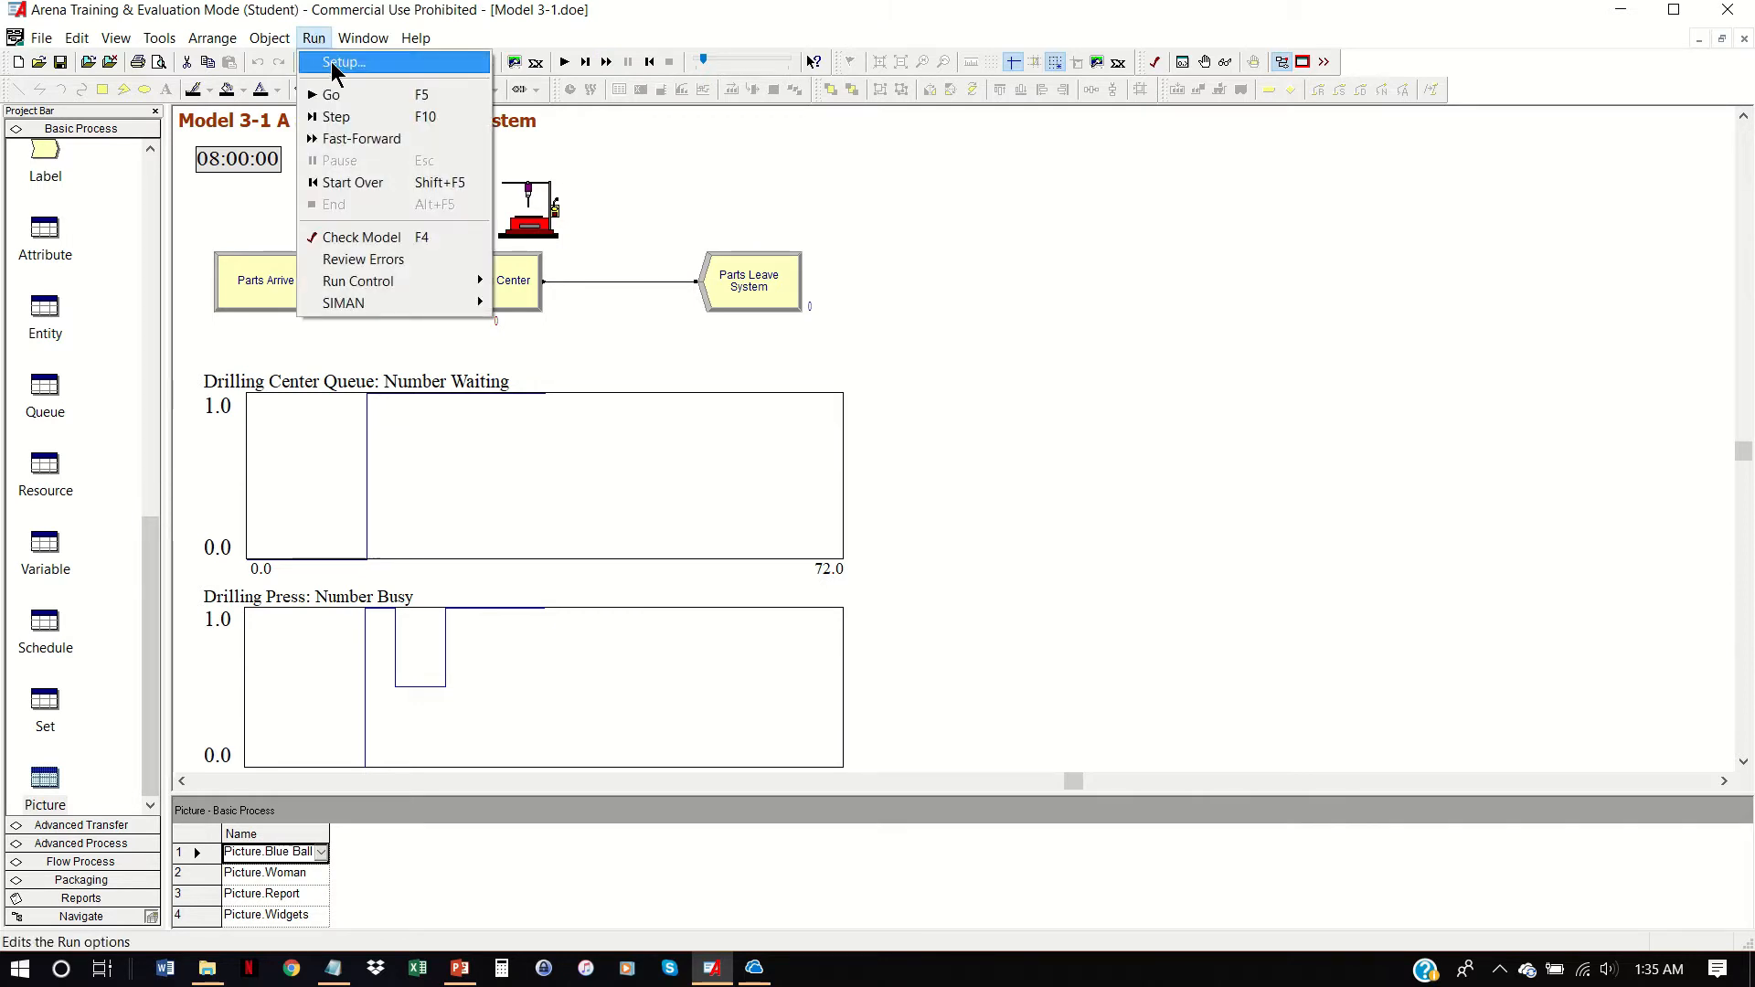
pyautogui.click(340, 62)
pyautogui.click(705, 314)
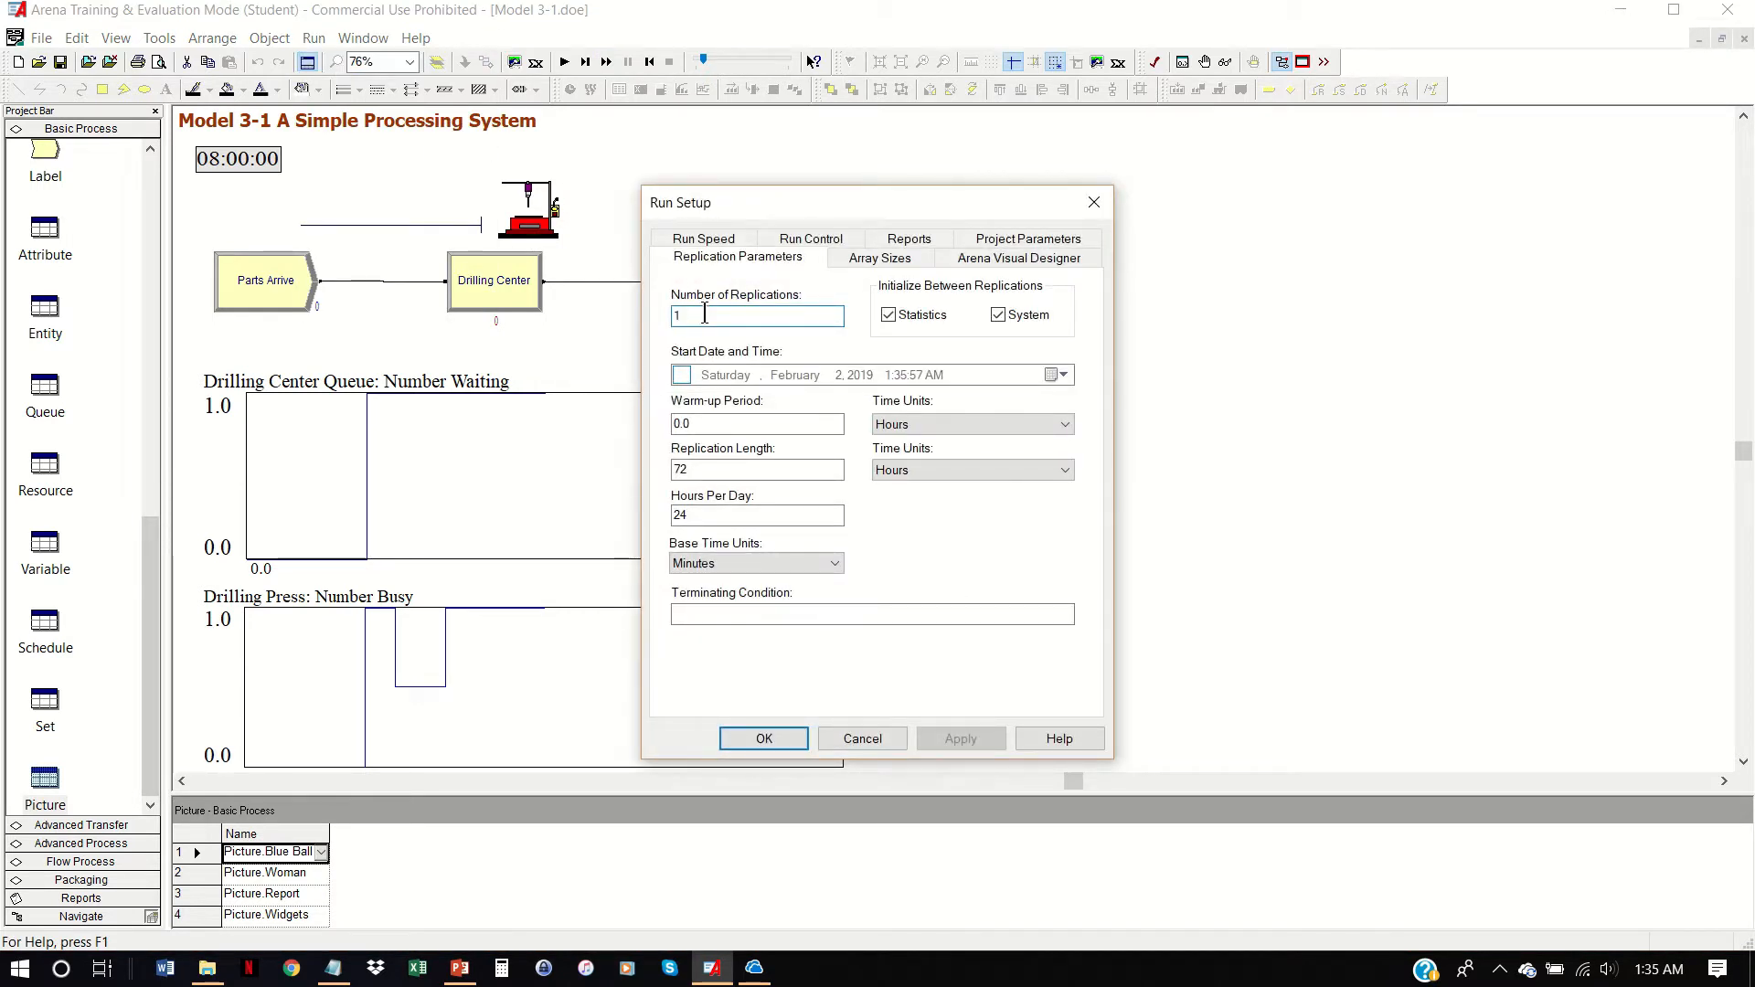
pyautogui.write('0')
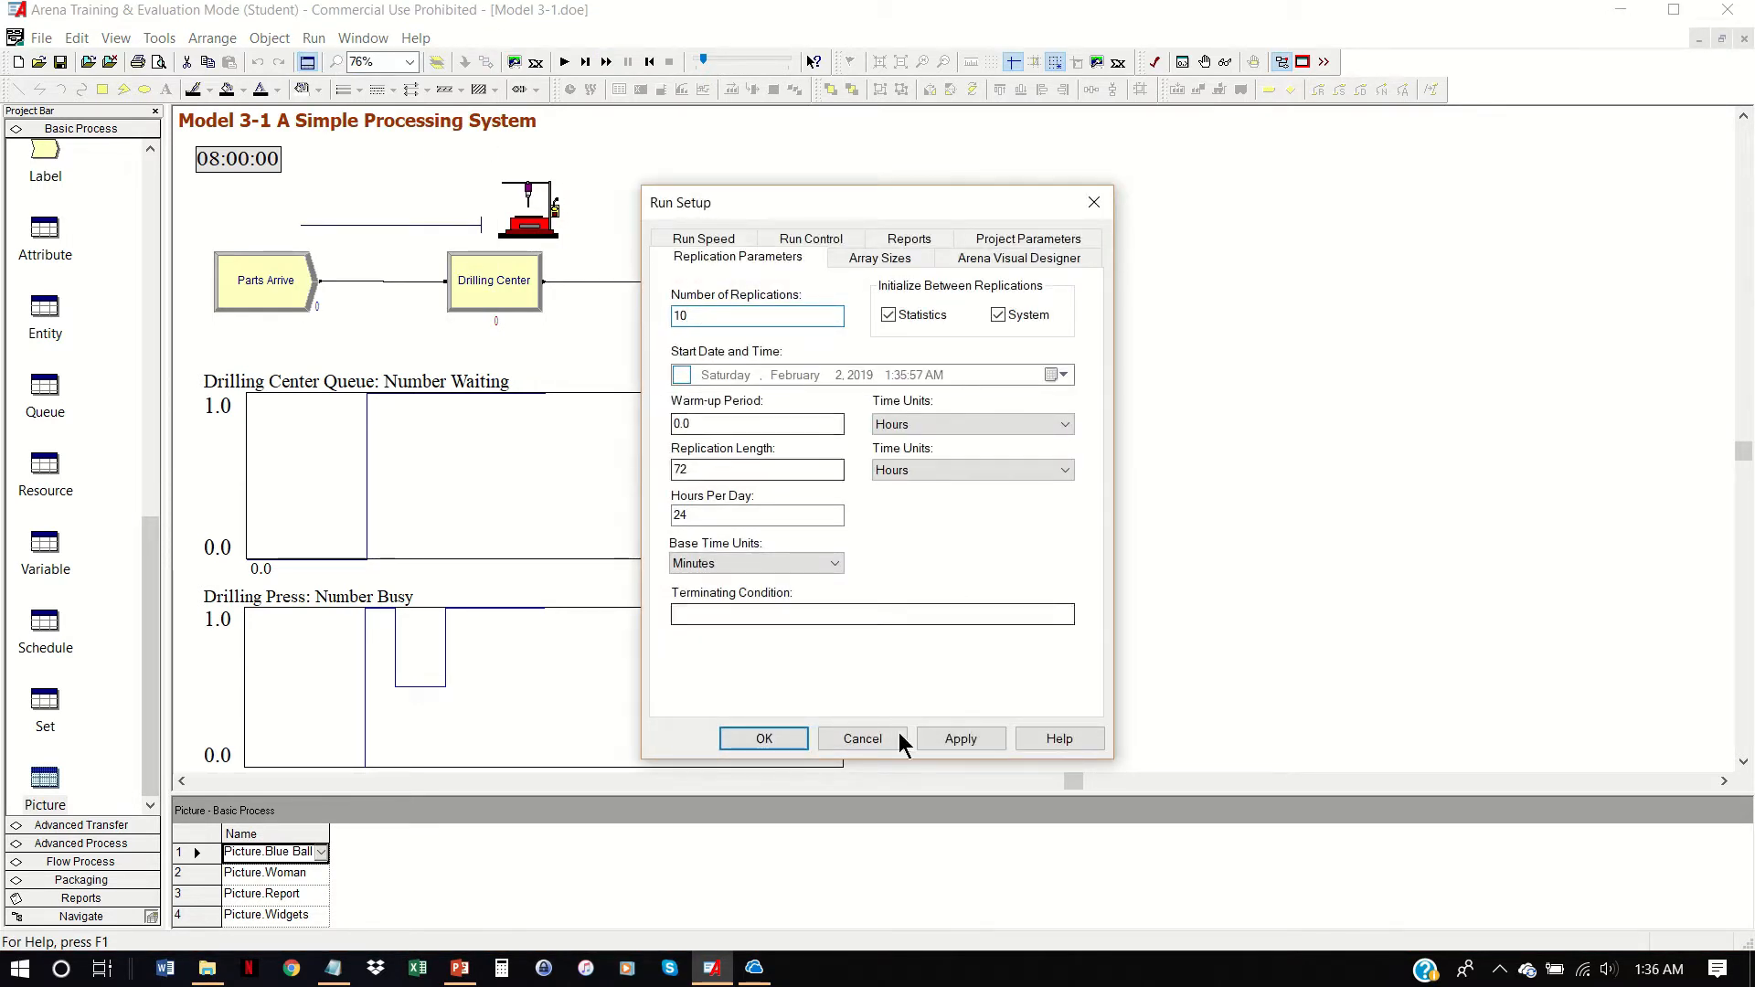
pyautogui.click(764, 738)
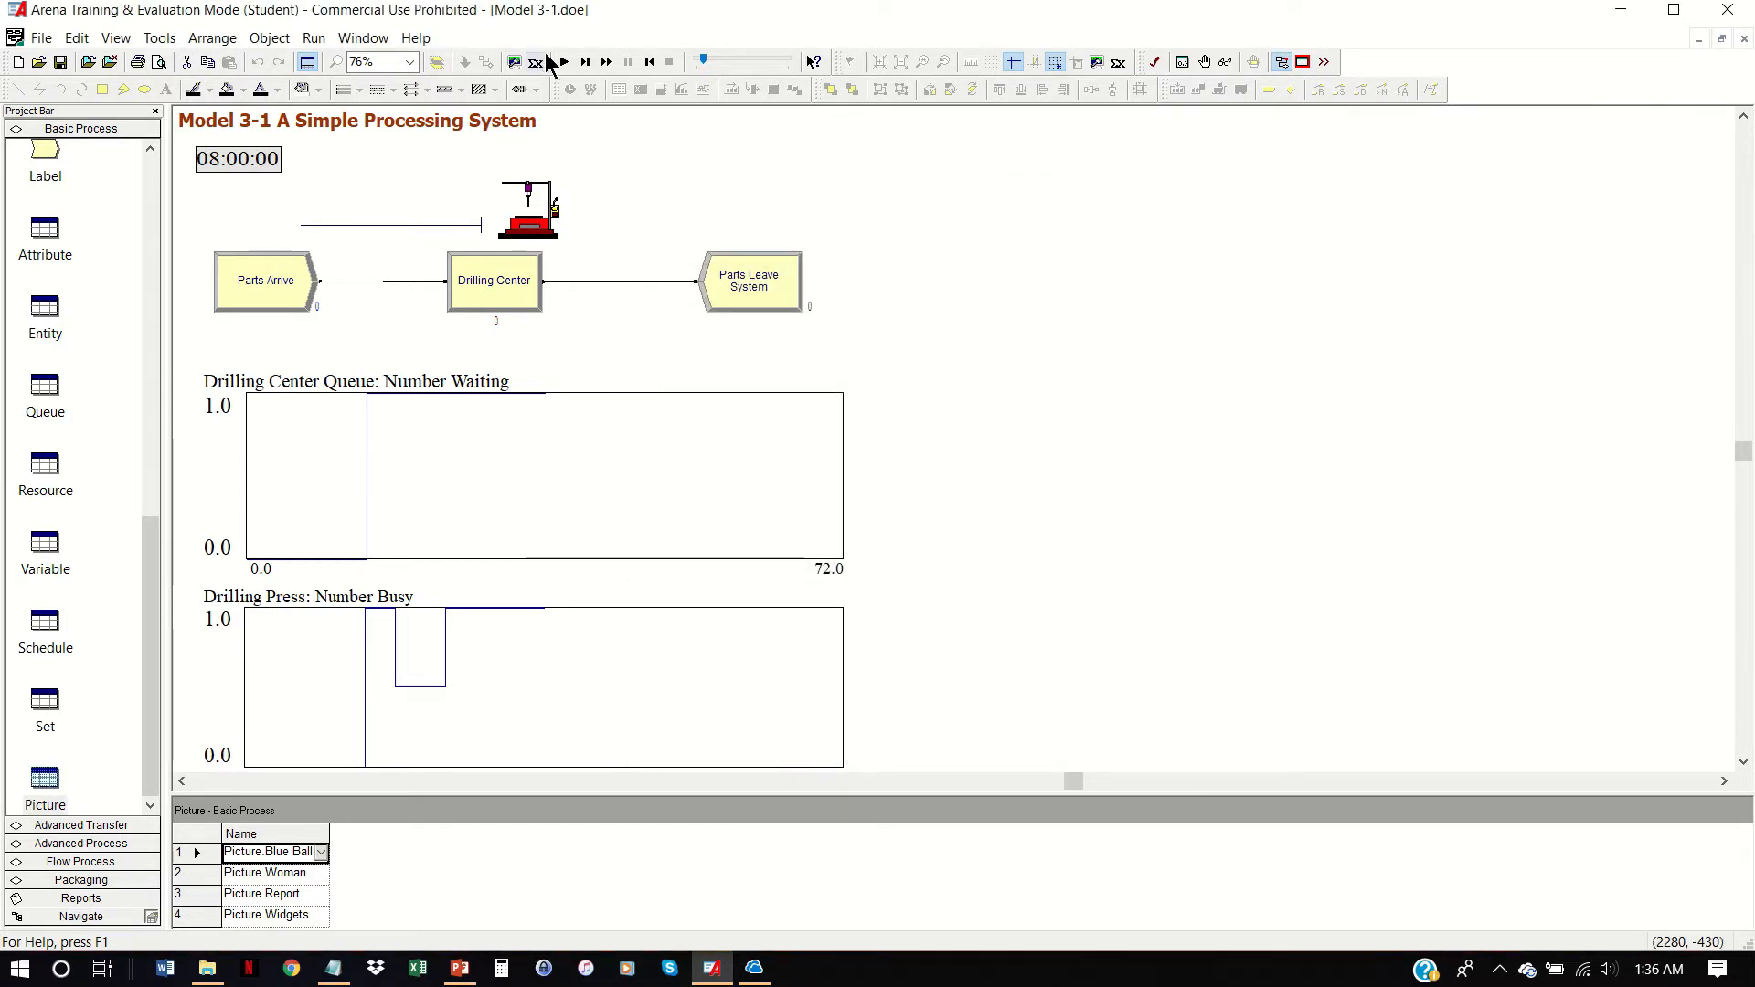
# Step: Run the 10 replications with the animation speed factor raised to 100, and open the results report at completion
pyautogui.click(568, 60)
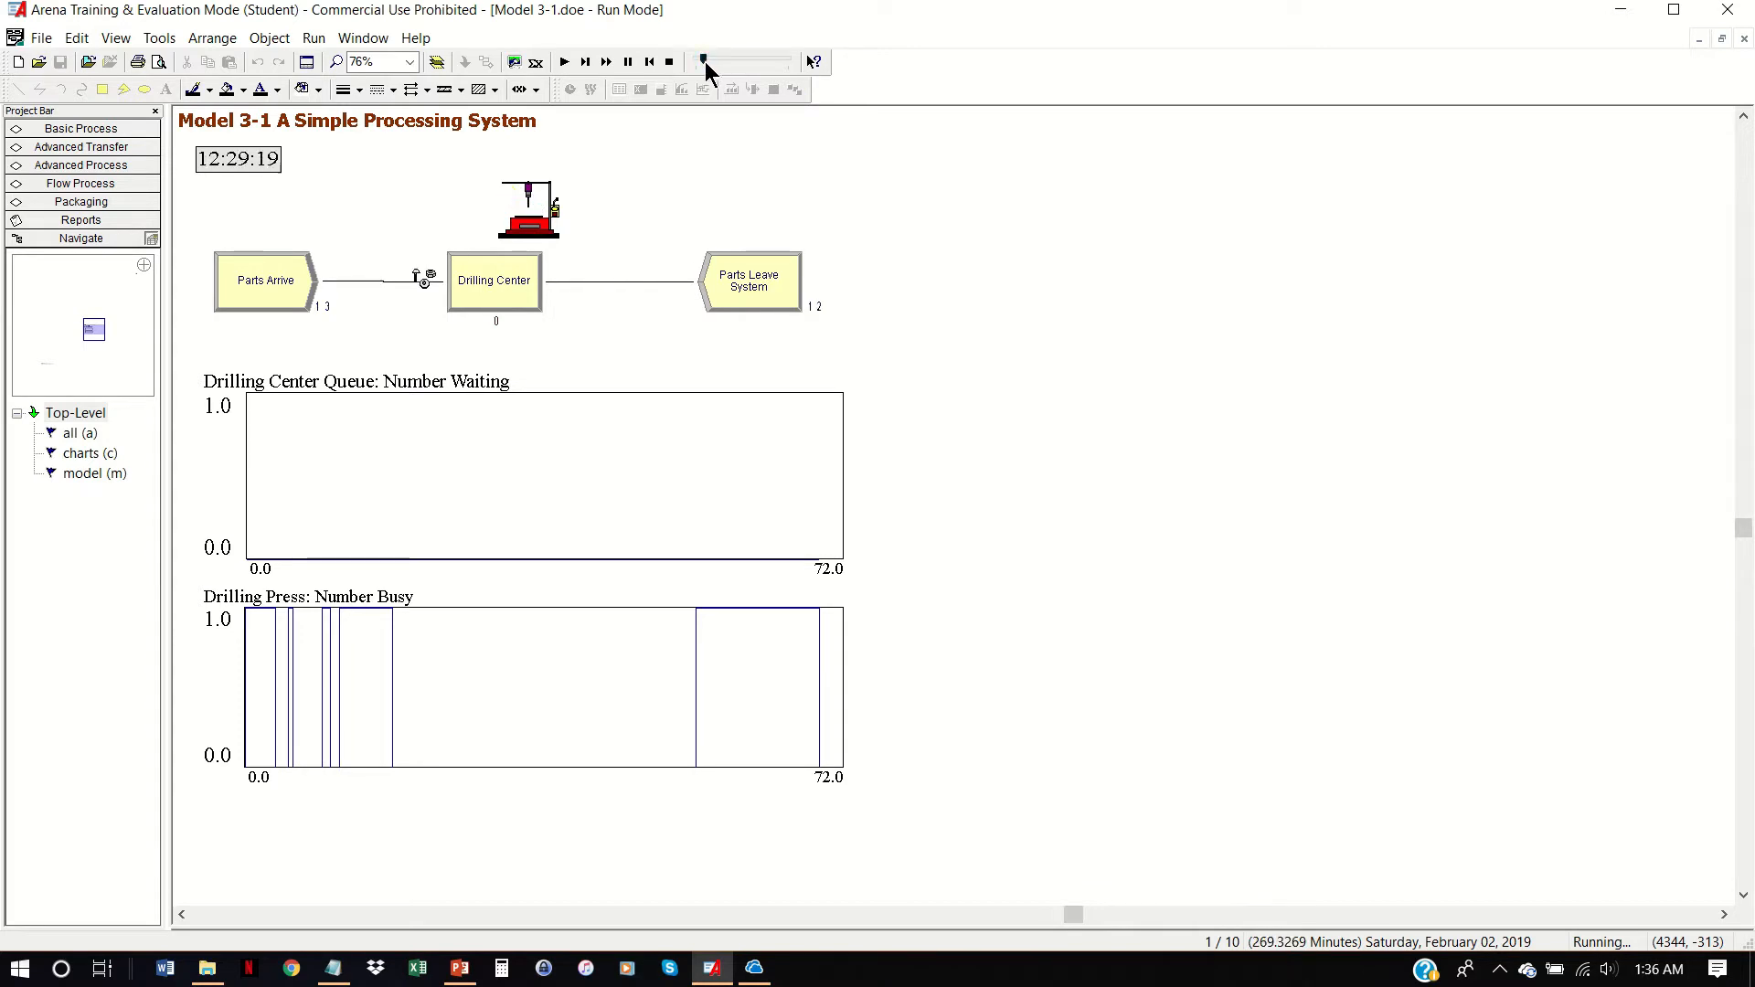
pyautogui.moveTo(704, 60); pyautogui.dragTo(802, 73)
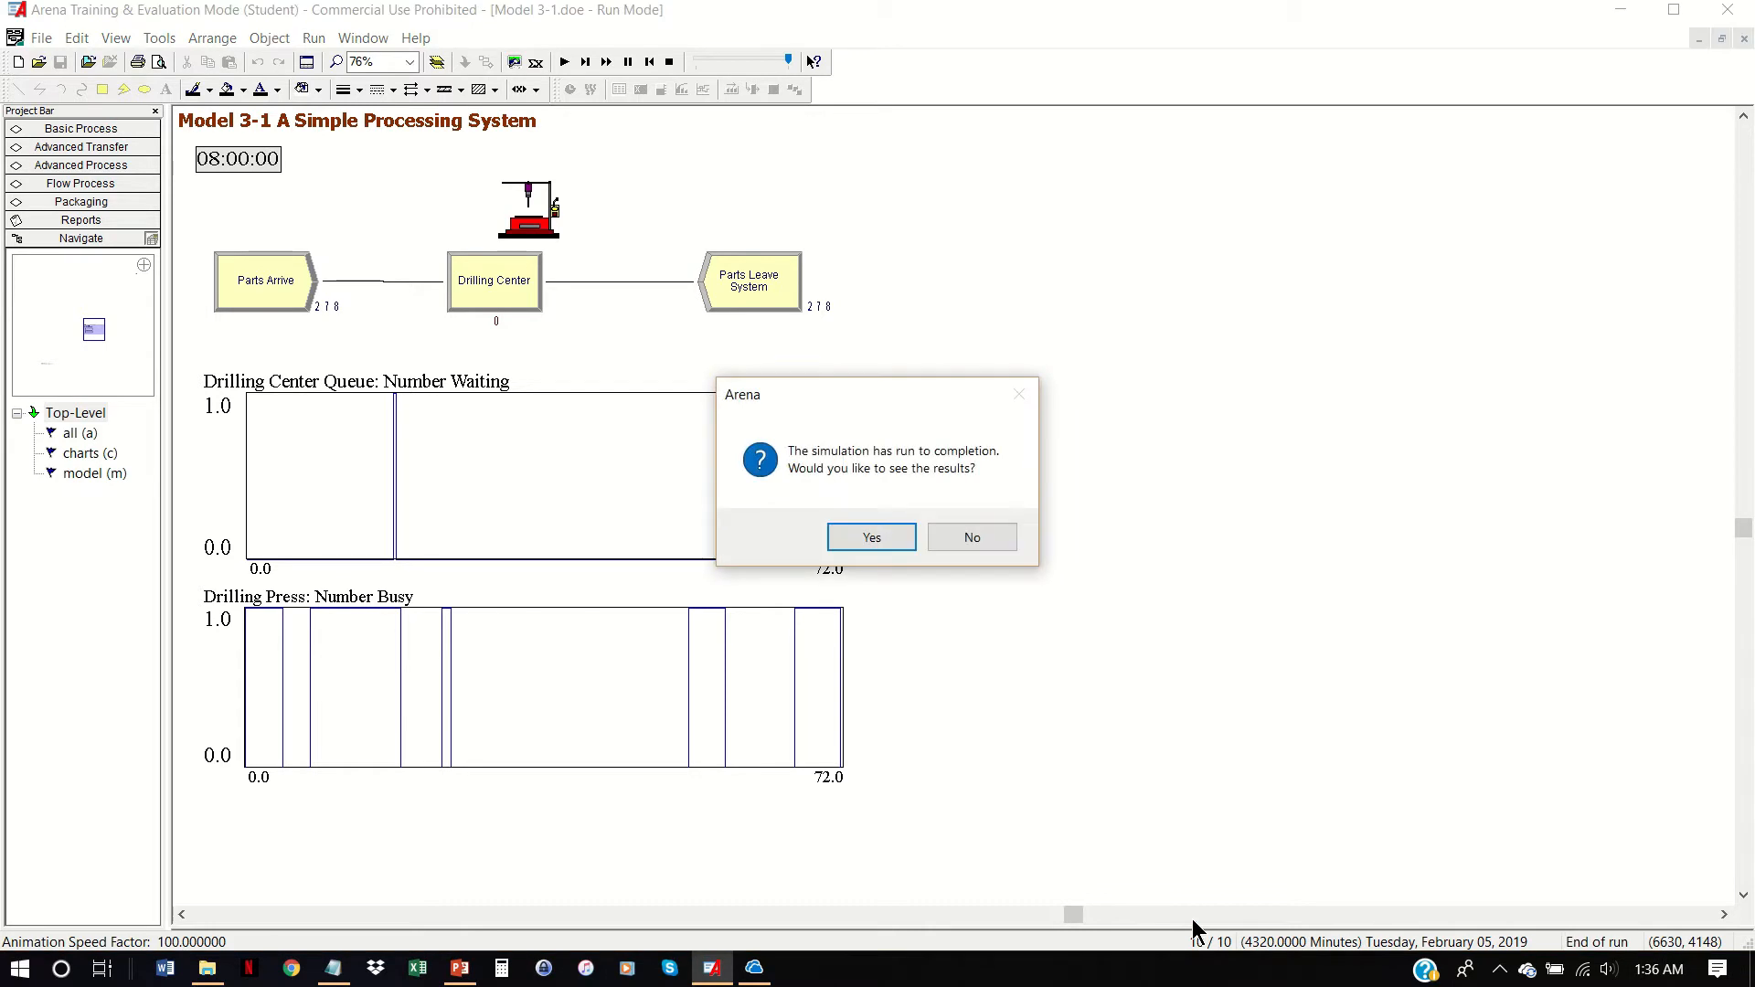
pyautogui.click(893, 536)
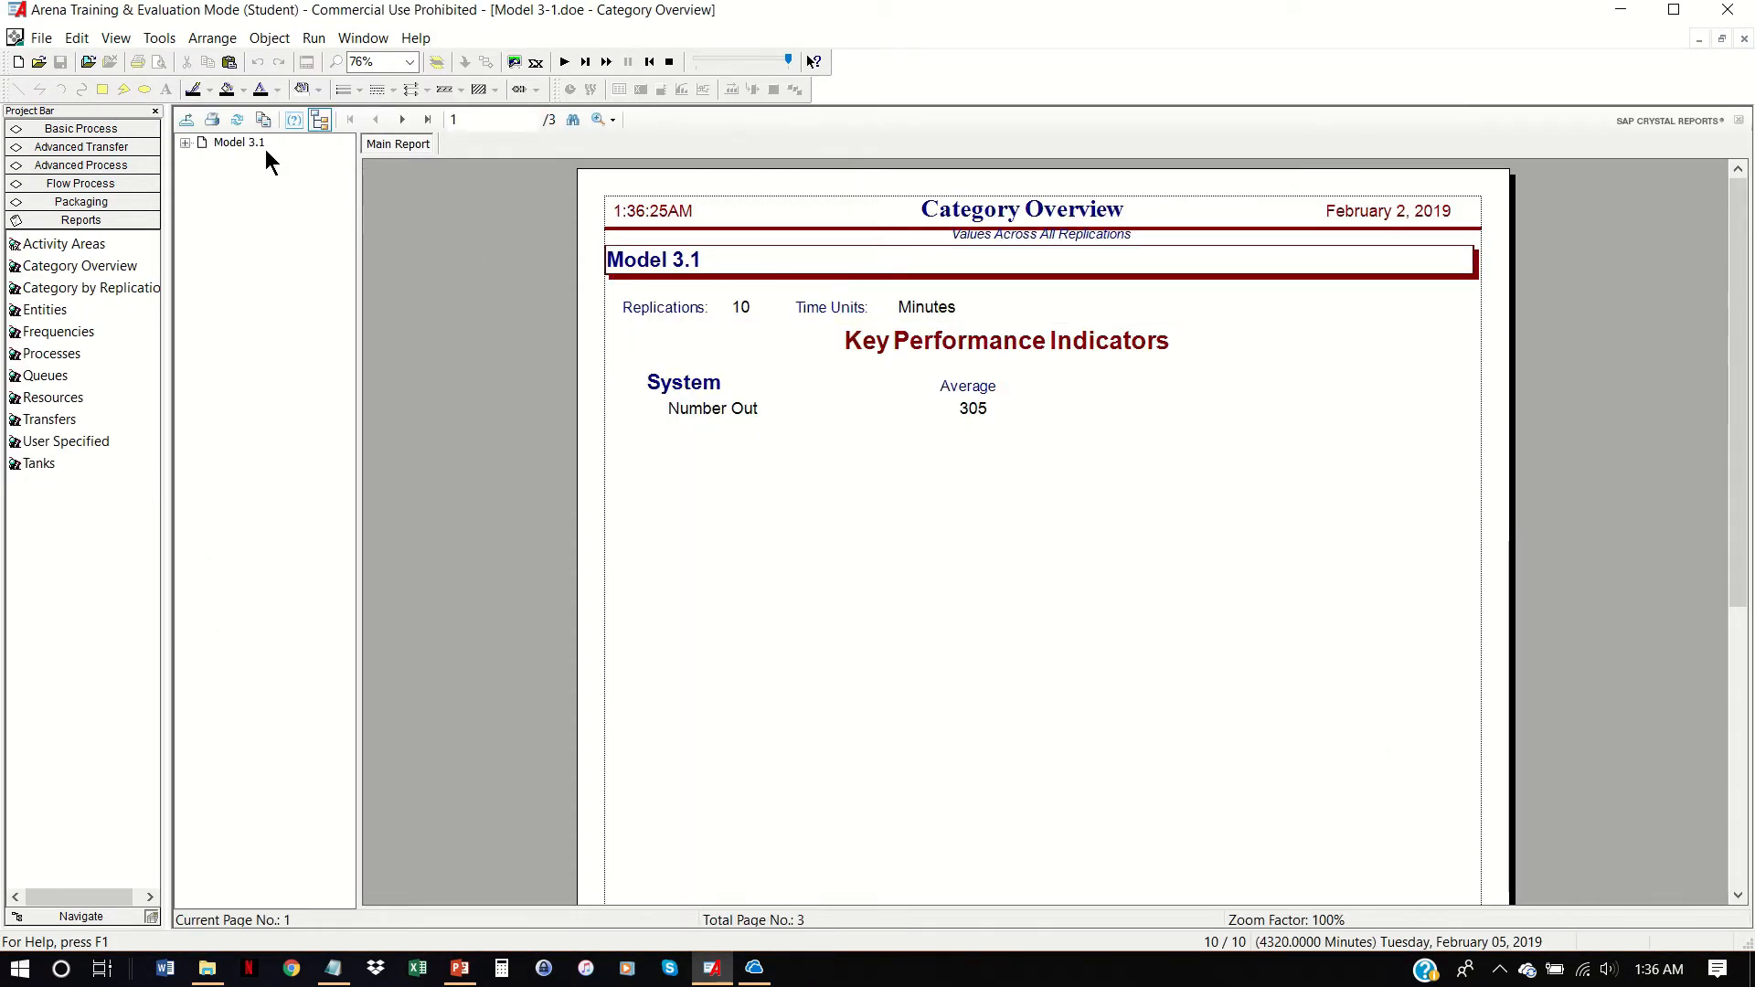
# Step: Examine the Entity and Queue statistics across all replications in the Category Overview report, comparing averages and half widths
pyautogui.click(185, 142)
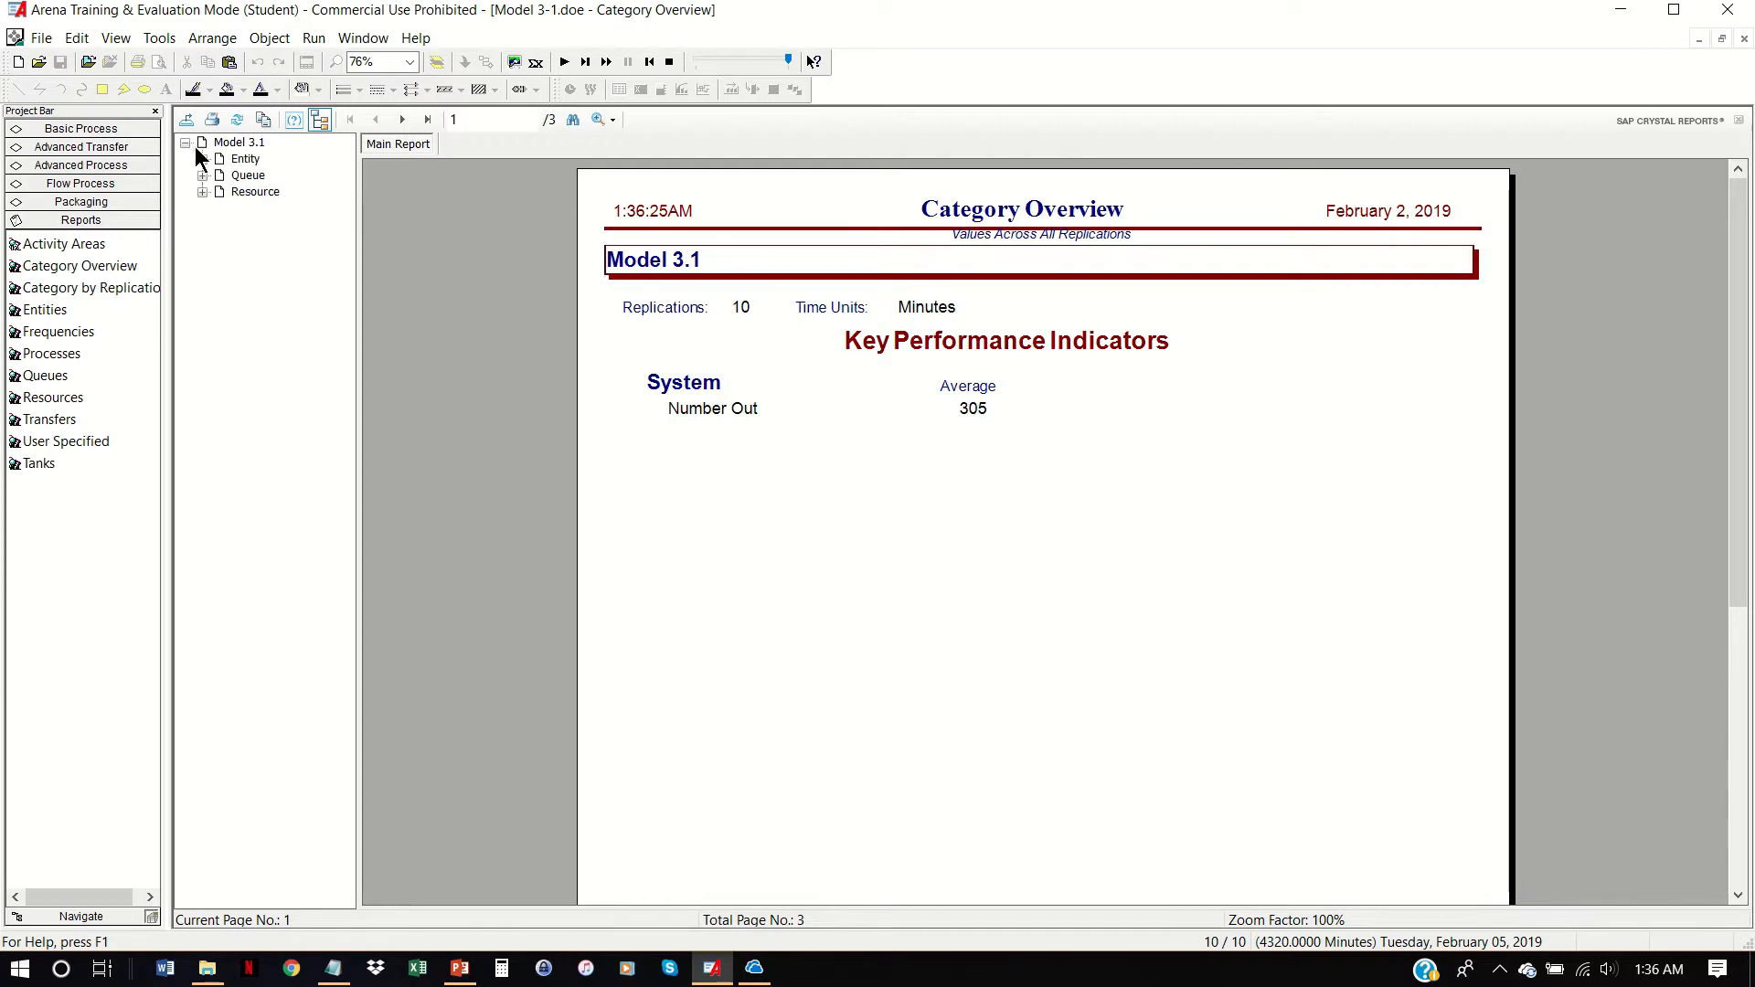
pyautogui.click(230, 159)
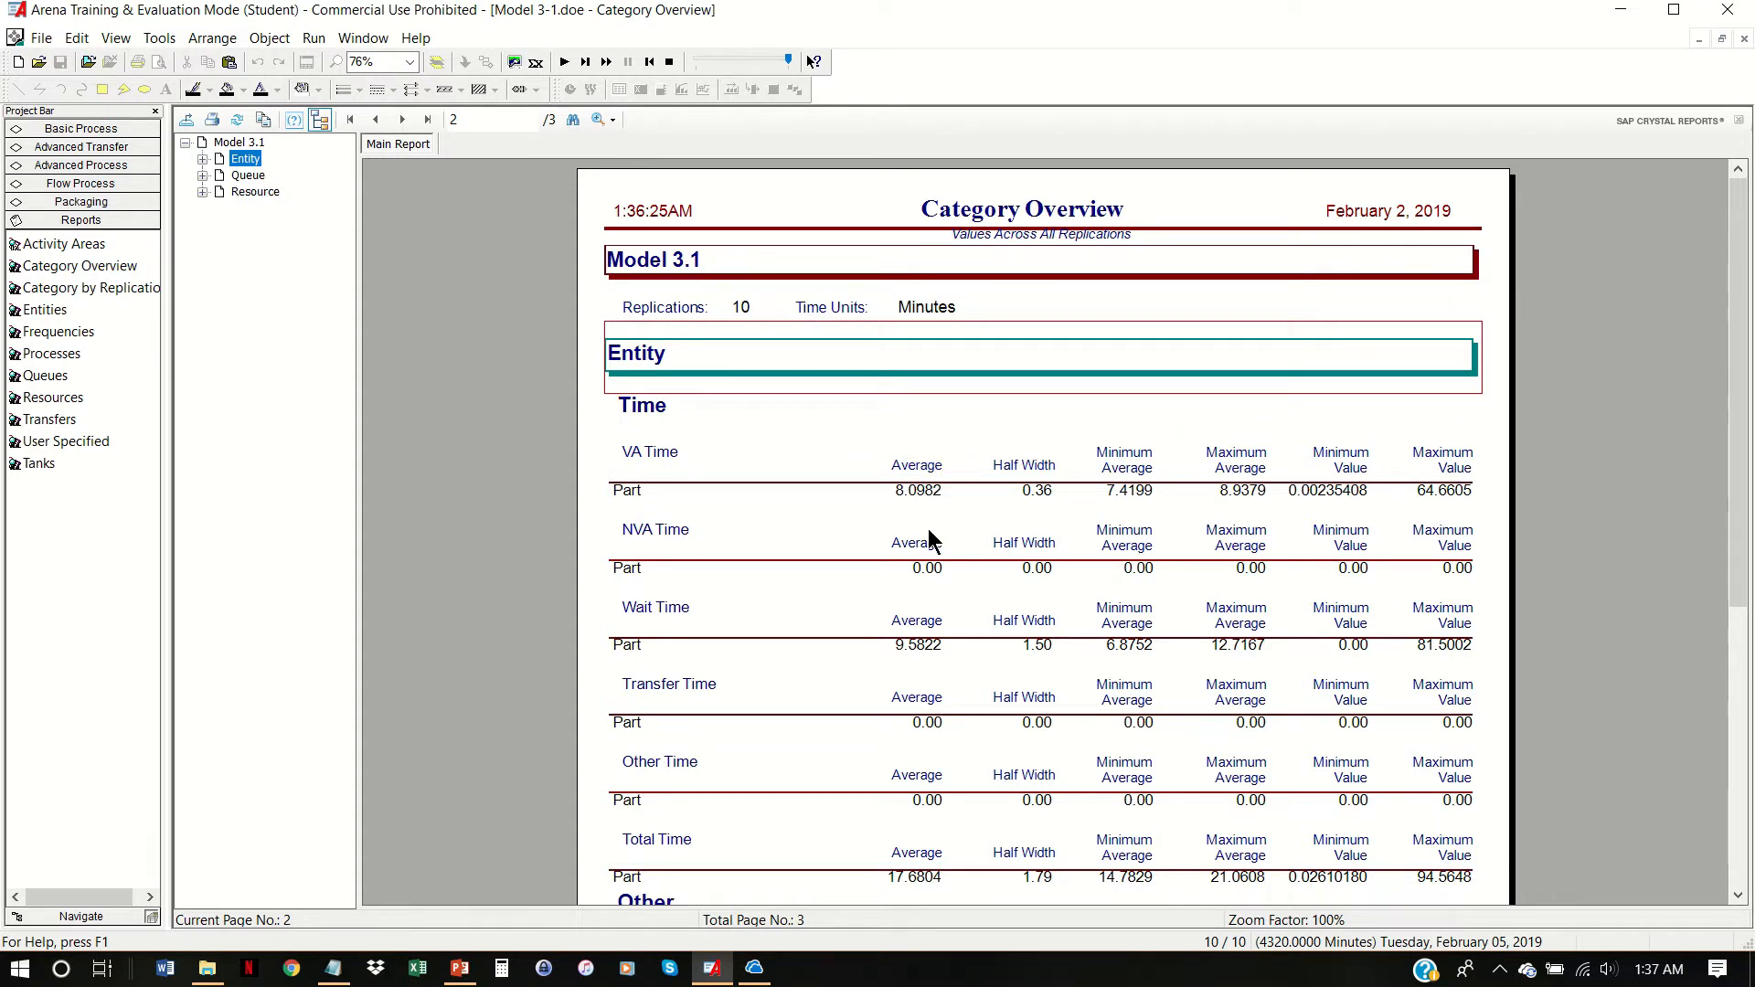
pyautogui.scroll(-3, 929, 530)
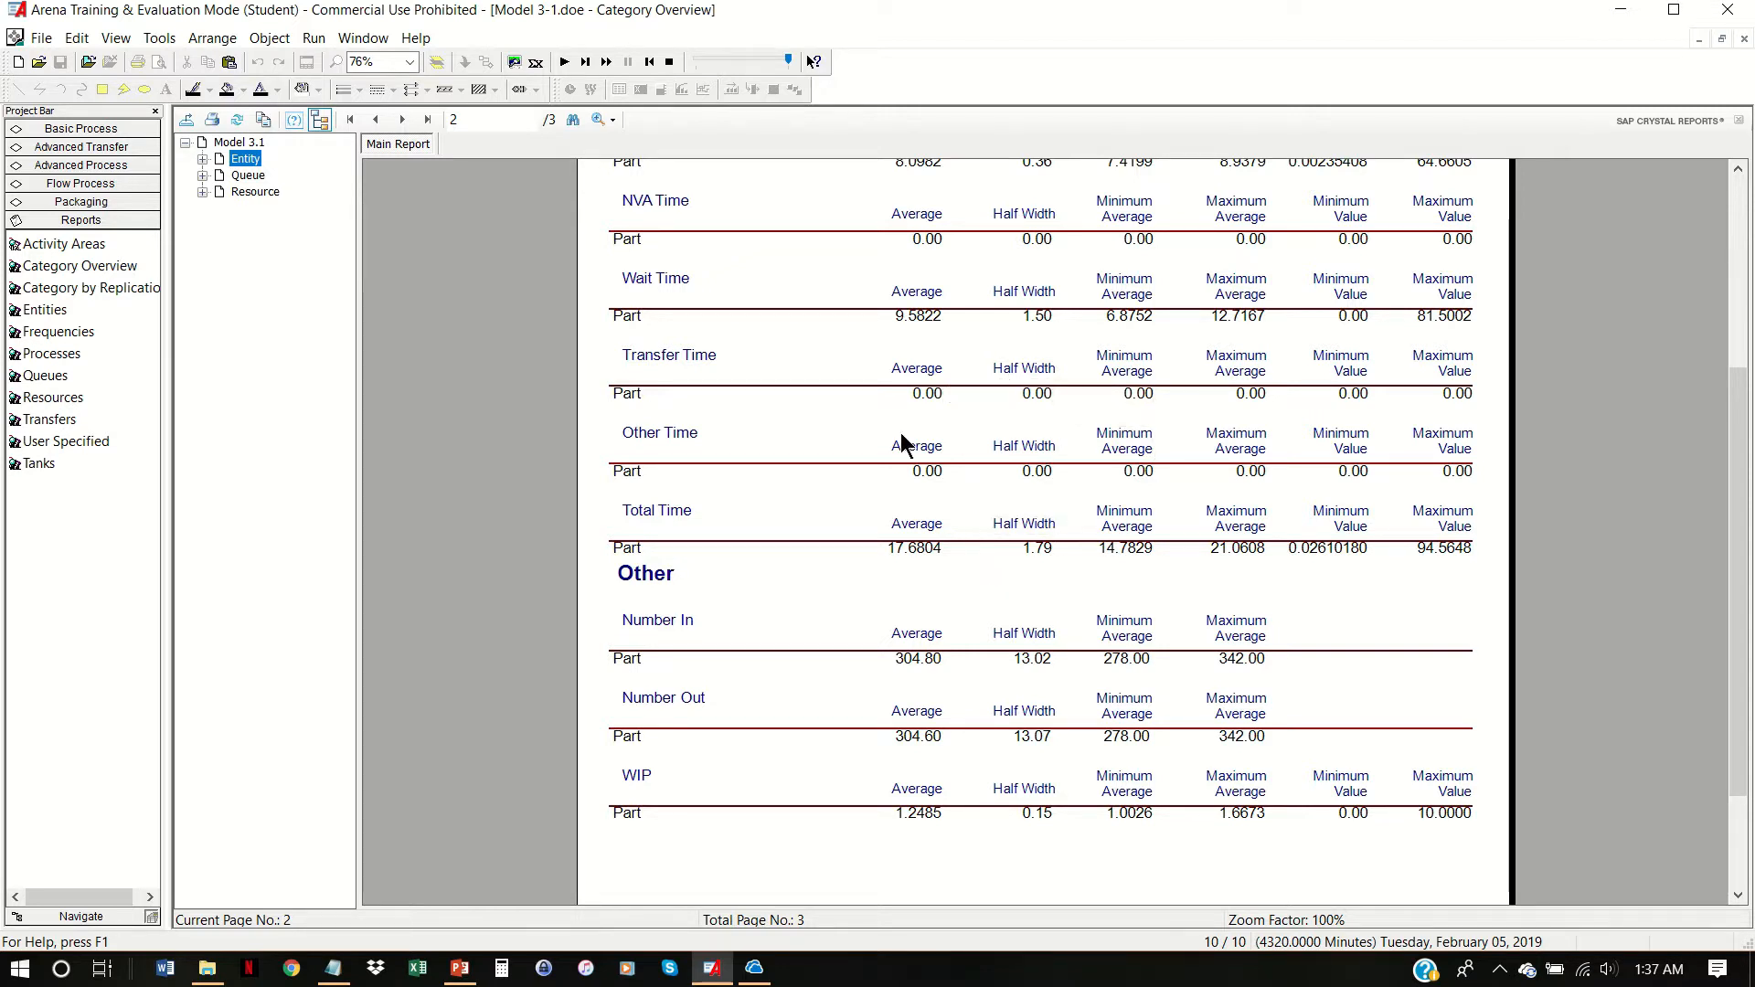
pyautogui.scroll(-3, 1006, 493)
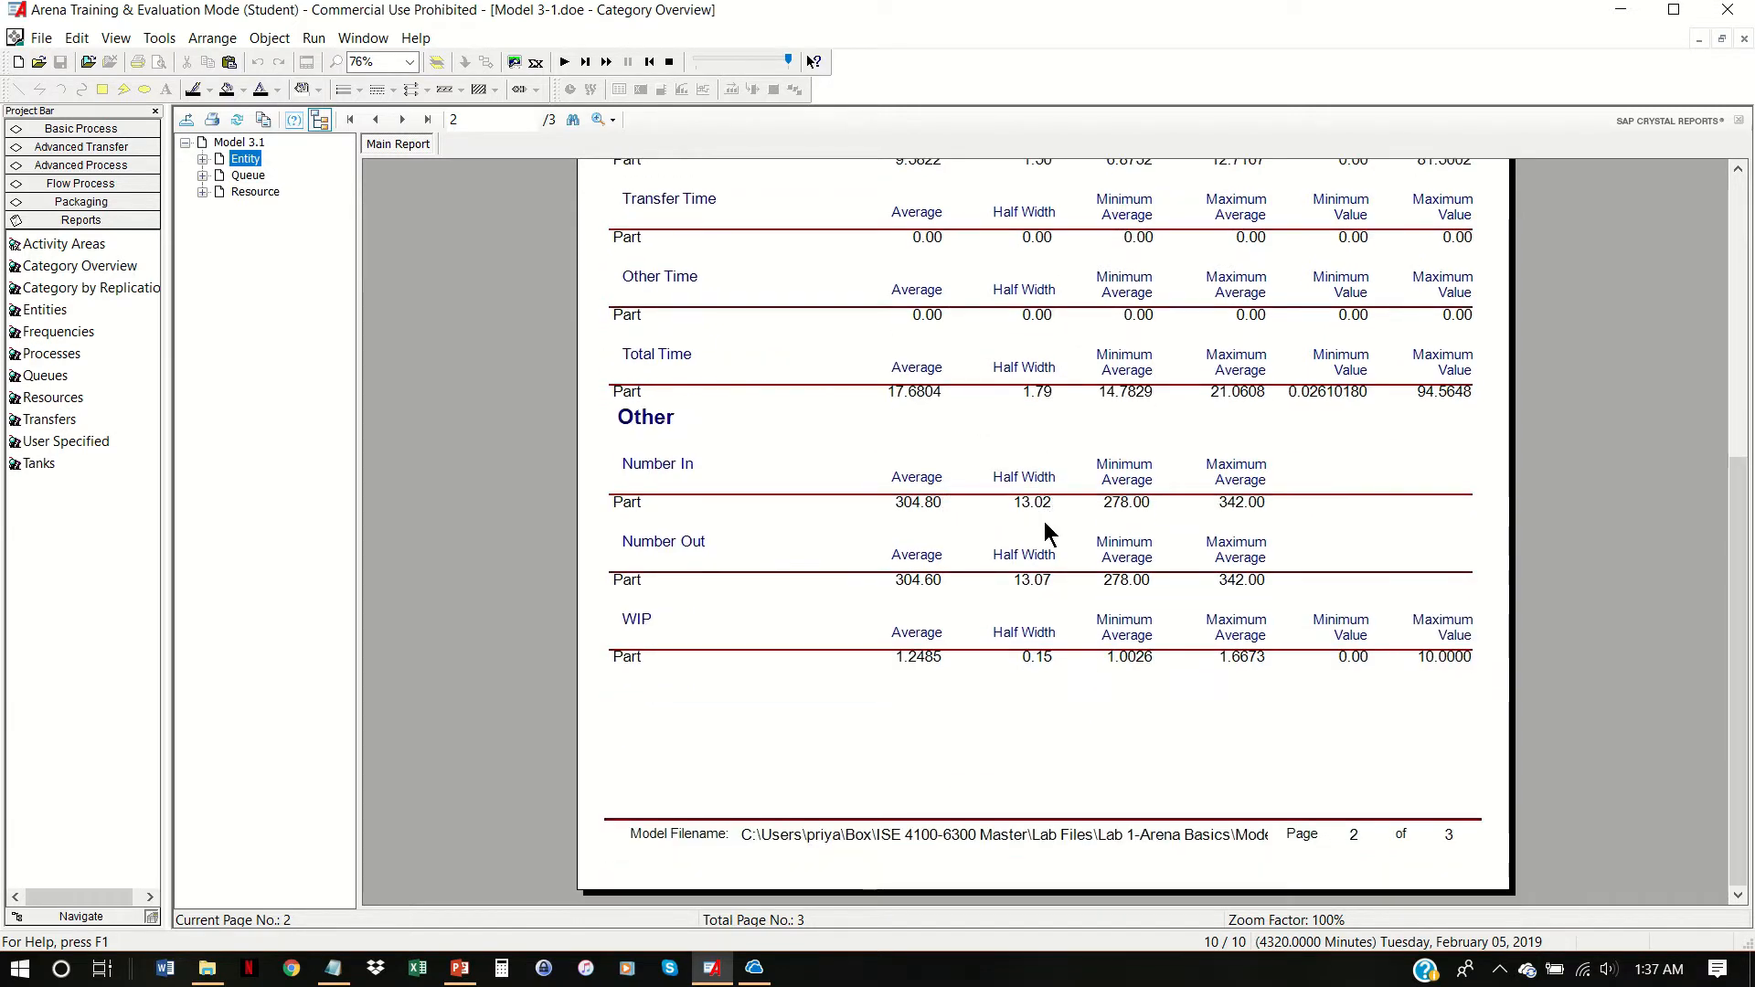
pyautogui.click(256, 175)
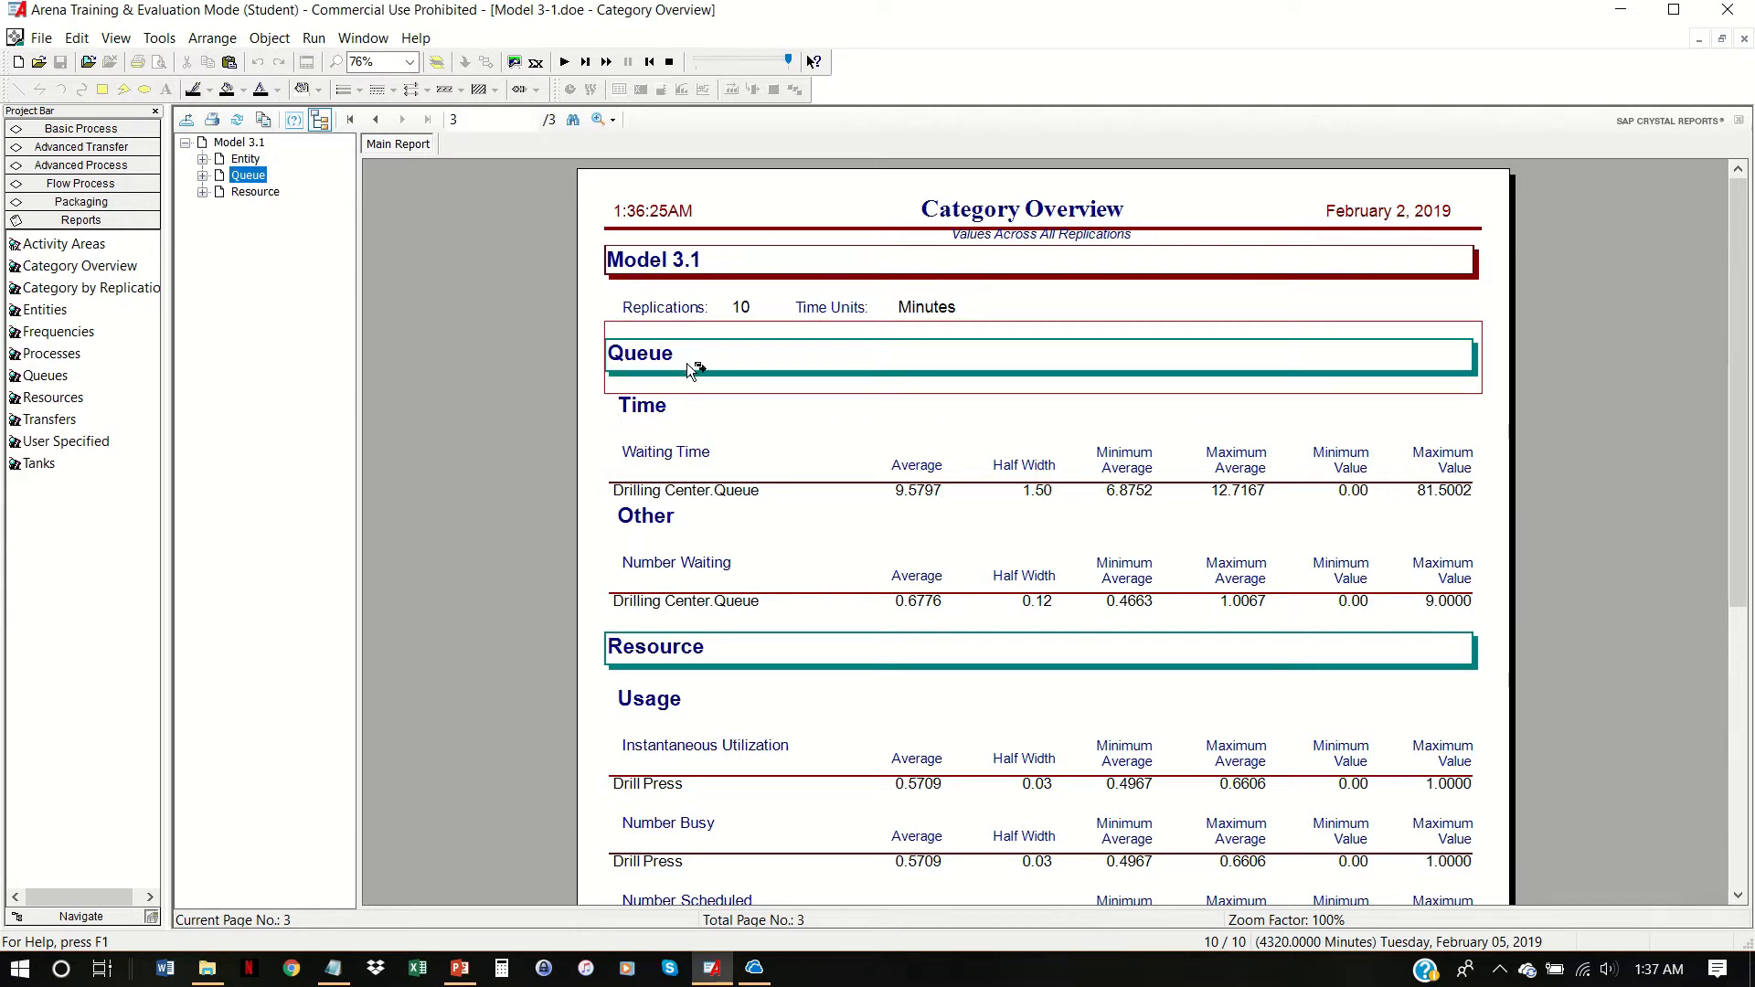
pyautogui.click(245, 158)
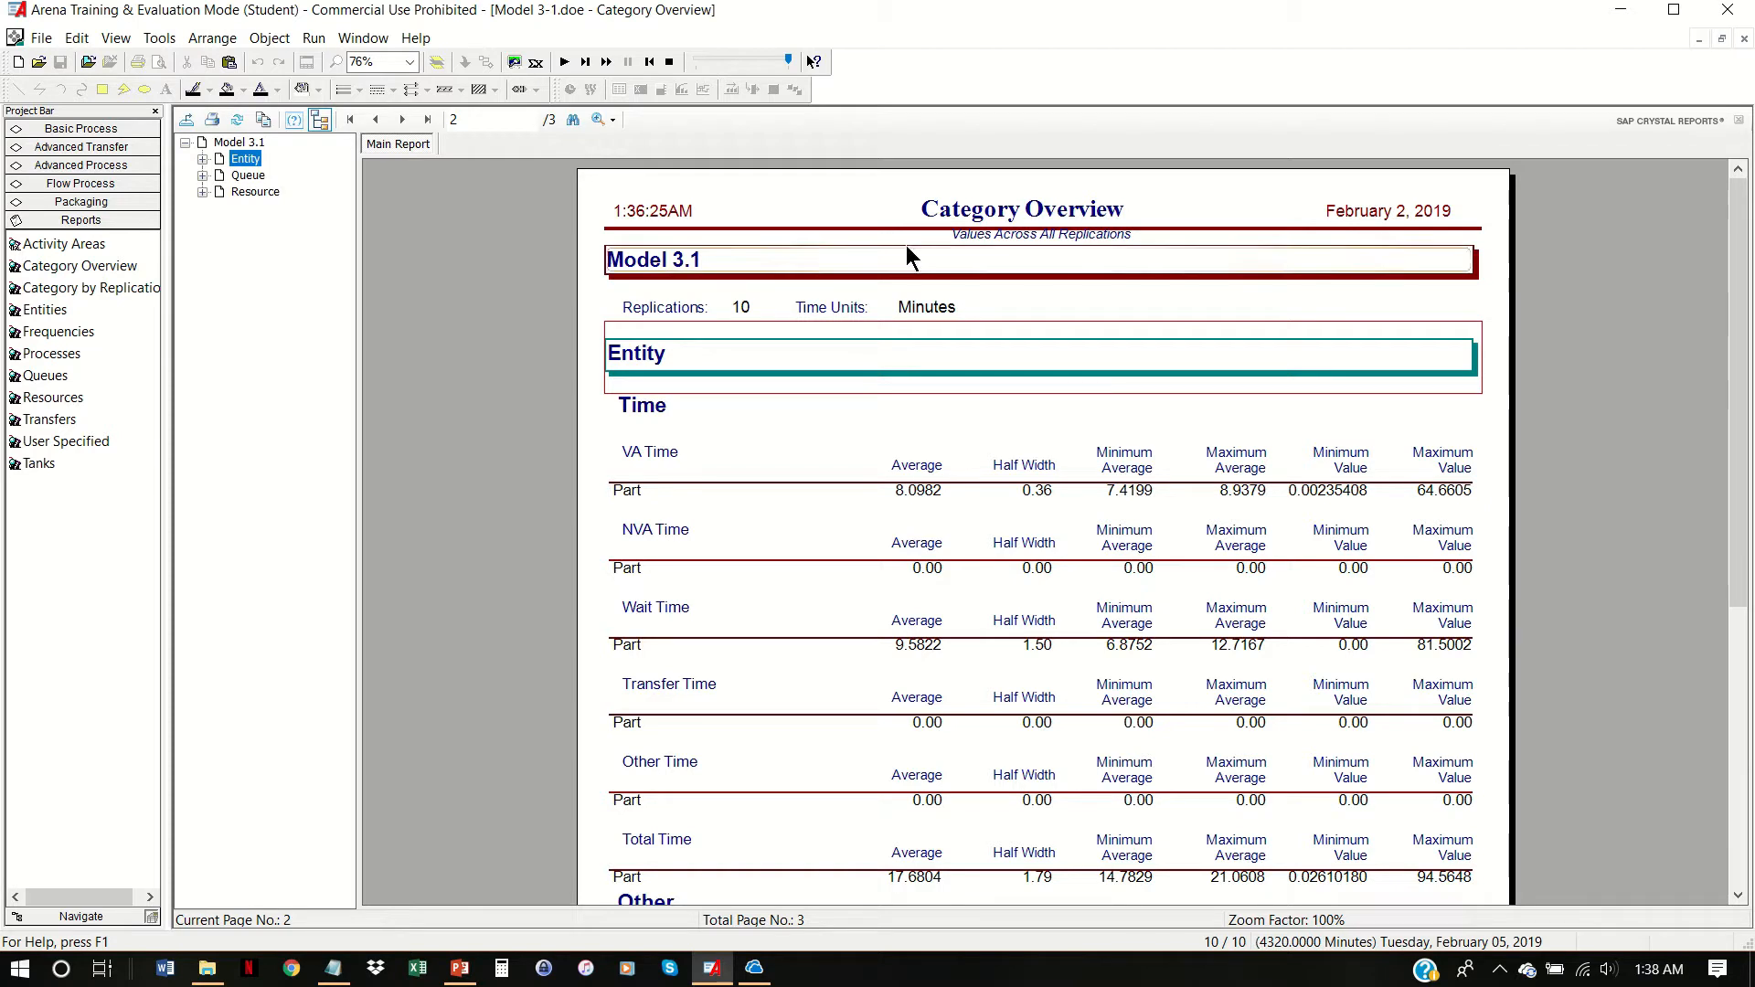
# Step: End the 10-replication run and close its Category Overview report to return to the model
pyautogui.click(670, 63)
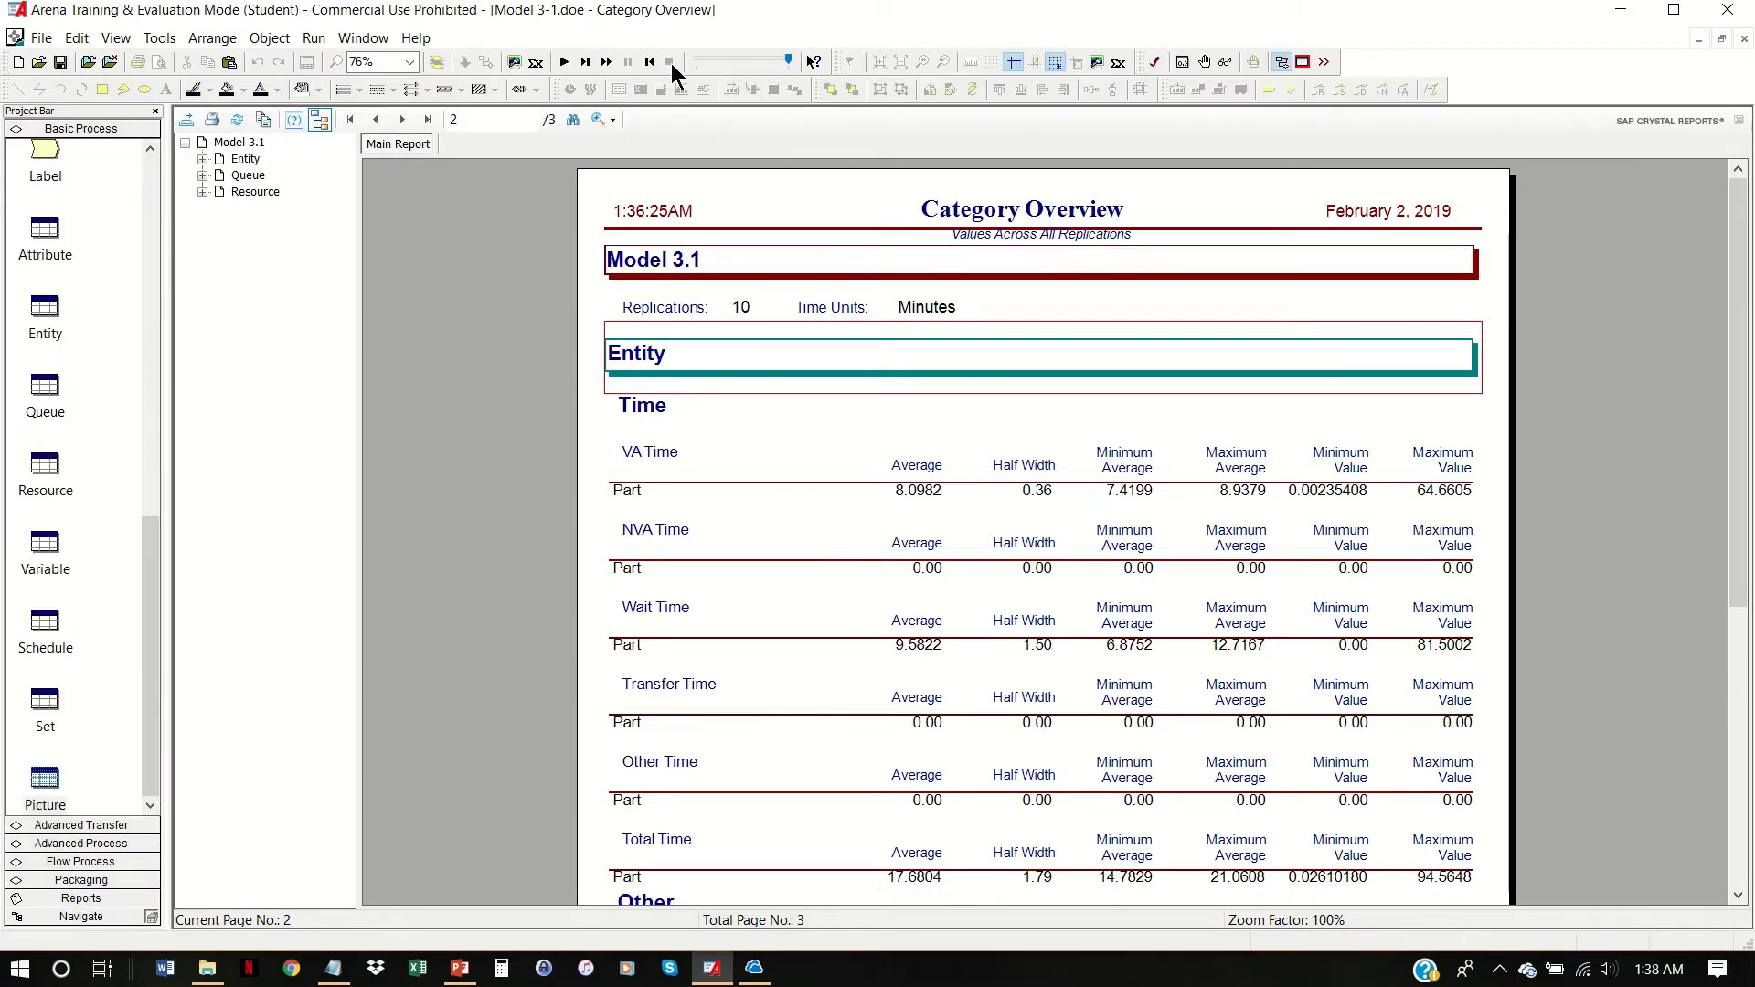
pyautogui.click(1743, 38)
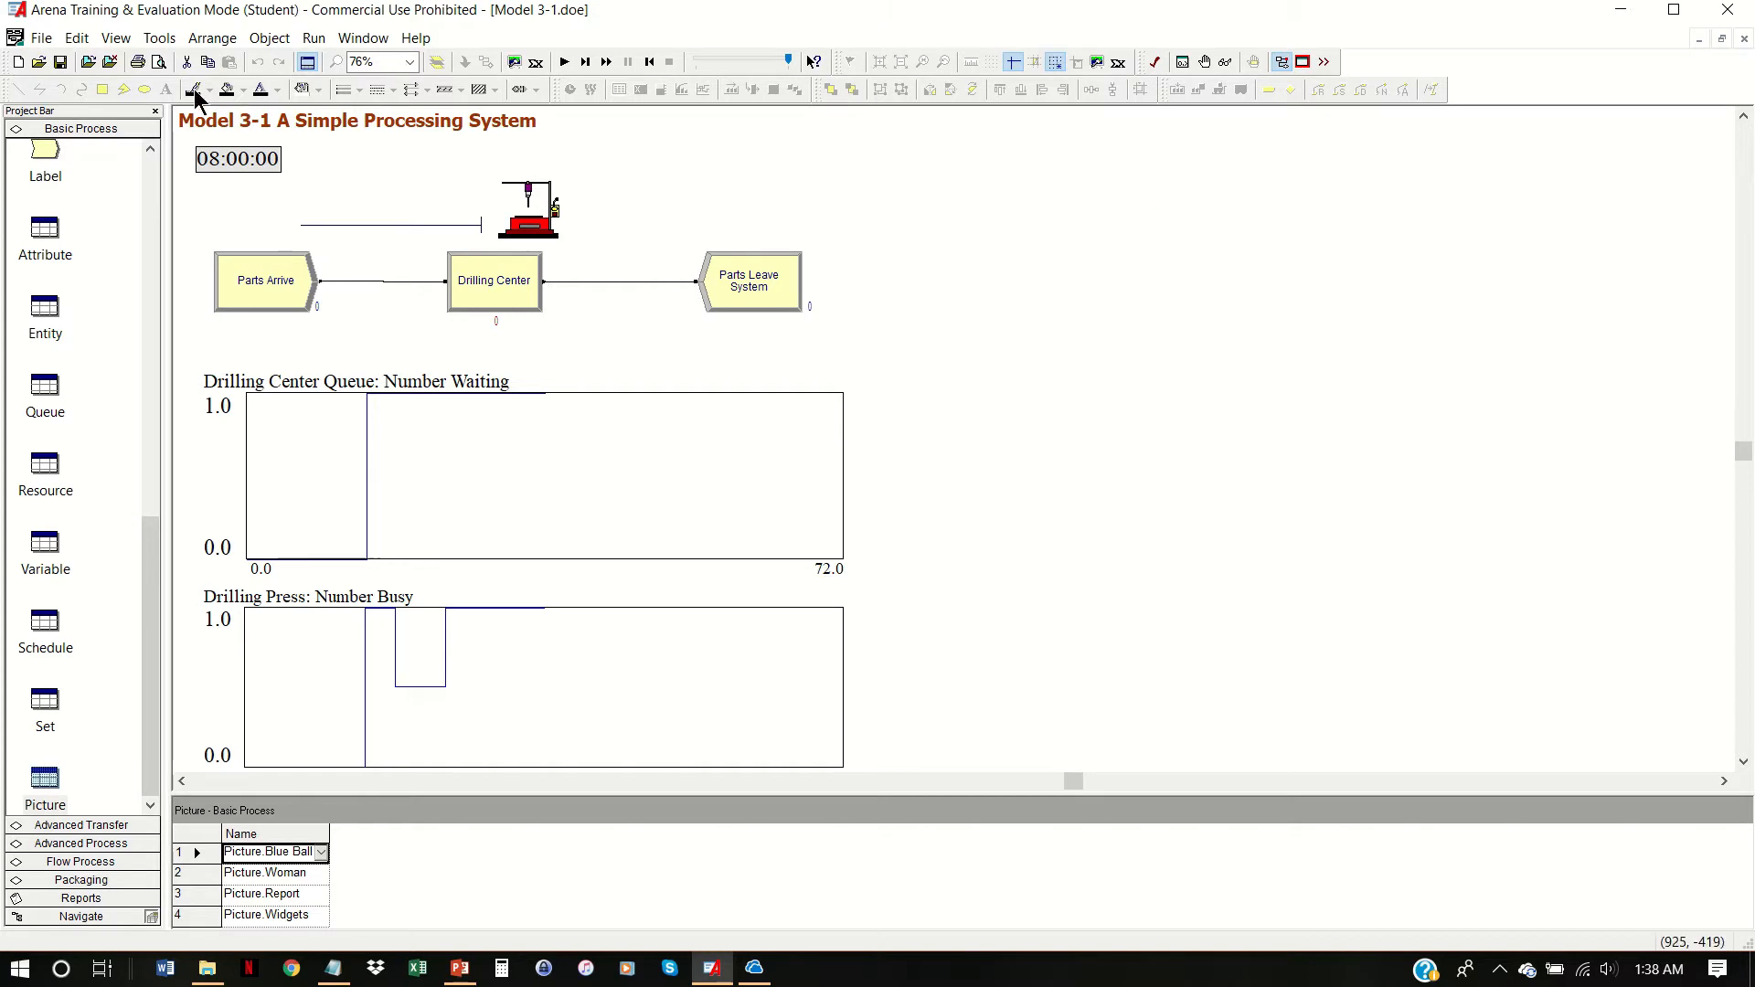
# Step: Start a new model and place a Create, a Process and a Dispose module in a row, connected in sequence
pyautogui.click(43, 39)
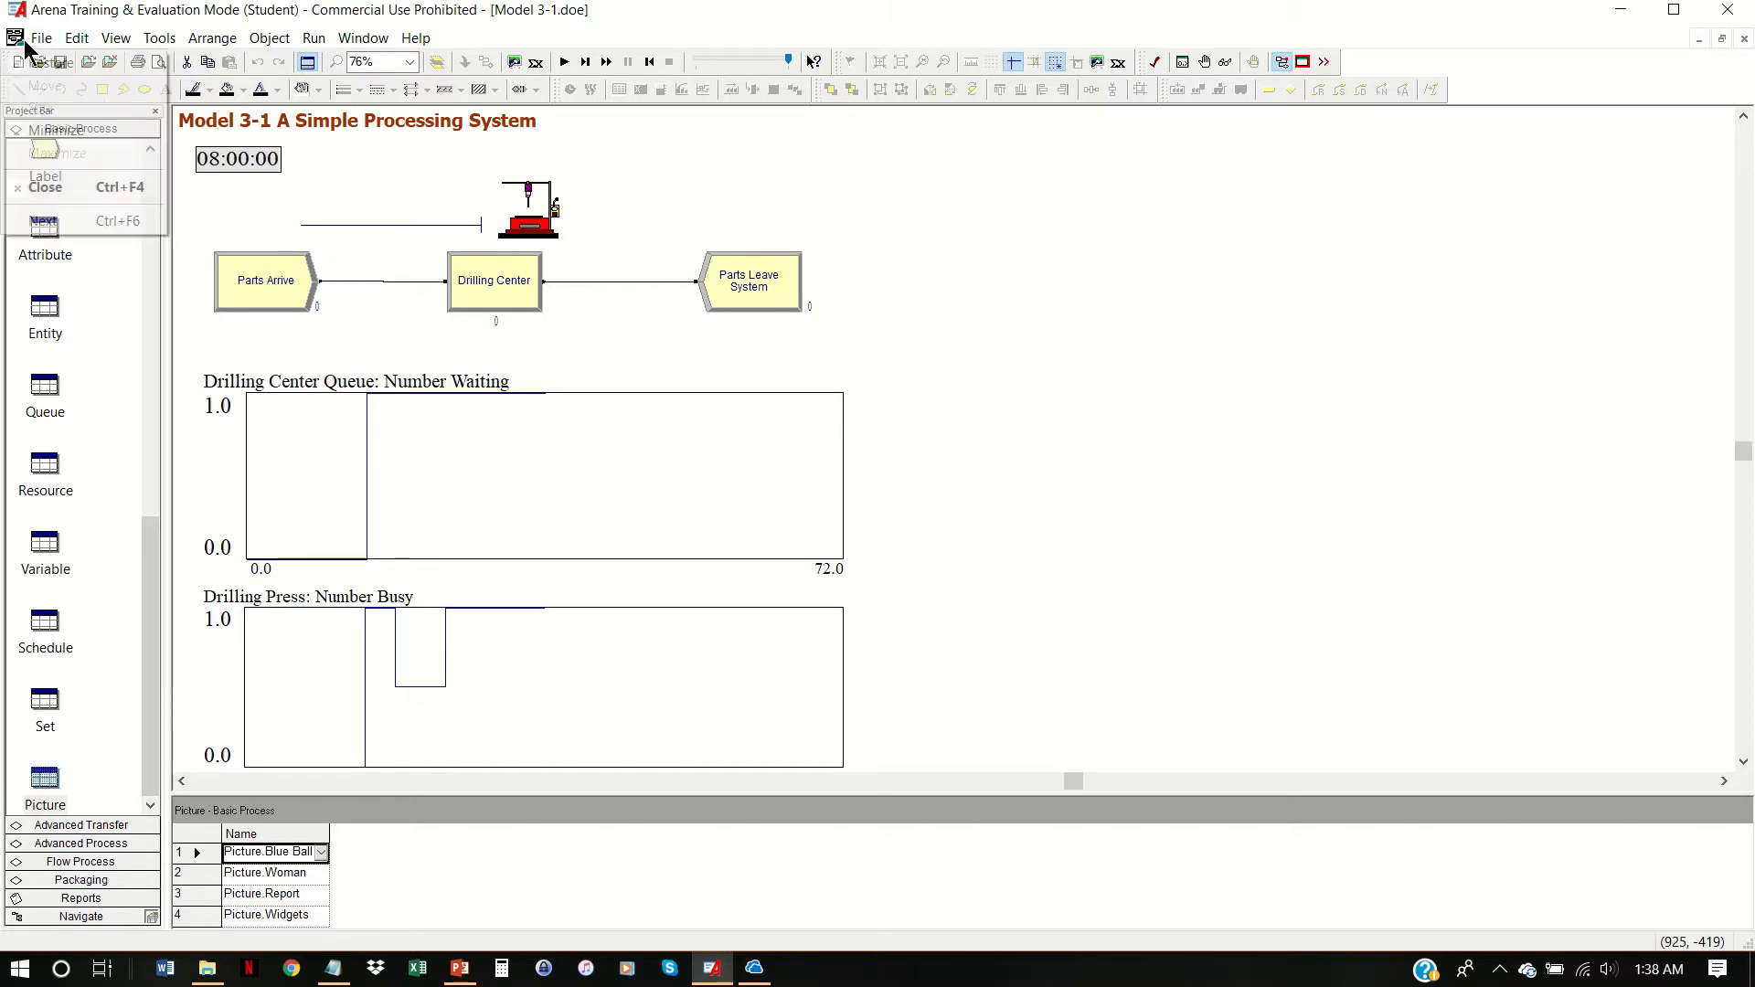
pyautogui.click(51, 60)
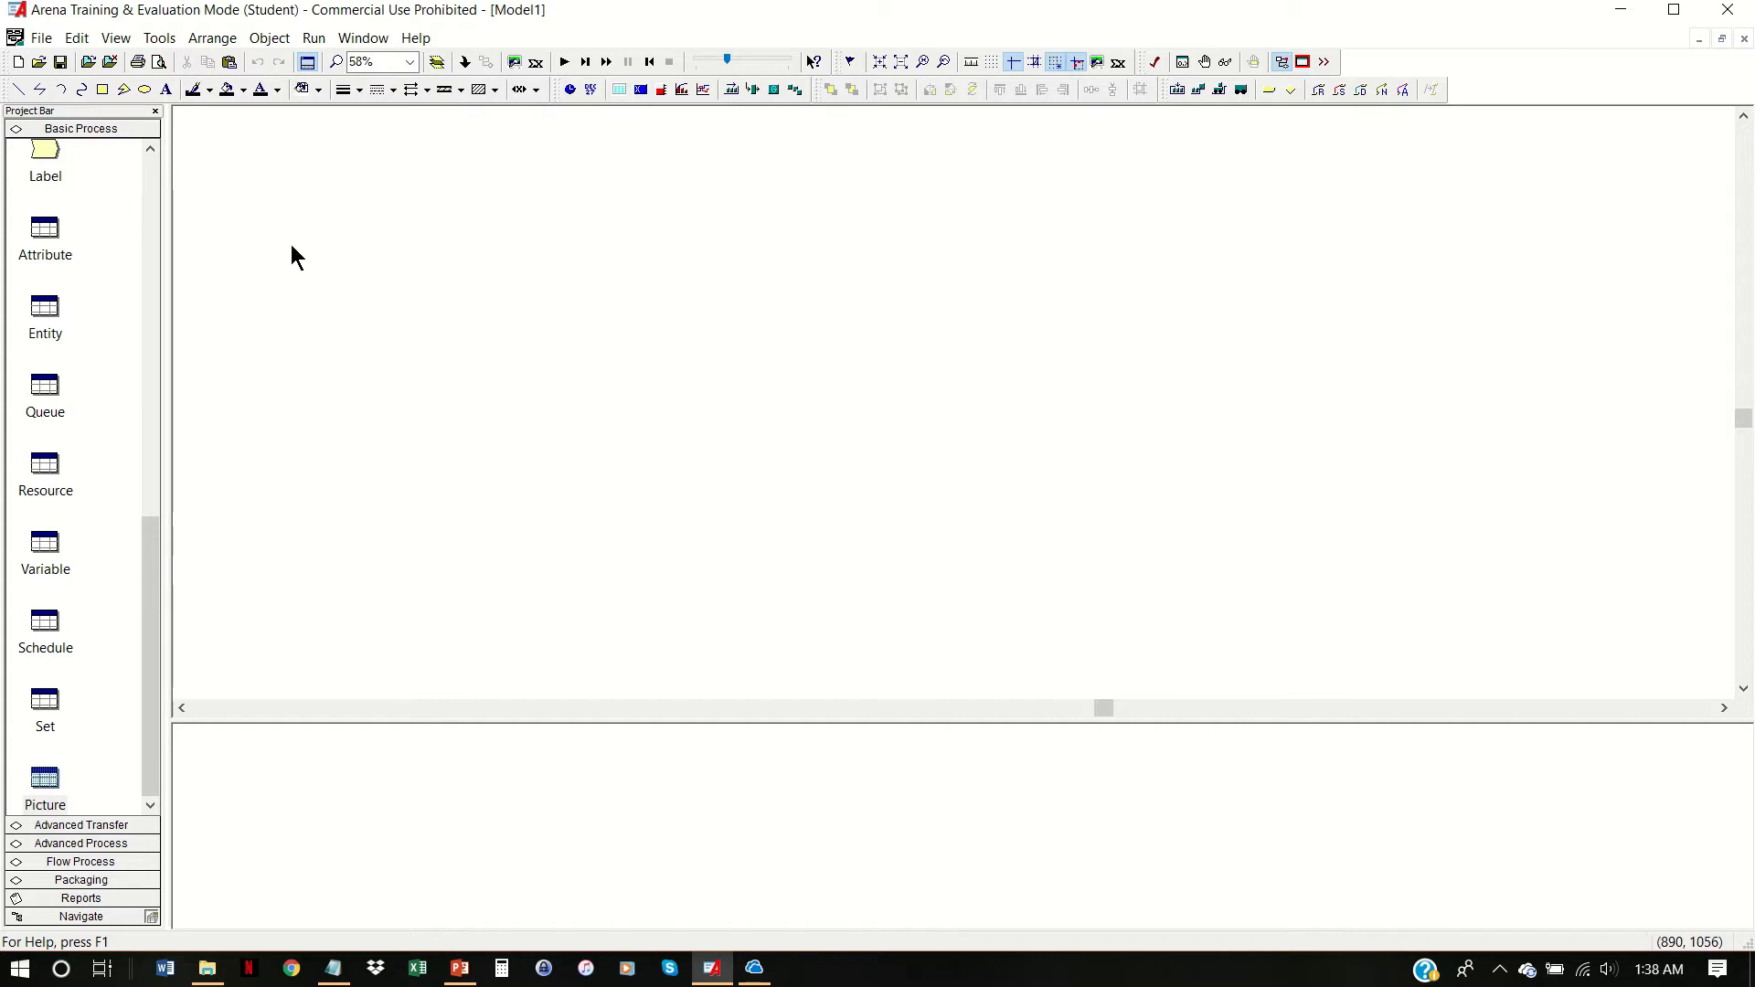
pyautogui.moveTo(153, 541); pyautogui.dragTo(159, 135)
pyautogui.click(44, 157)
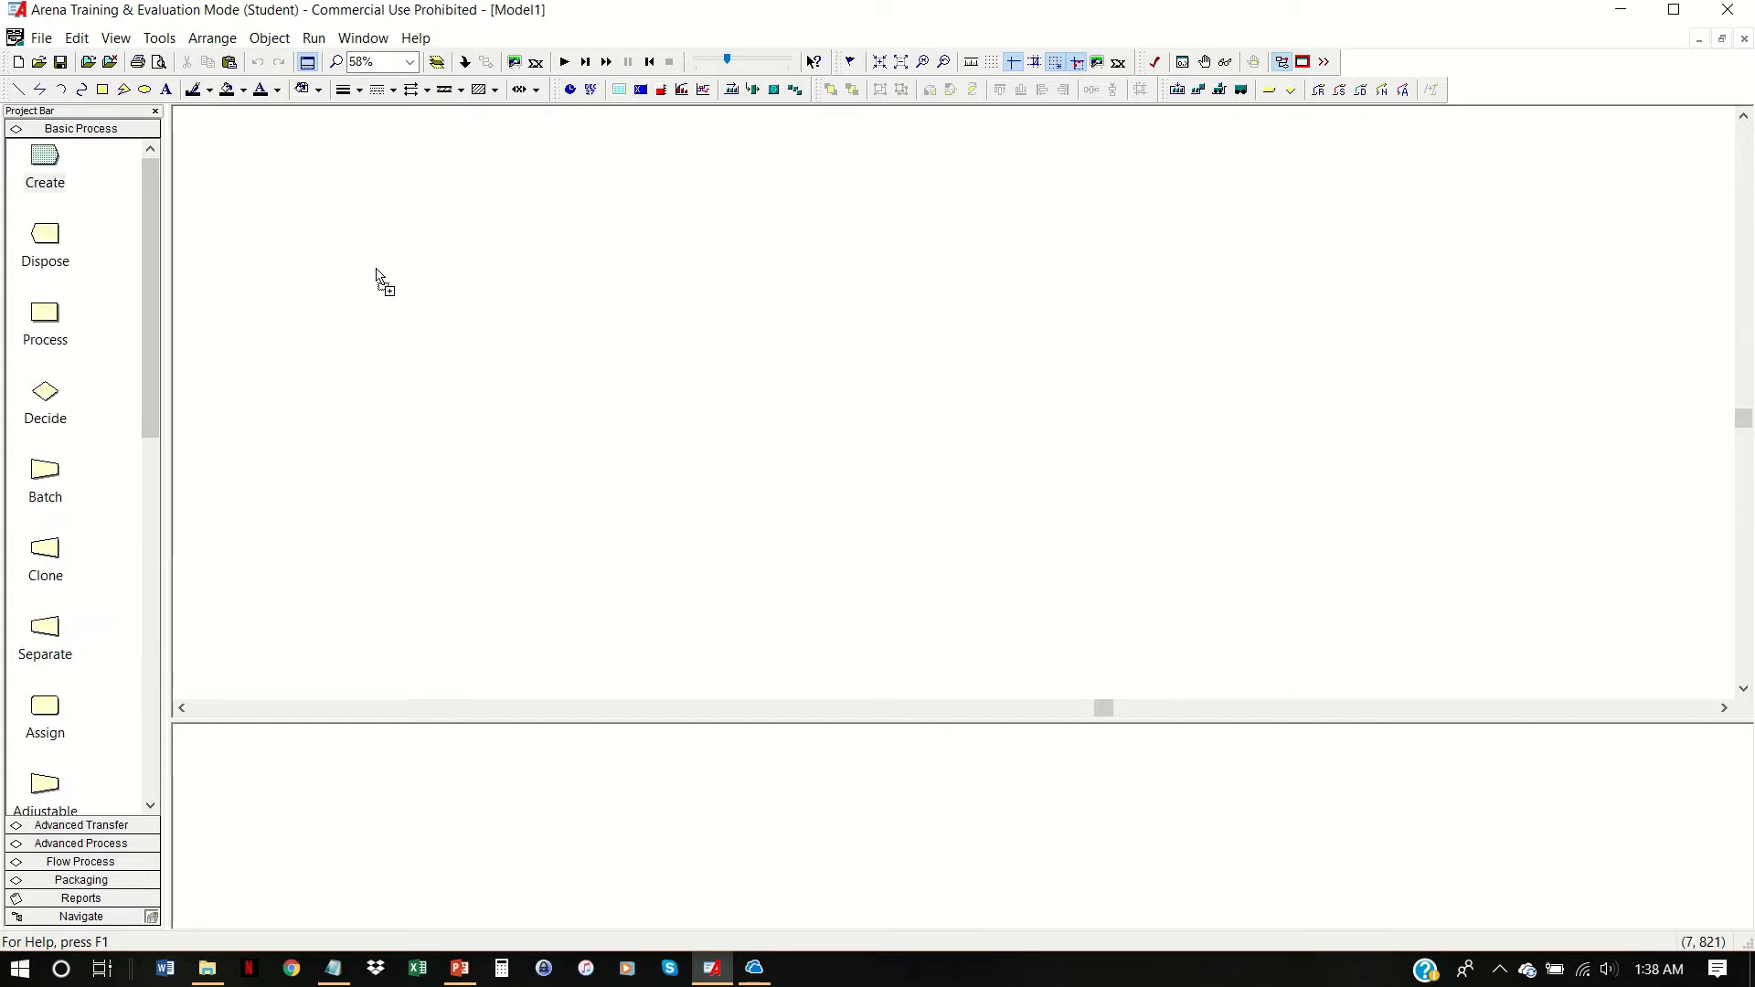
pyautogui.click(341, 316)
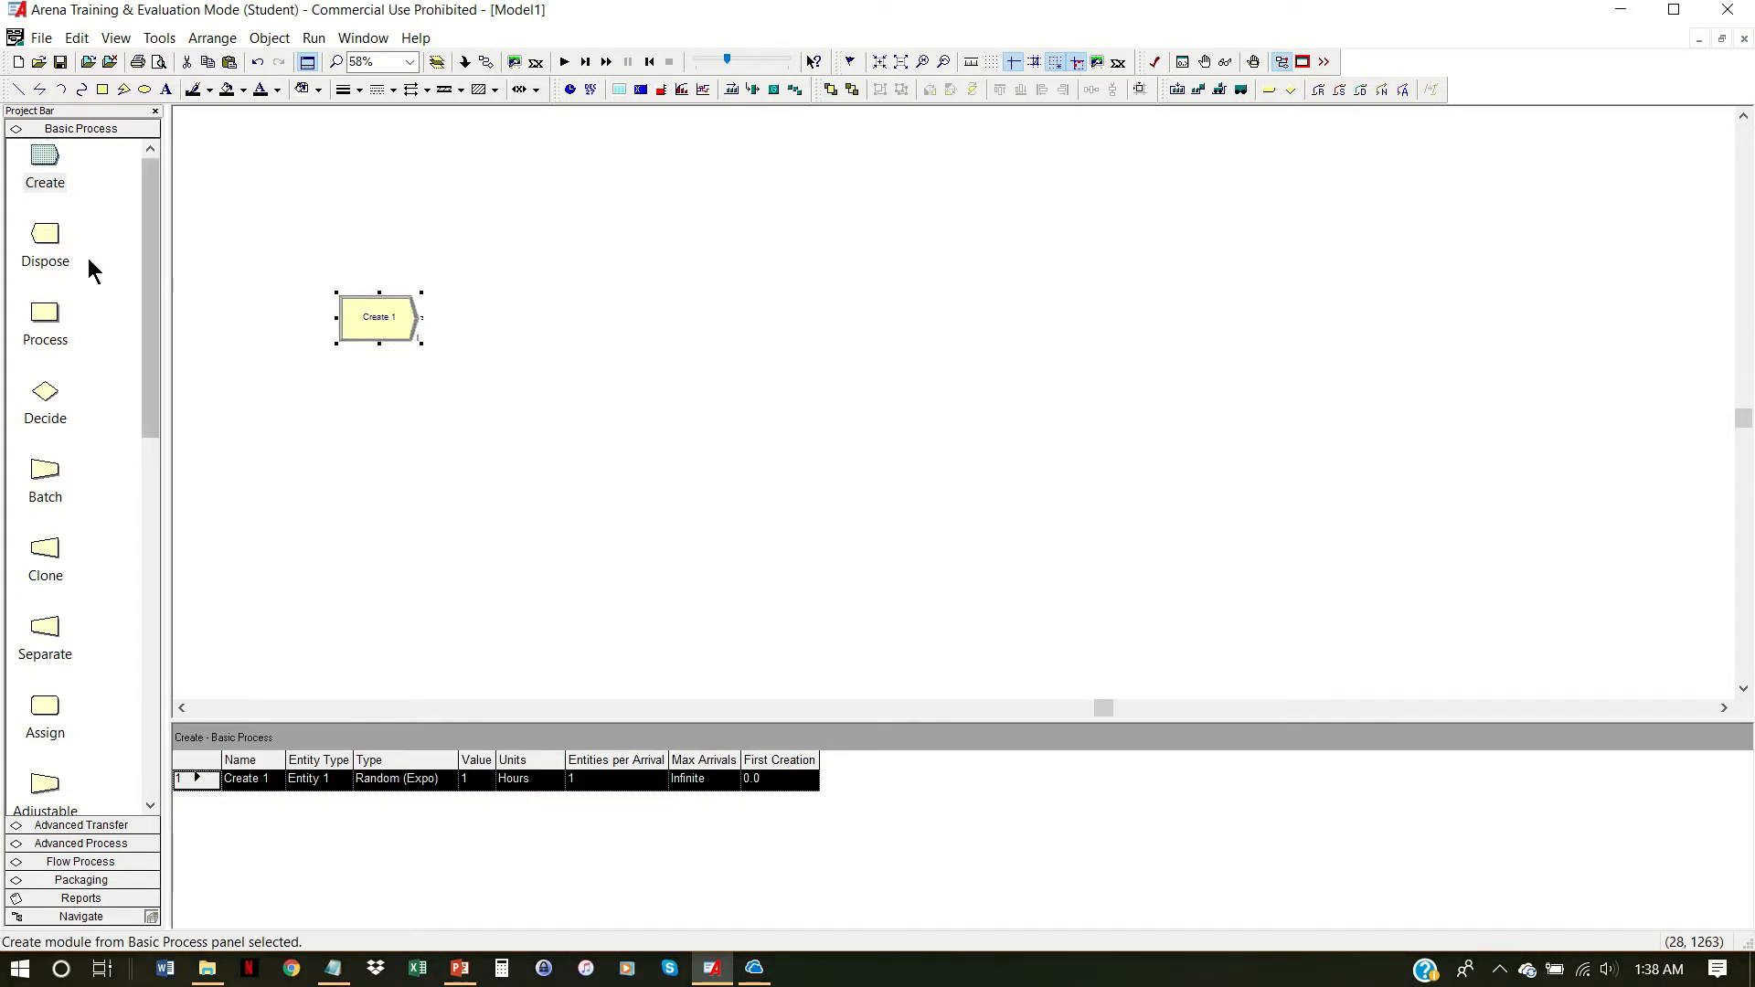
pyautogui.click(41, 320)
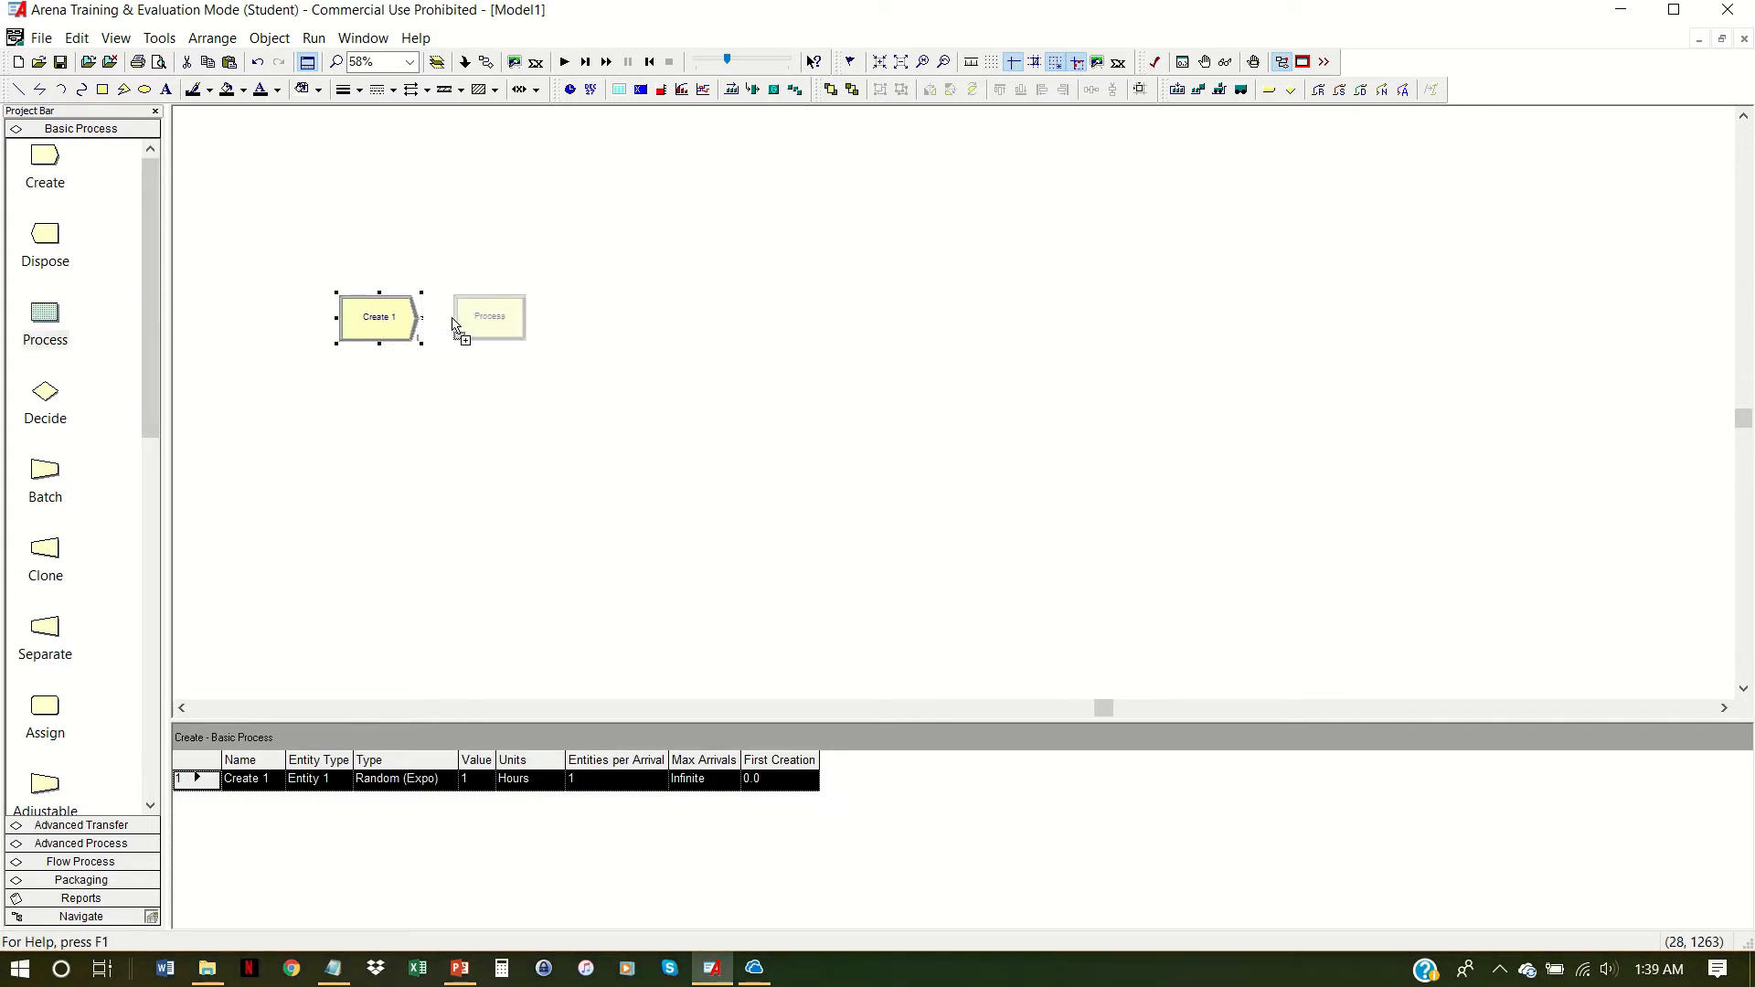
pyautogui.click(454, 318)
pyautogui.click(50, 236)
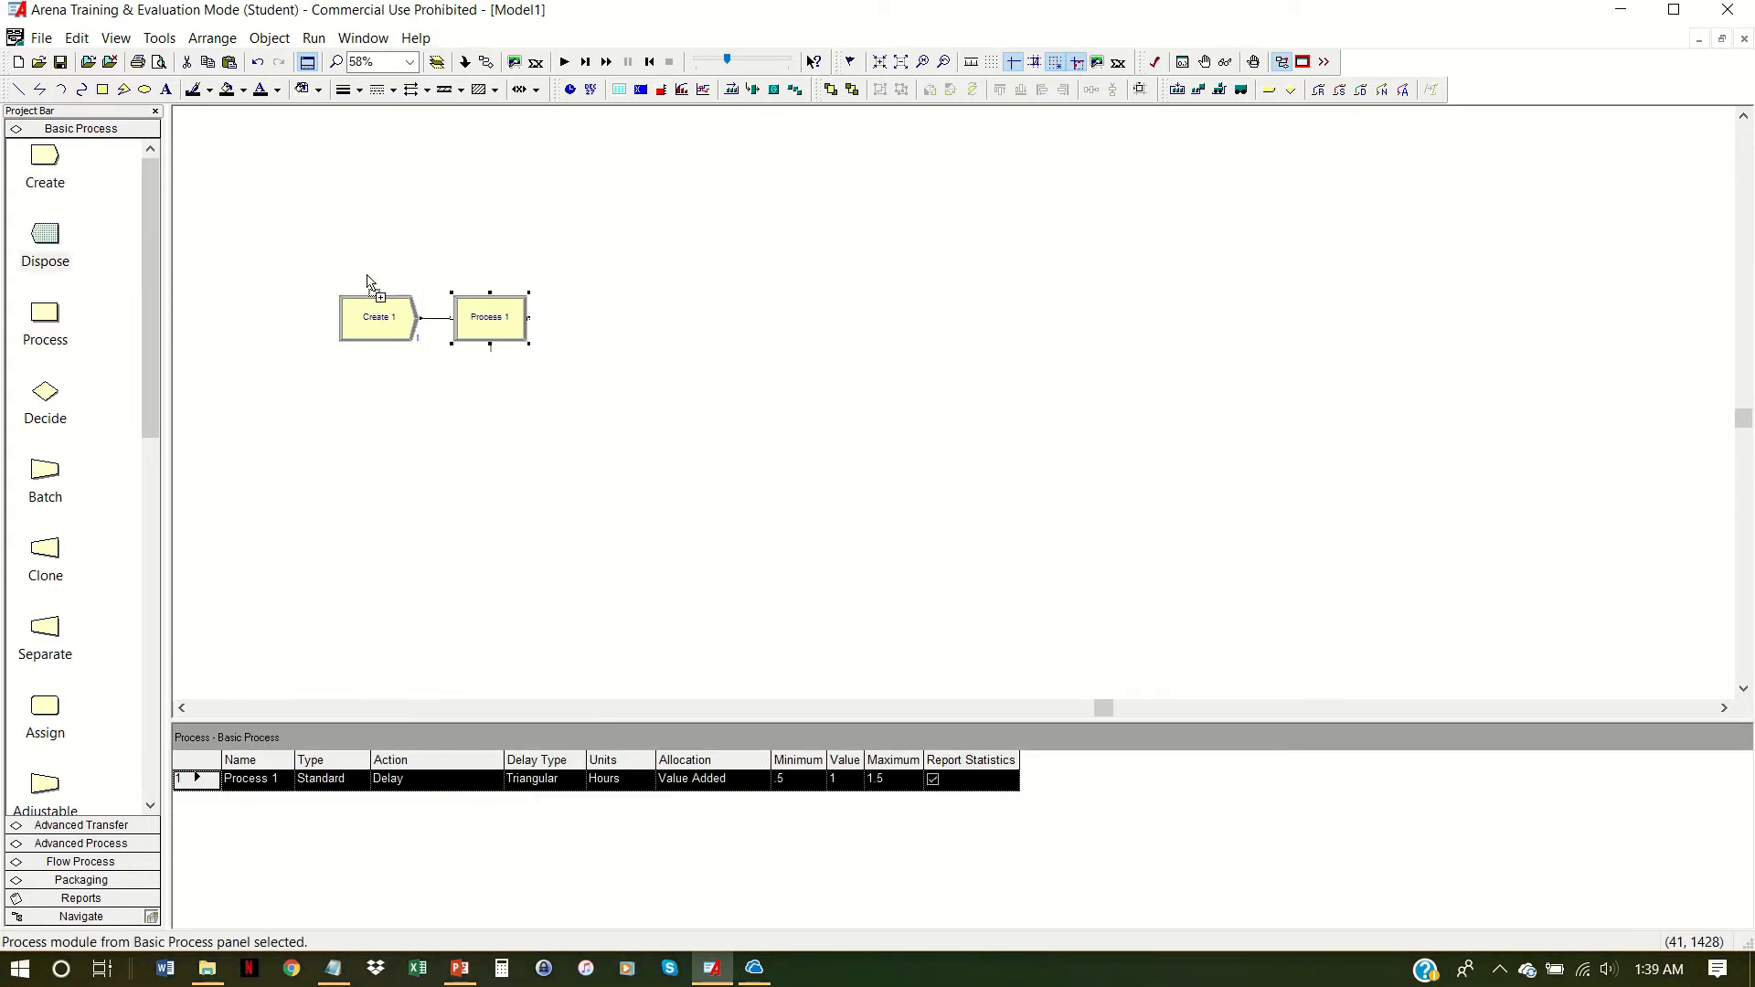
pyautogui.click(553, 320)
# Step: Name the Create module "Parts arrive" and set its entity type to Part
pyautogui.doubleClick(393, 320)
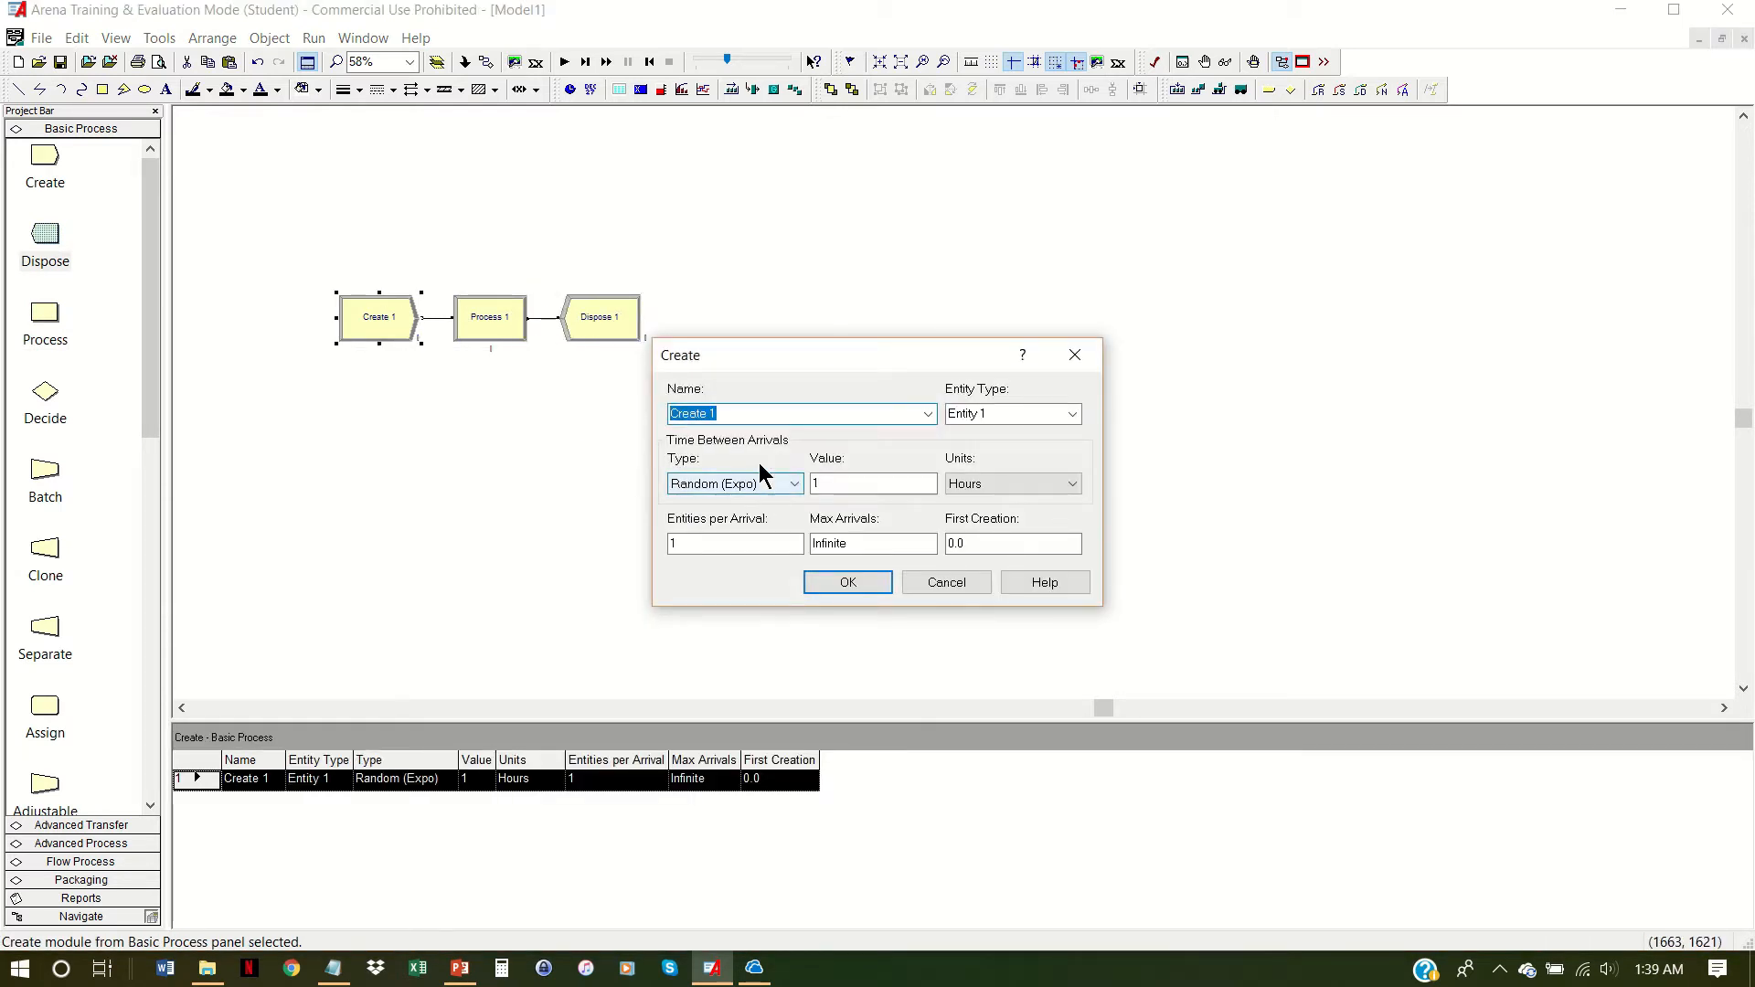
pyautogui.write('Part')
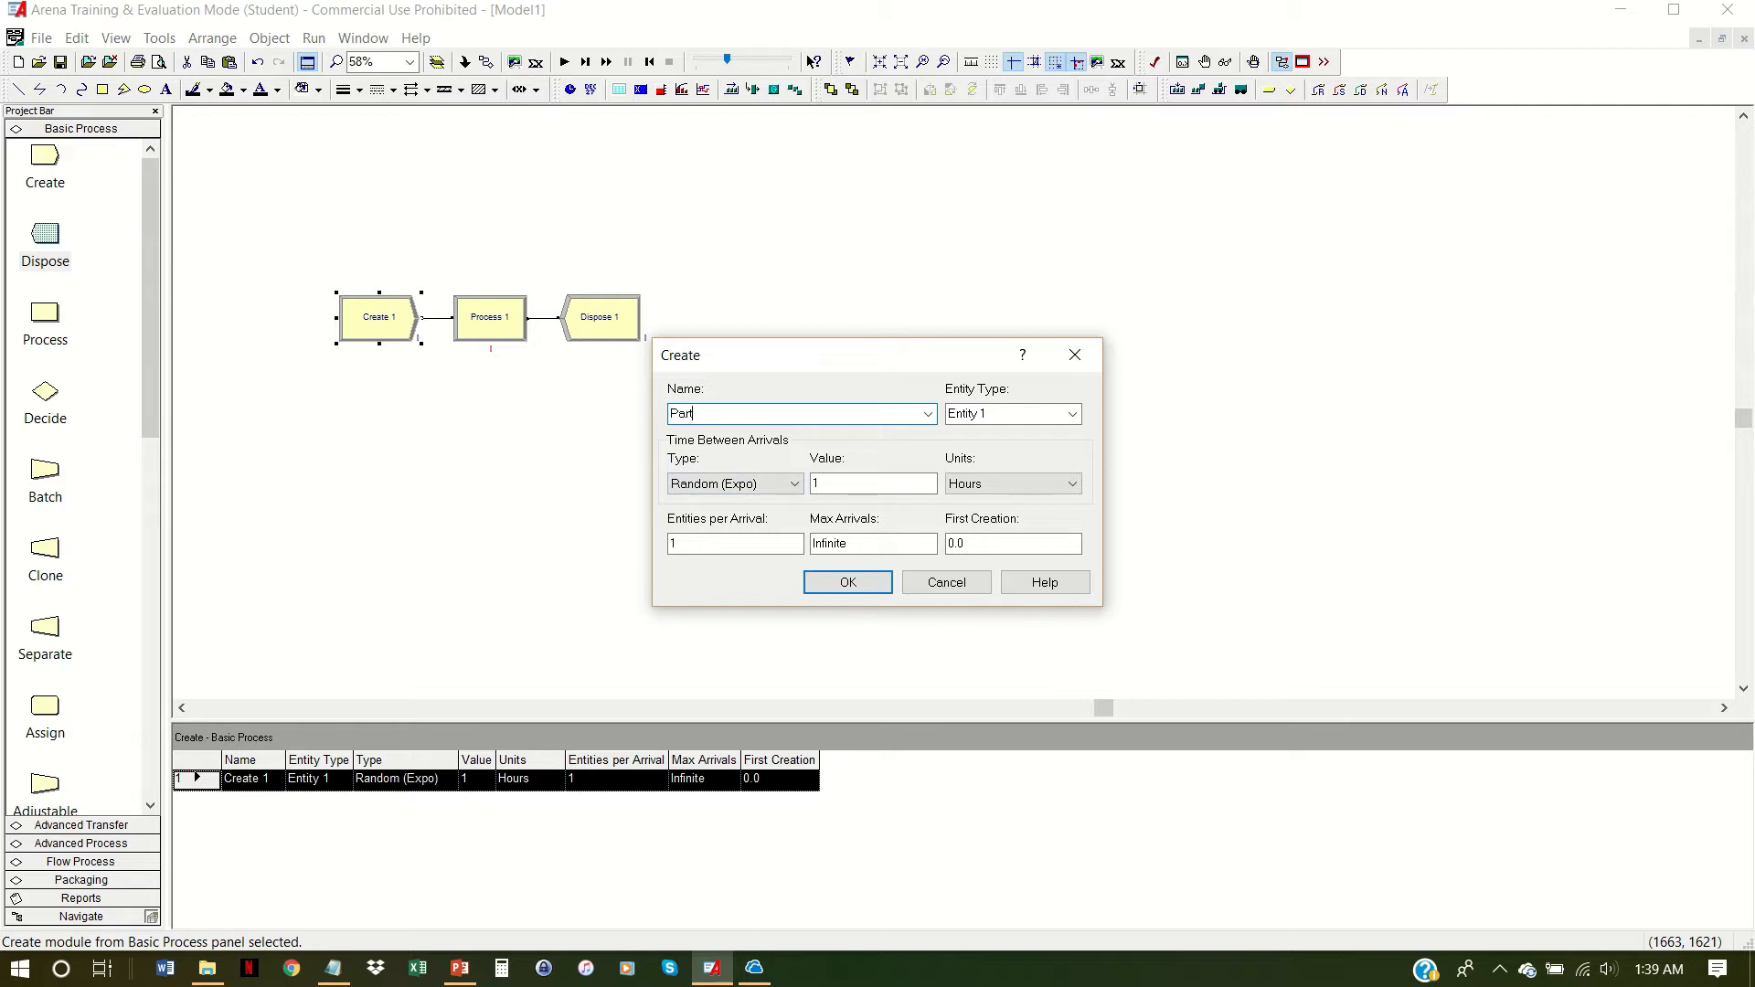
pyautogui.write('s arrive')
pyautogui.press('Tab')
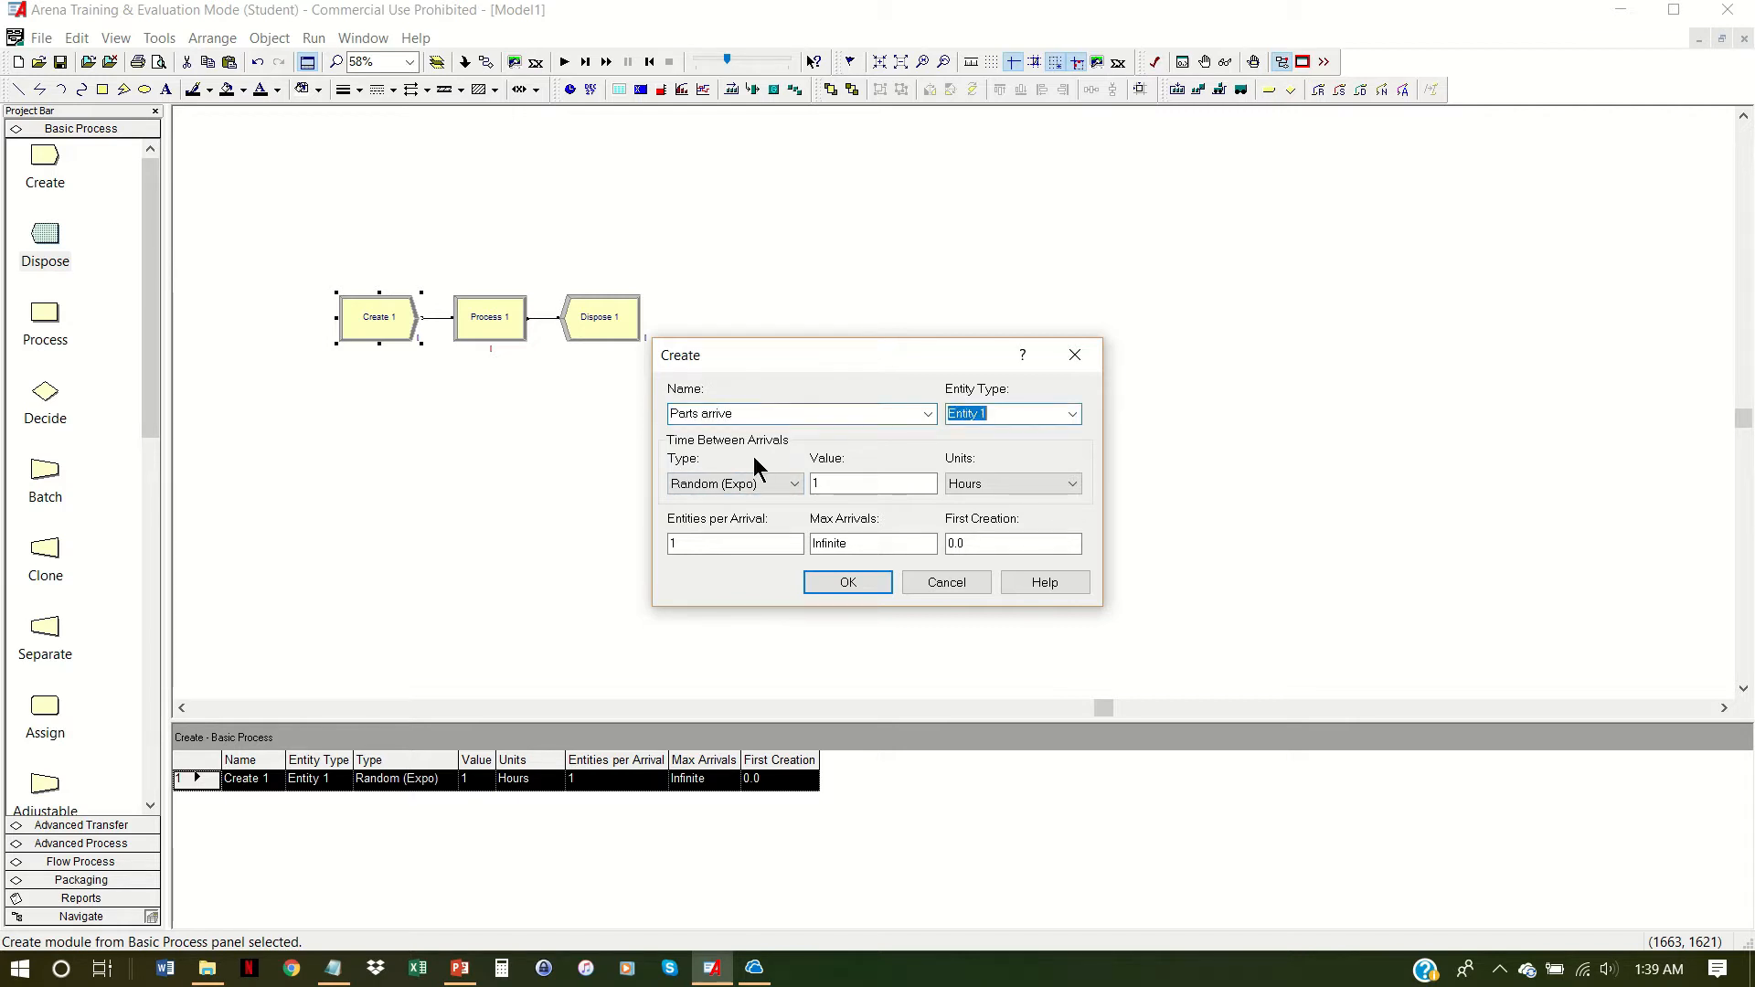
pyautogui.write('Part')
# Step: Set the Create module's random time between arrivals to 15 minutes and accept its settings
pyautogui.click(832, 484)
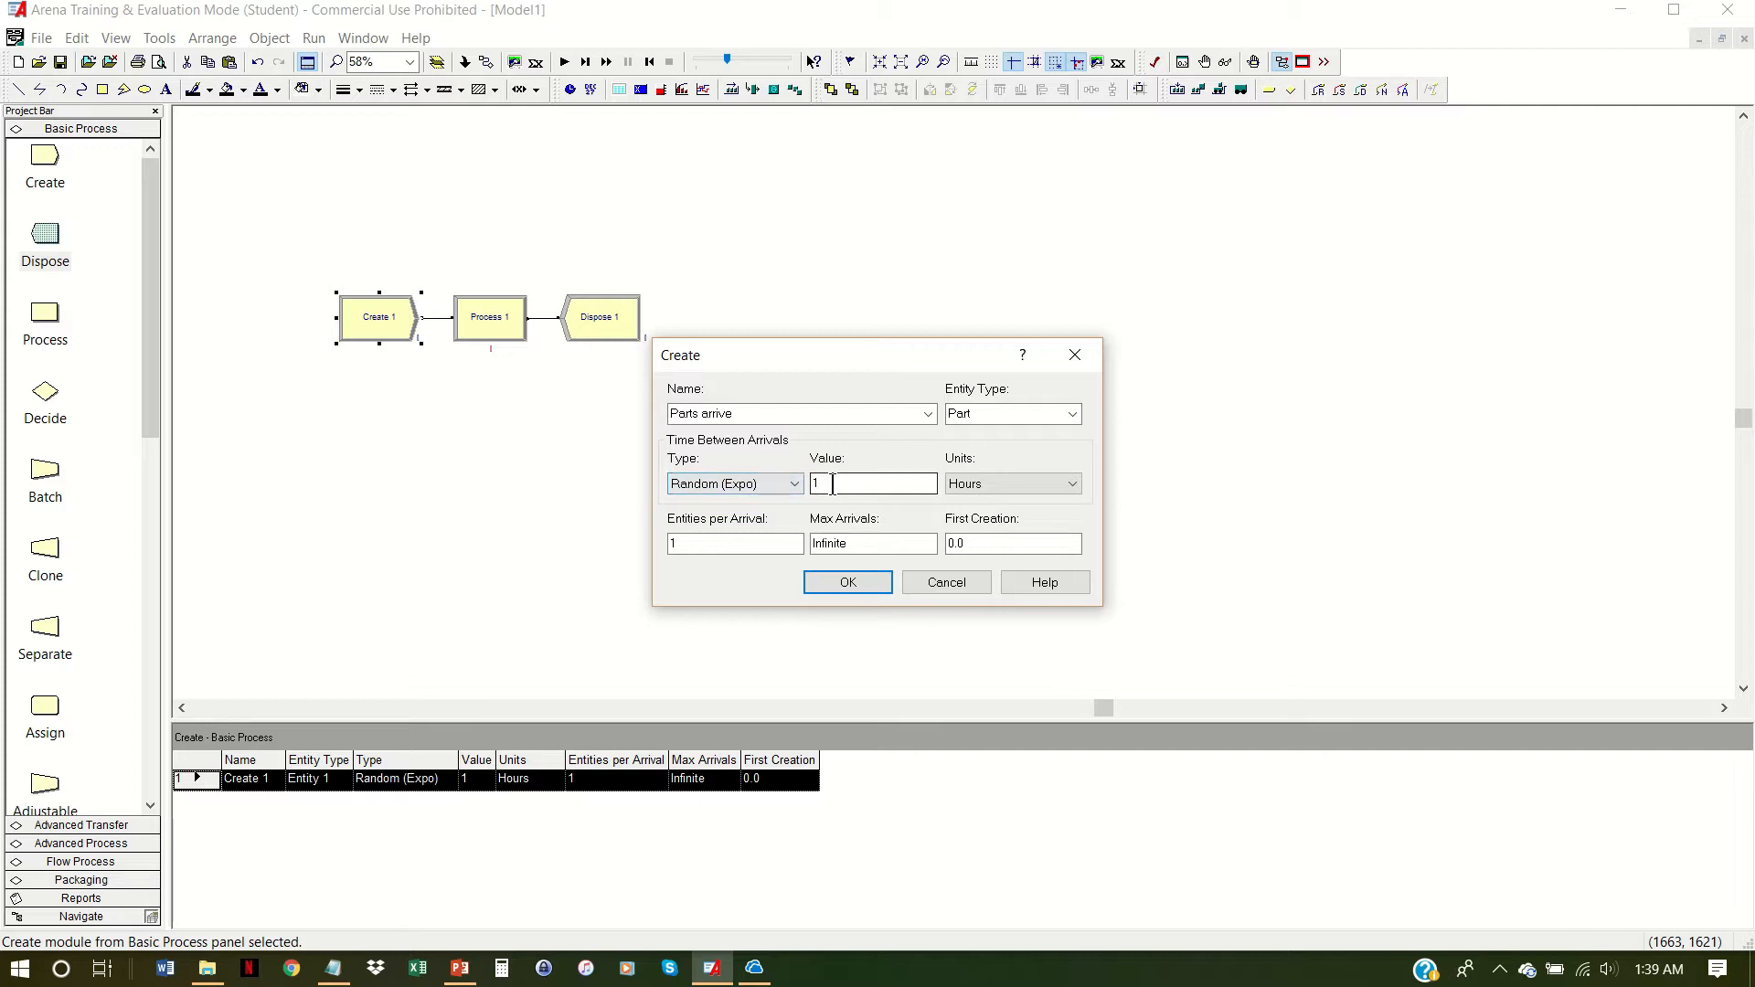
pyautogui.write('5')
pyautogui.click(1069, 484)
pyautogui.click(982, 519)
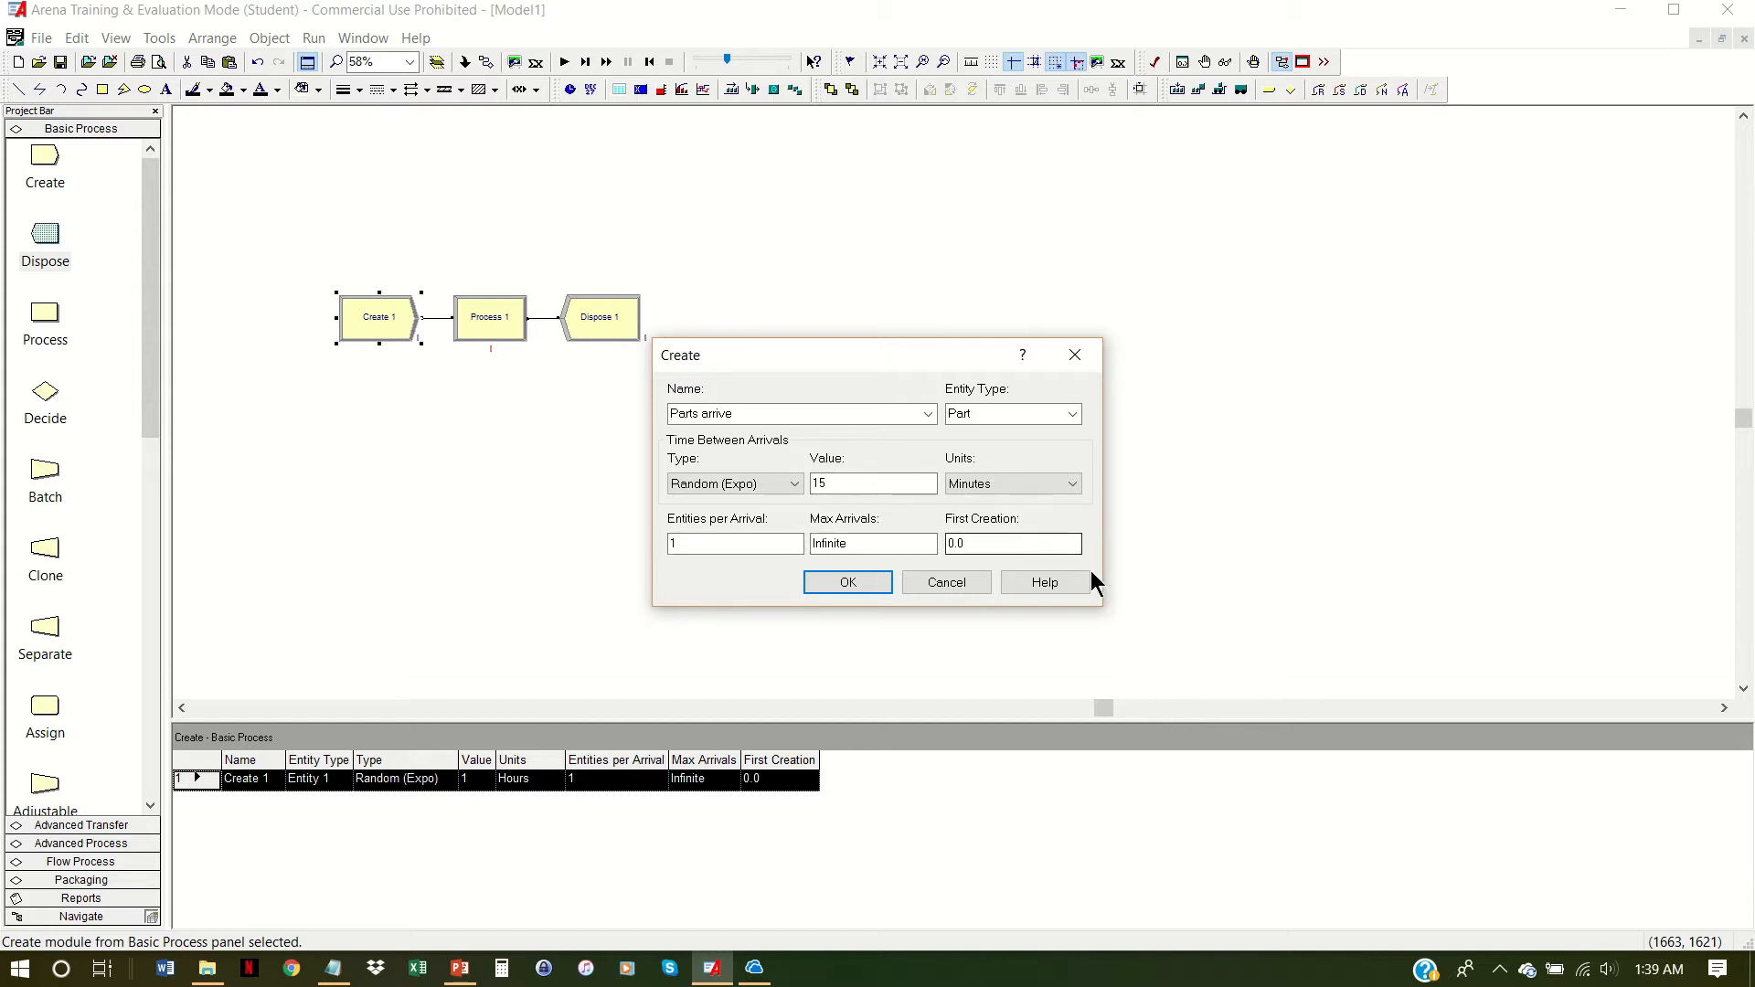
pyautogui.click(861, 584)
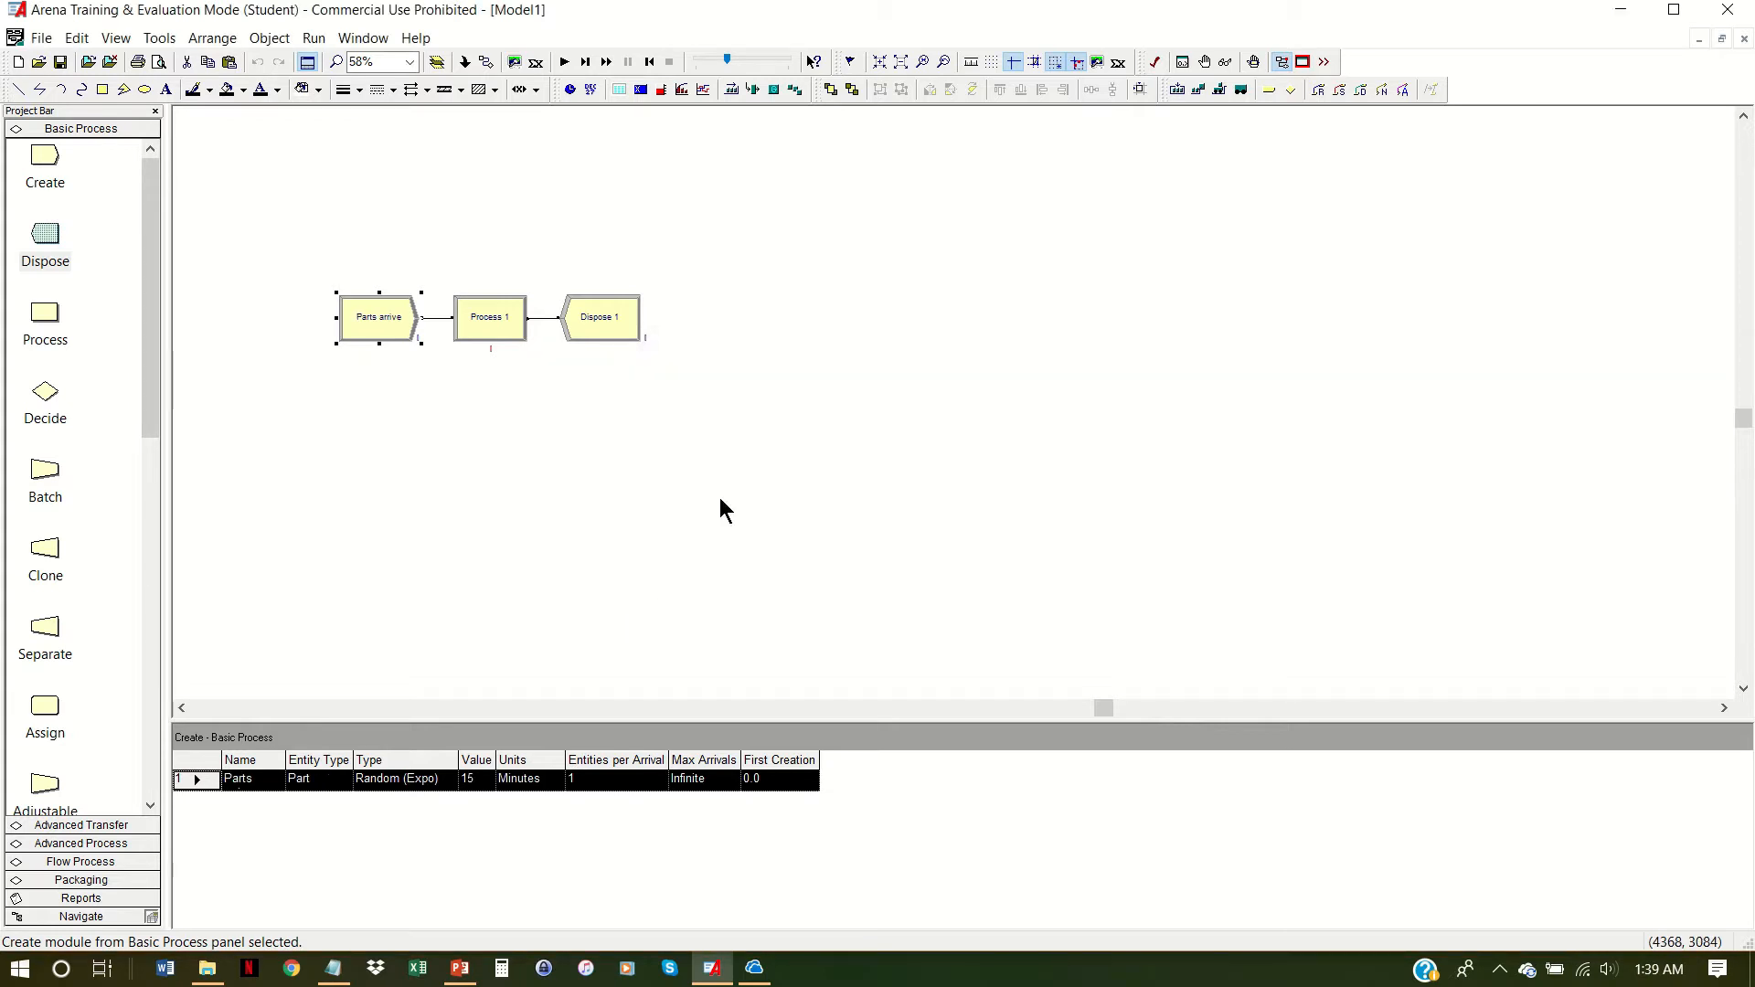
# Step: Name the Process module "Drilling Station" and set its action to Seize Delay Release
pyautogui.doubleClick(490, 324)
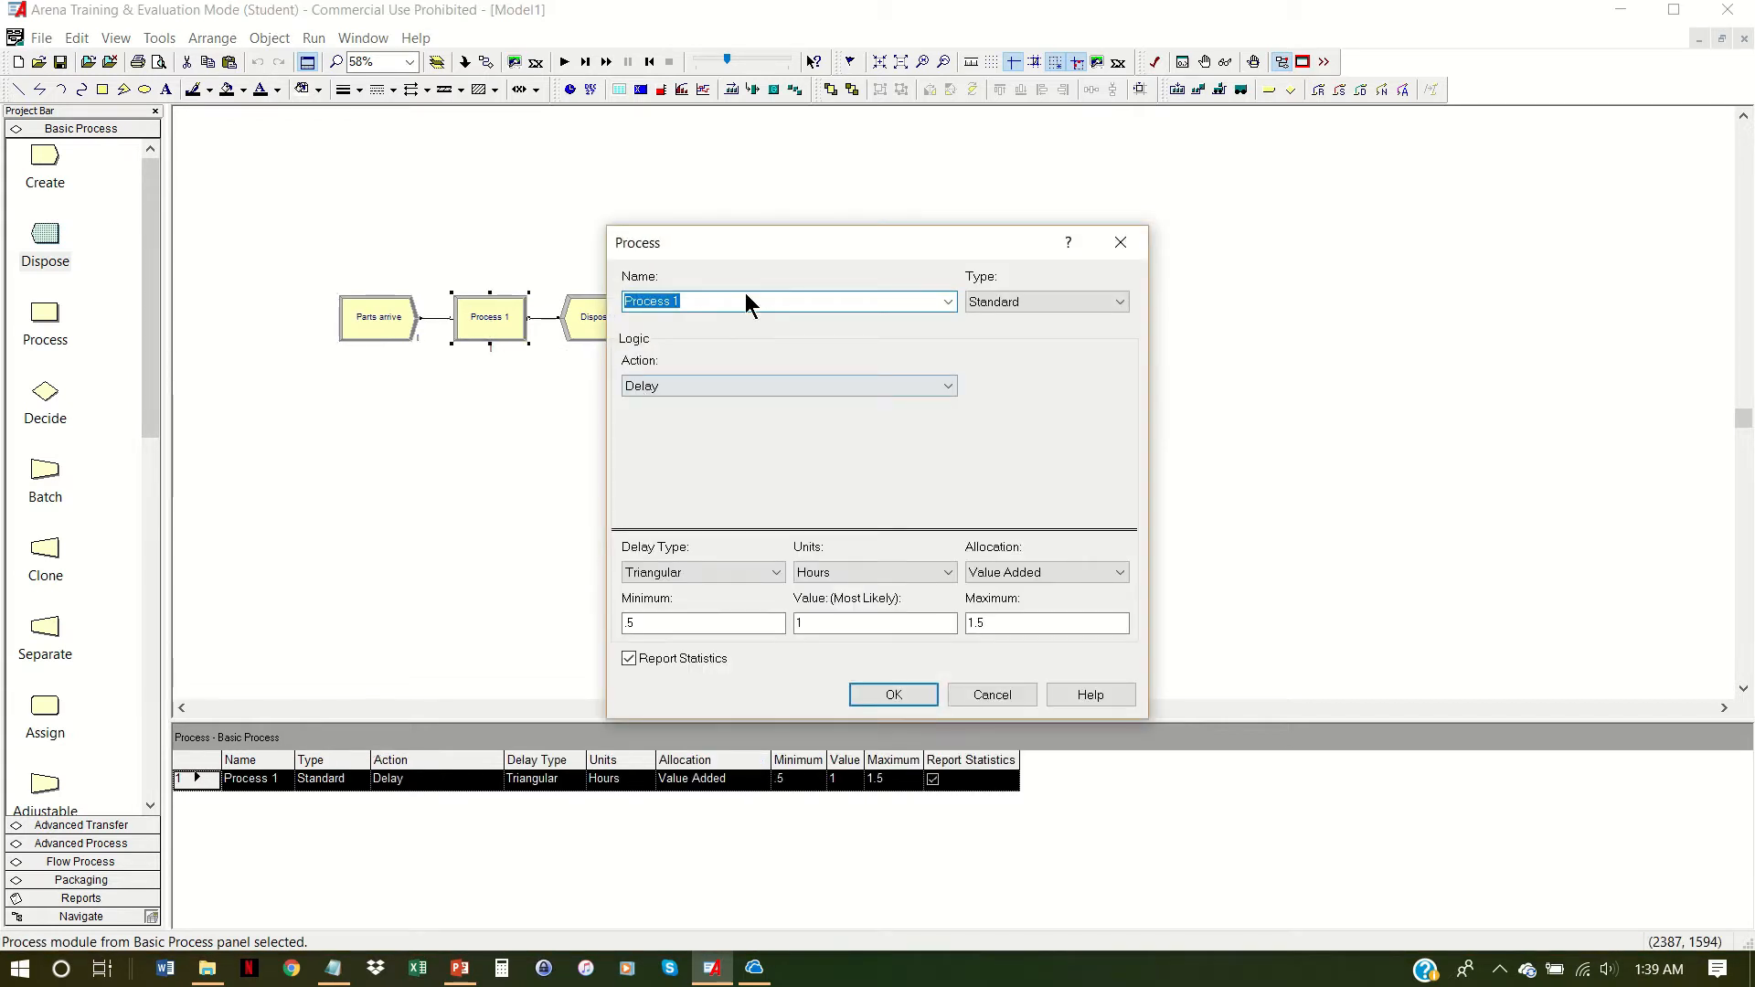
pyautogui.write('Drill')
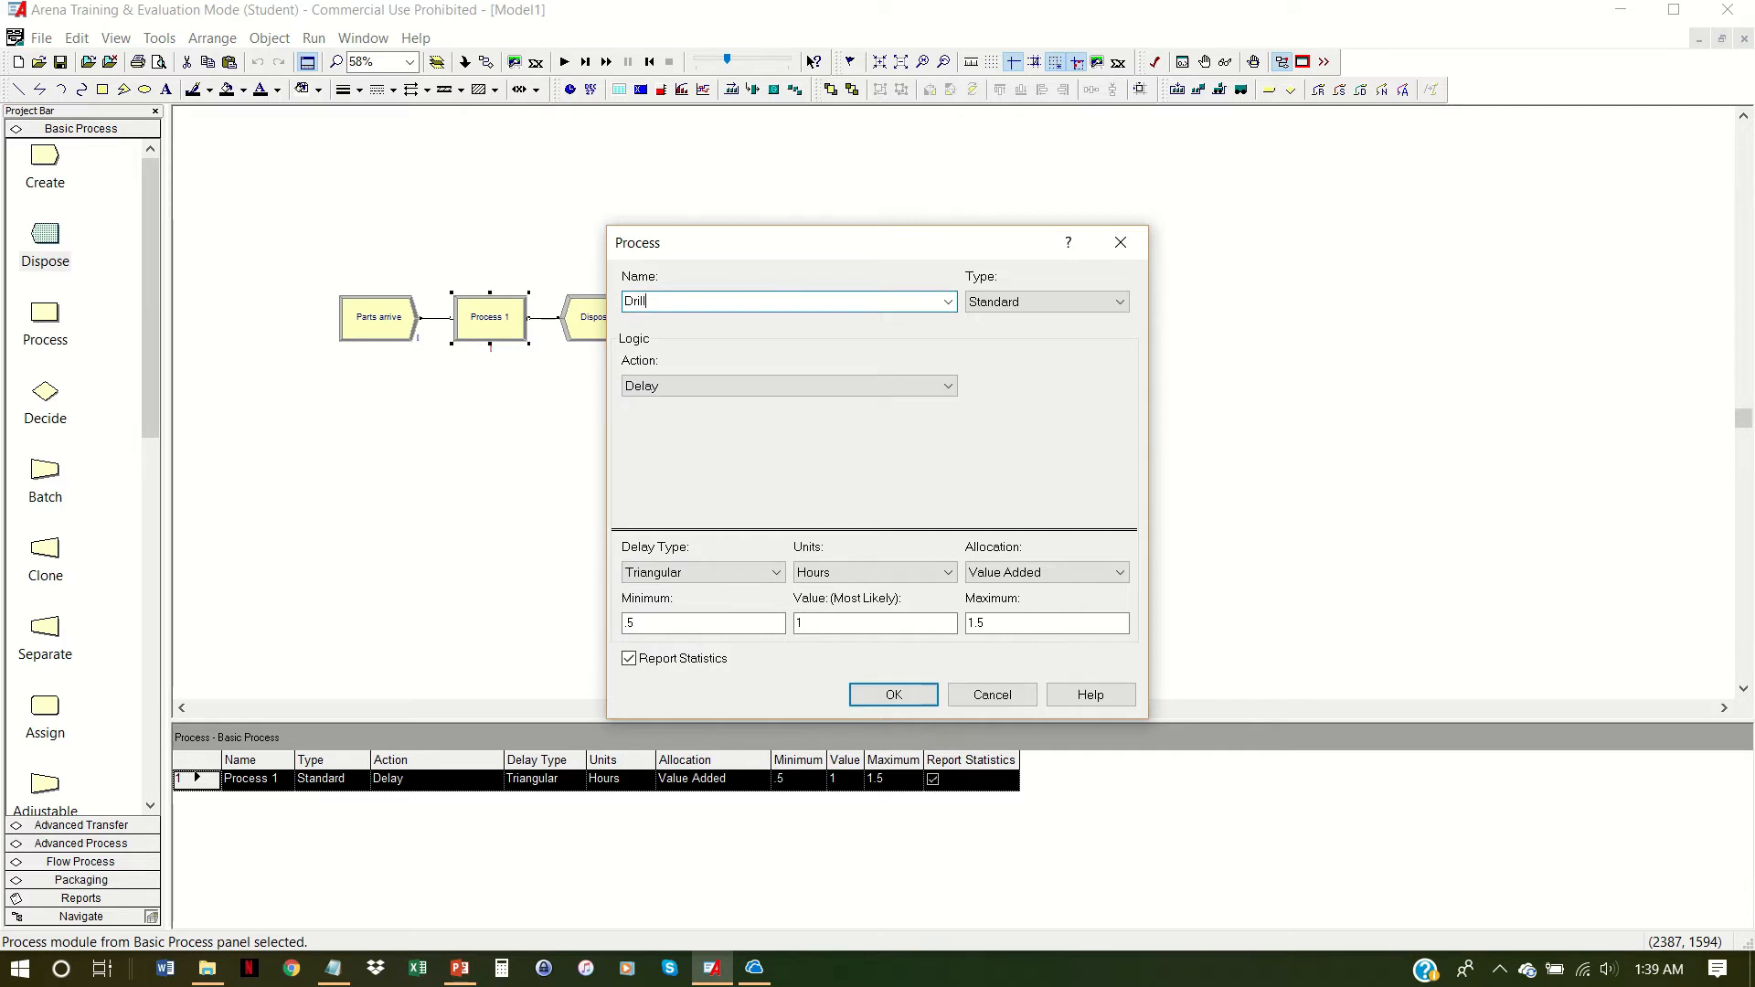
pyautogui.write('ing Station')
pyautogui.click(951, 387)
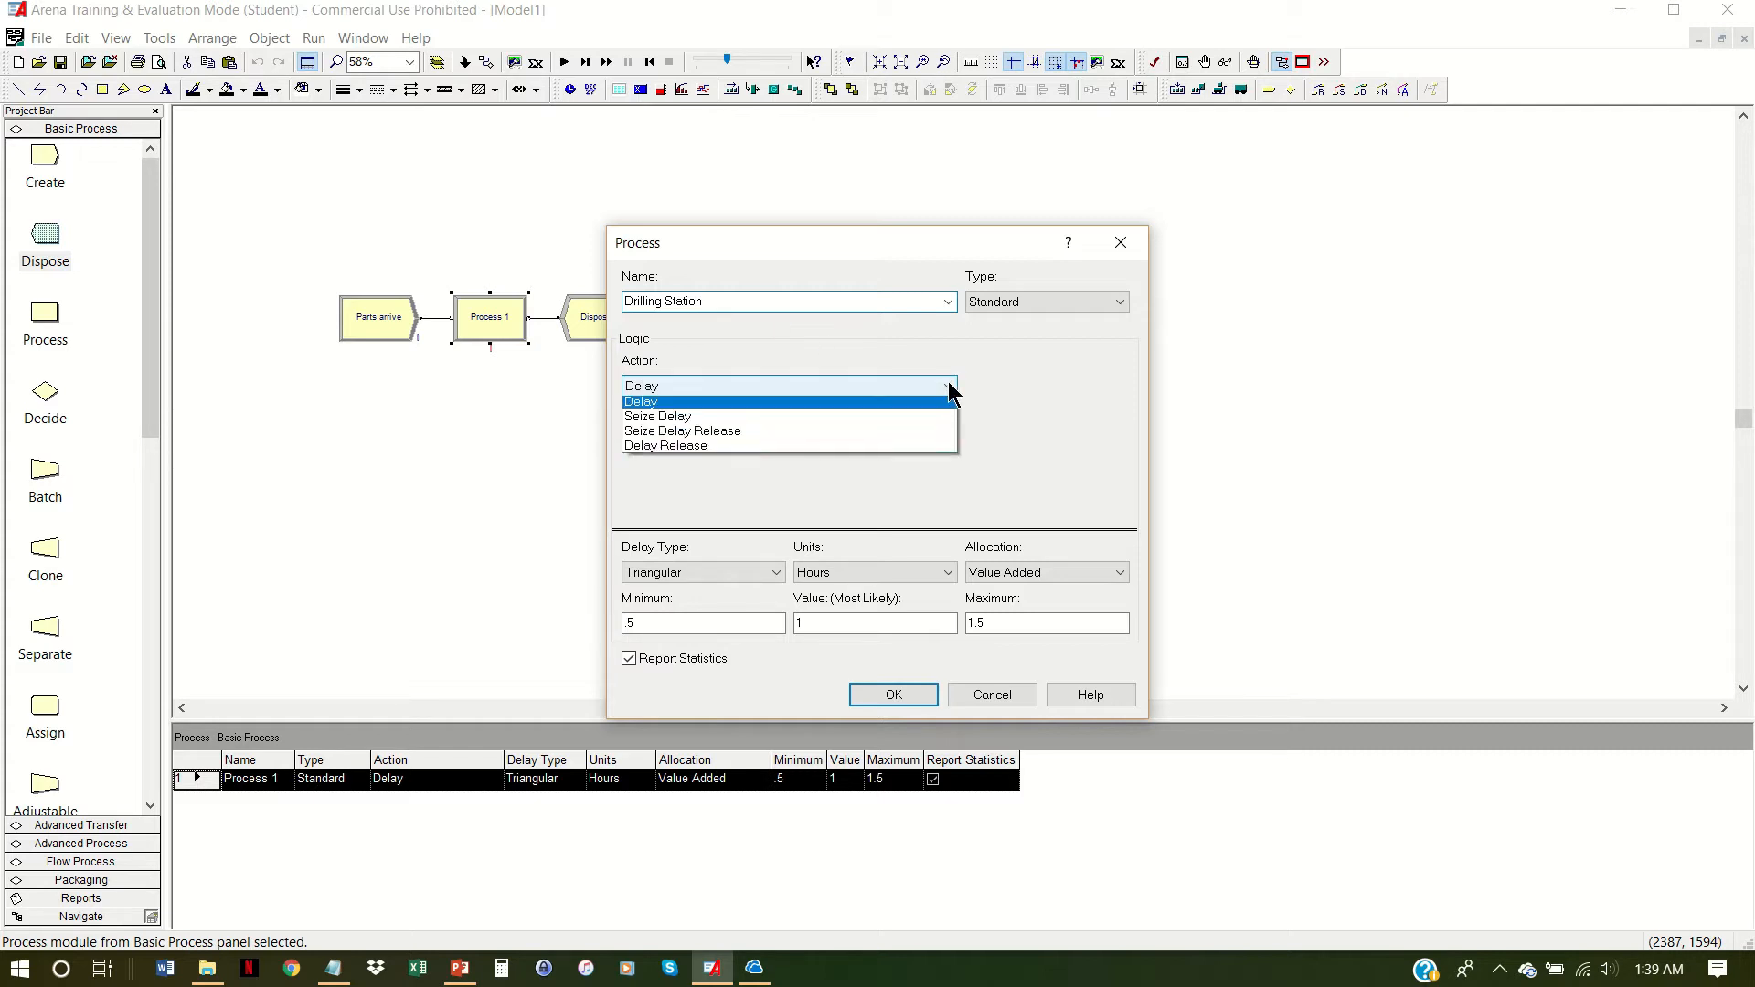
pyautogui.click(938, 433)
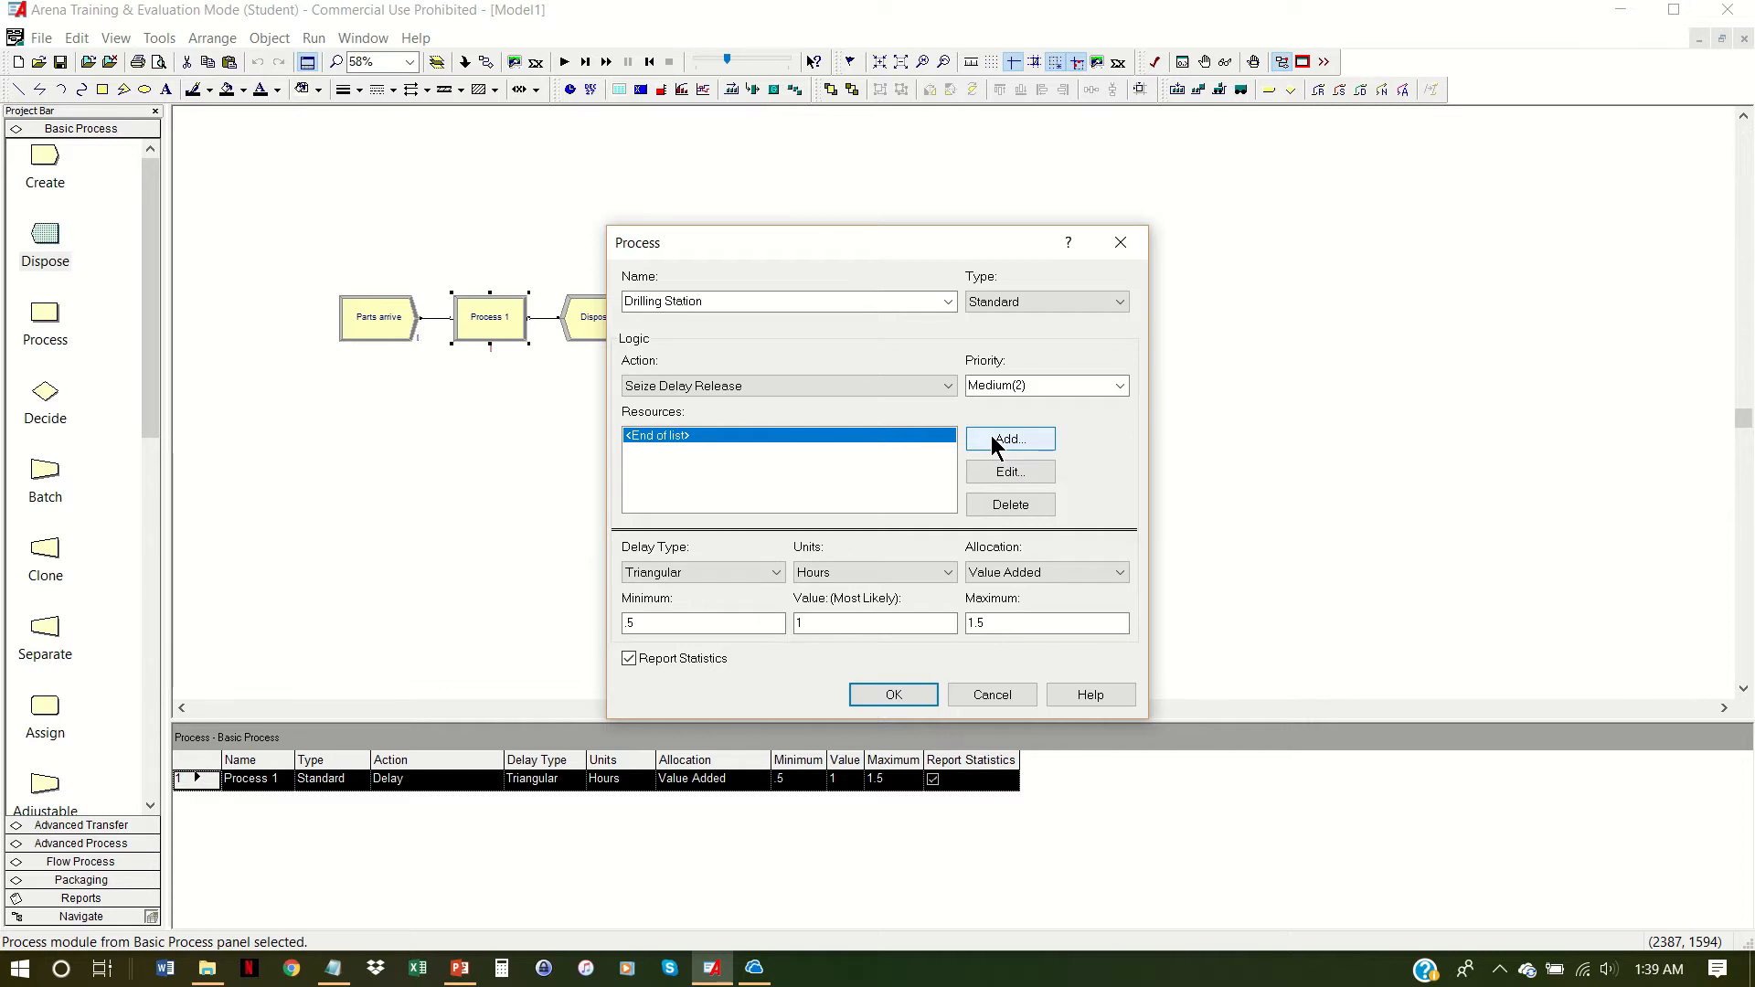
# Step: Add a resource named "Drill press" to the Drilling Station process
pyautogui.click(991, 437)
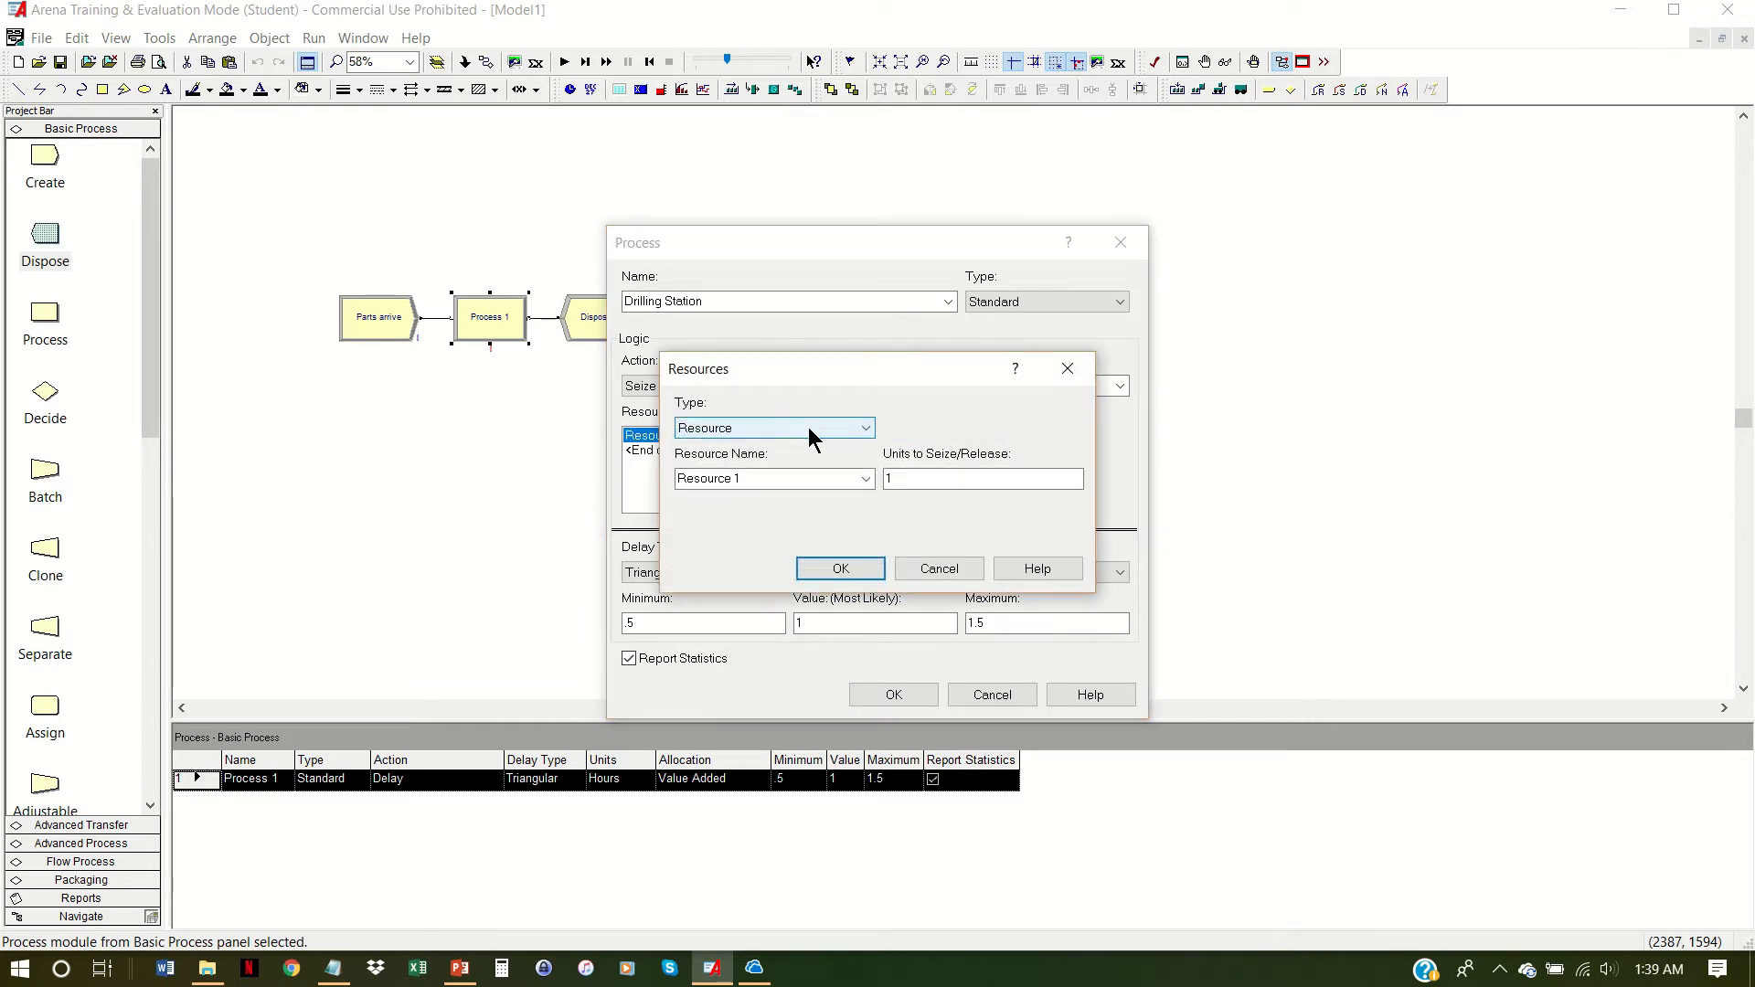
pyautogui.click(781, 472)
pyautogui.write('Dri')
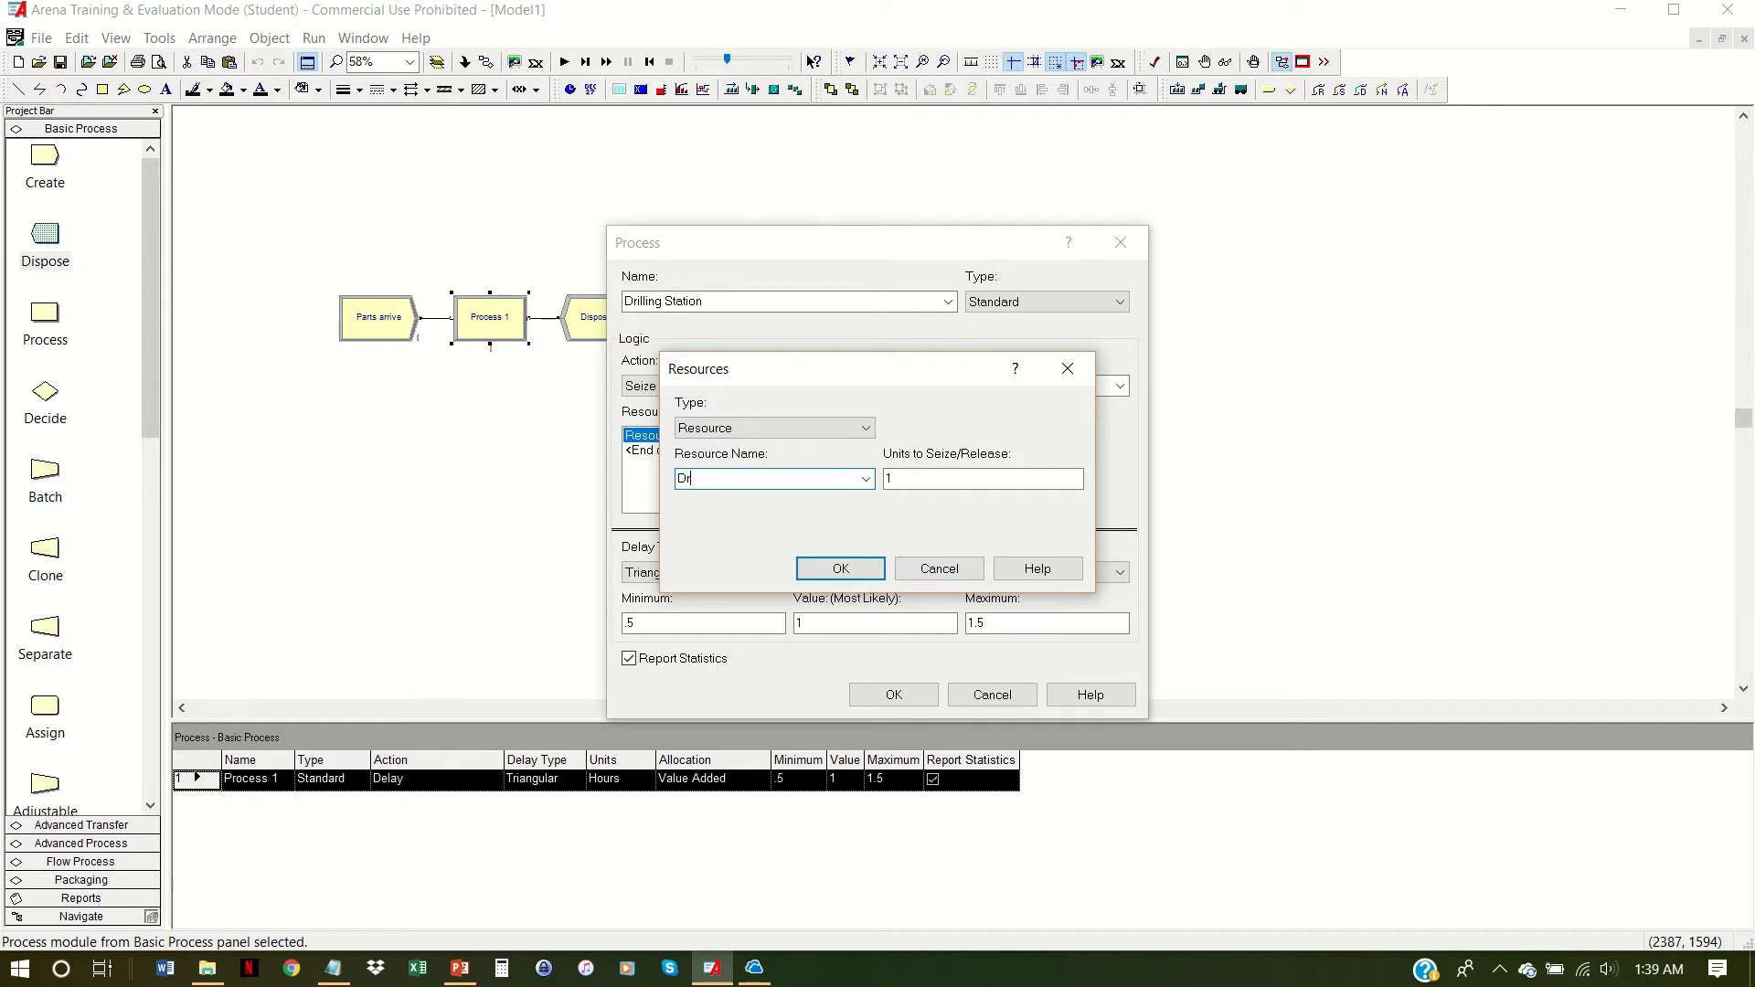
pyautogui.write('ll pri')
pyautogui.press('Tab')
pyautogui.click(871, 580)
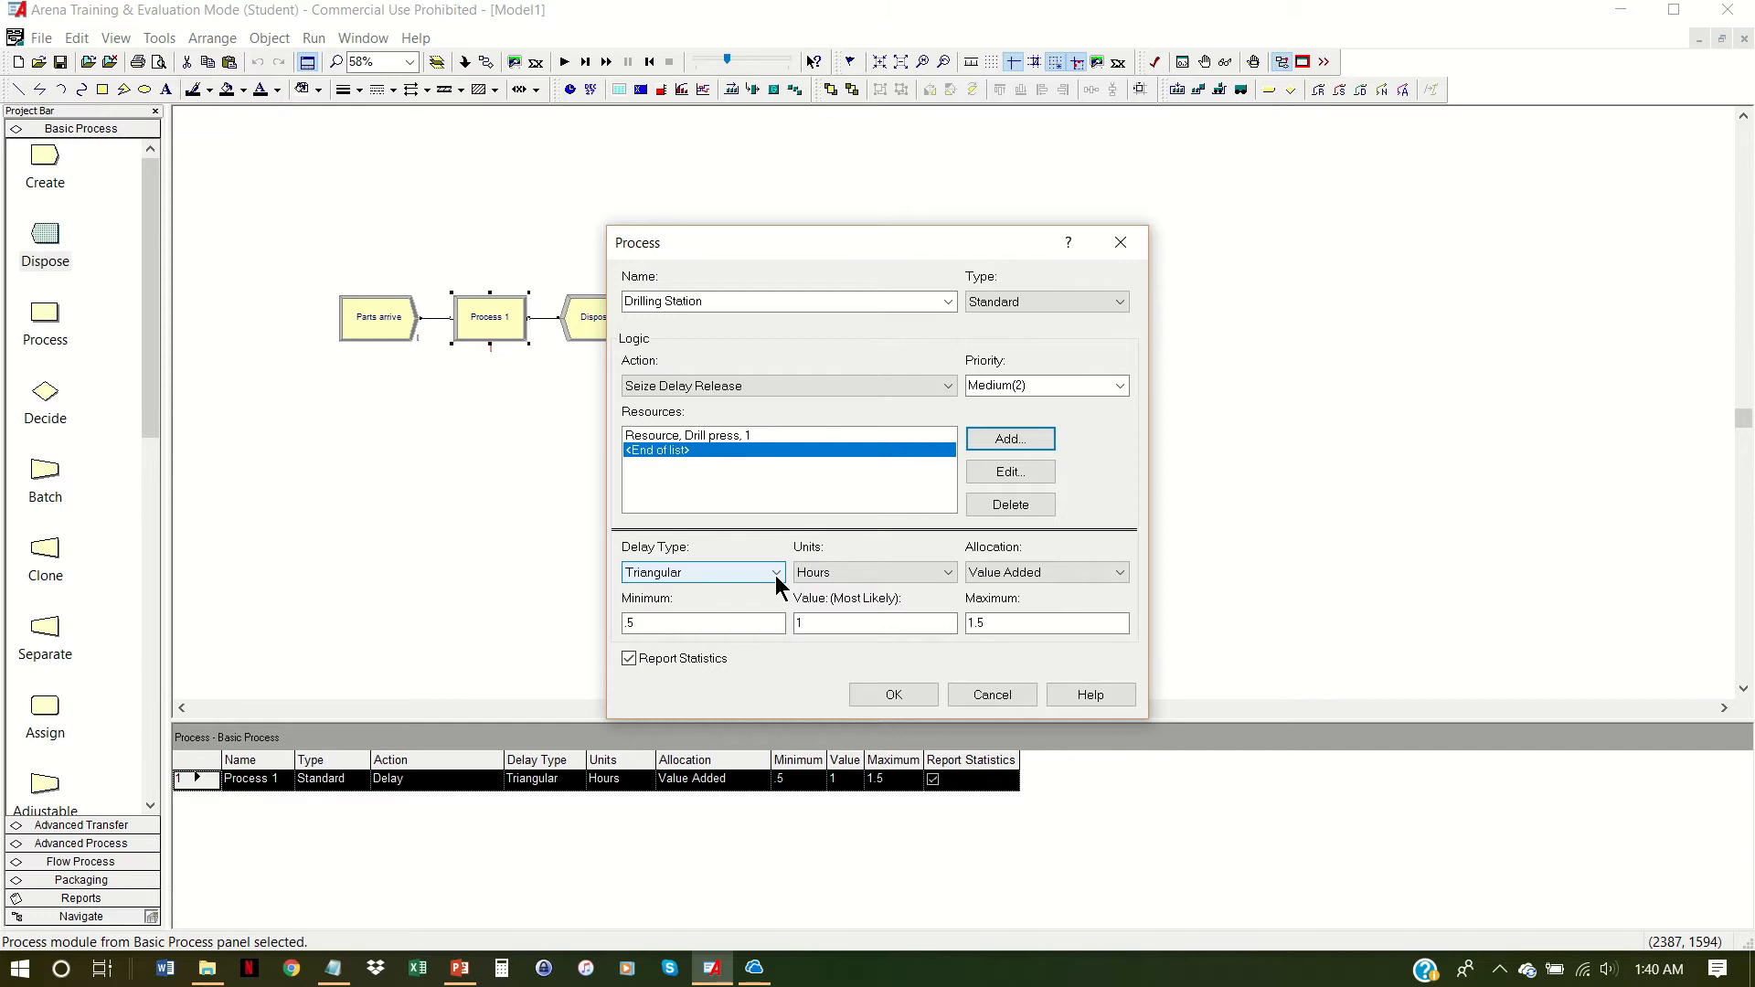
# Step: Set the Drilling Station's delay type to Expression and its units to Minutes
pyautogui.click(775, 575)
pyautogui.click(667, 658)
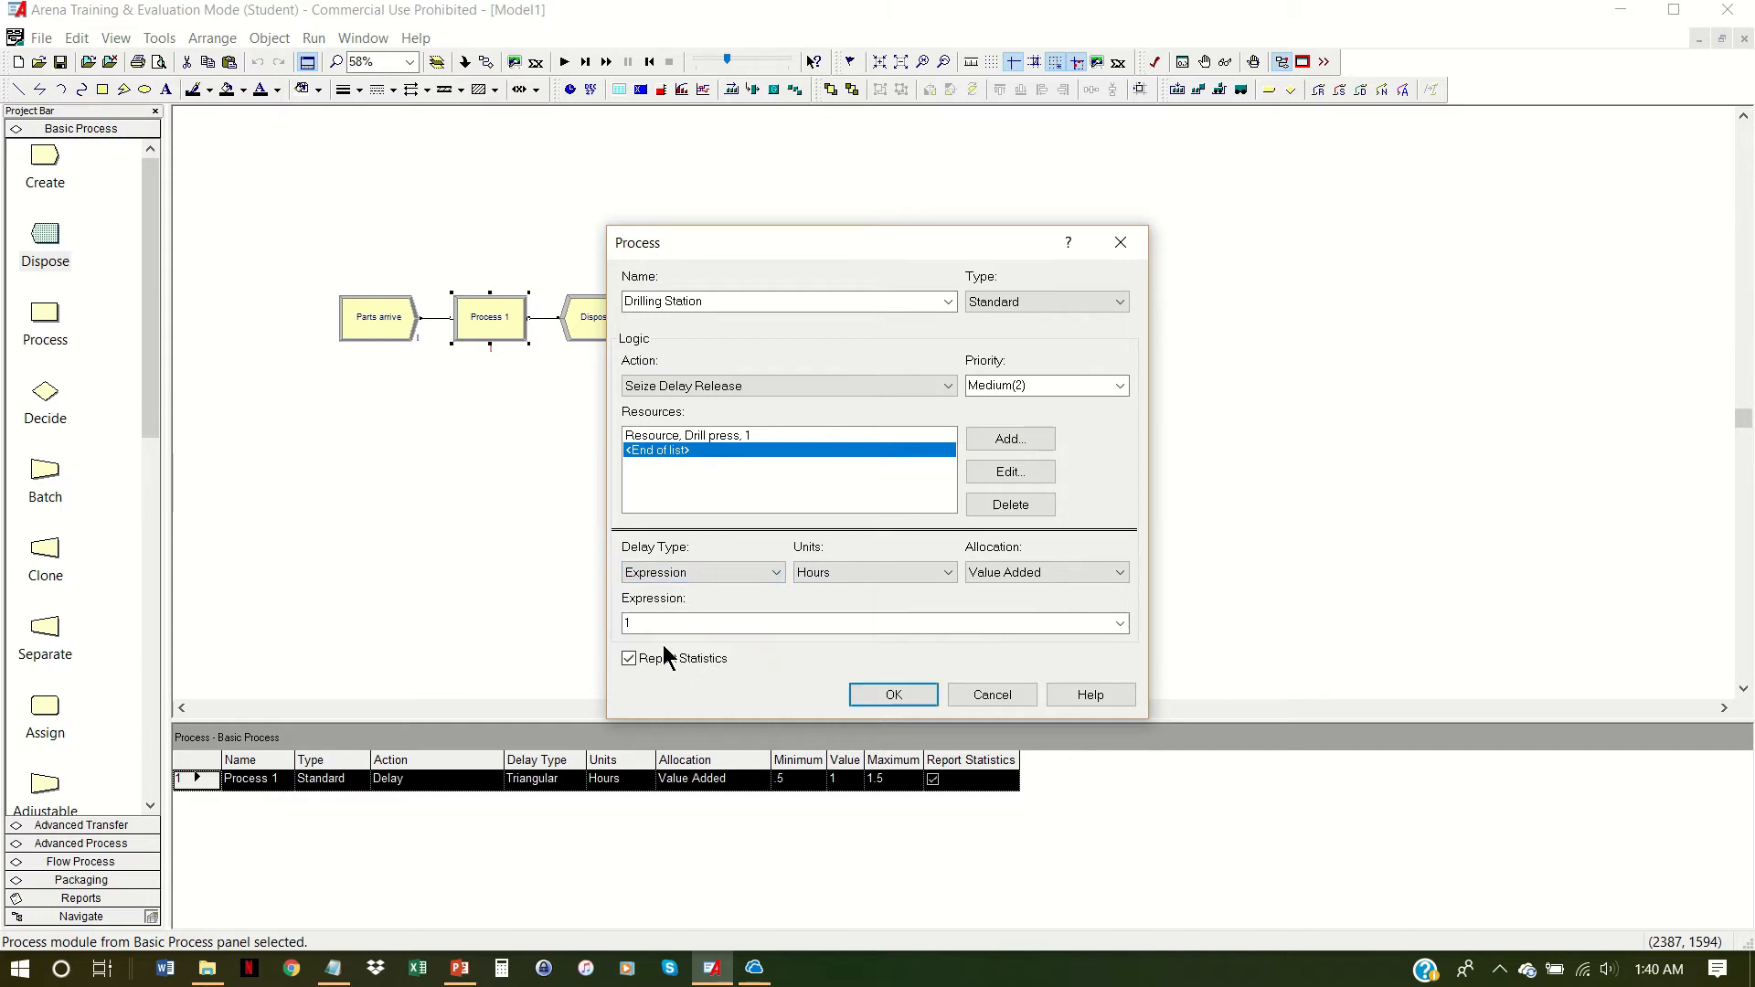
pyautogui.click(948, 573)
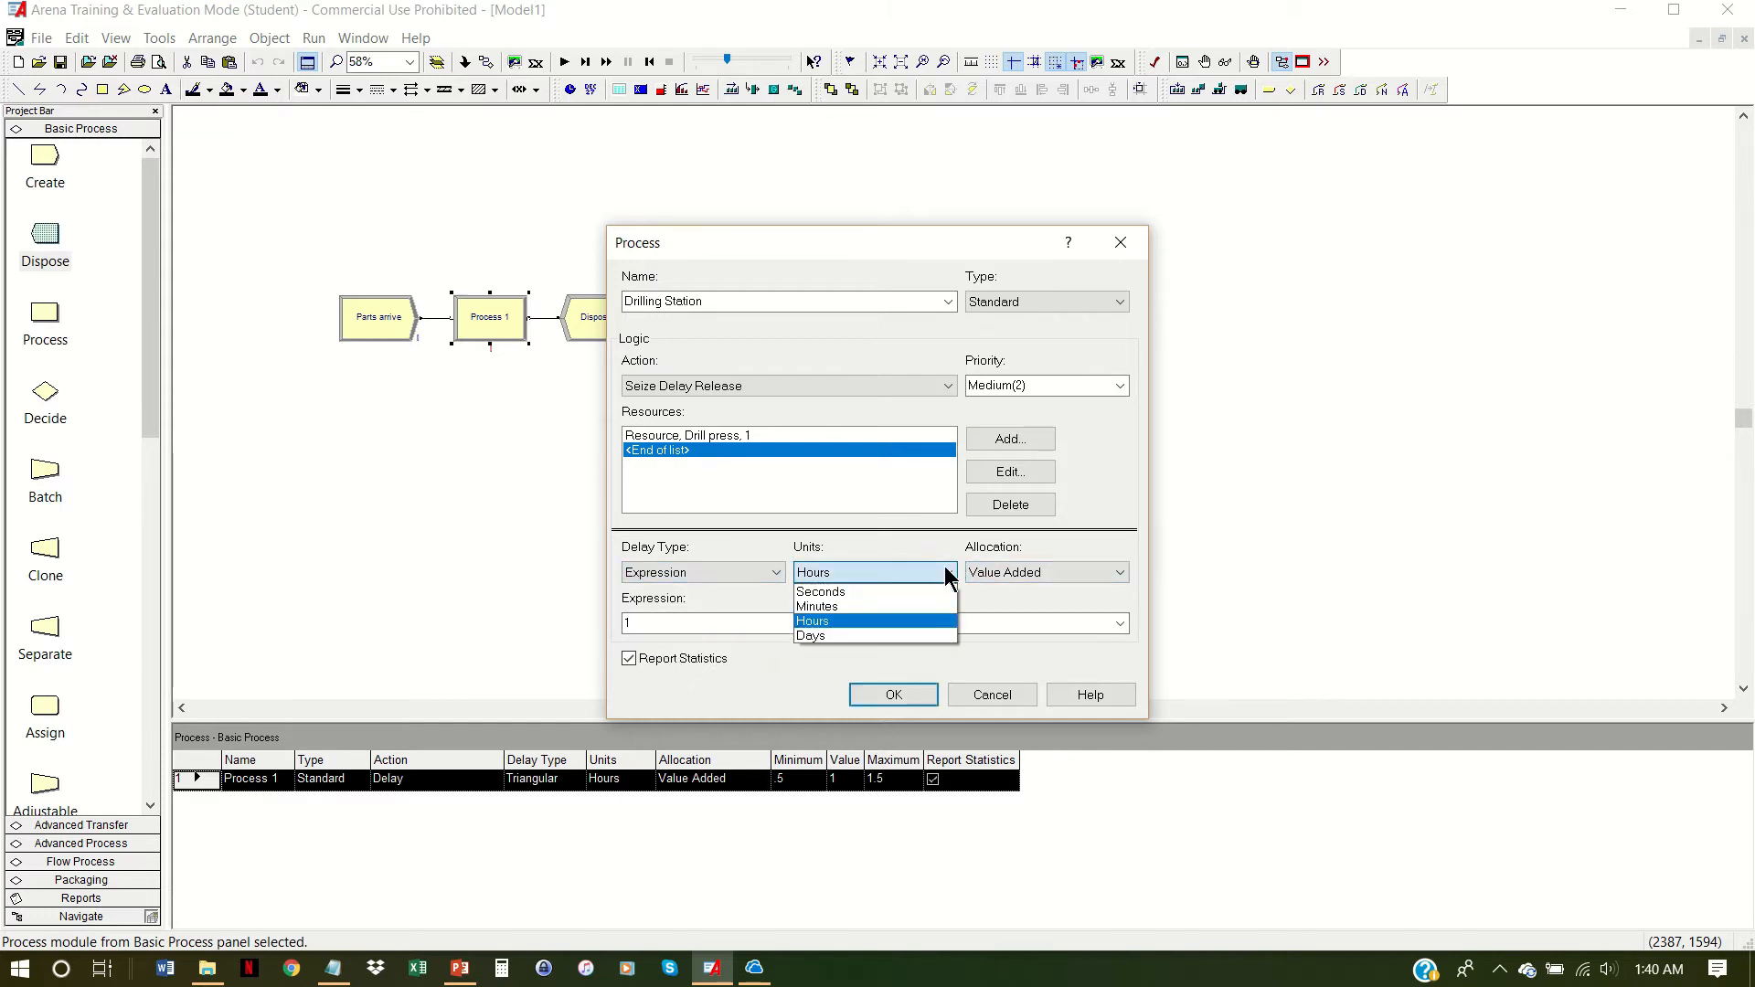
pyautogui.click(881, 607)
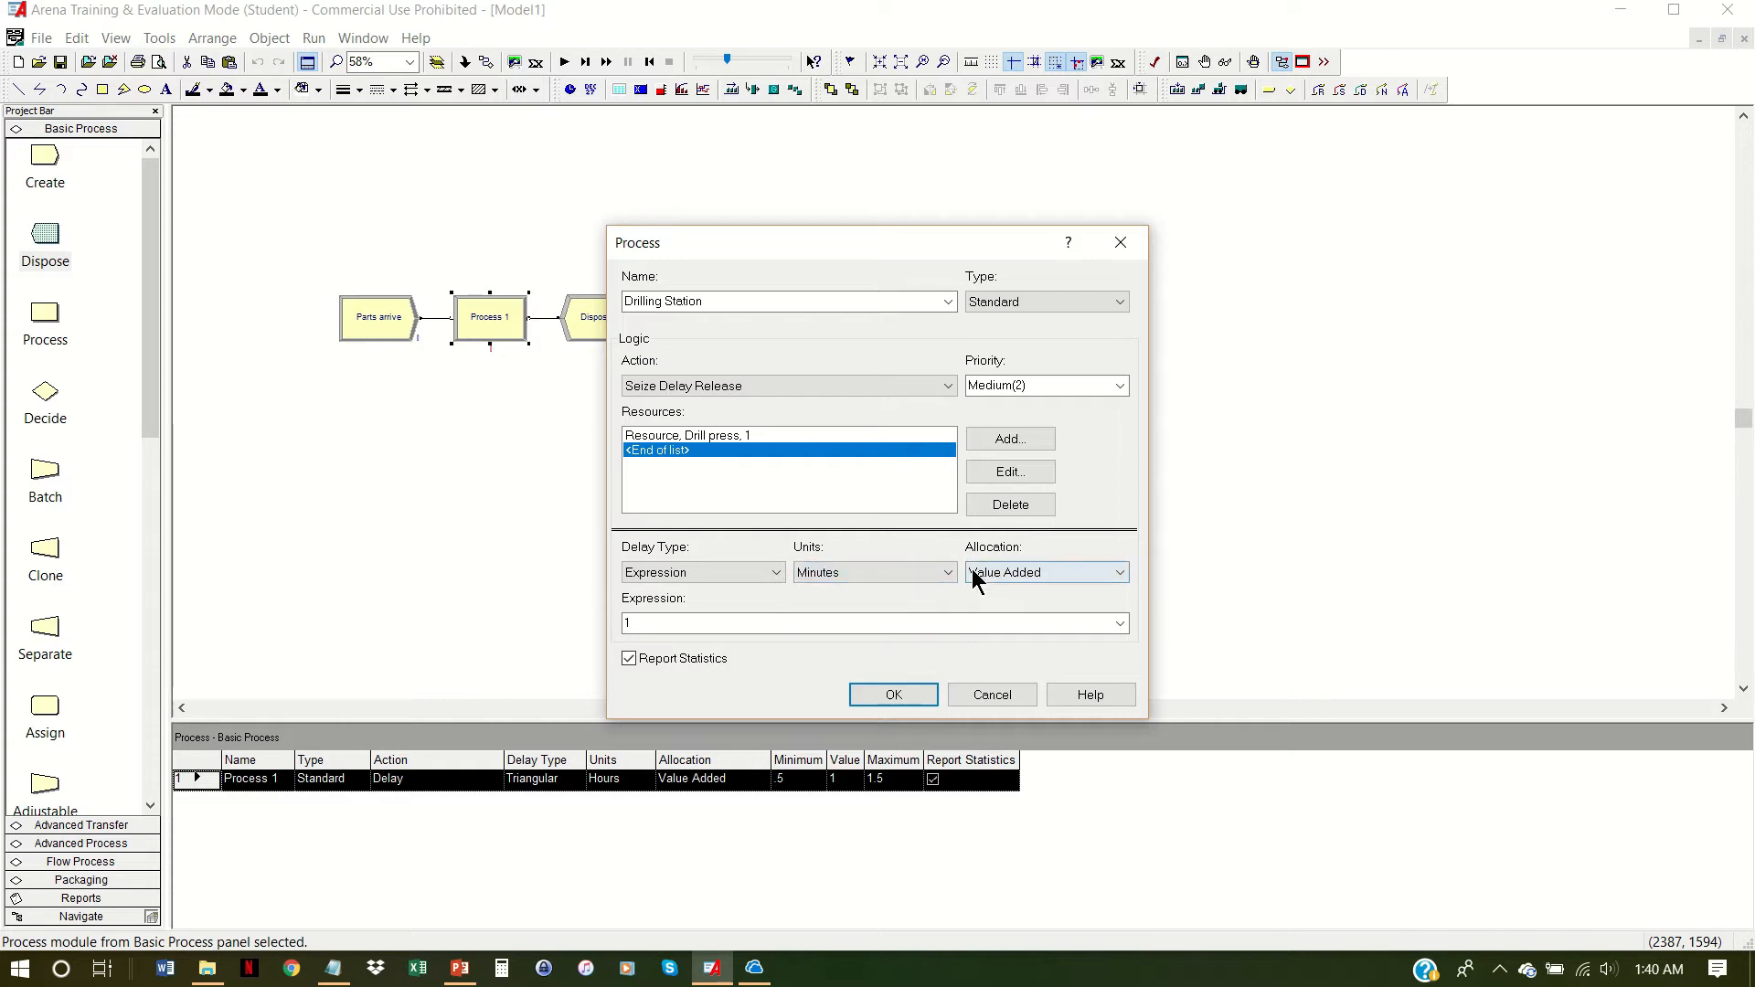
# Step: Build the Drilling Station's delay expression as an exponential distribution with mean 8, EXPO(8), and accept the process settings
pyautogui.rightClick(705, 623)
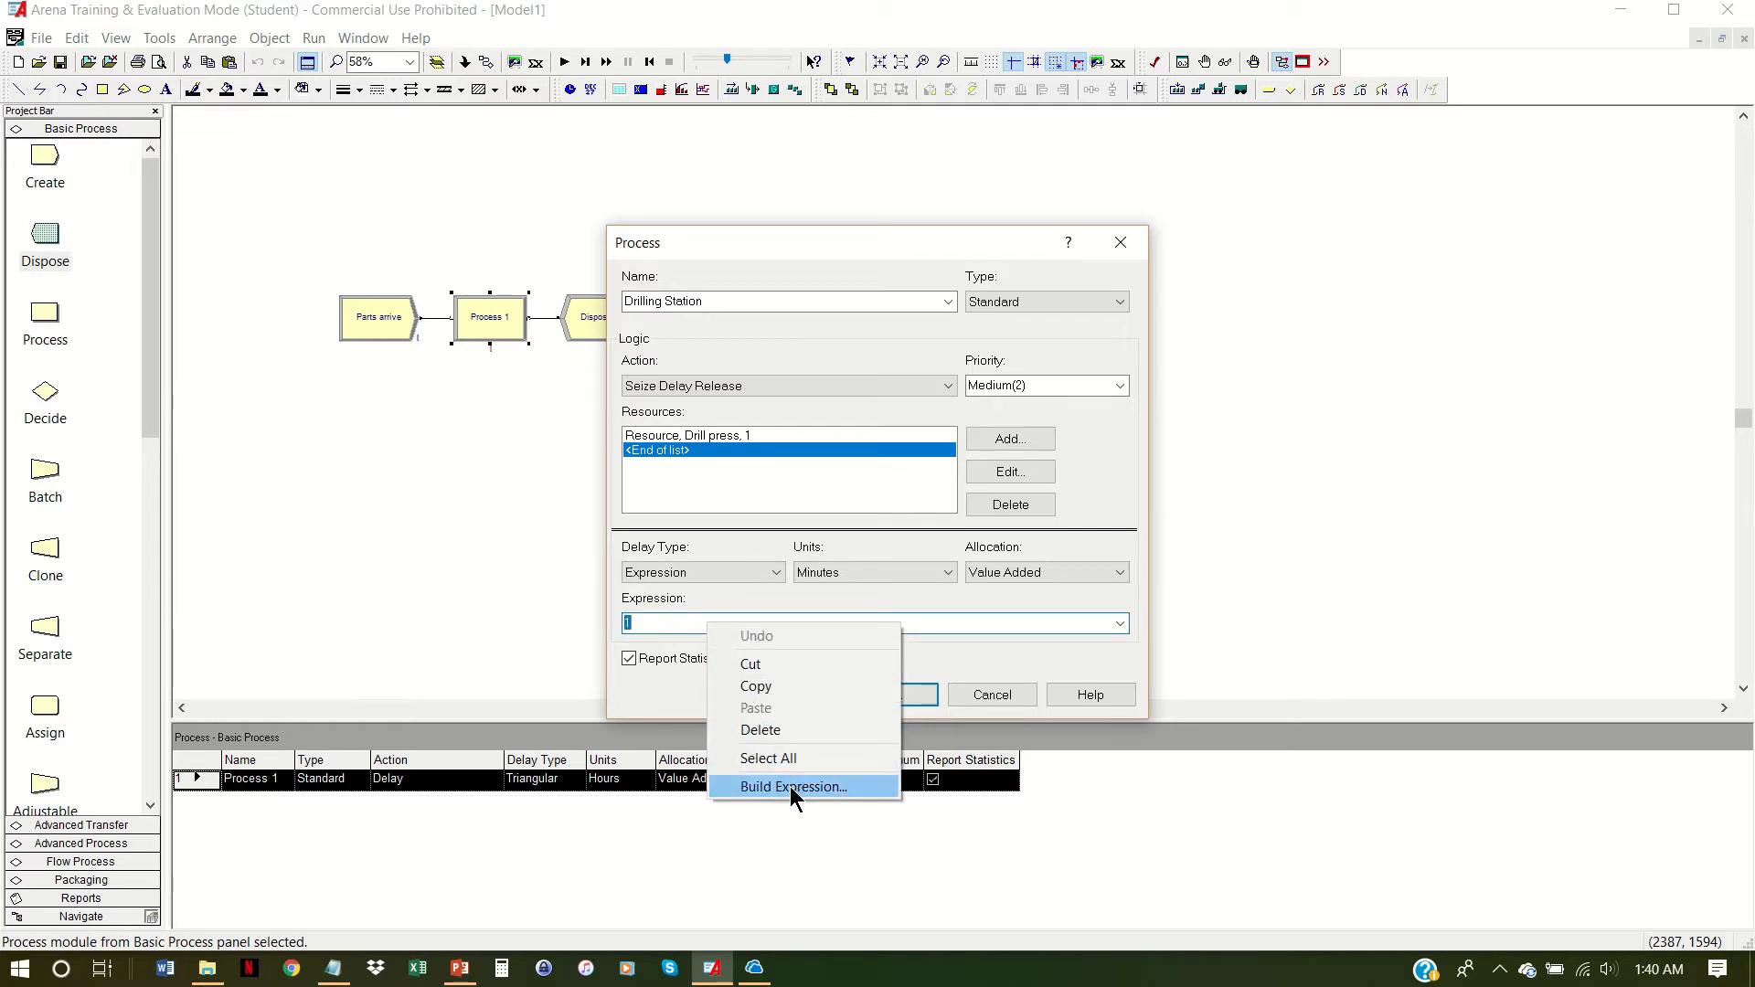
pyautogui.click(847, 786)
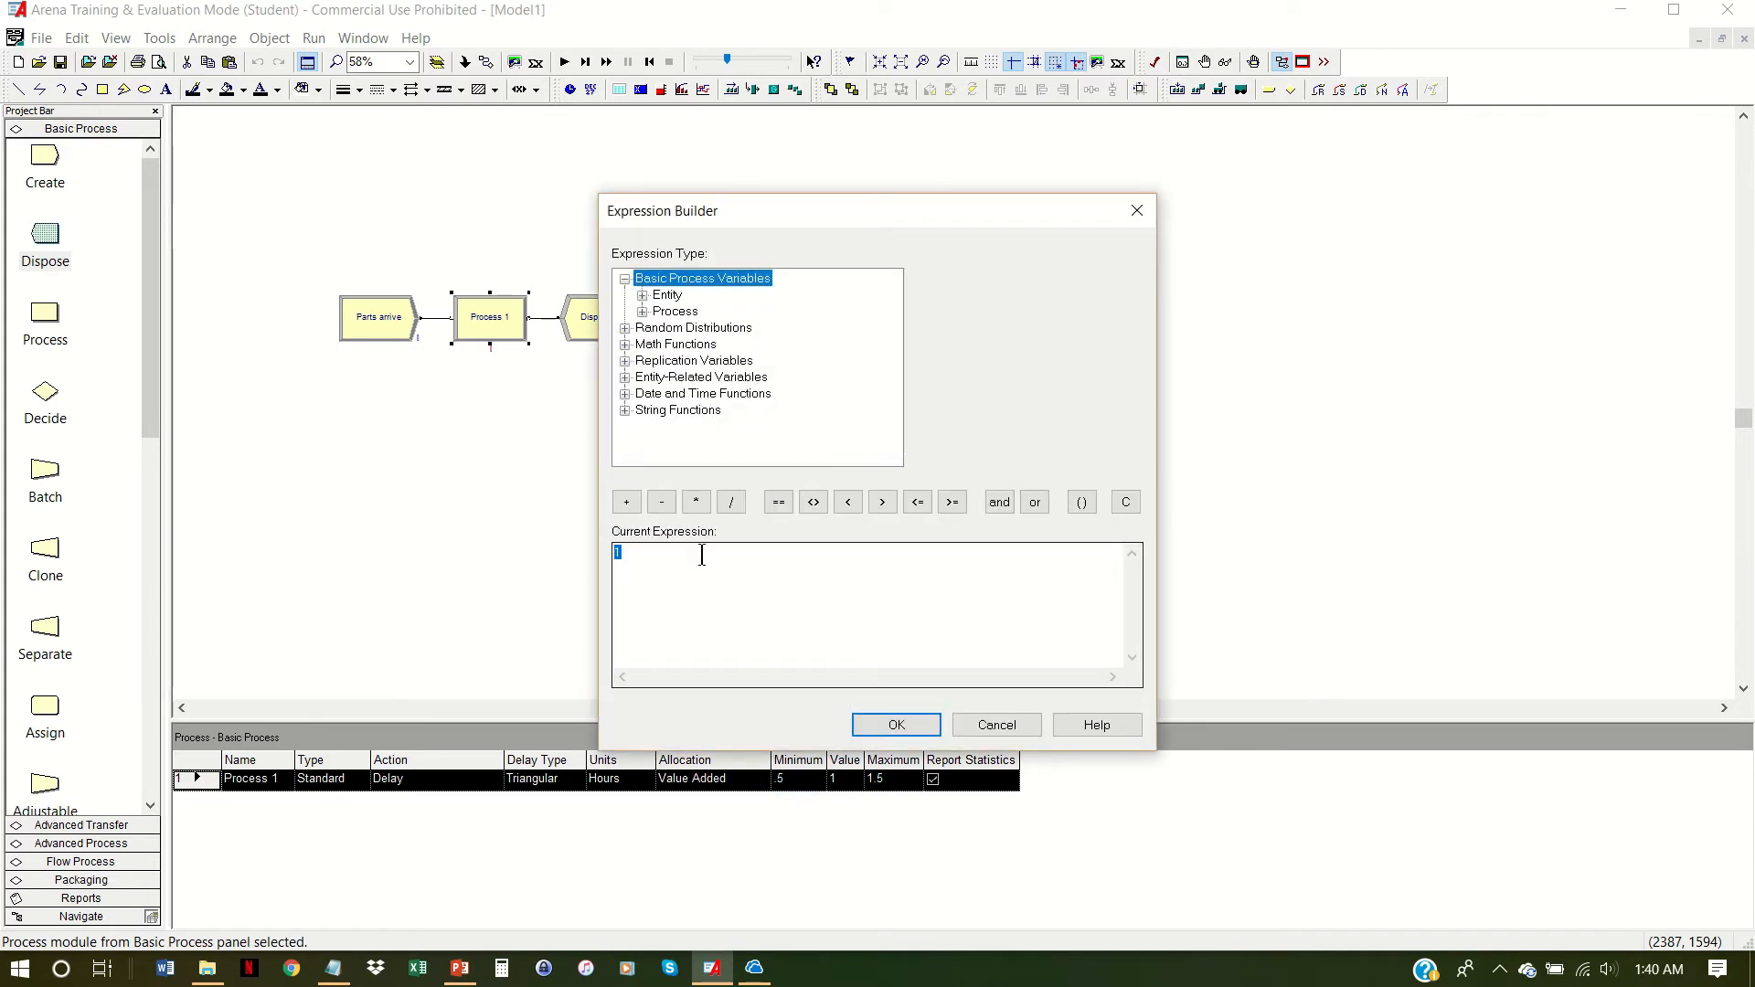
pyautogui.click(661, 330)
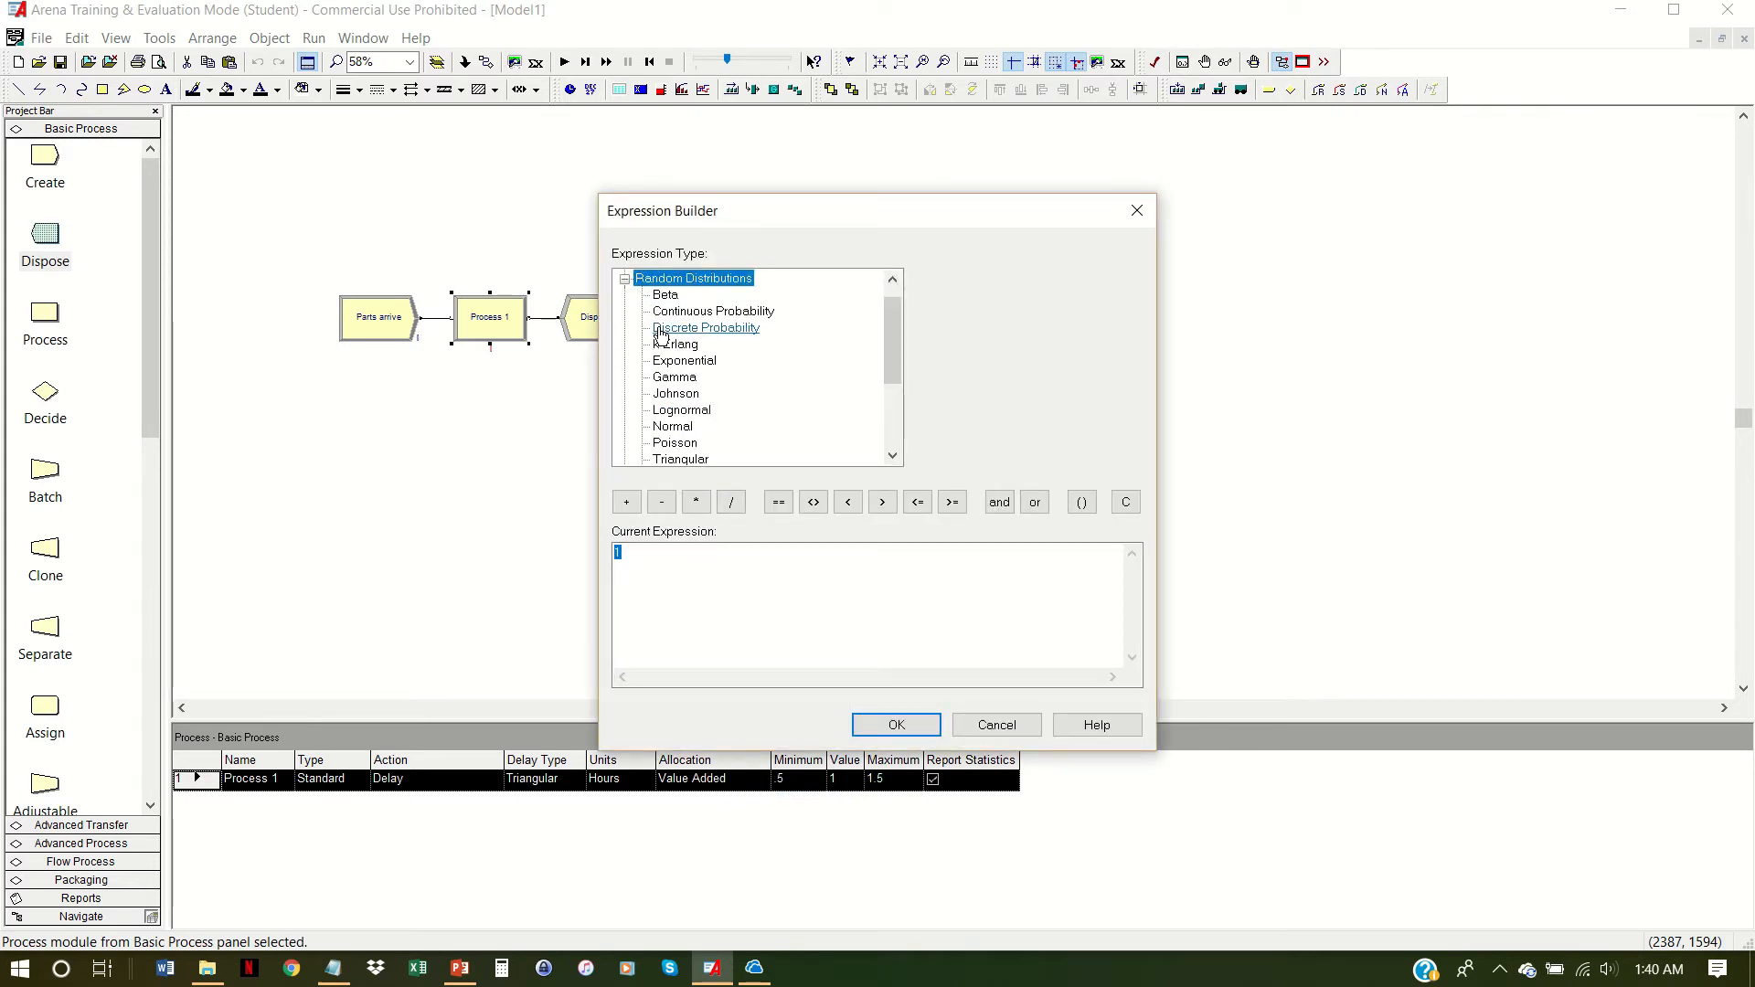
pyautogui.click(697, 369)
pyautogui.click(998, 288)
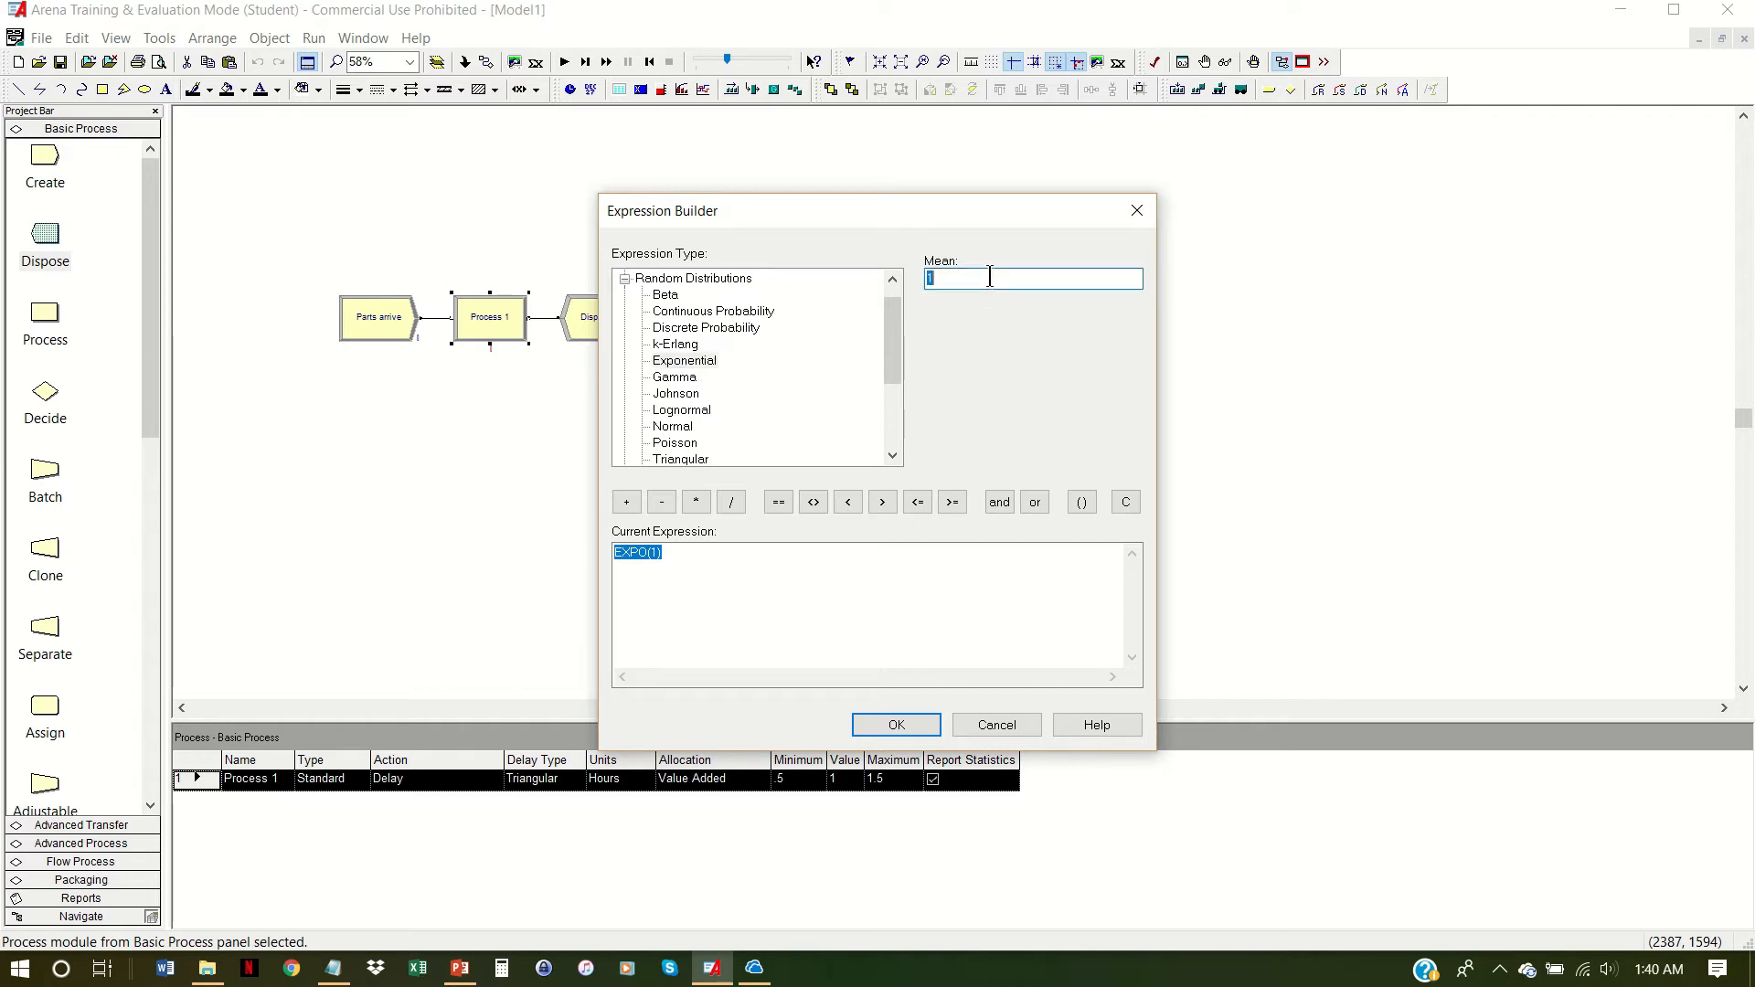
pyautogui.write('8')
pyautogui.click(922, 727)
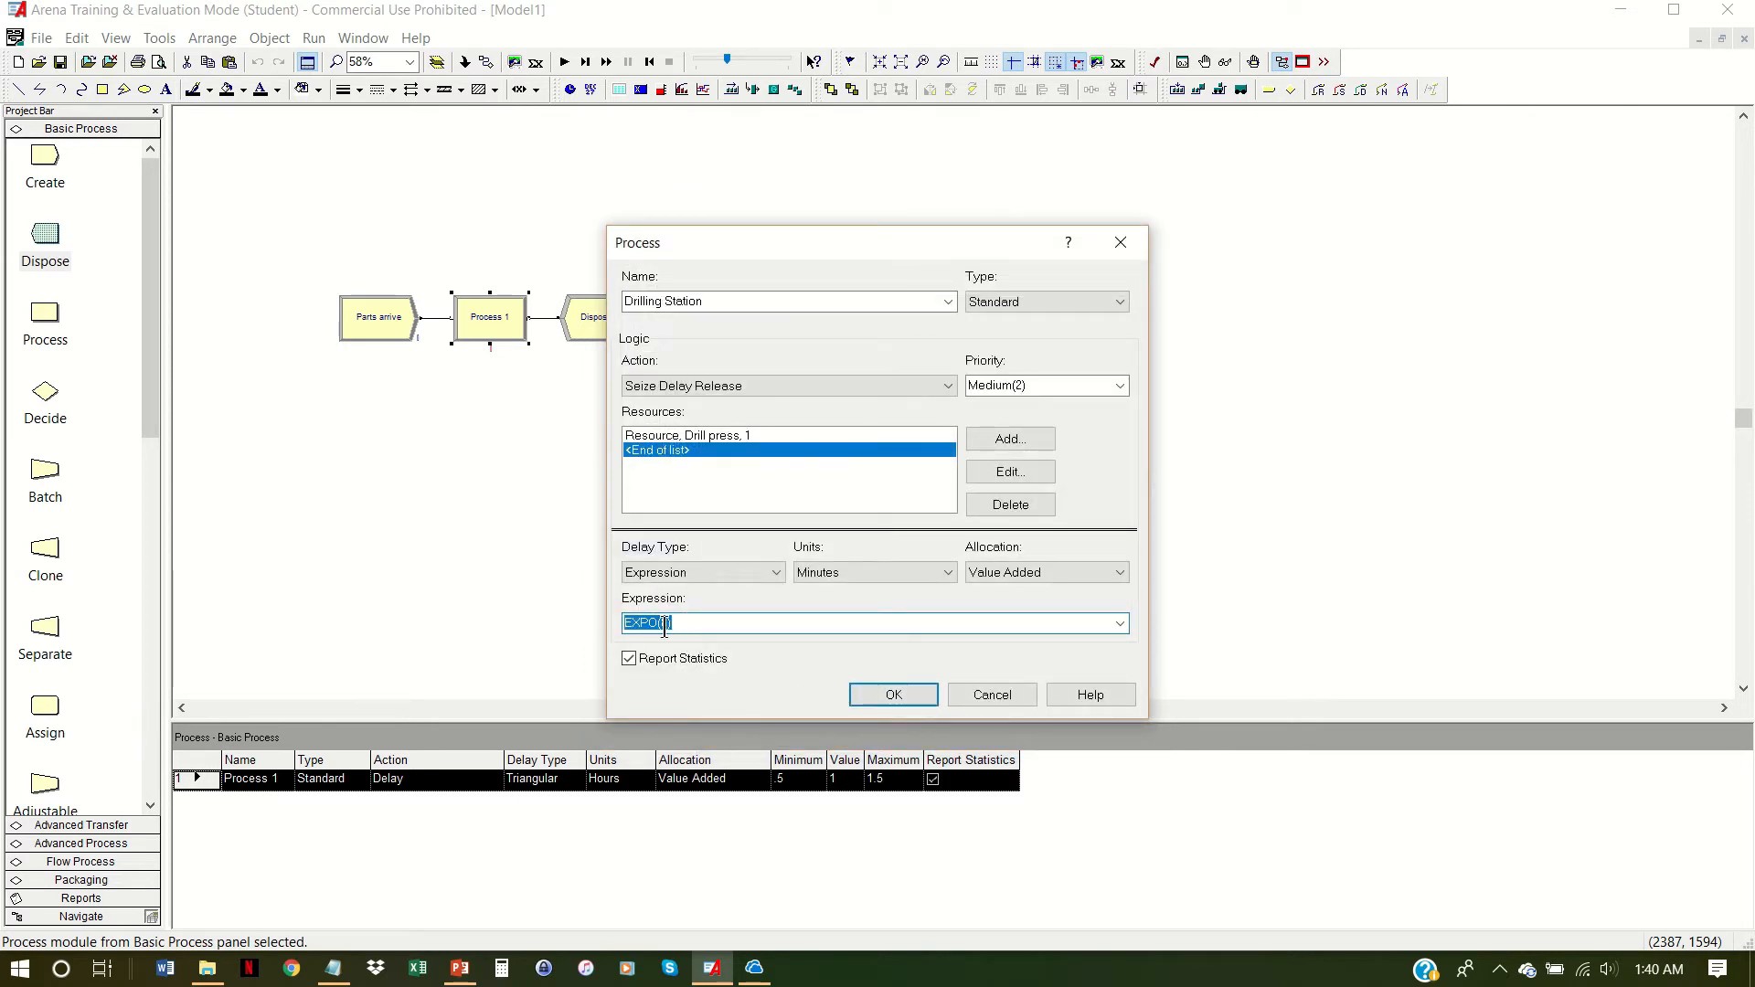
pyautogui.click(678, 627)
pyautogui.click(905, 696)
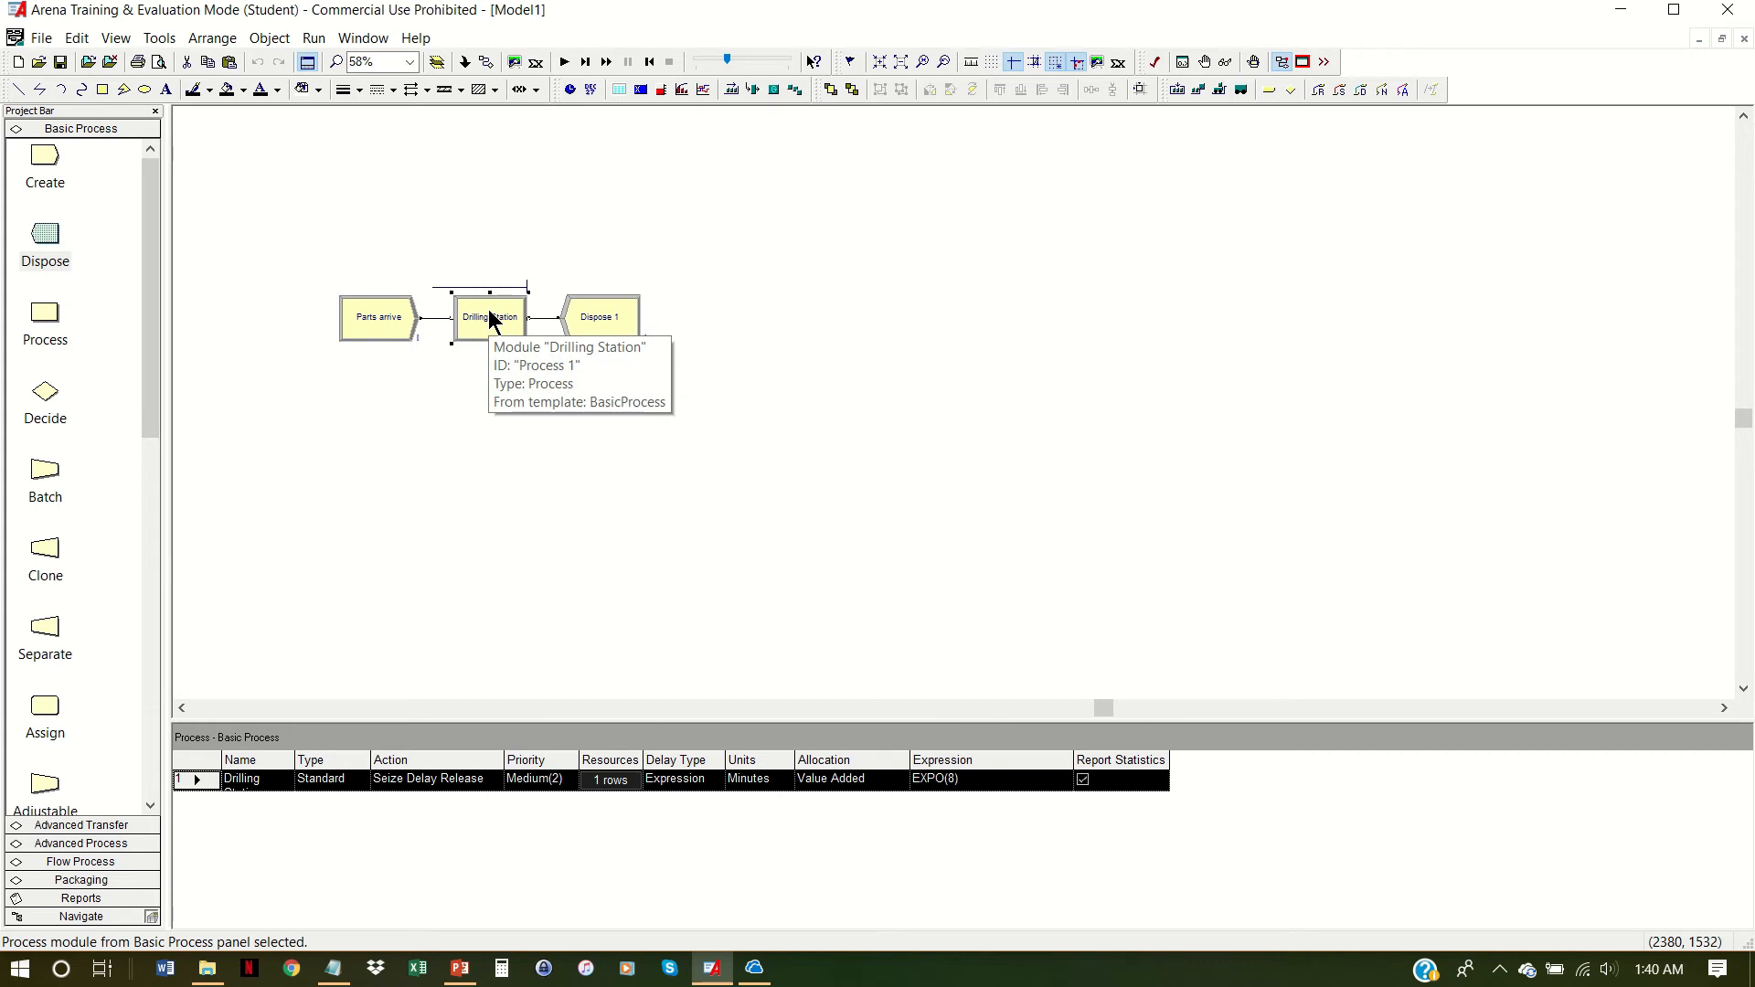
# Step: Rename the Dispose module to "Parts leave"
pyautogui.doubleClick(610, 321)
pyautogui.write('Parts leave')
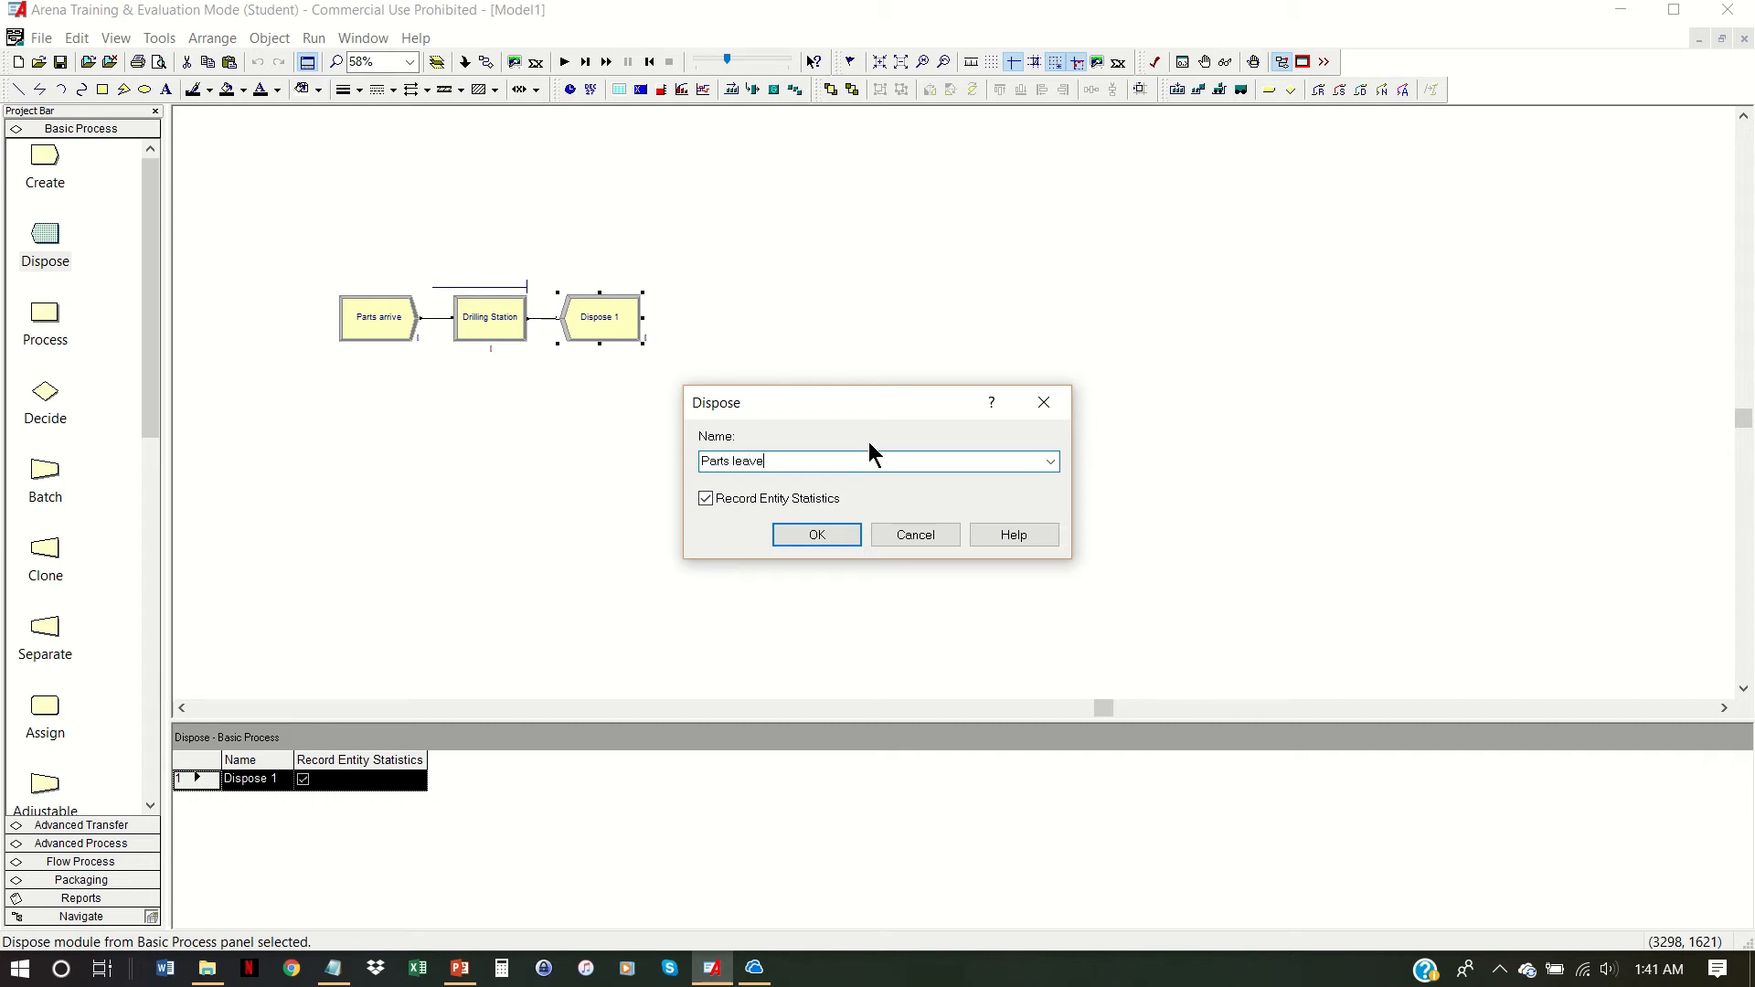
pyautogui.click(813, 535)
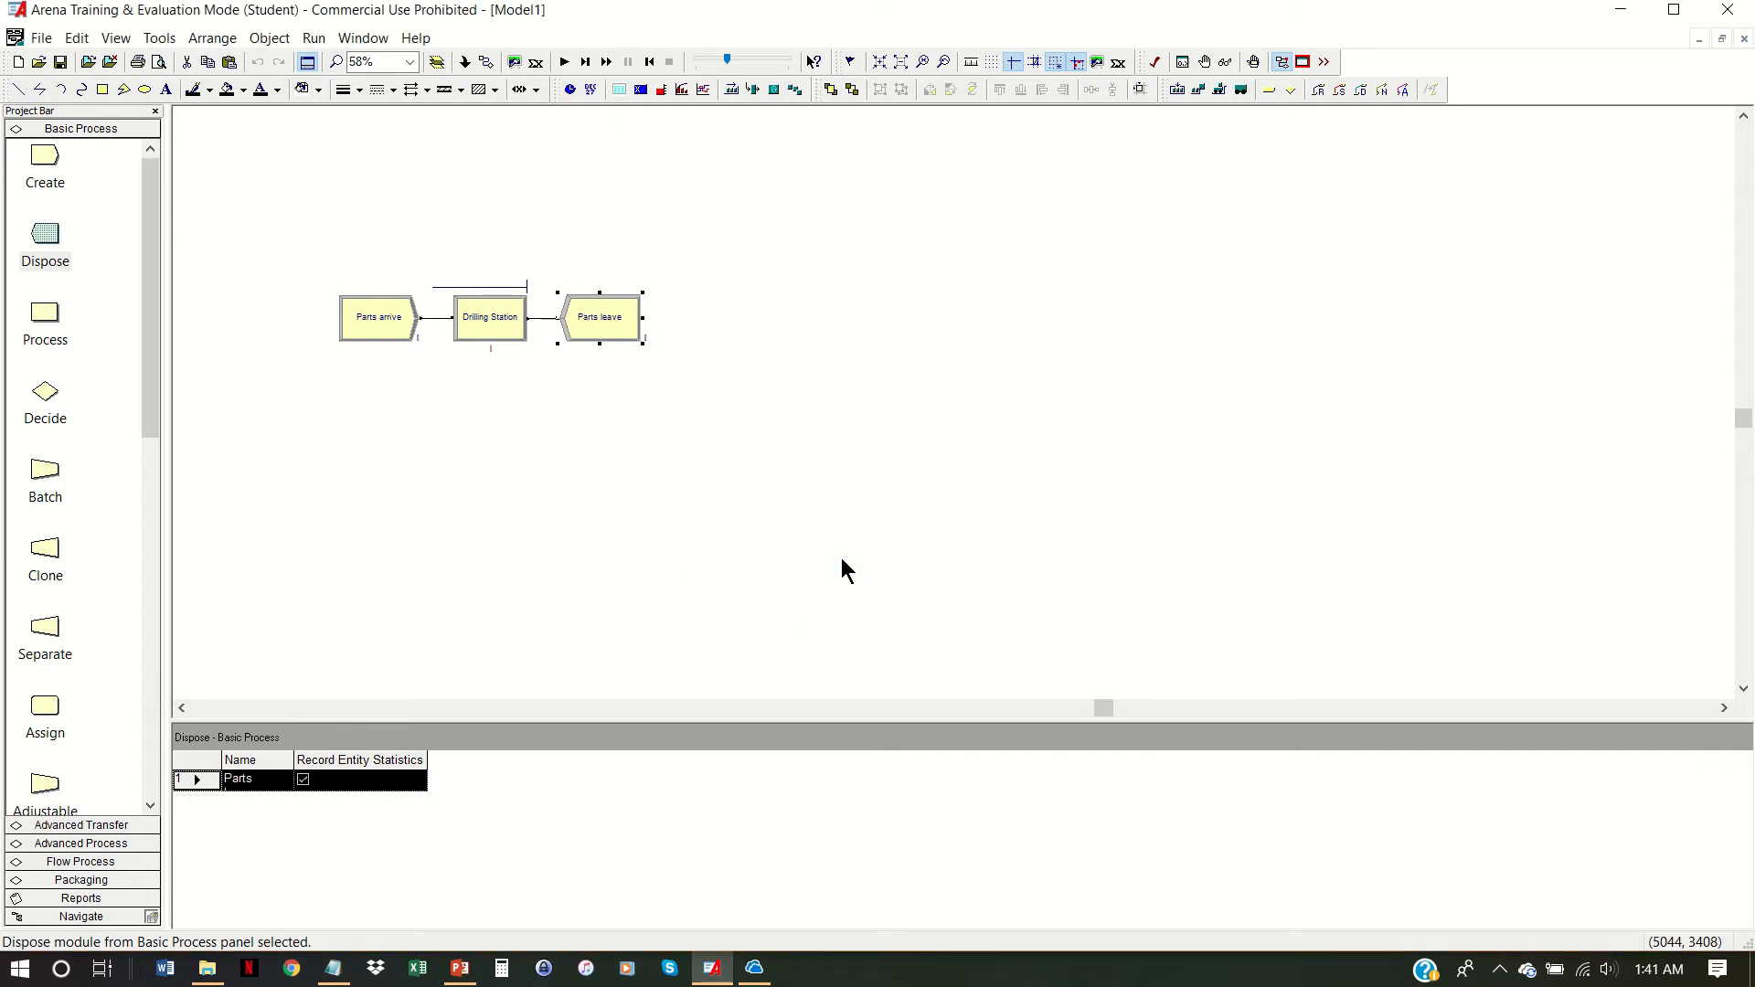
# Step: In the Entity data module, set the Part entity's initial picture to Picture.Ball
pyautogui.moveTo(152, 316); pyautogui.dragTo(152, 663)
pyautogui.click(61, 363)
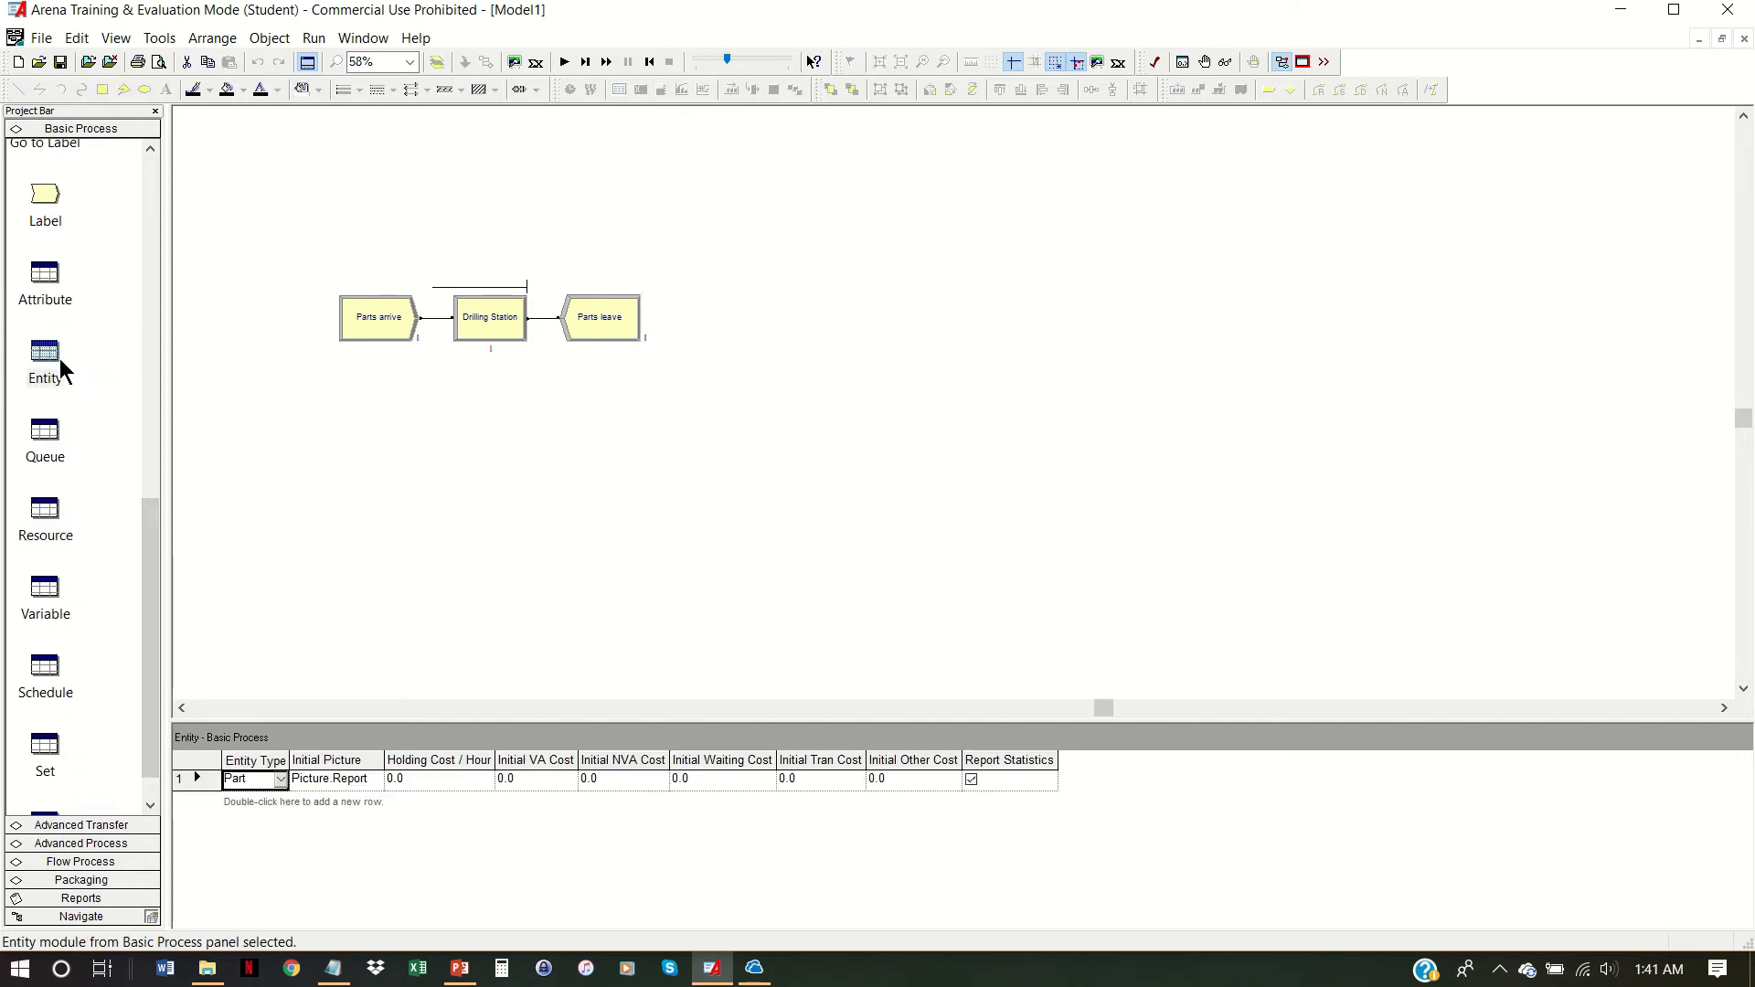
pyautogui.click(375, 782)
pyautogui.moveTo(378, 827); pyautogui.dragTo(375, 813)
pyautogui.click(331, 815)
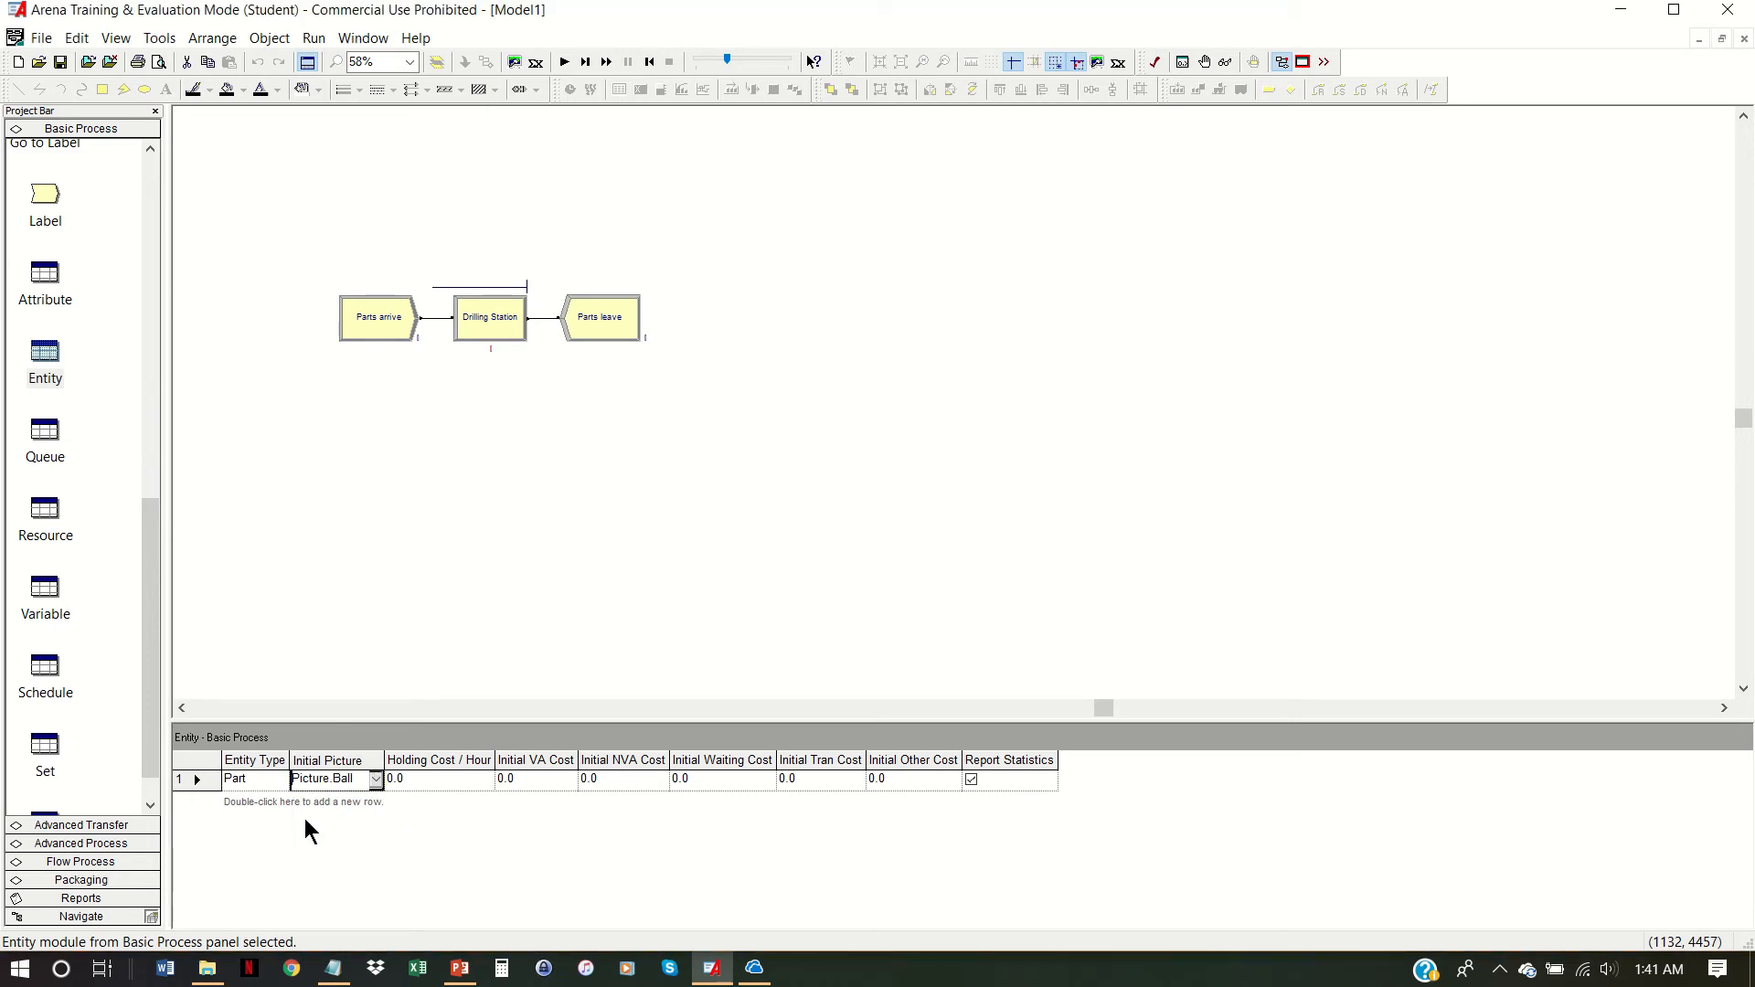
# Step: Review the Queue and Resource data modules for the drilling station's queue and the drill press
pyautogui.click(45, 440)
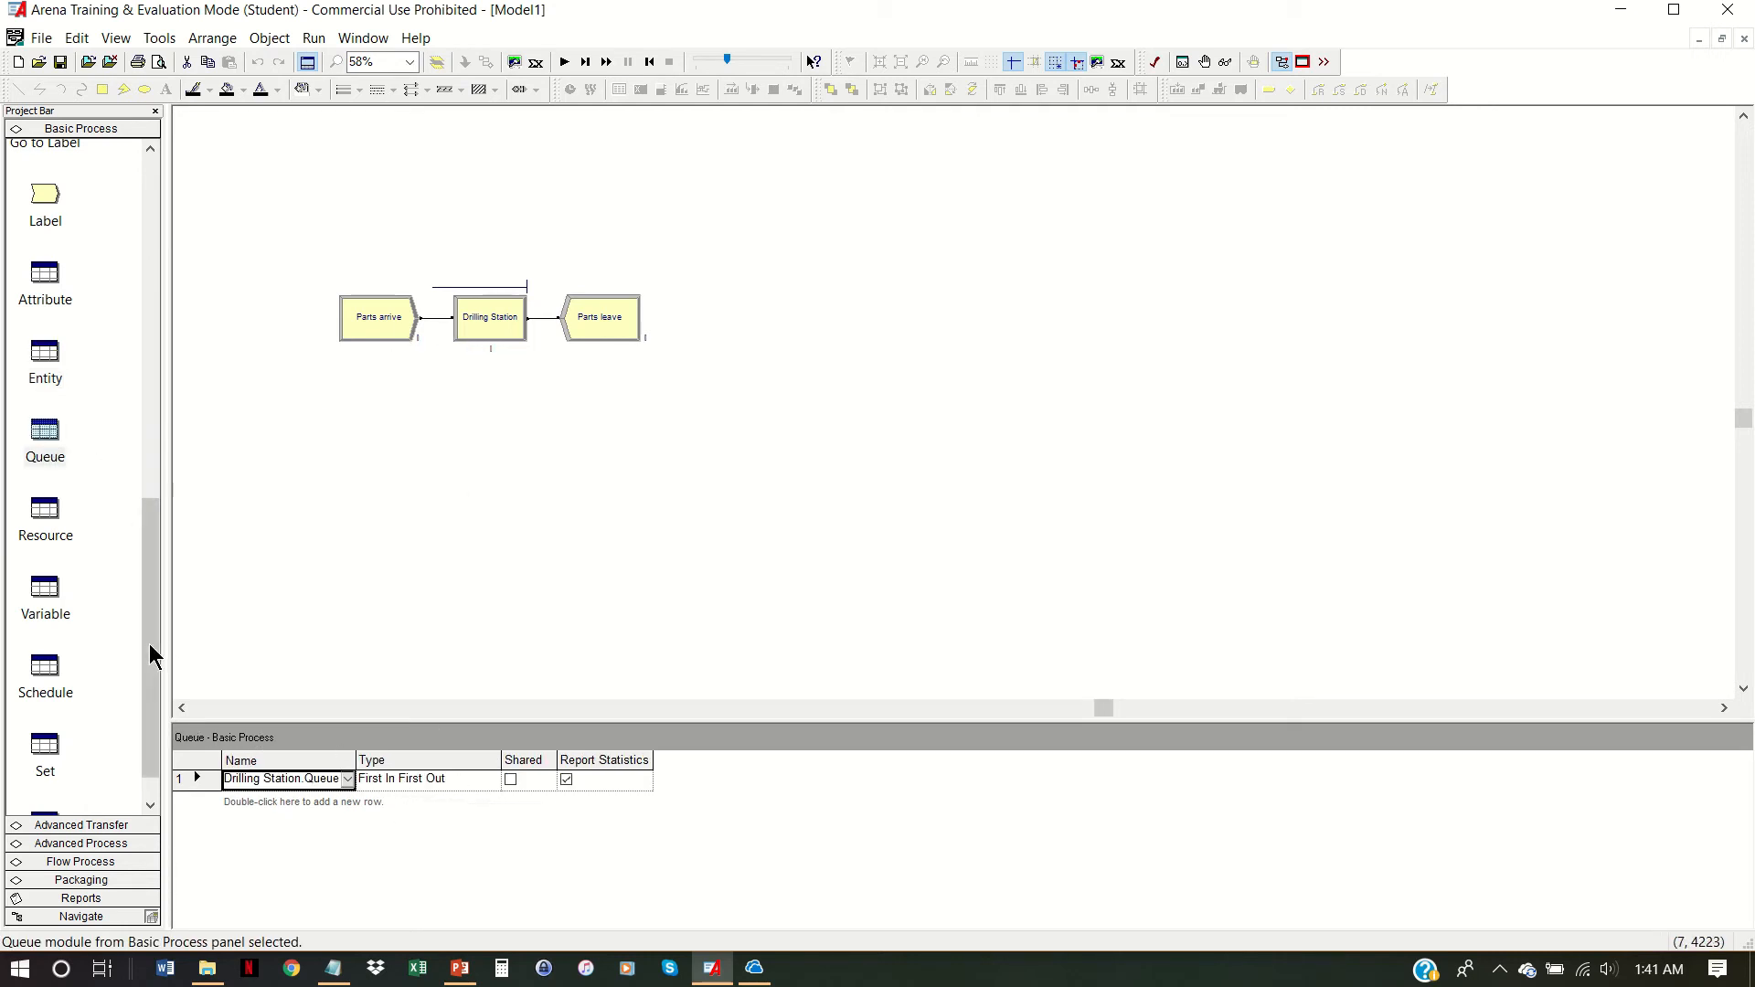
pyautogui.click(48, 521)
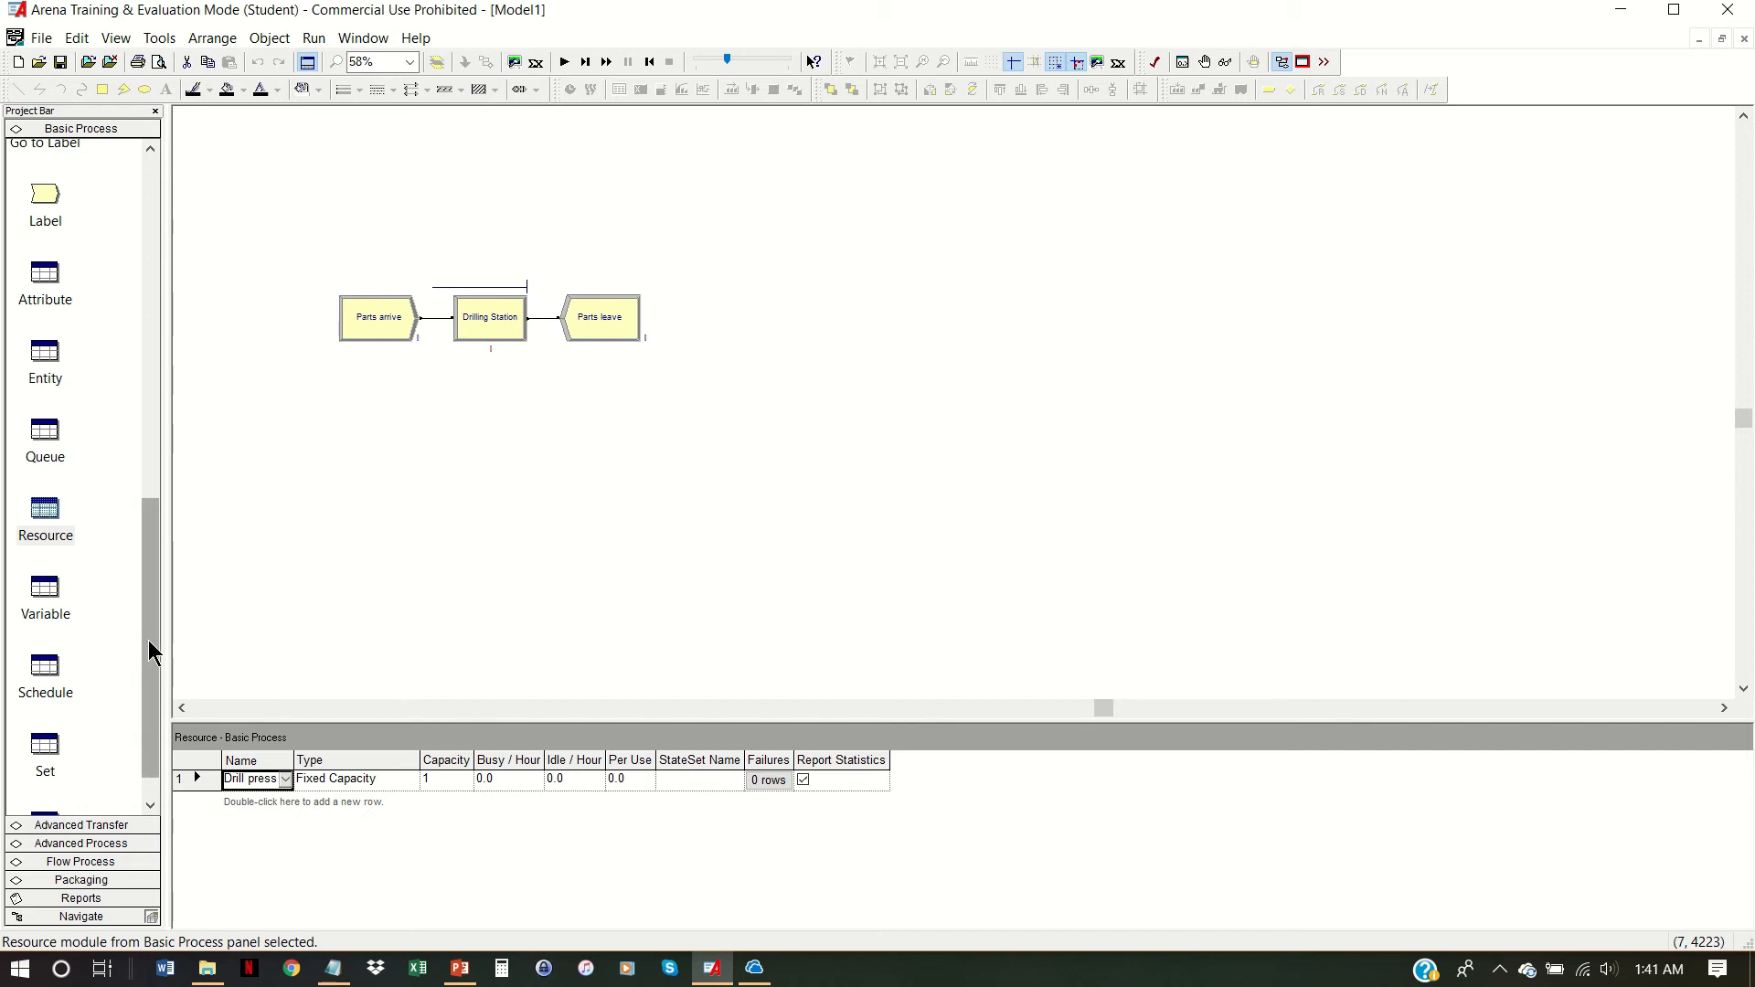
pyautogui.moveTo(152, 667); pyautogui.dragTo(156, 685)
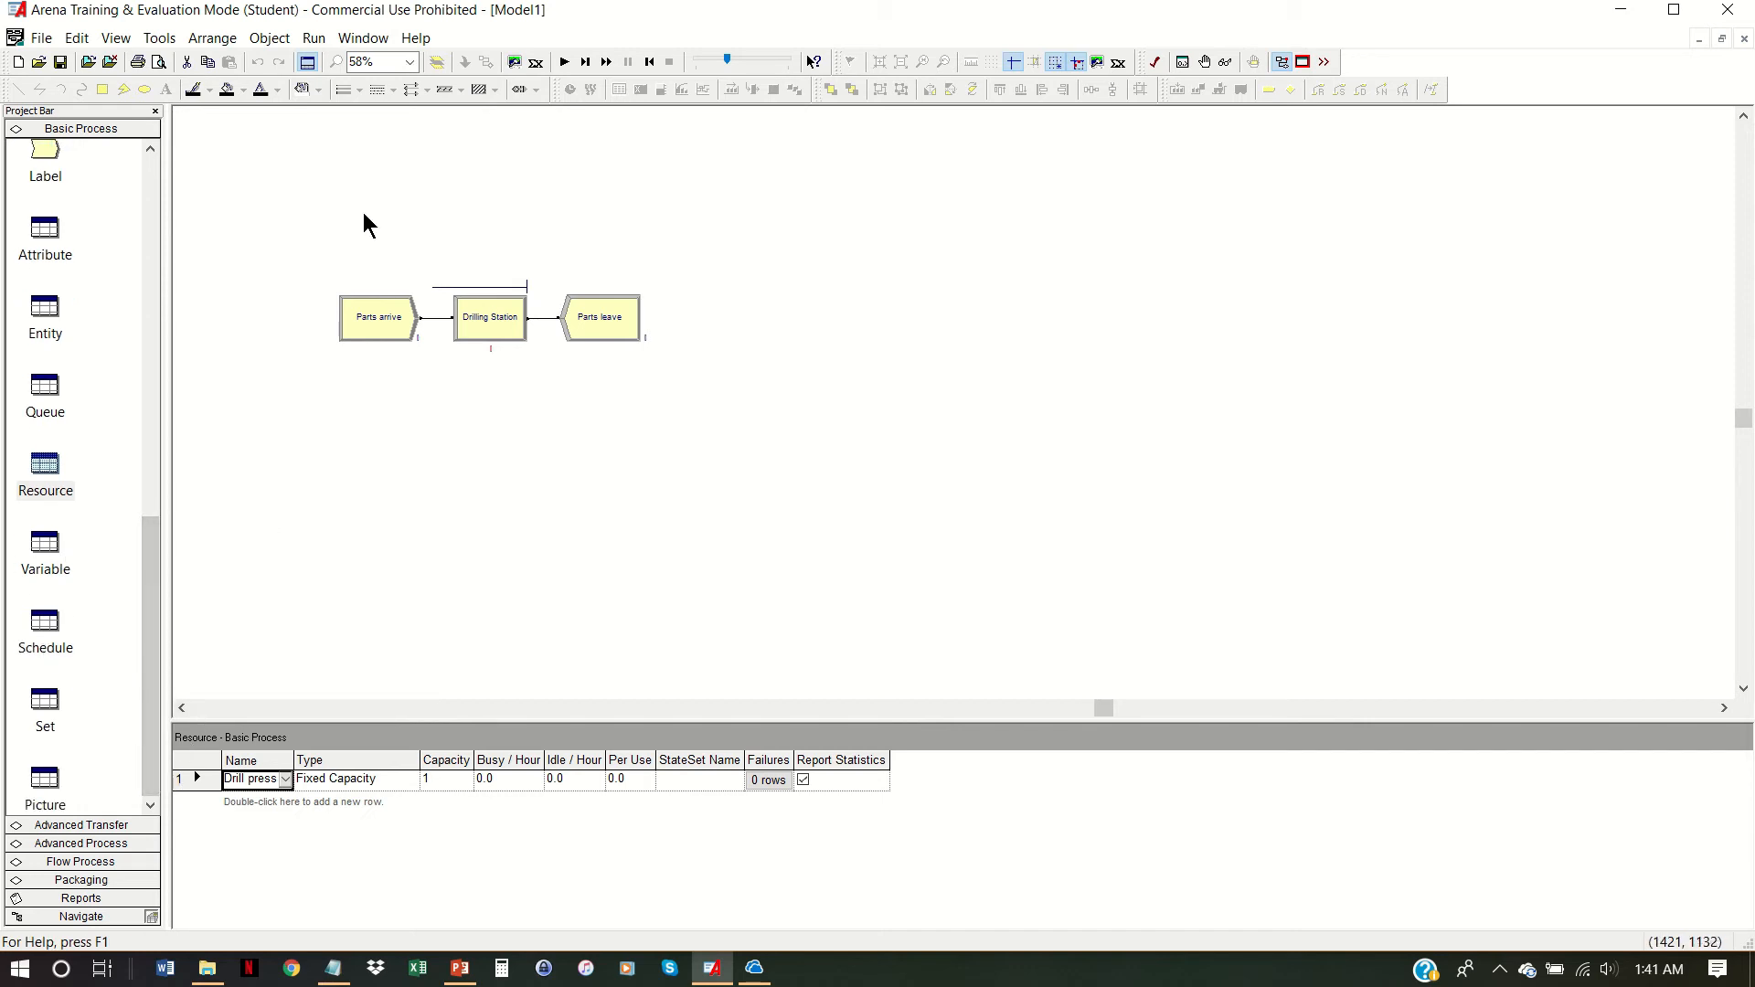
# Step: In the run setup, set 10 replications, a replication length of 72 hours and base time units of Minutes
pyautogui.click(318, 41)
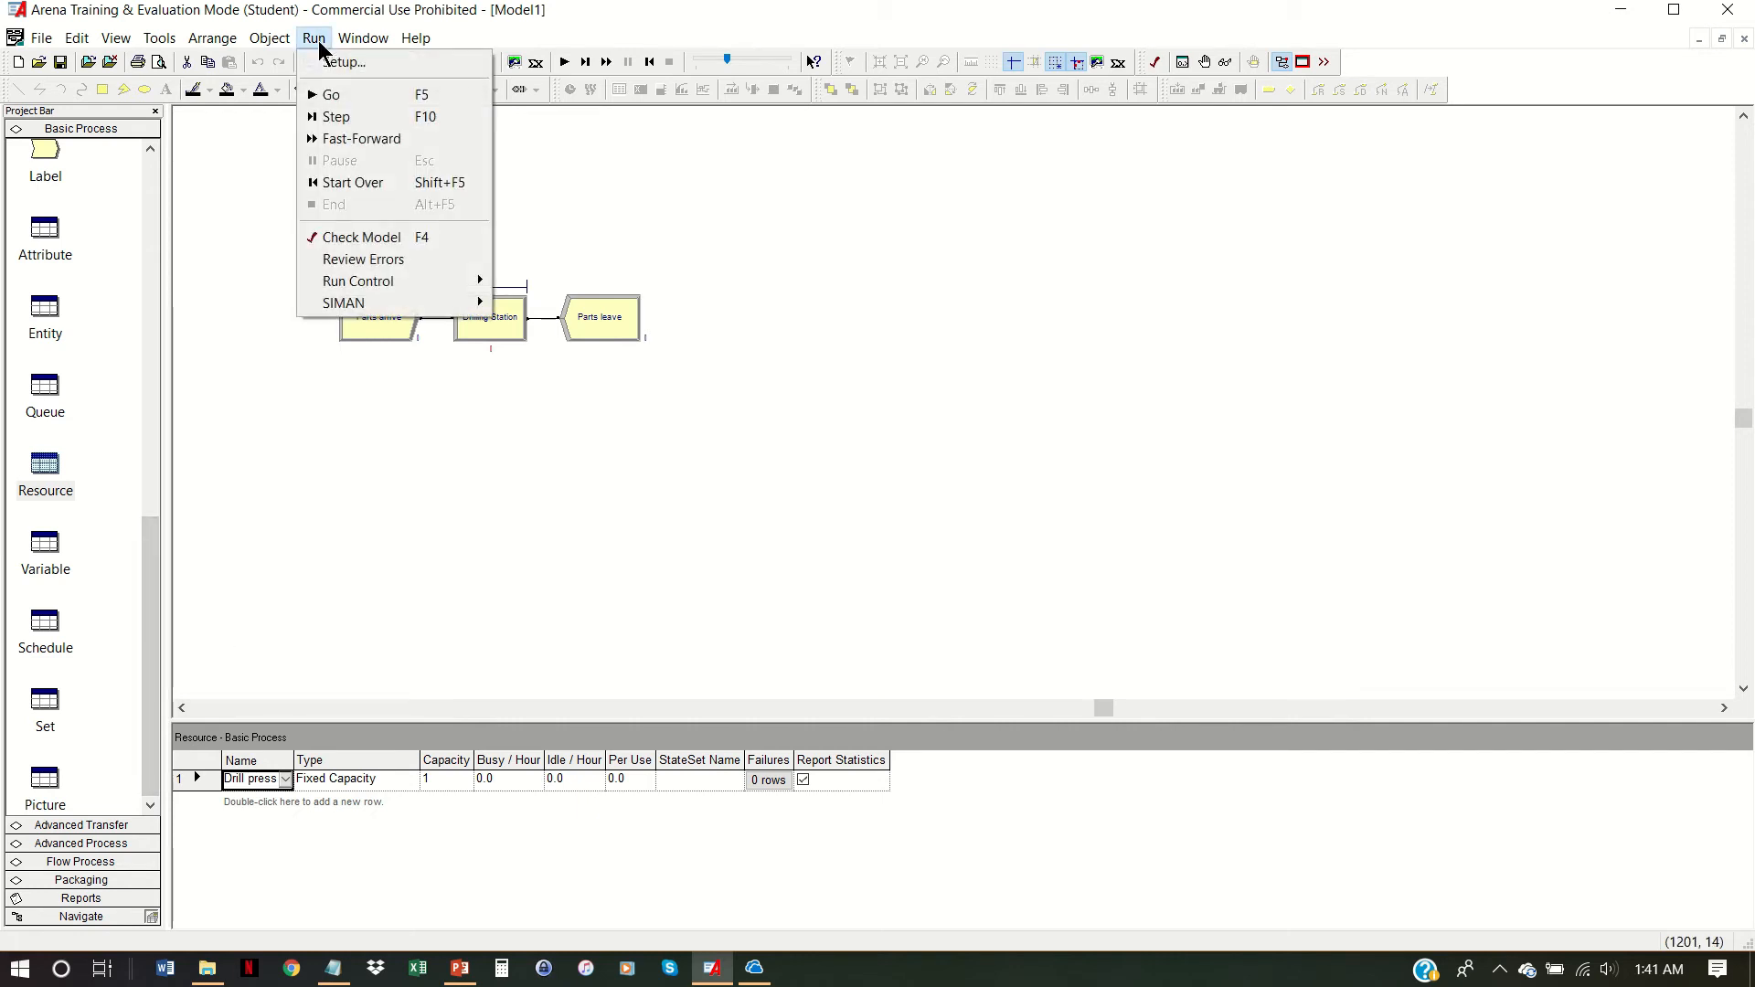
pyautogui.click(346, 58)
pyautogui.write('10')
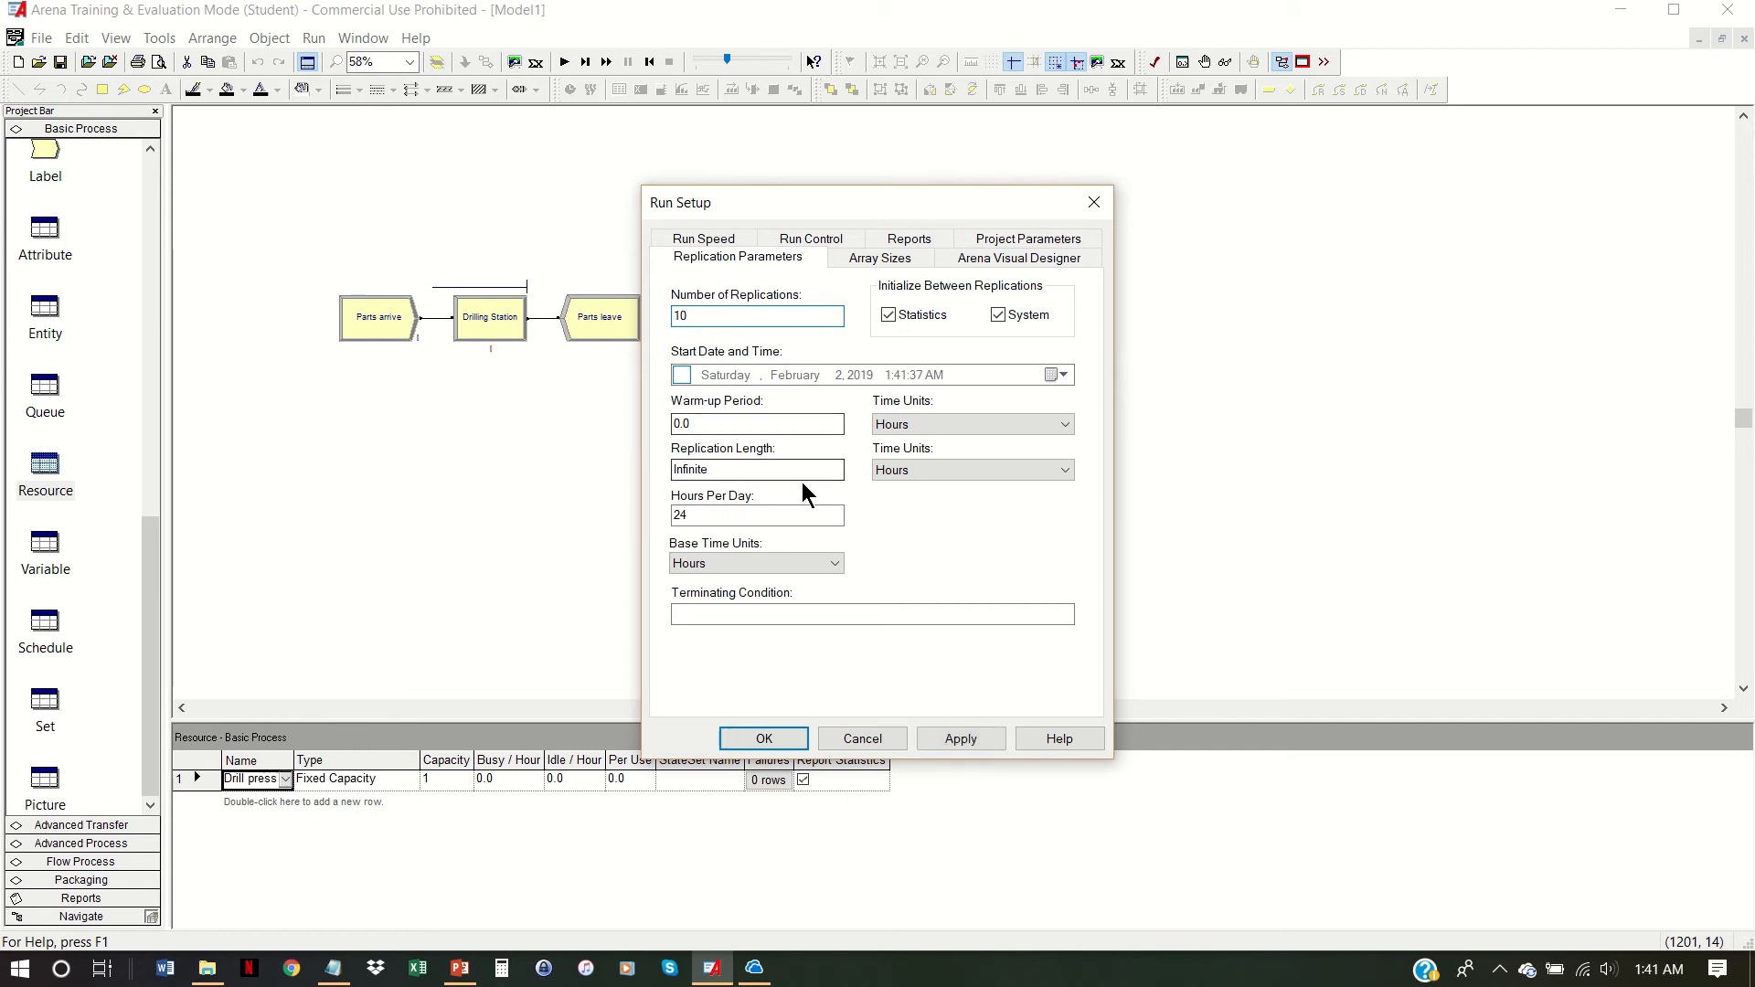
pyautogui.moveTo(783, 471); pyautogui.dragTo(584, 460)
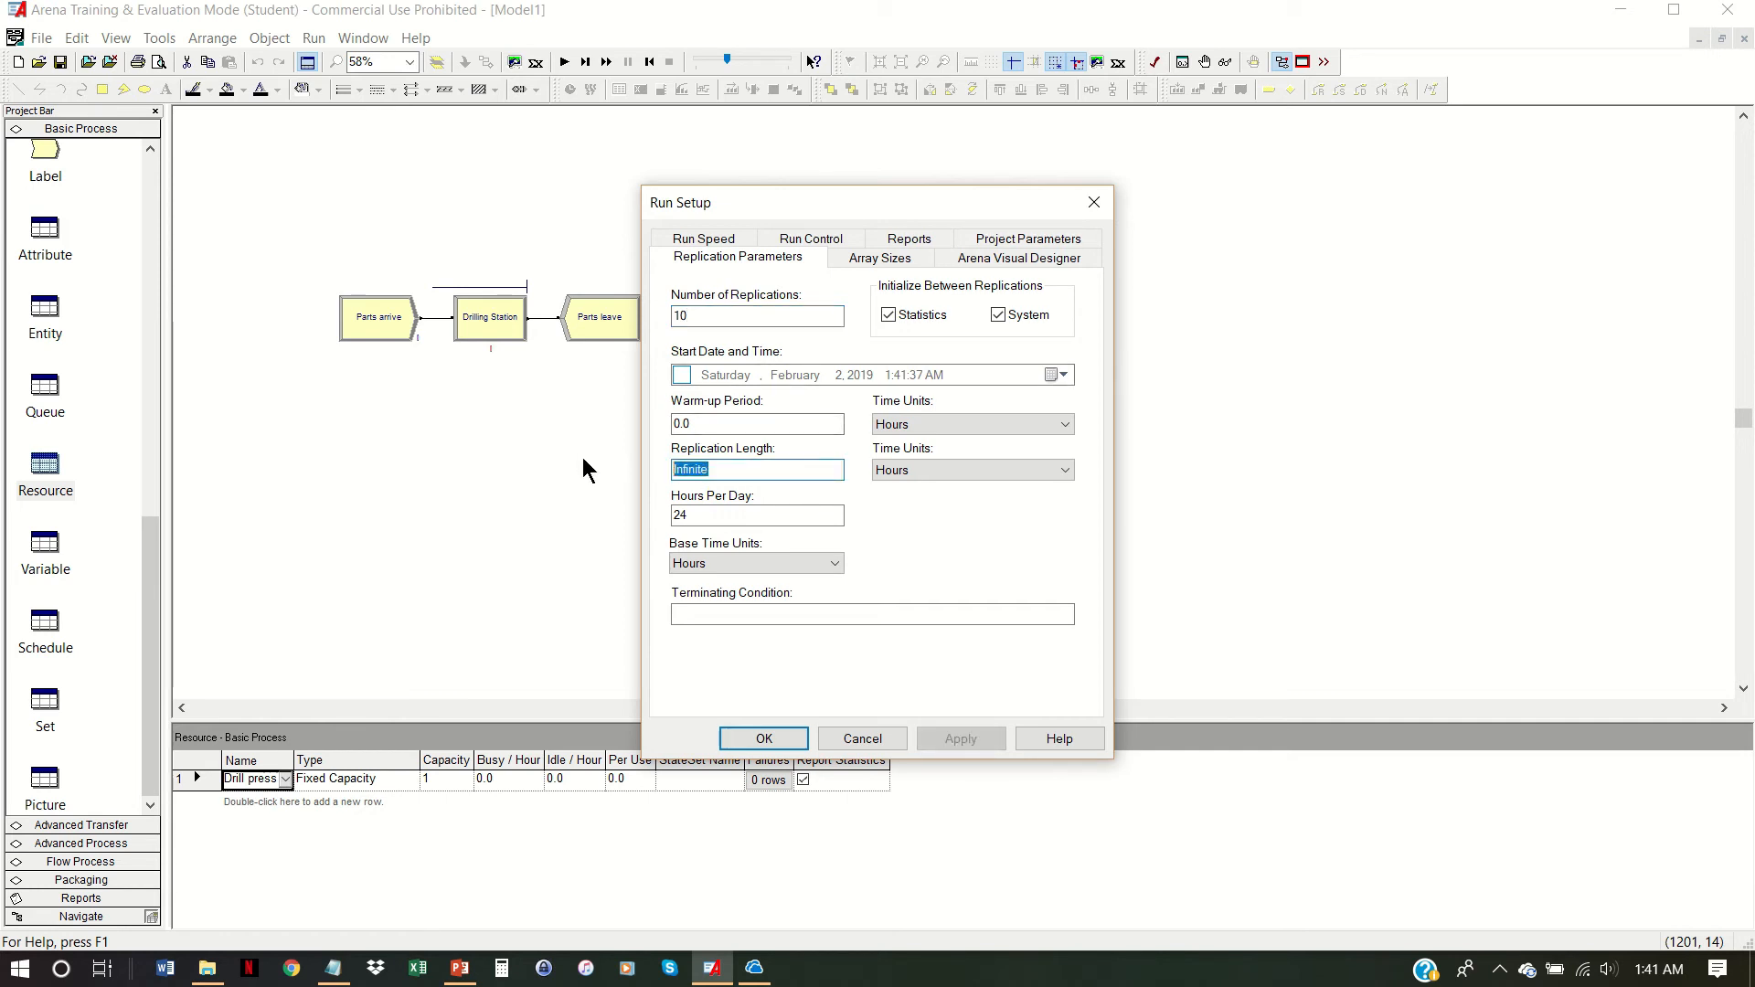
pyautogui.write('72')
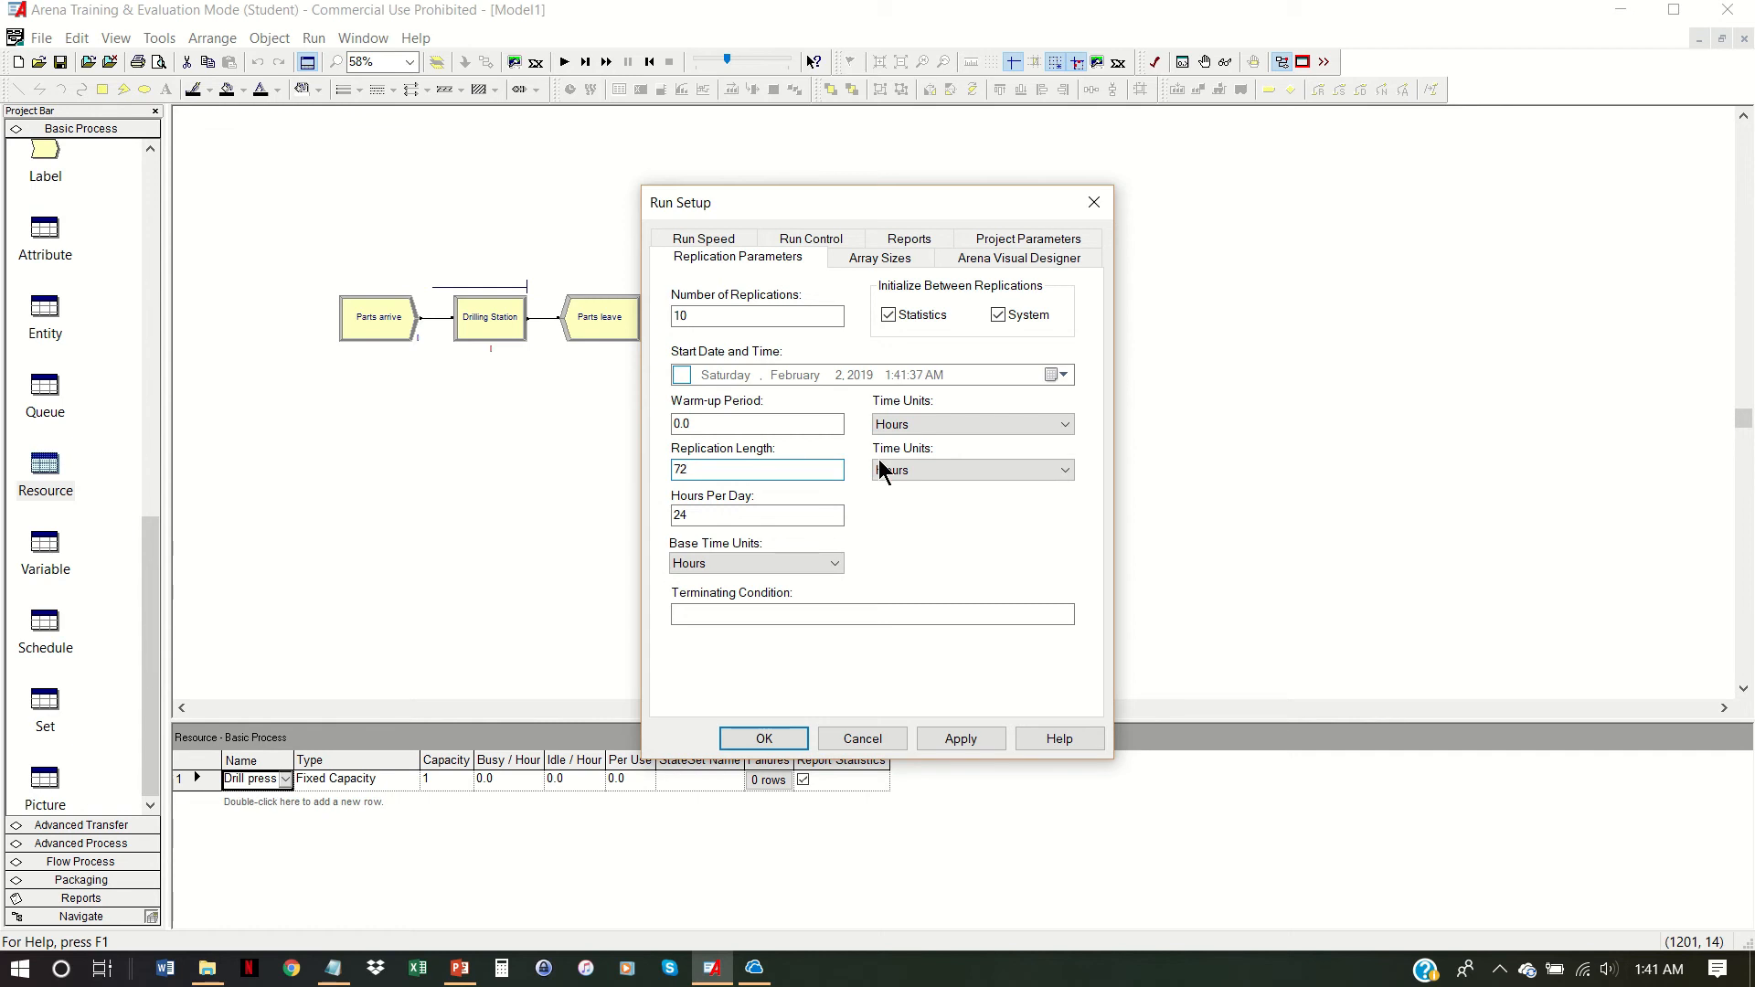
pyautogui.click(835, 563)
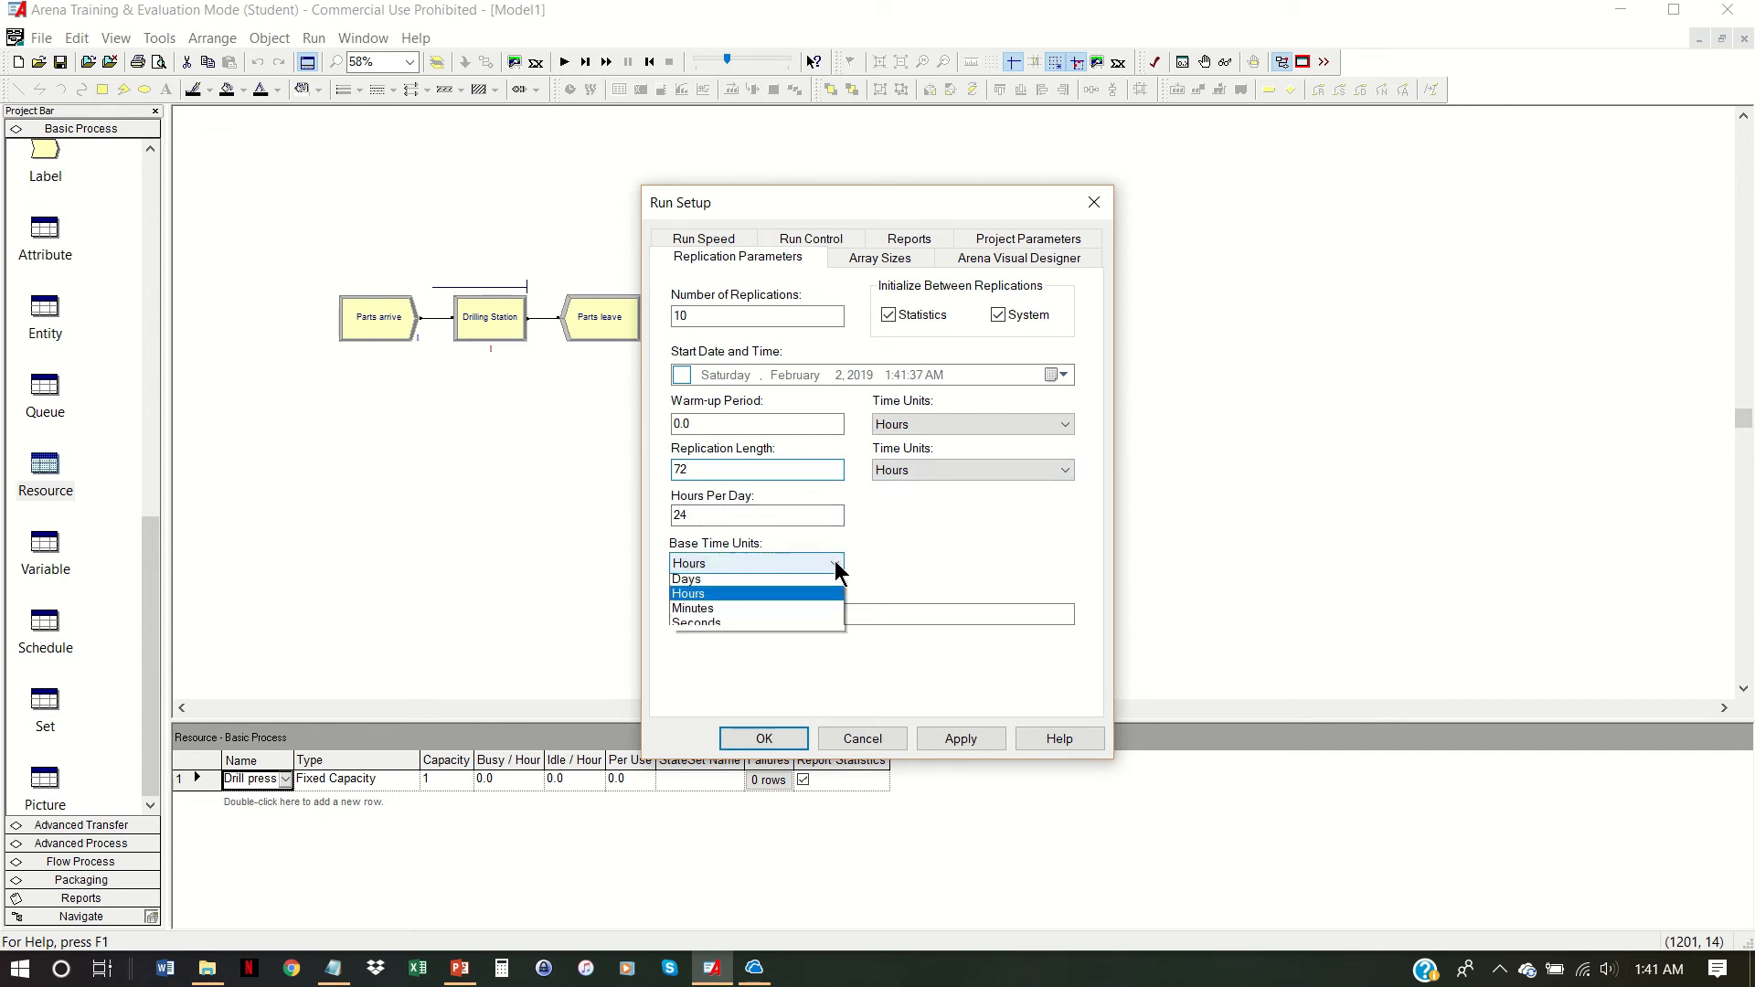
pyautogui.click(837, 610)
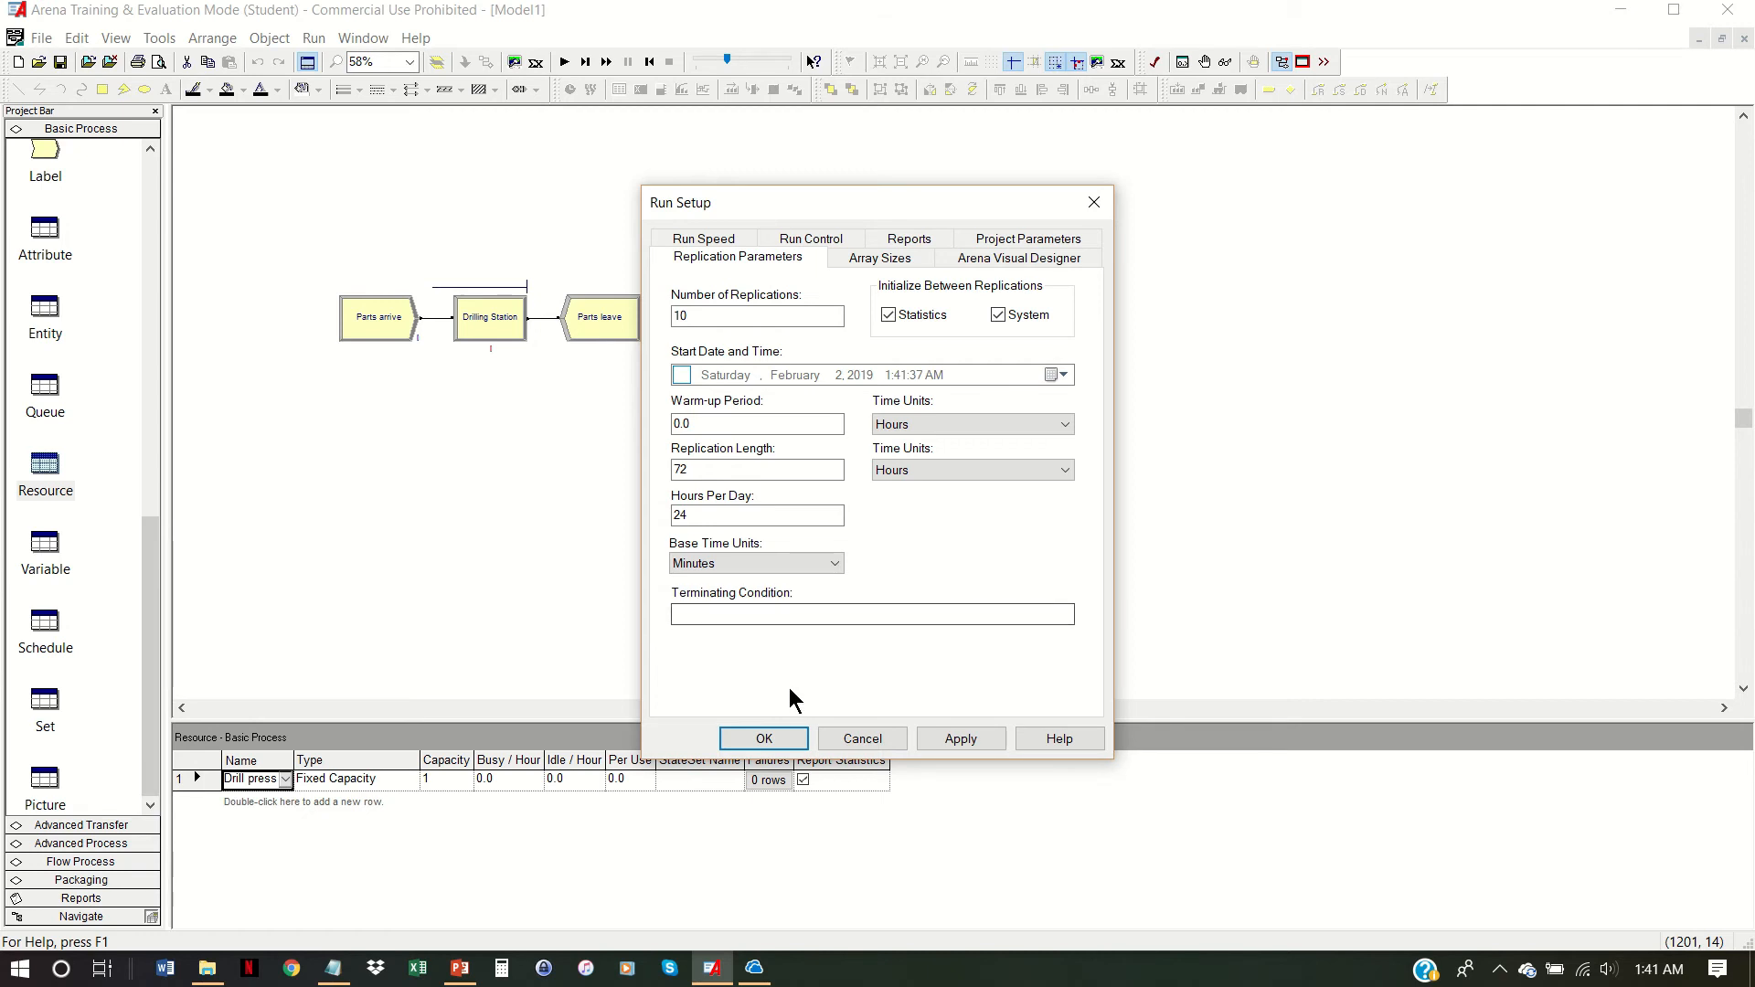
# Step: Set the project title to "model 3.1" and the description to "This is an example!!", and accept the run setup
pyautogui.click(987, 242)
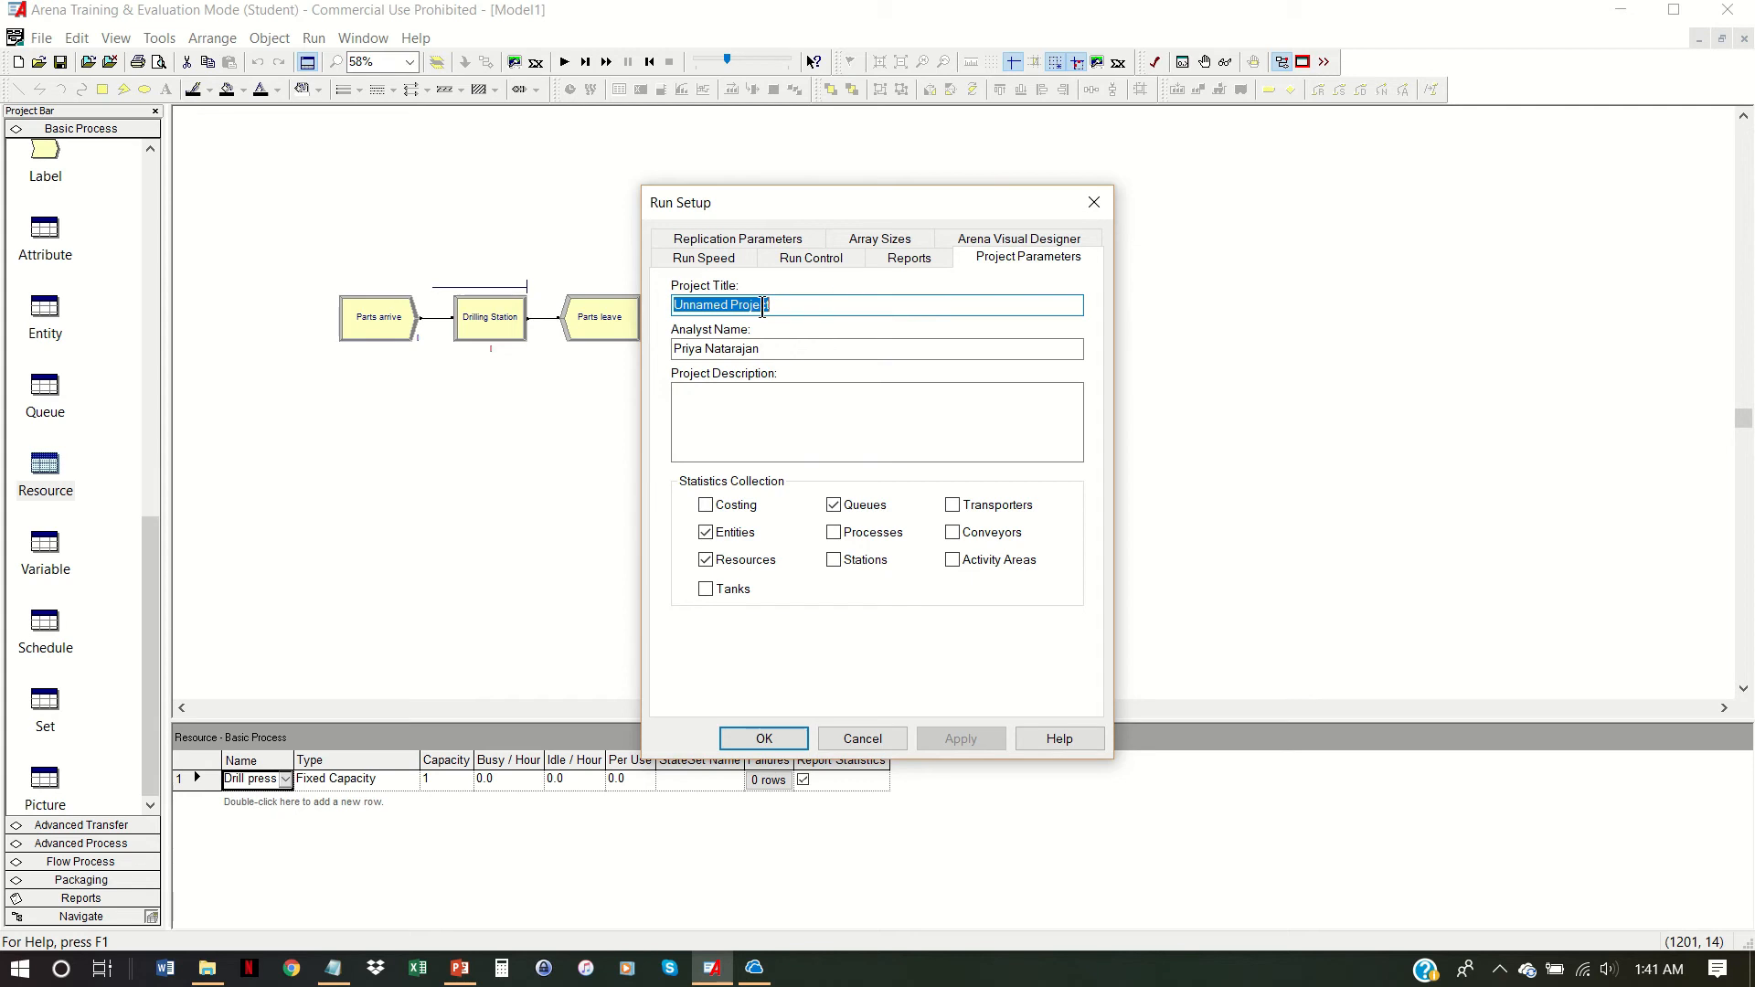
pyautogui.write('mo')
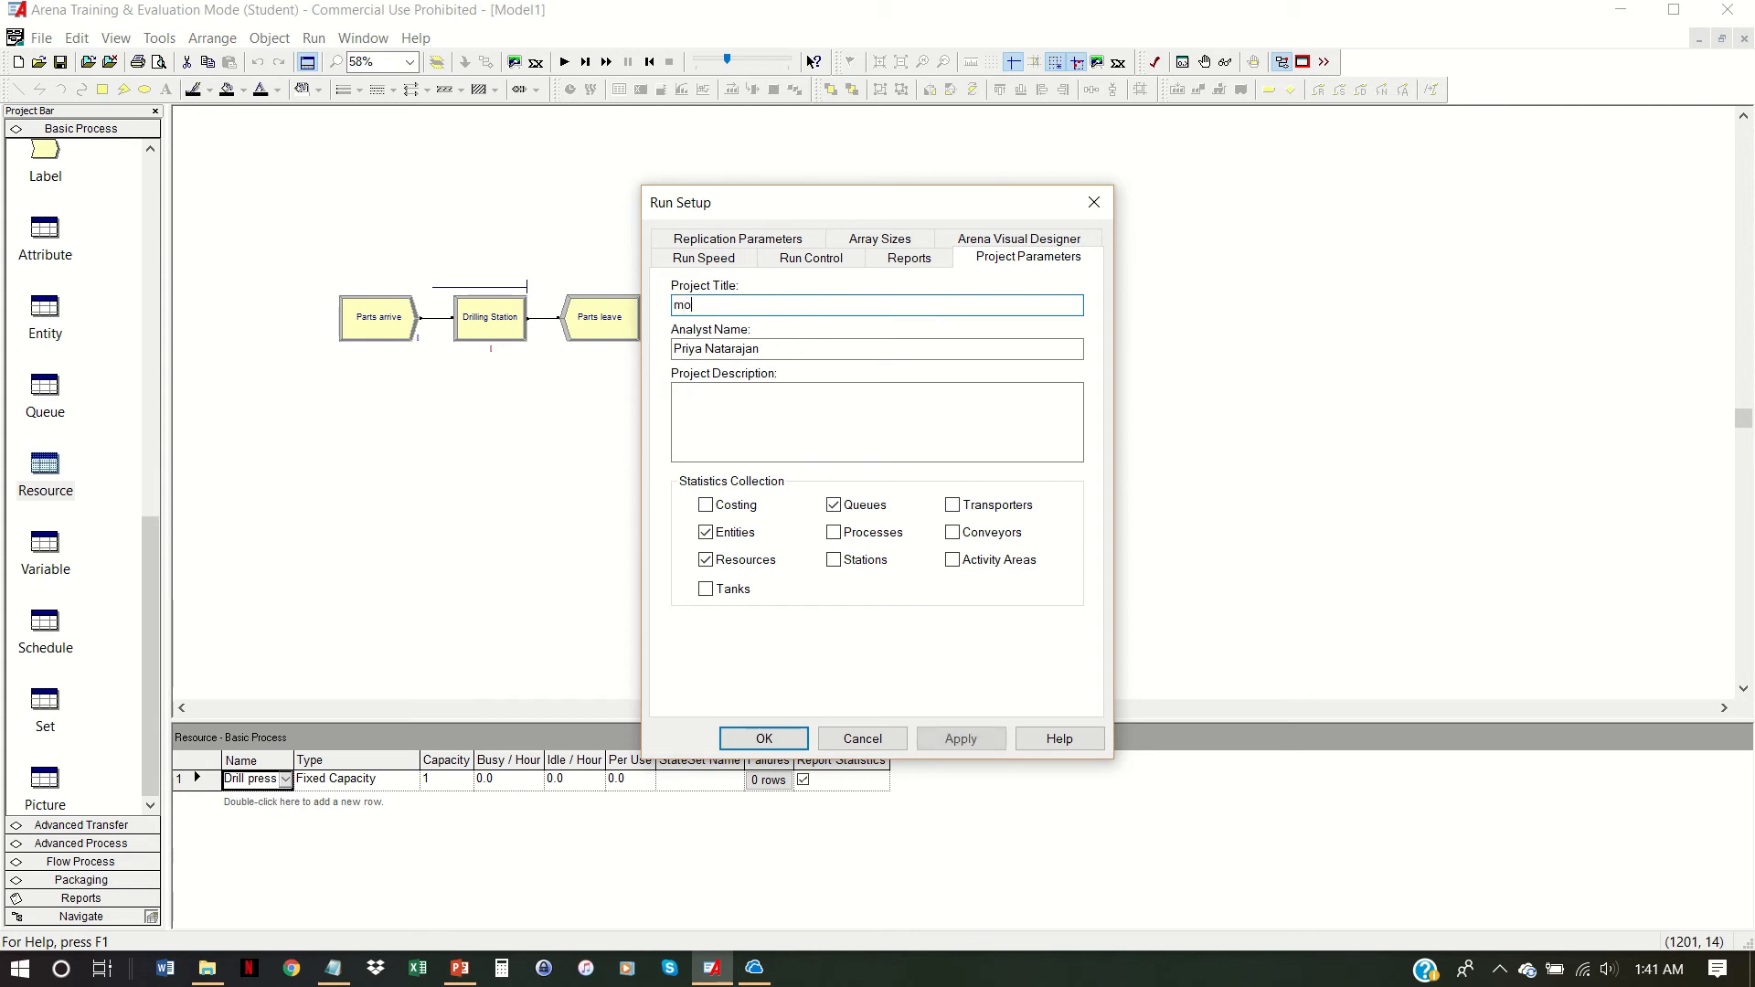
pyautogui.write('del 3.1')
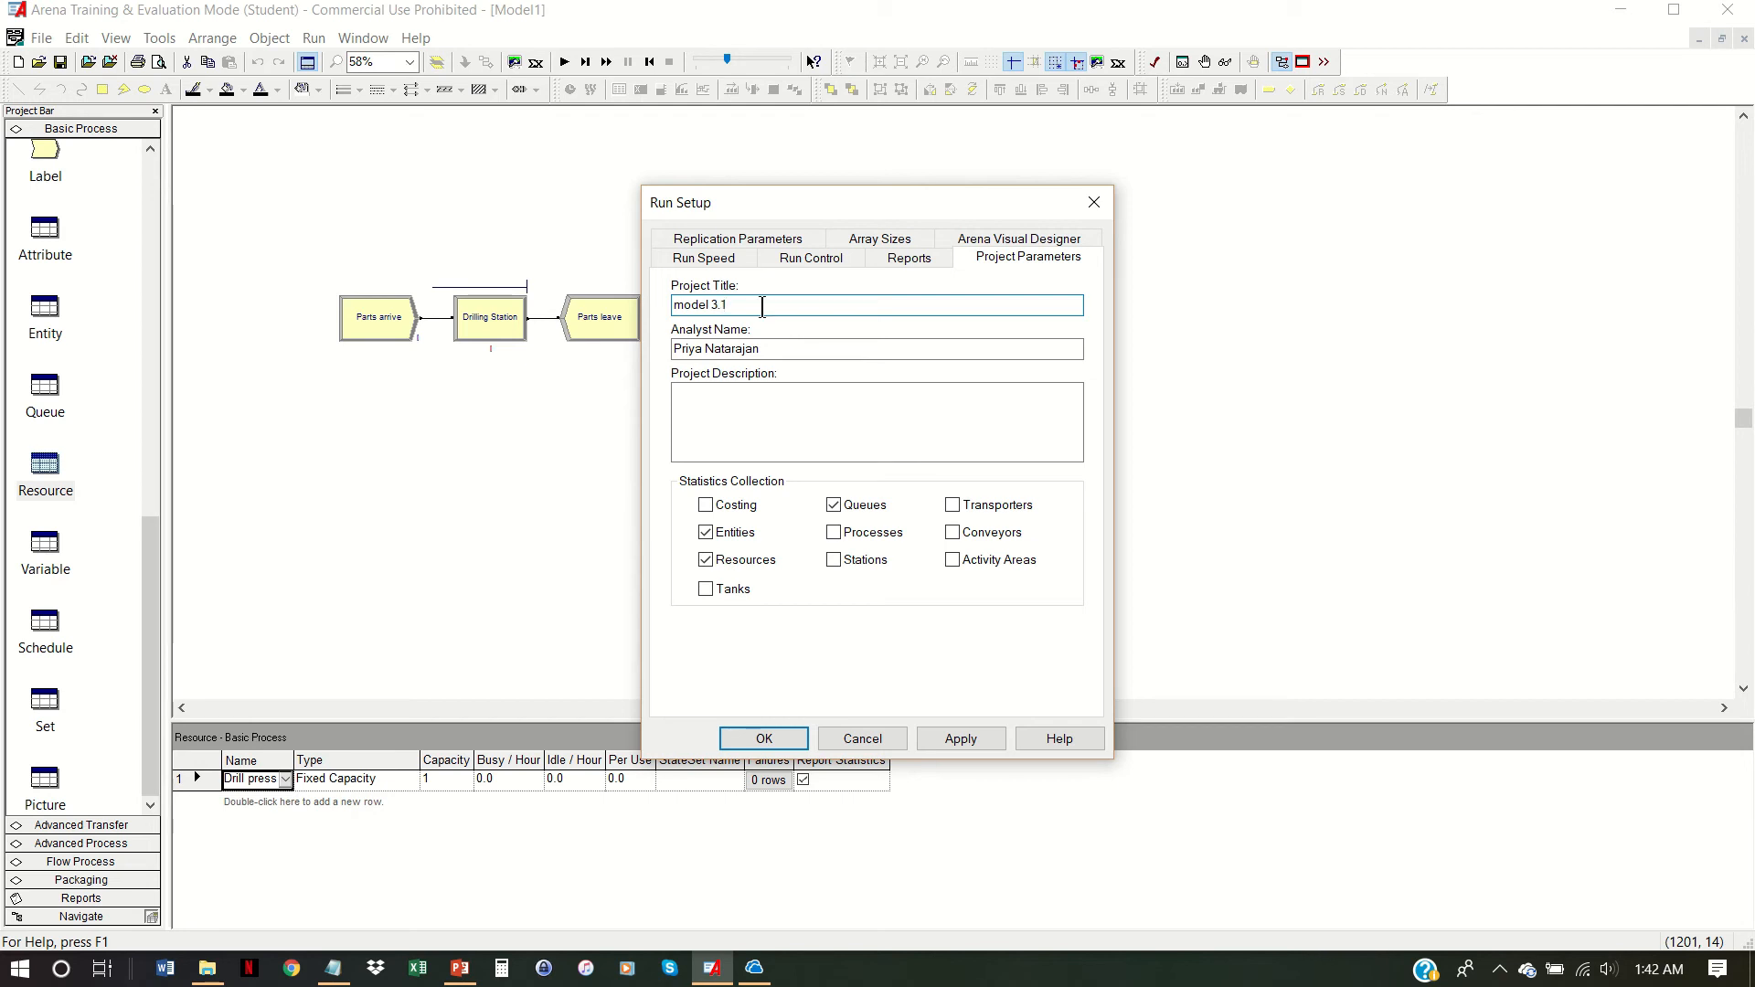
pyautogui.press('Tab')
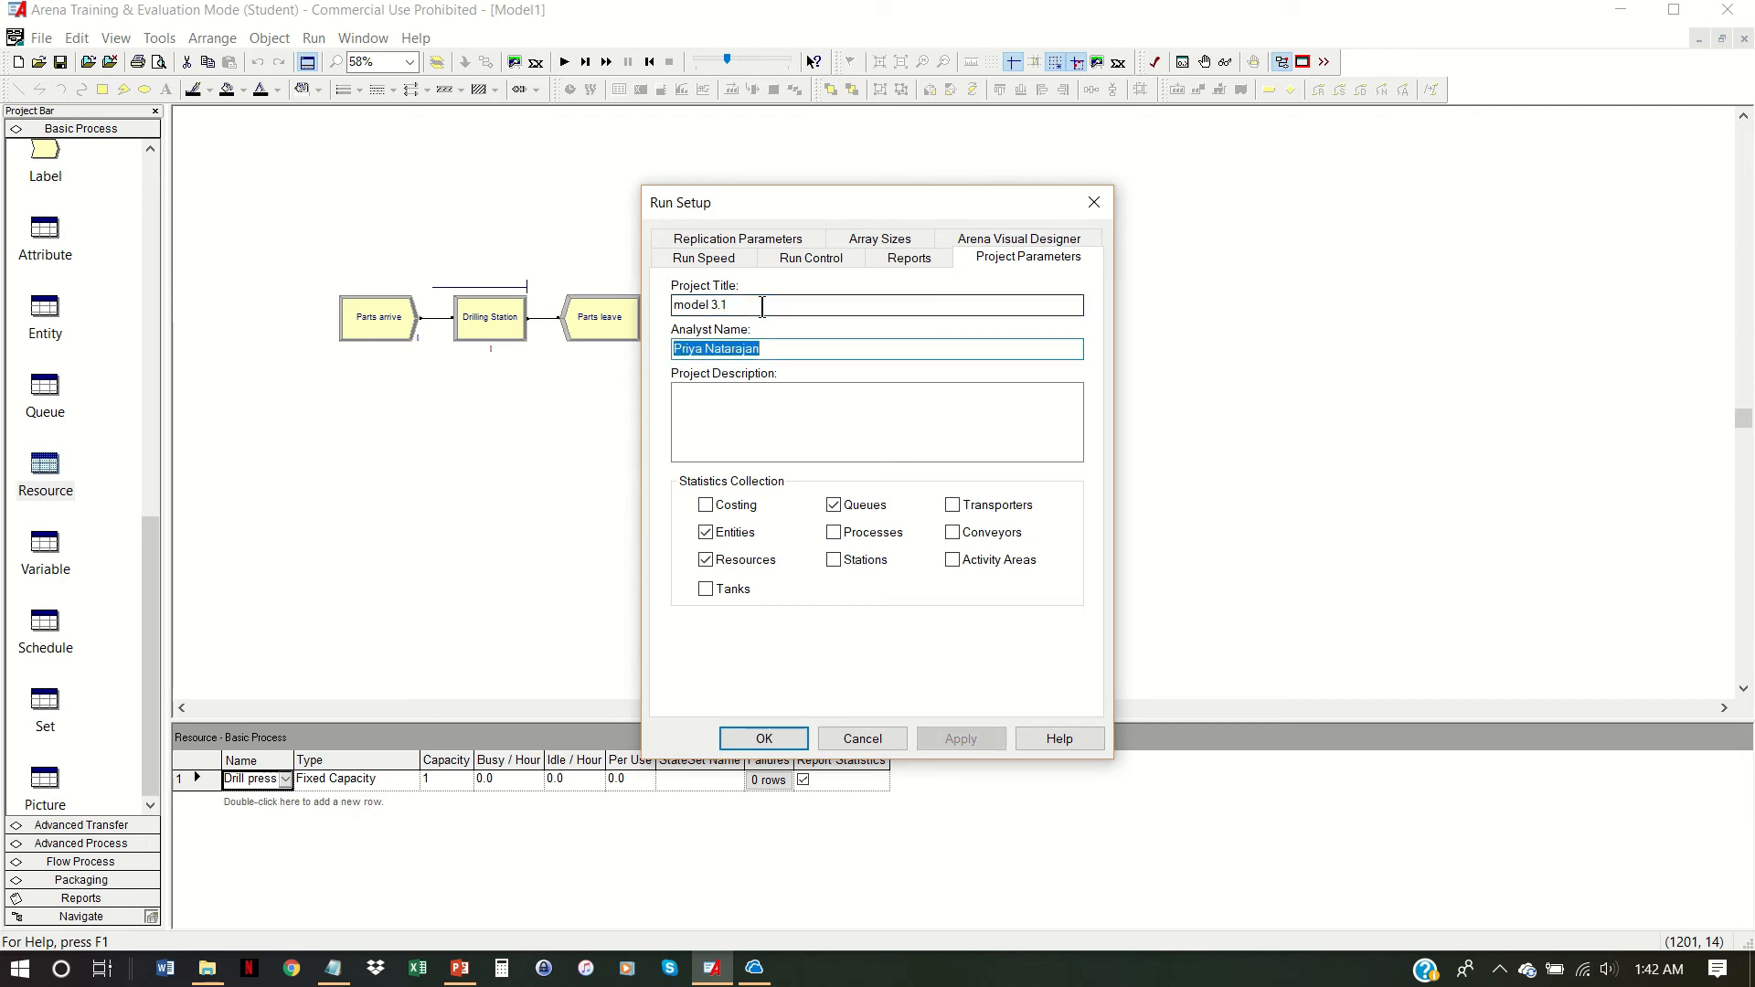
pyautogui.press('Tab')
pyautogui.write('This ')
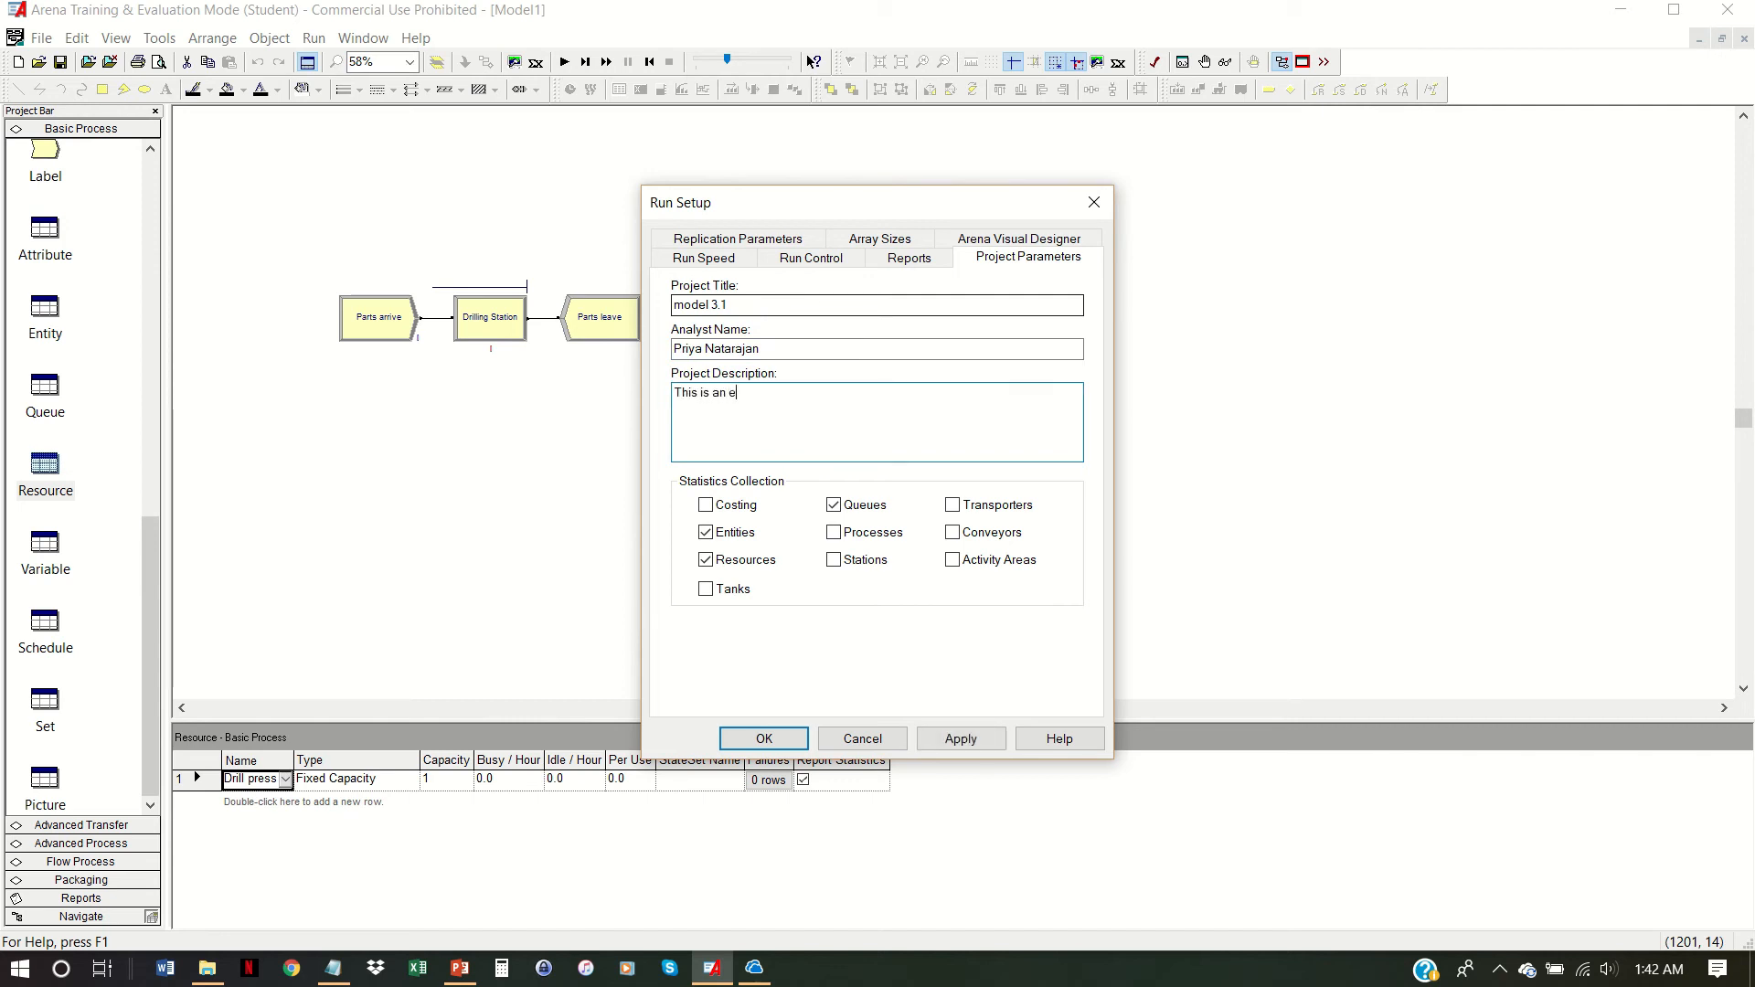
pyautogui.write('is an example!!')
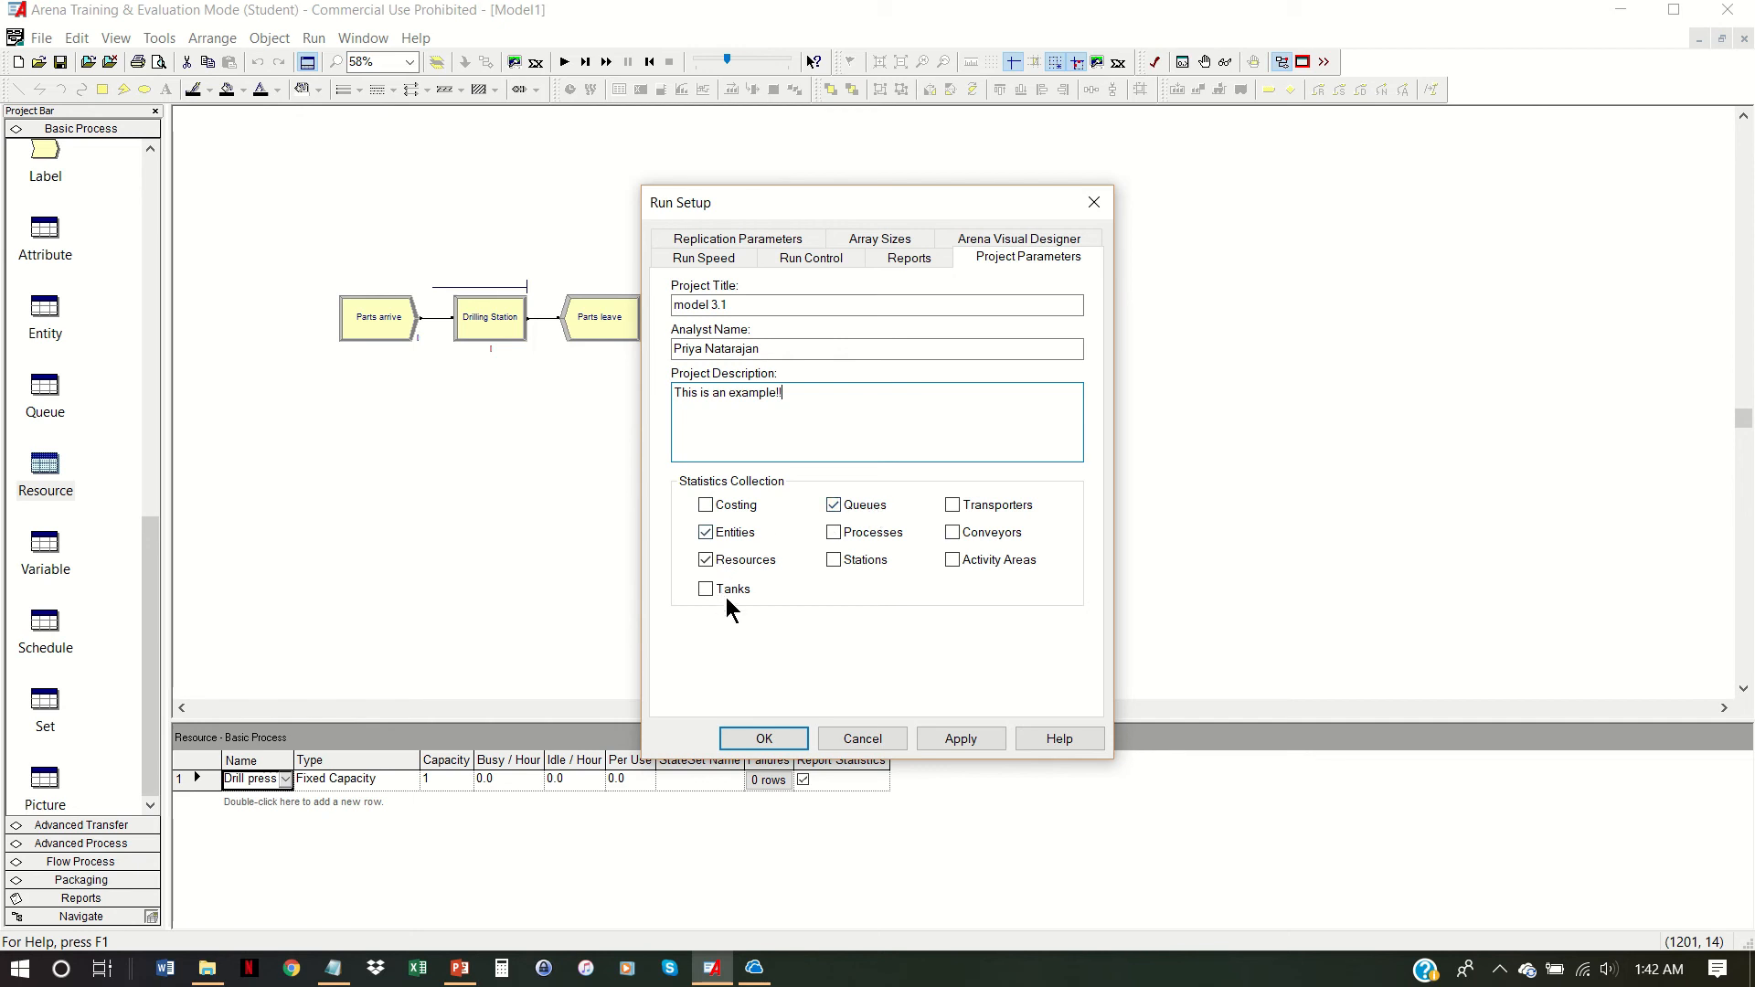
pyautogui.click(732, 230)
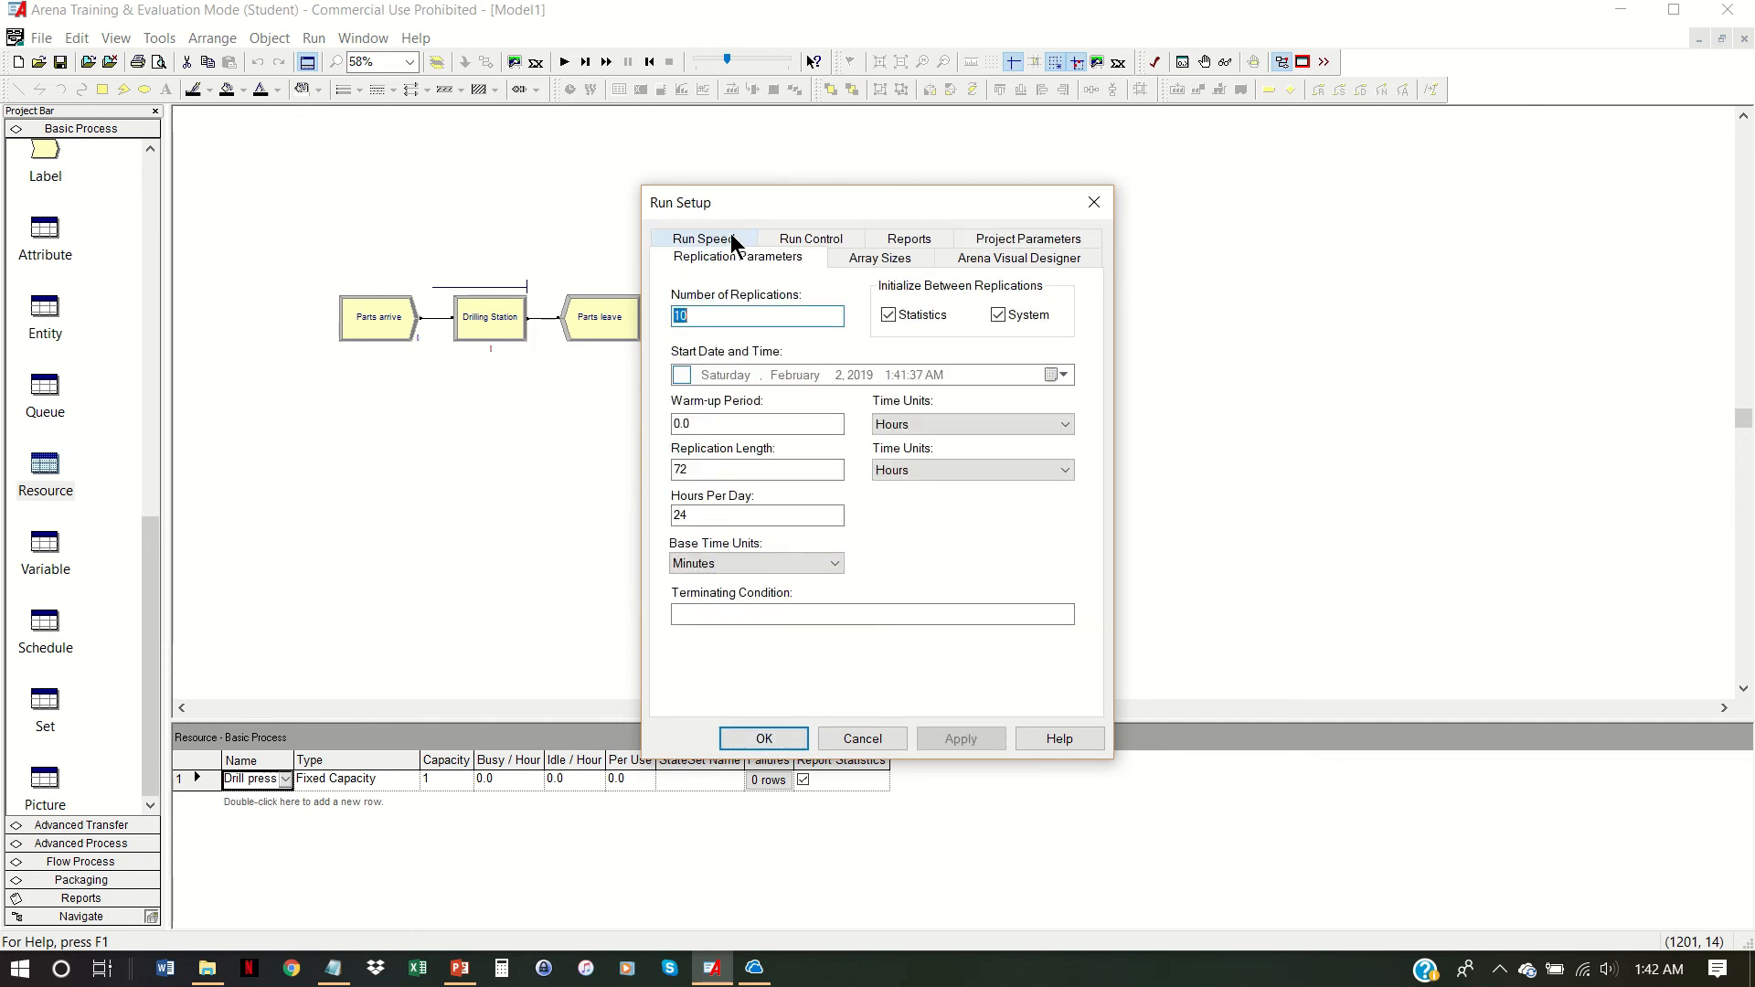
pyautogui.click(802, 745)
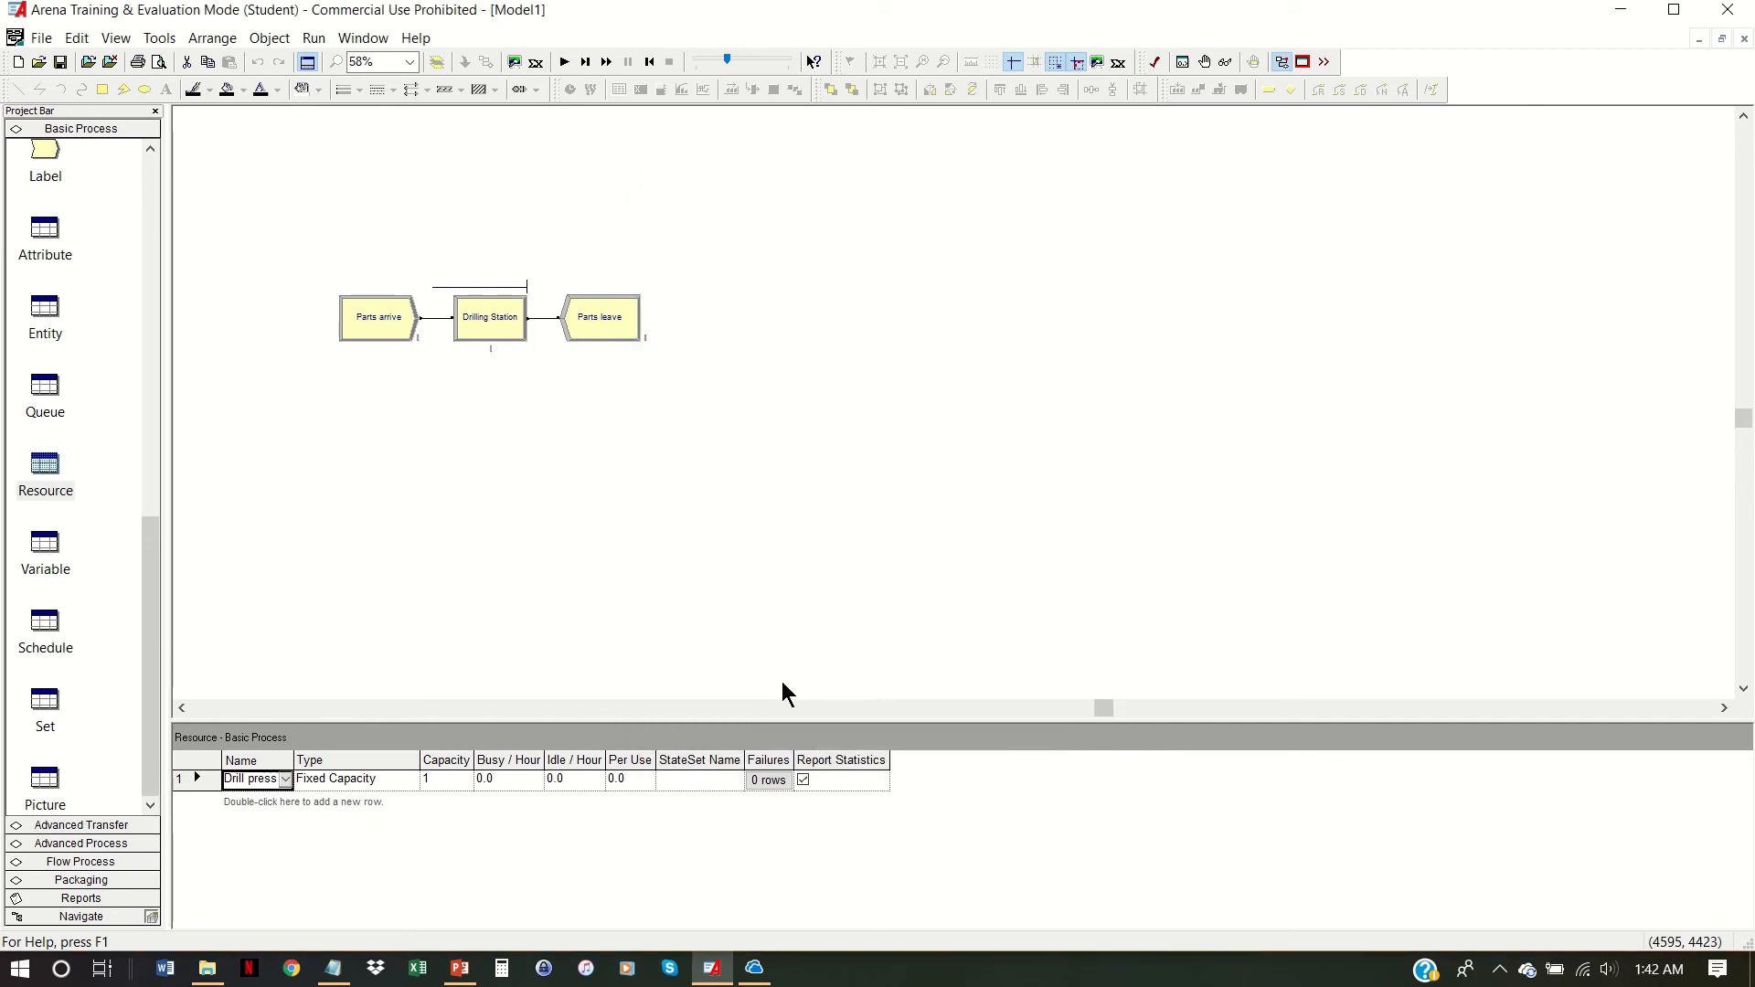
# Step: Run the simulation to completion at the maximum animation speed and open its results report
pyautogui.click(564, 62)
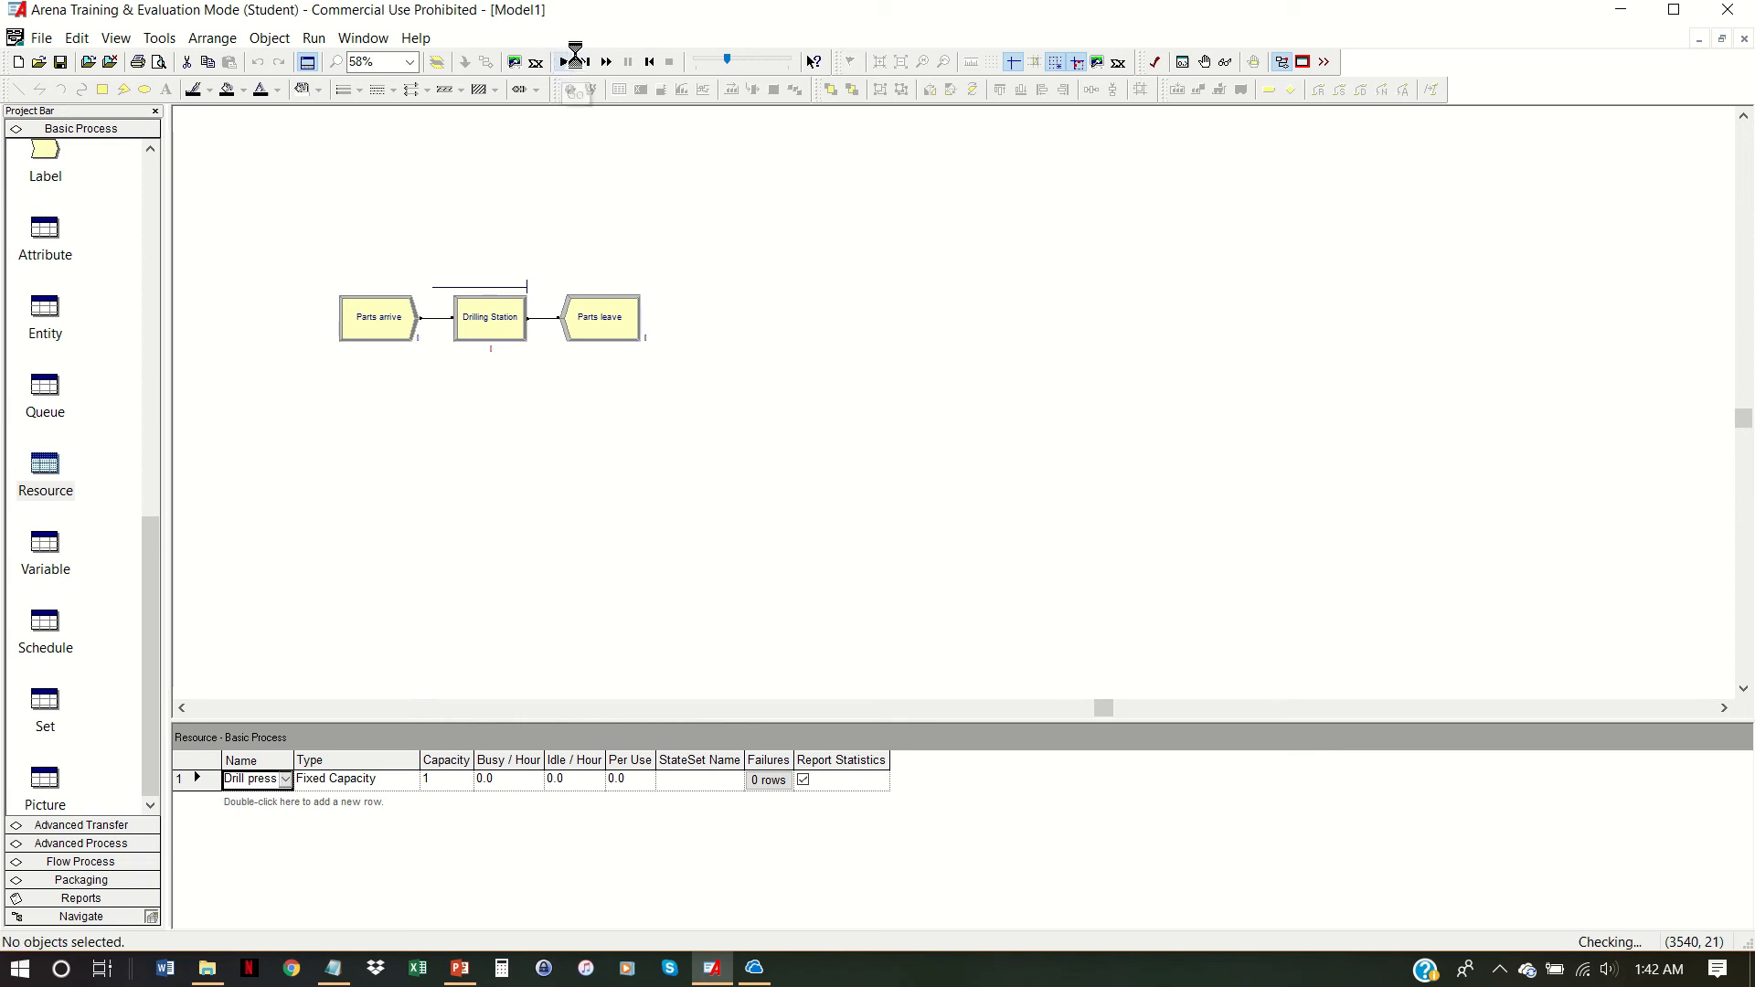
pyautogui.moveTo(730, 62); pyautogui.dragTo(826, 67)
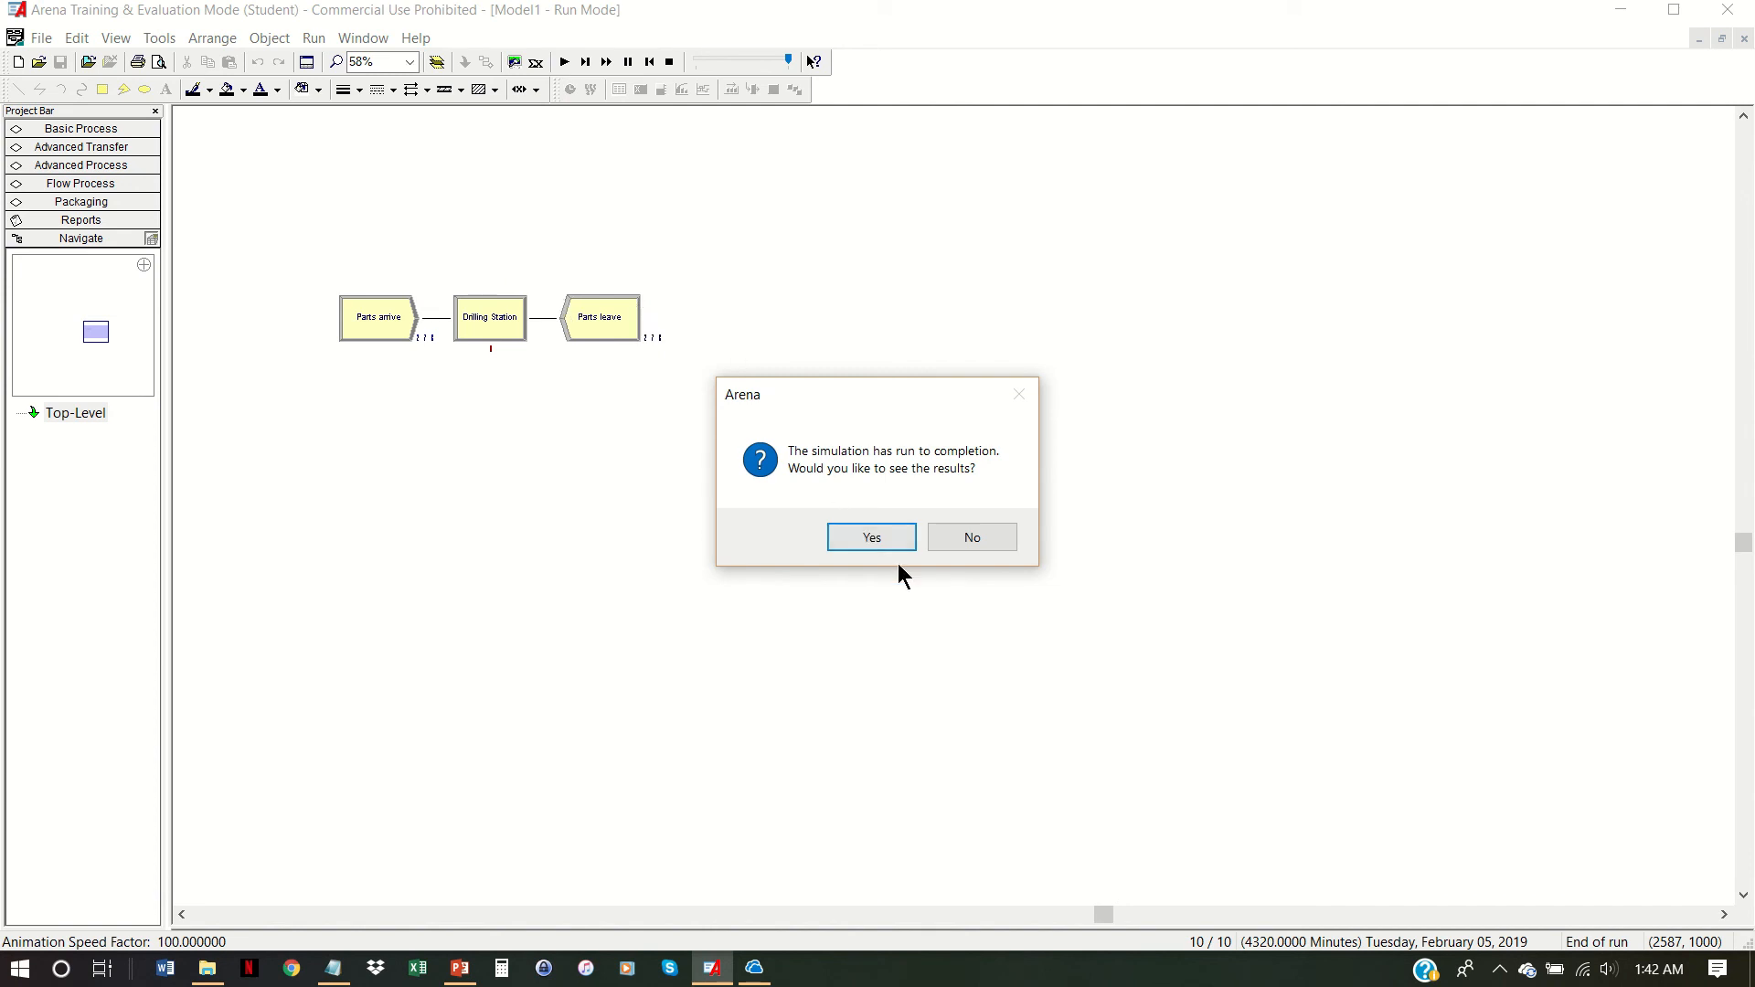
pyautogui.click(894, 541)
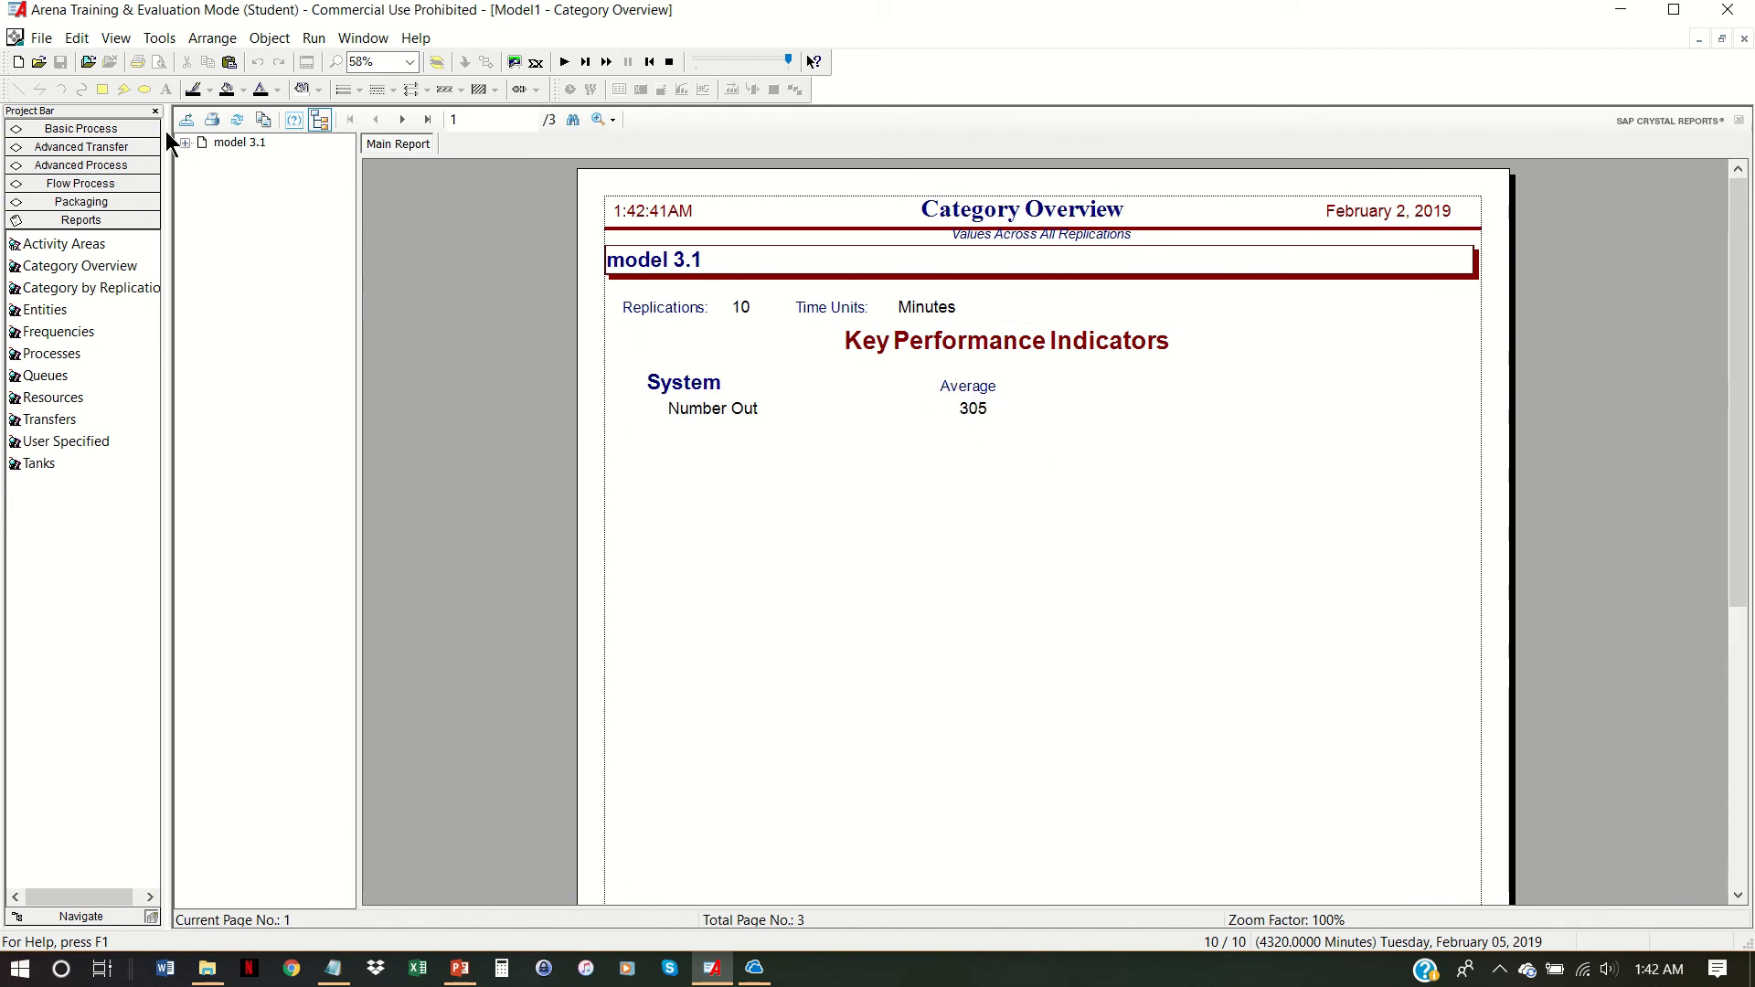
# Step: Examine the Entity section's time, number in, number out and WIP statistics, then end the run and close the report
pyautogui.click(186, 144)
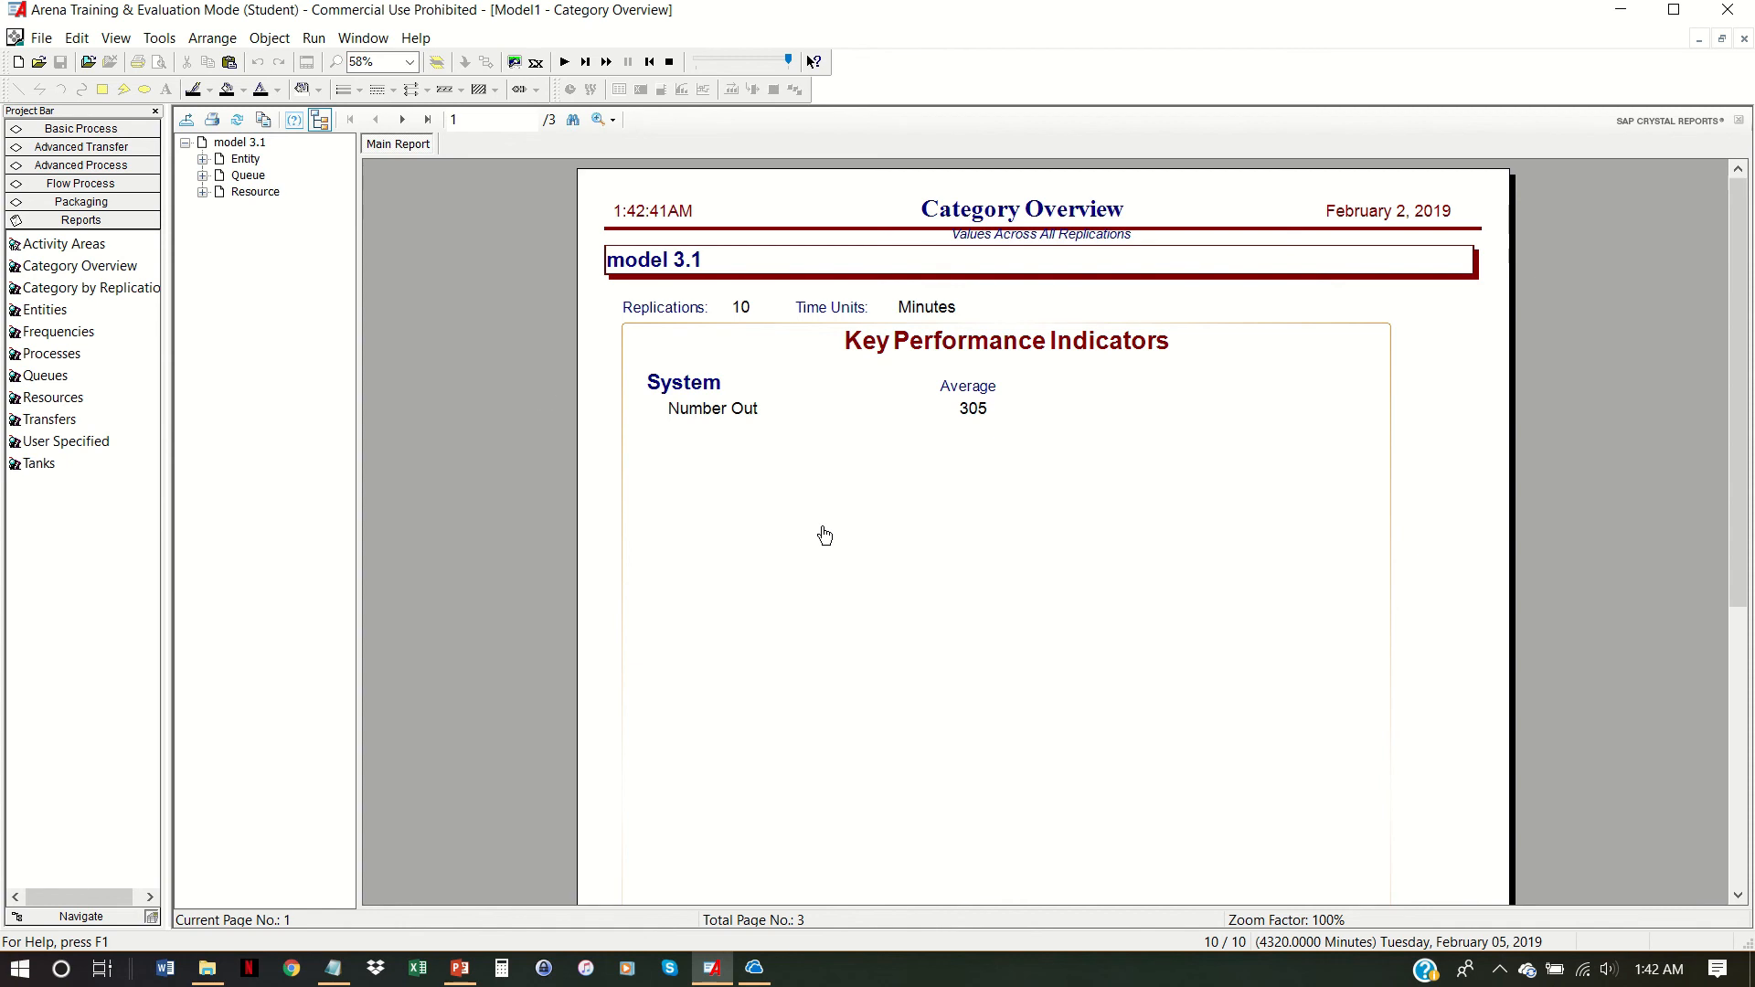
pyautogui.click(239, 159)
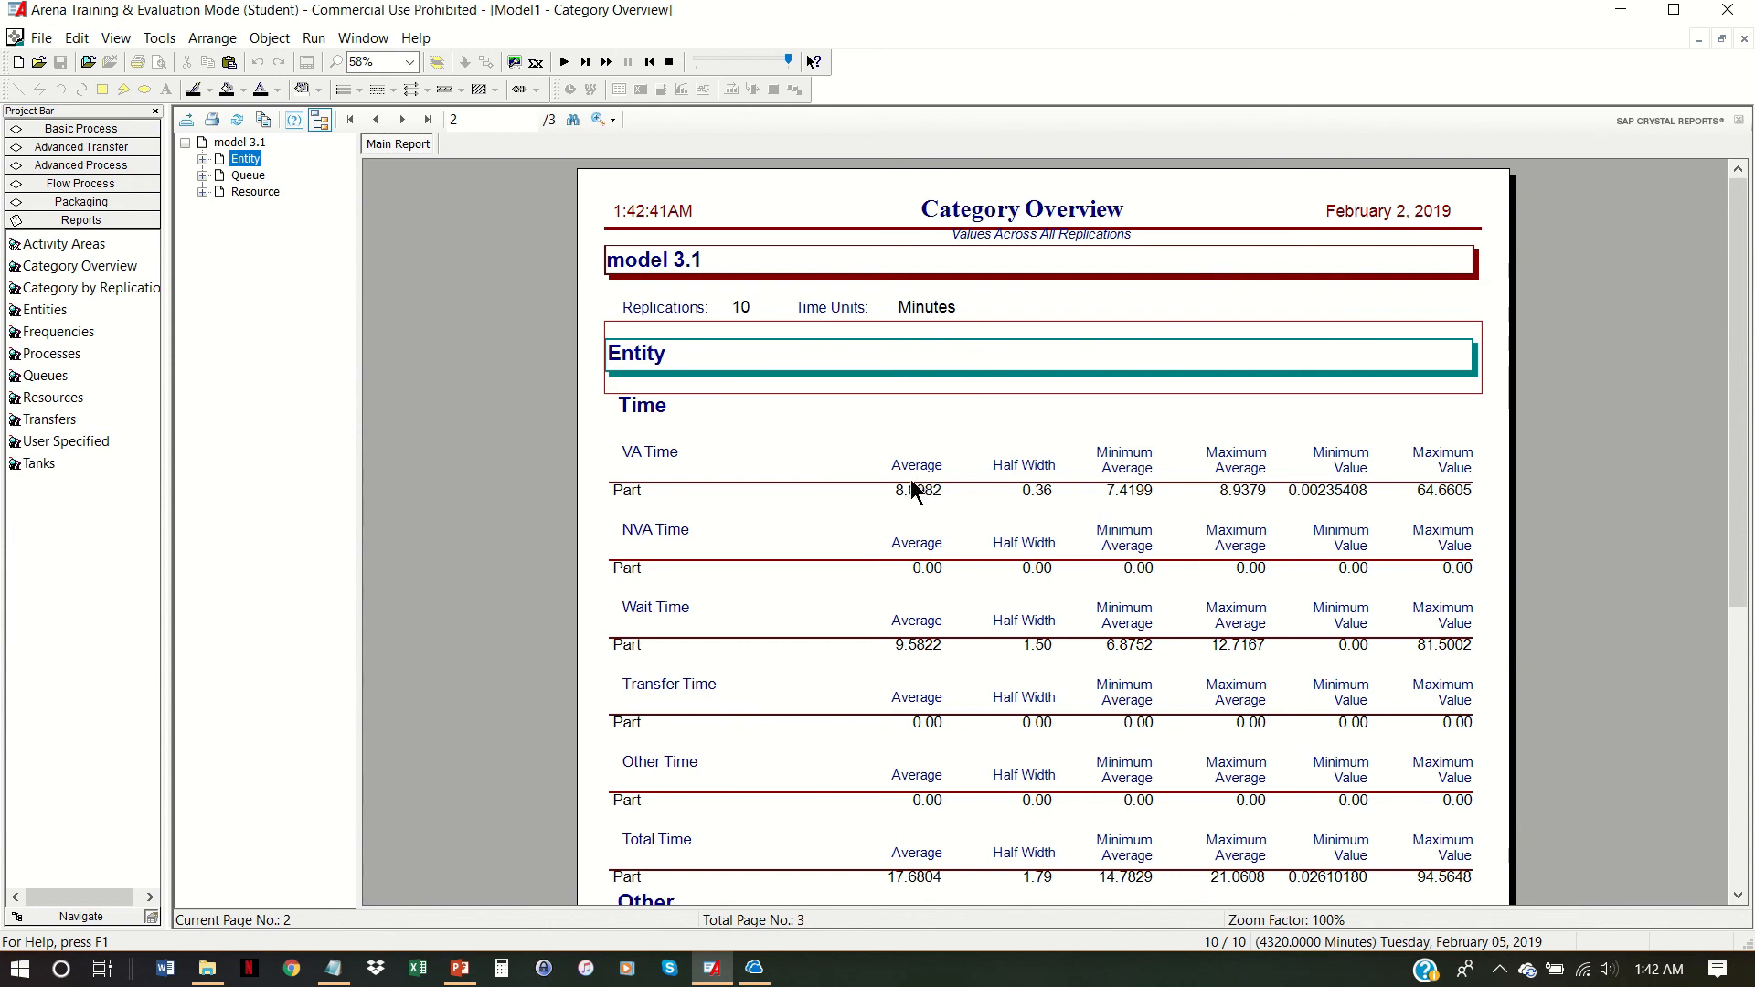
pyautogui.scroll(-1, 914, 494)
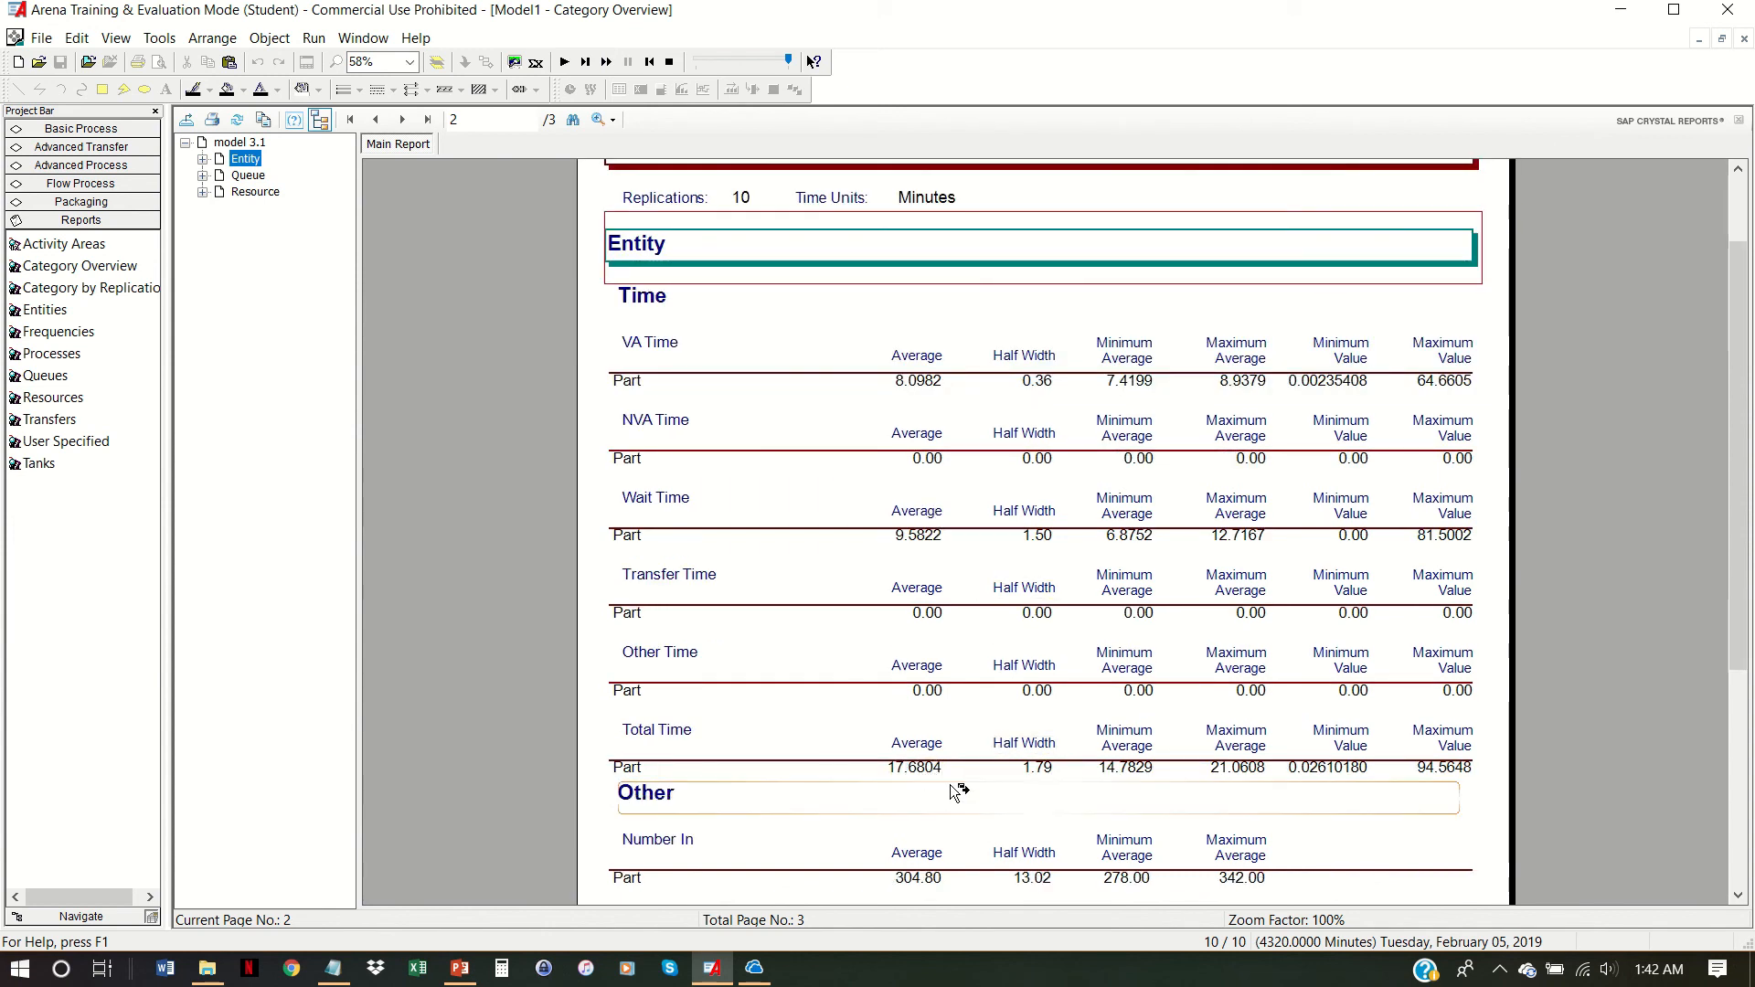
pyautogui.scroll(-2, 953, 780)
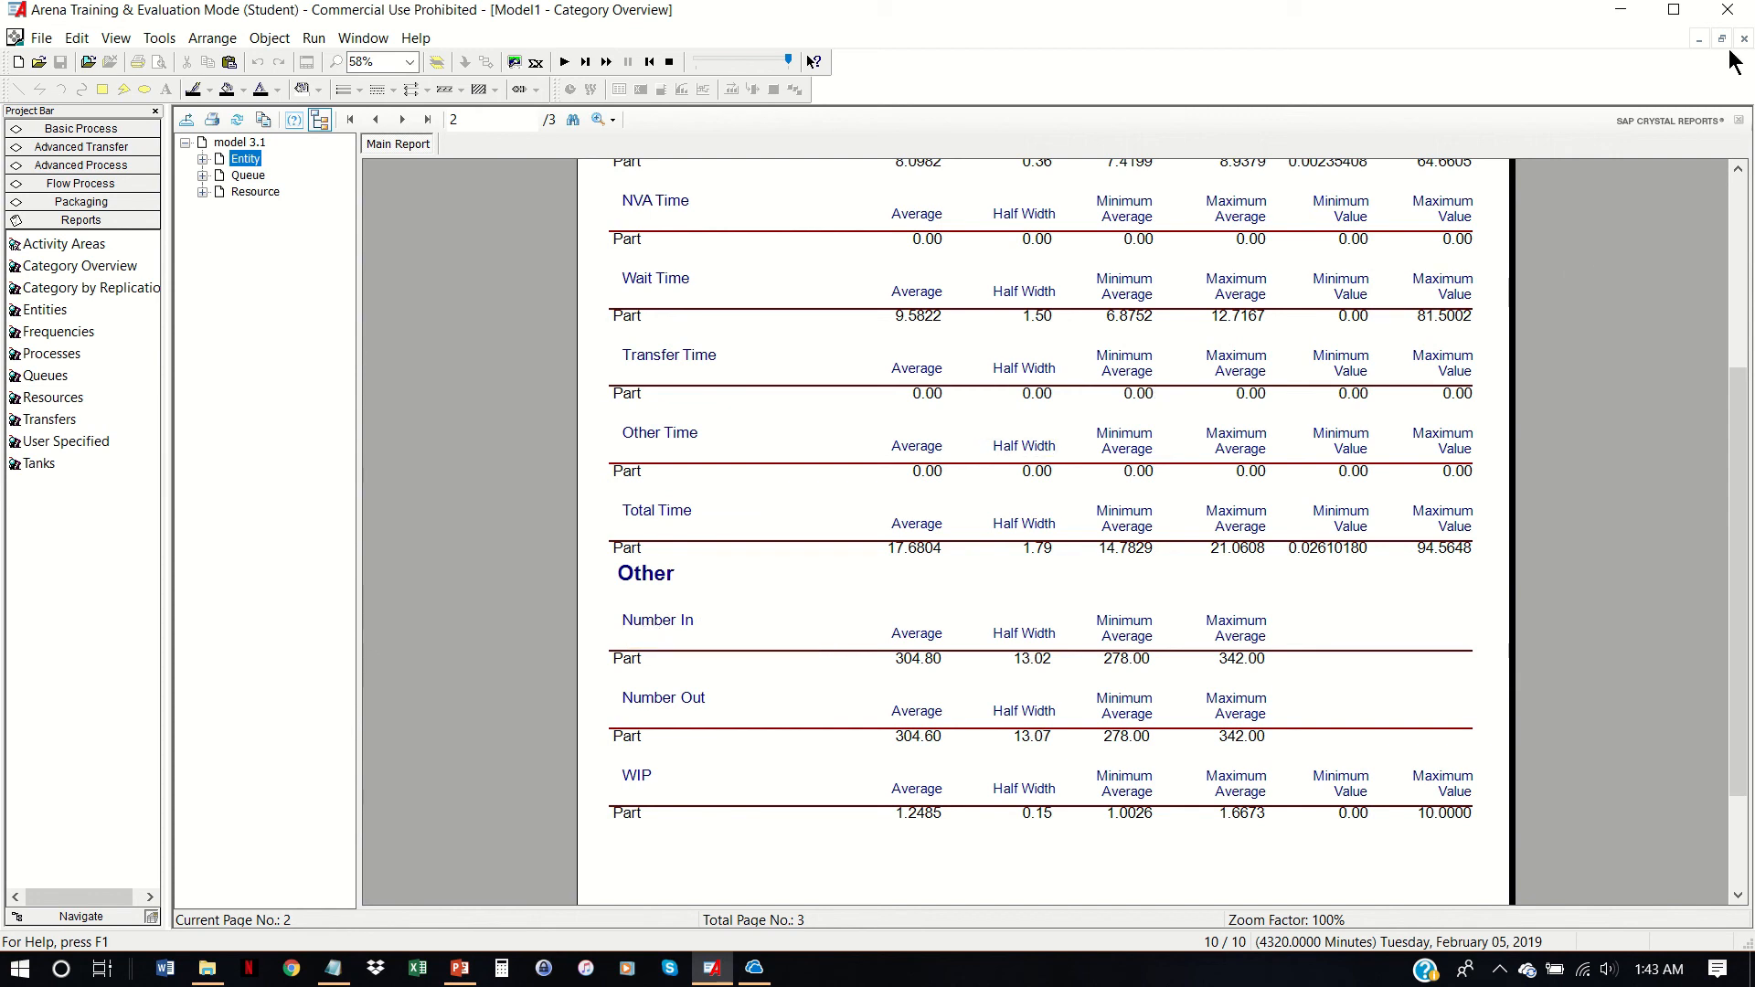
pyautogui.click(670, 62)
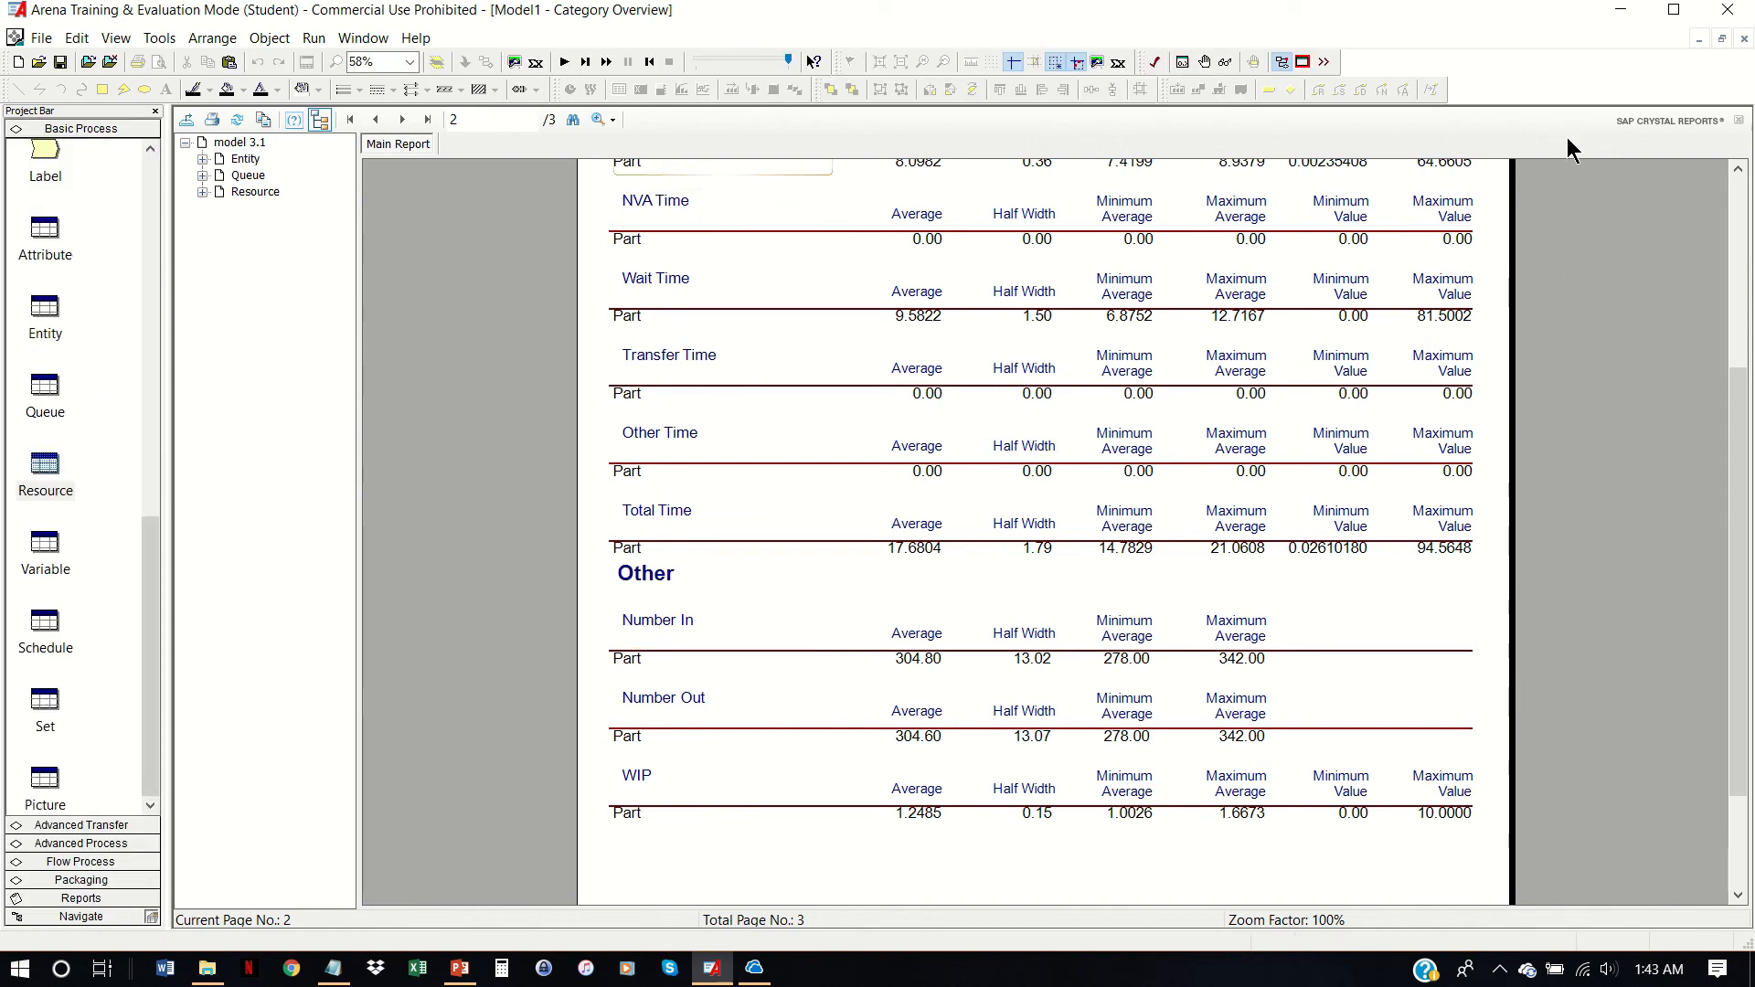
pyautogui.click(1744, 39)
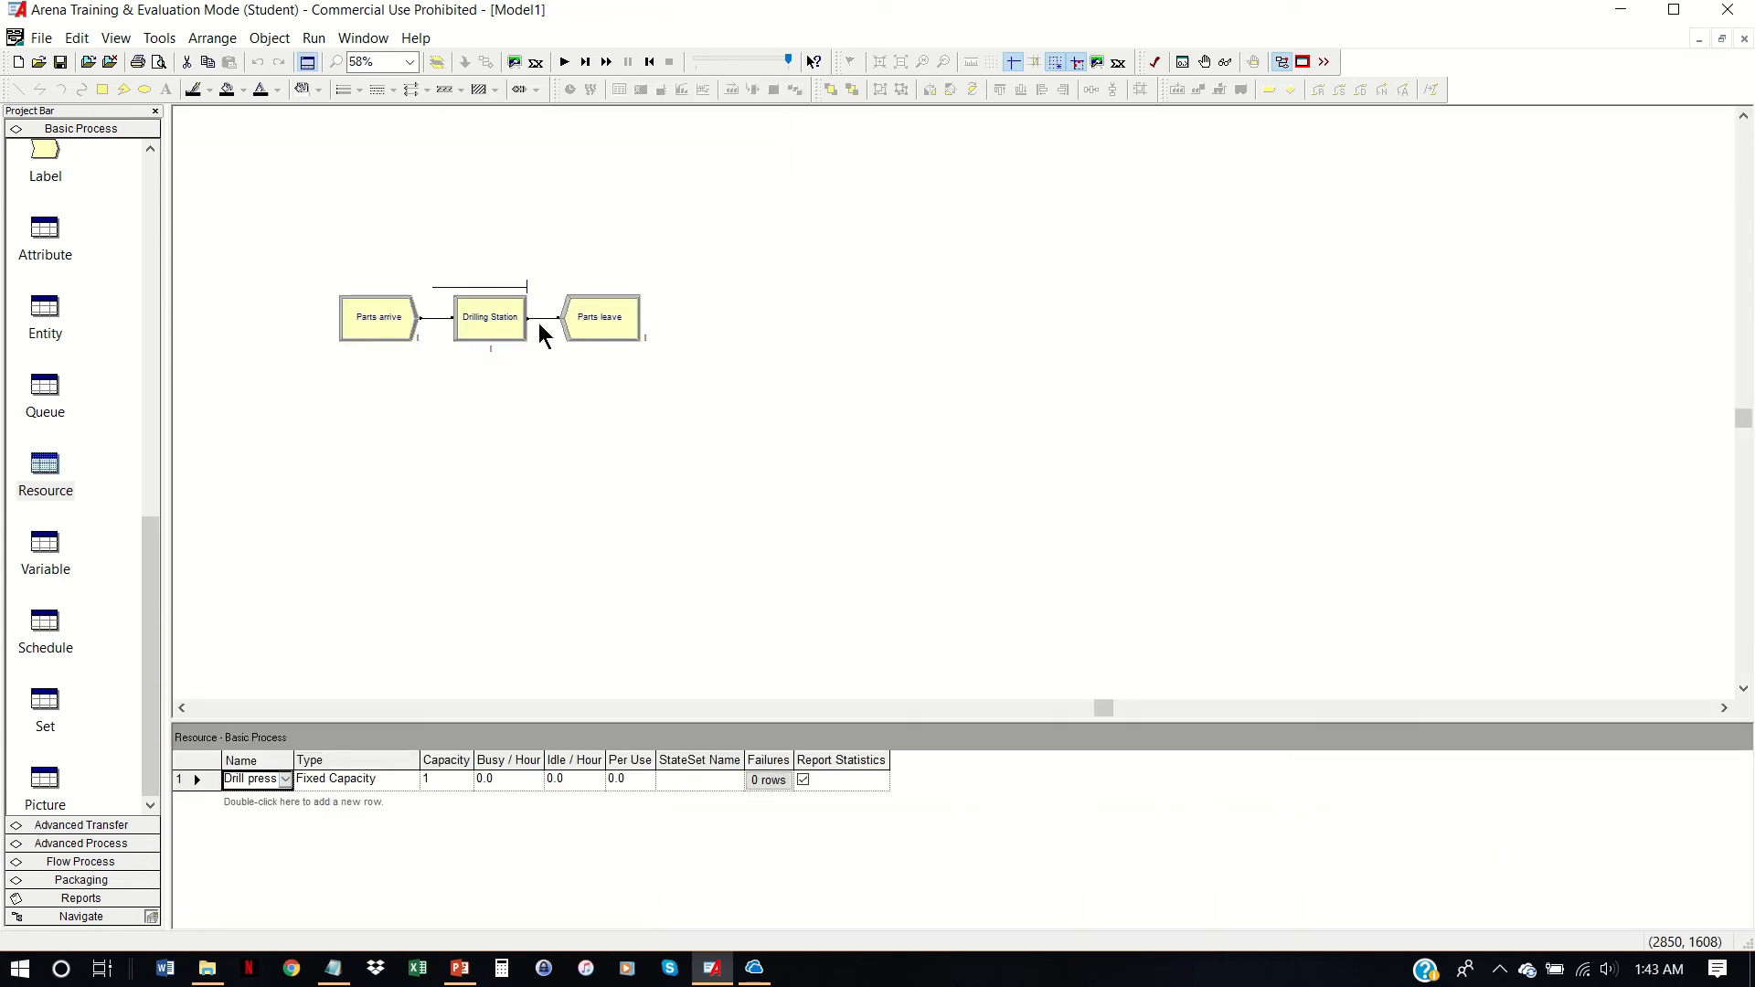